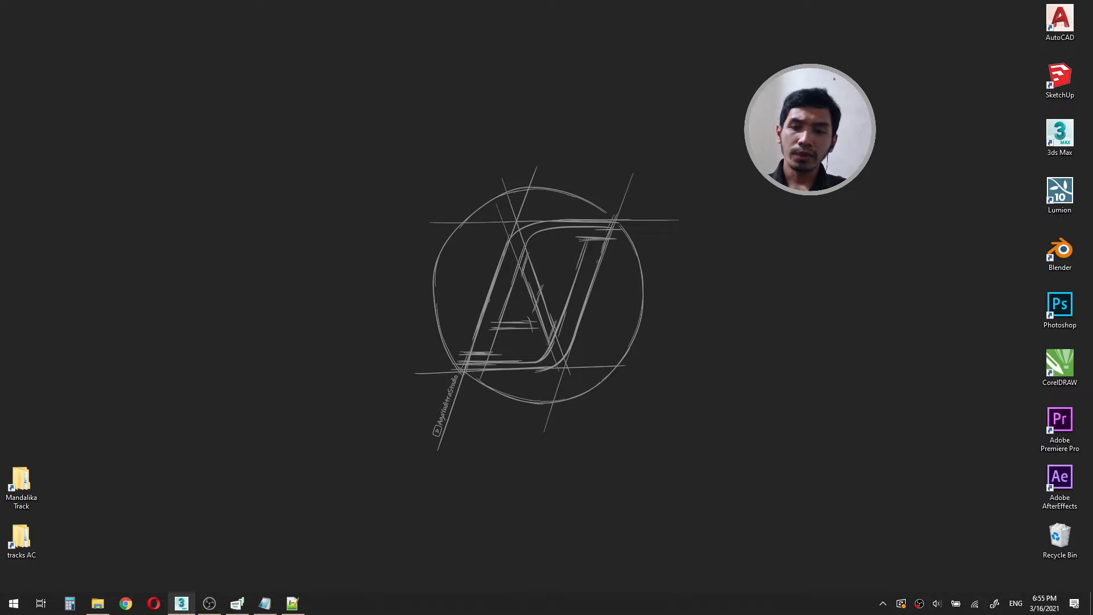
Switch to 3ds Max and examine the circuit scene, selecting the terrain and the runoff object in turn.
{"action": "left_click", "coordinate": [181, 604]}
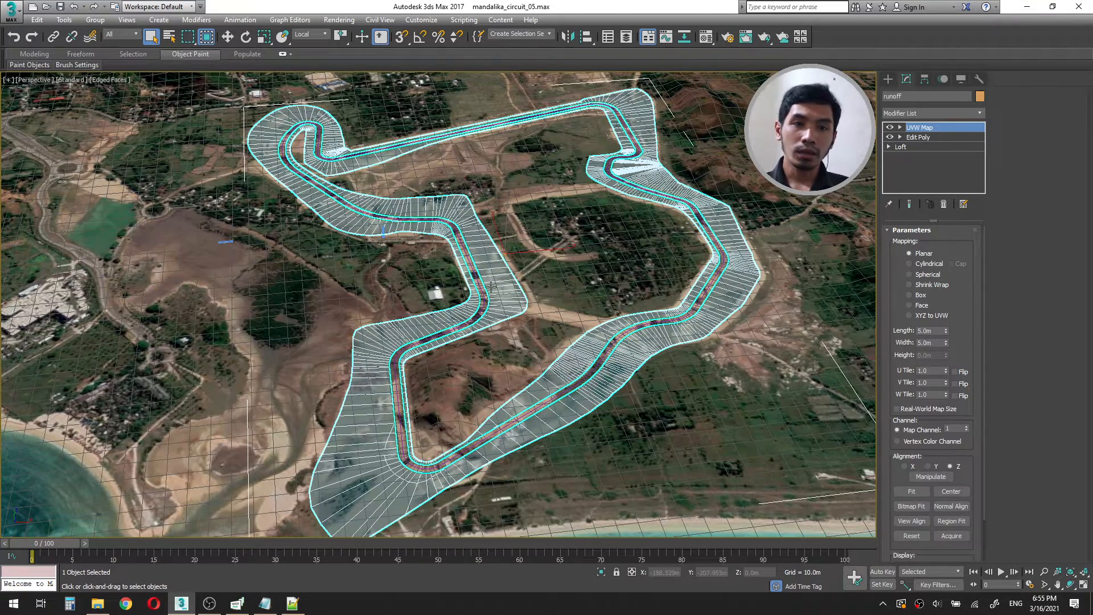
{"action": "middle_click_drag", "start_coordinate": [491, 286], "coordinate": [488, 275]}
{"action": "middle_click_drag", "start_coordinate": [557, 242], "coordinate": [554, 254]}
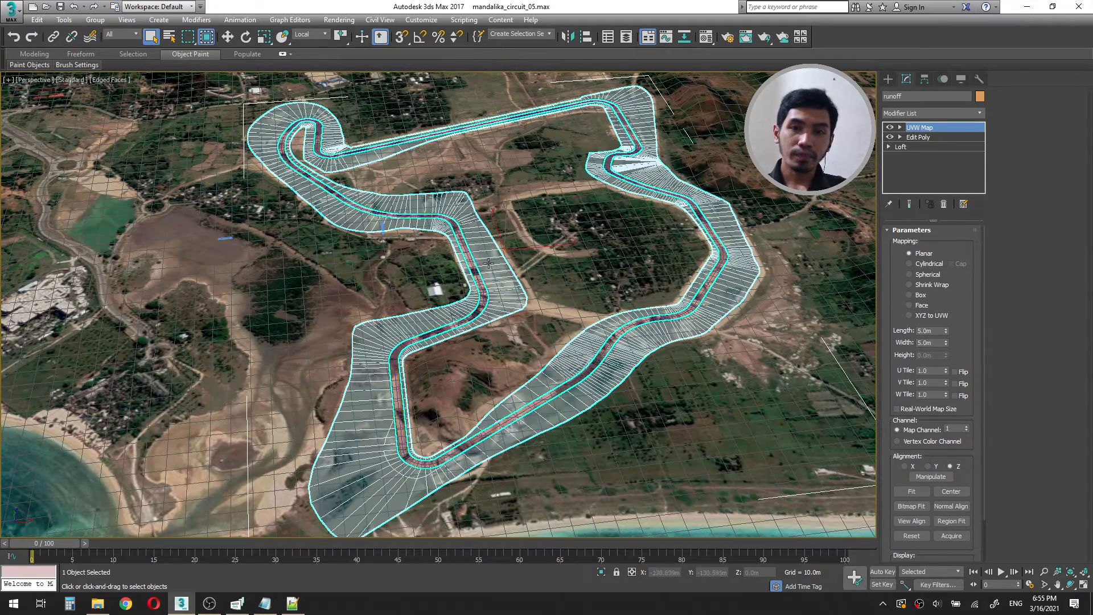
{"action": "left_click", "coordinate": [551, 270]}
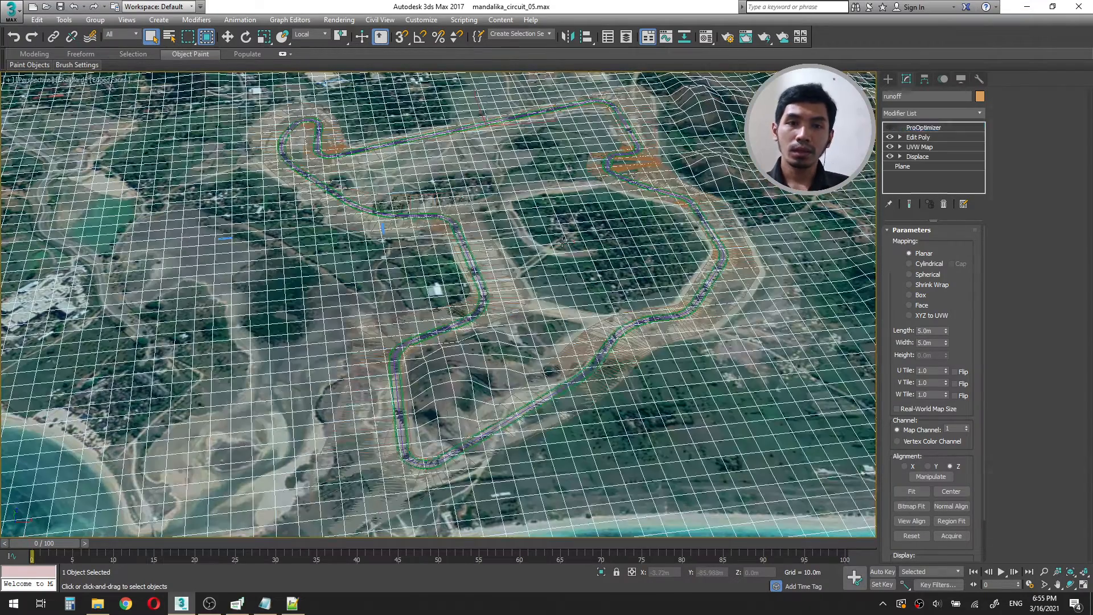
{"action": "scroll", "coordinate": [673, 345], "scroll_direction": "down", "scroll_amount": 5}
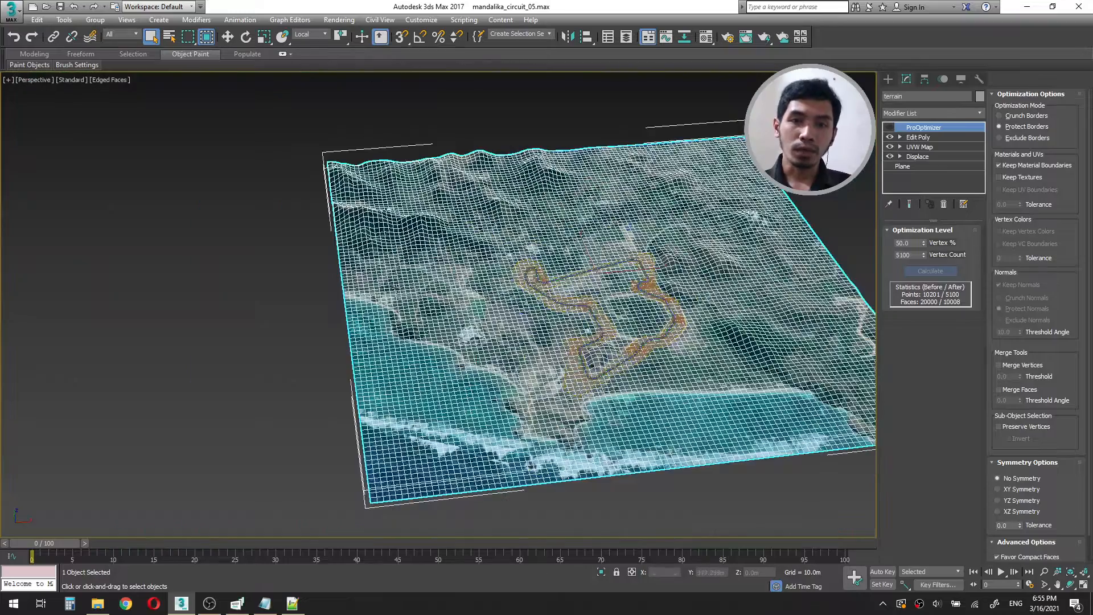
{"action": "left_click", "coordinate": [284, 302]}
{"action": "scroll", "coordinate": [642, 321], "scroll_direction": "up", "scroll_amount": 5}
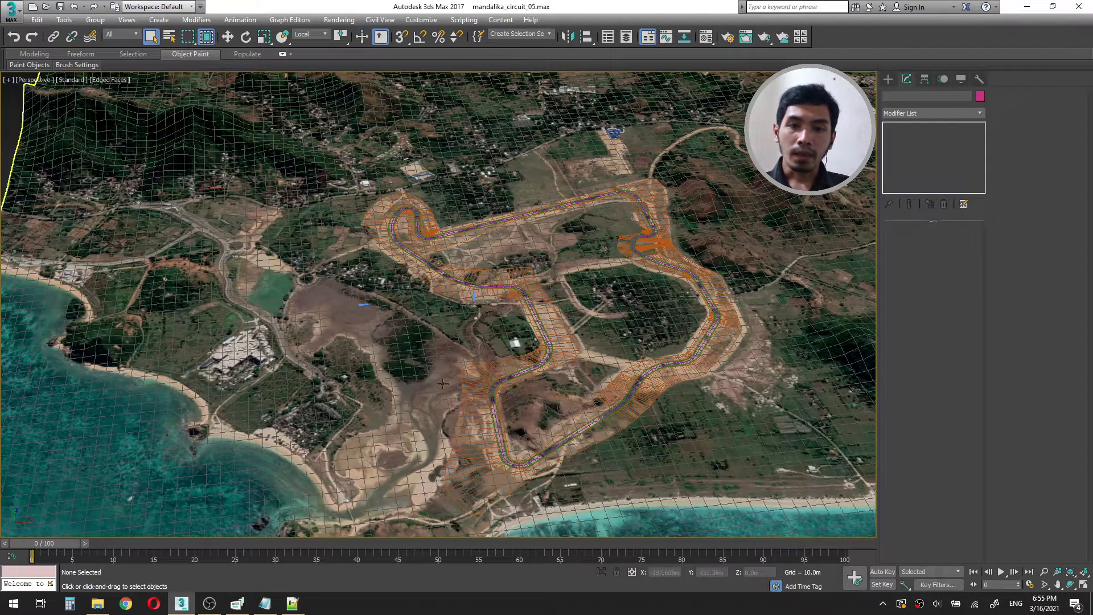
{"action": "scroll", "coordinate": [555, 312], "scroll_direction": "up", "scroll_amount": 5}
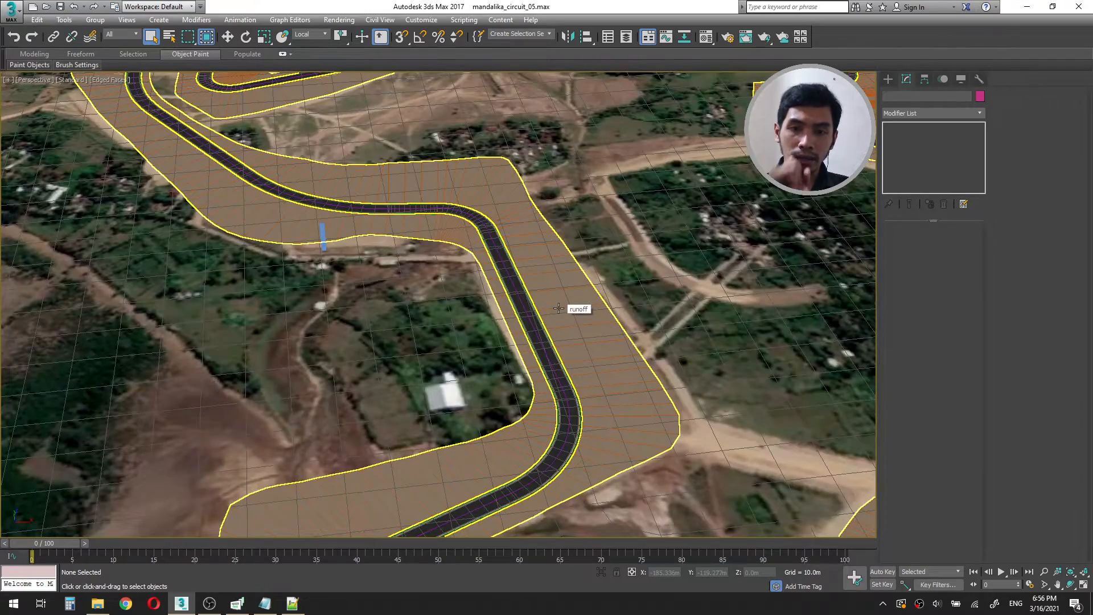
{"action": "left_click", "coordinate": [583, 275]}
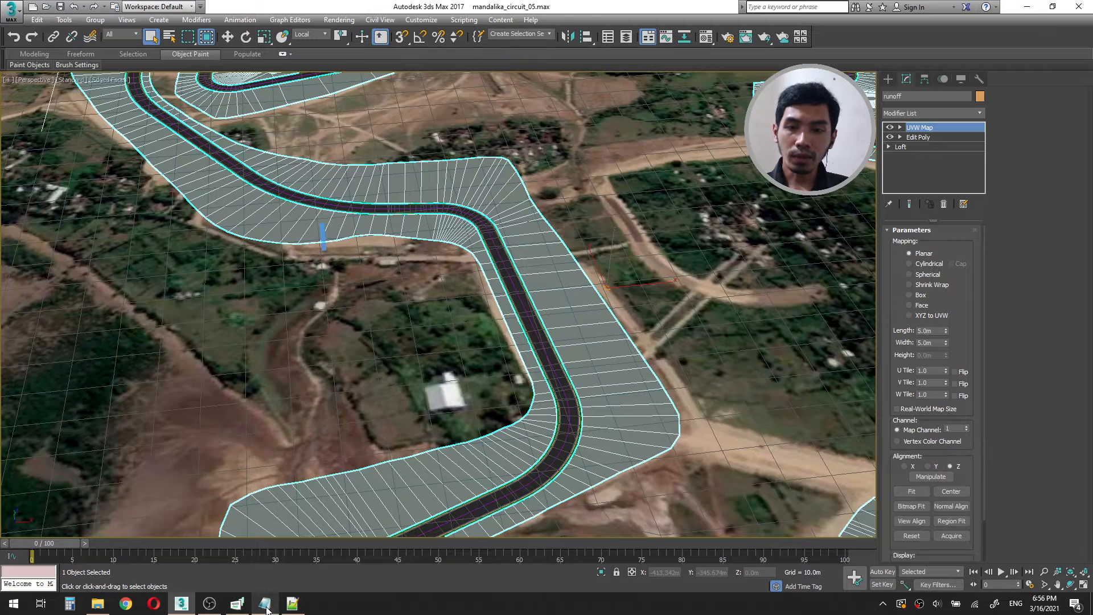
Switch to File Explorer, open the Assetto Corsa tracks folder and select surfaces.ini in the data folder of mandalika_circuit.
{"action": "mouse_move", "coordinate": [265, 603]}
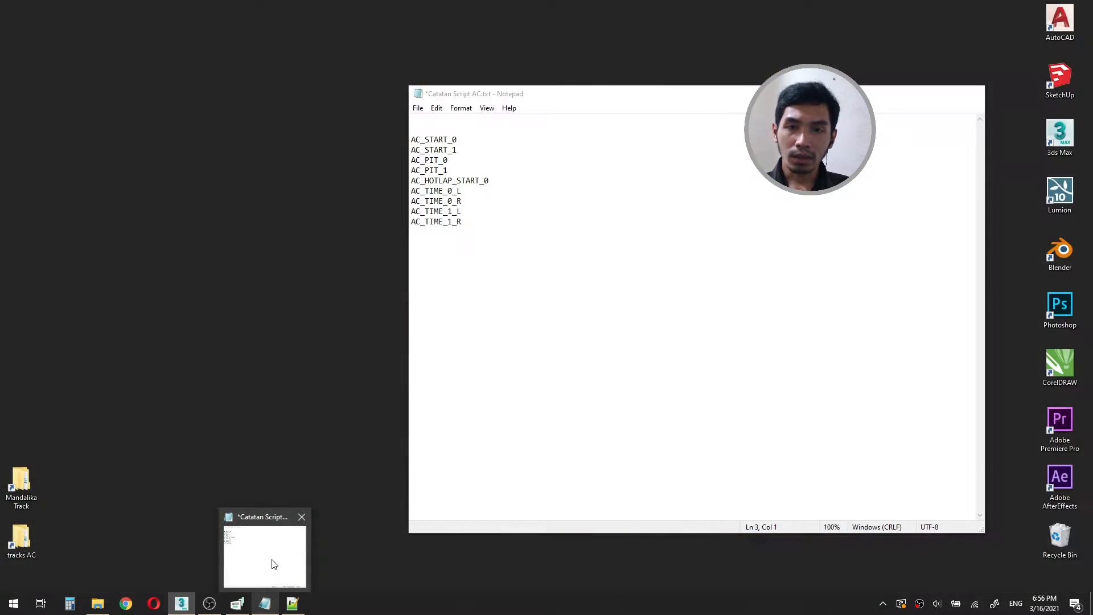
{"action": "mouse_move", "coordinate": [296, 566]}
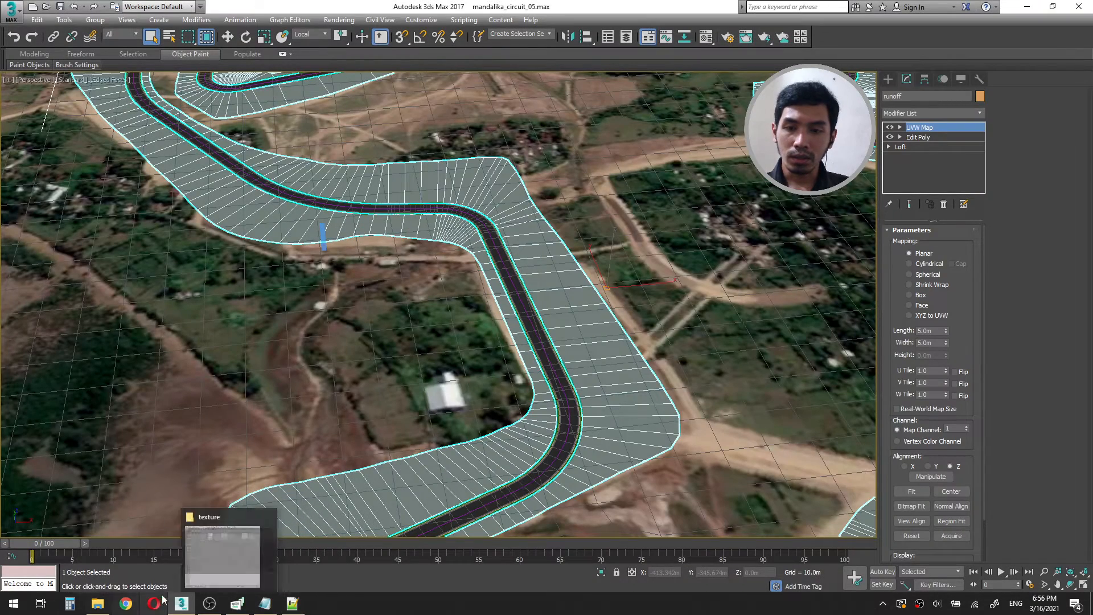
{"action": "left_click", "coordinate": [1027, 6]}
{"action": "right_click", "coordinate": [234, 243]}
{"action": "left_click", "coordinate": [319, 277]}
{"action": "double_click", "coordinate": [25, 541]}
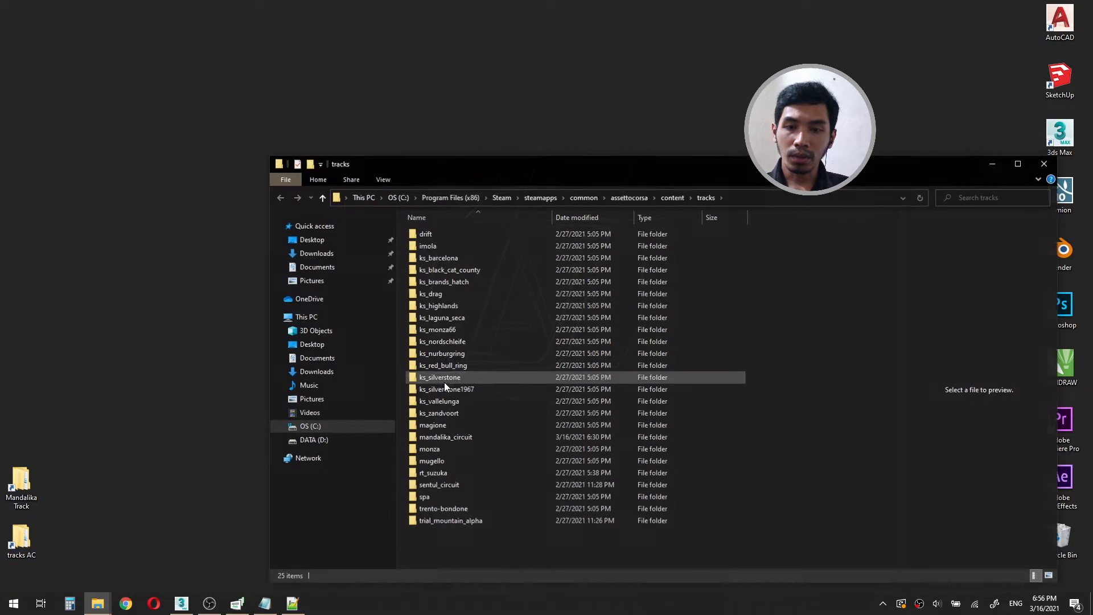
{"action": "double_click", "coordinate": [455, 436]}
{"action": "double_click", "coordinate": [437, 247]}
{"action": "left_click", "coordinate": [440, 234]}
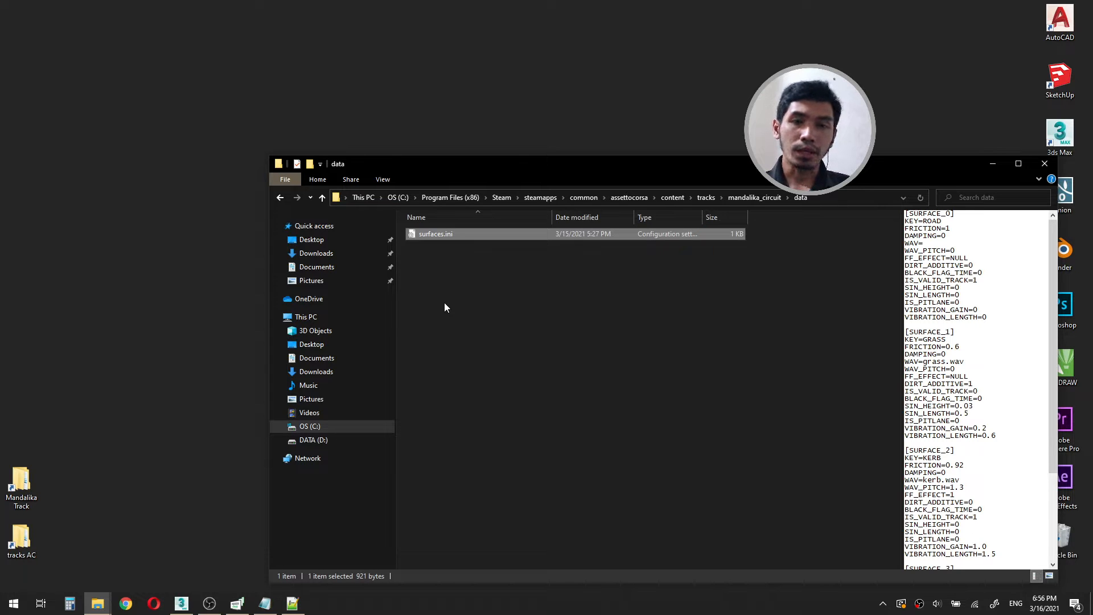
Go back to the tracks folder and show its full directory path, highlighting the part after the drive letter.
{"action": "left_click", "coordinate": [461, 289]}
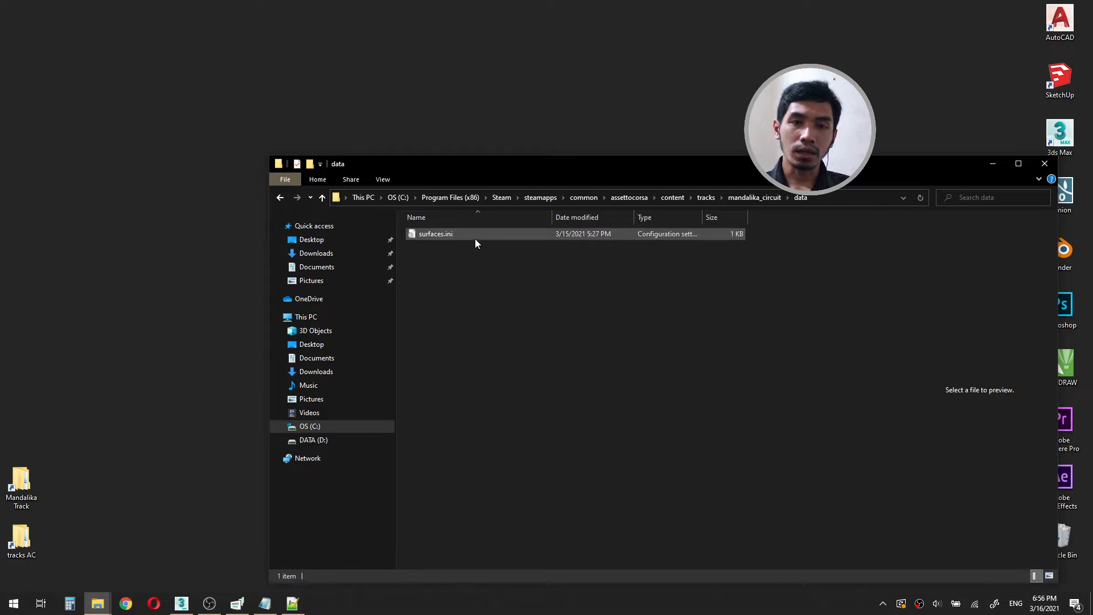
{"action": "left_click", "coordinate": [747, 198]}
{"action": "left_click", "coordinate": [705, 198]}
{"action": "left_click", "coordinate": [714, 194]}
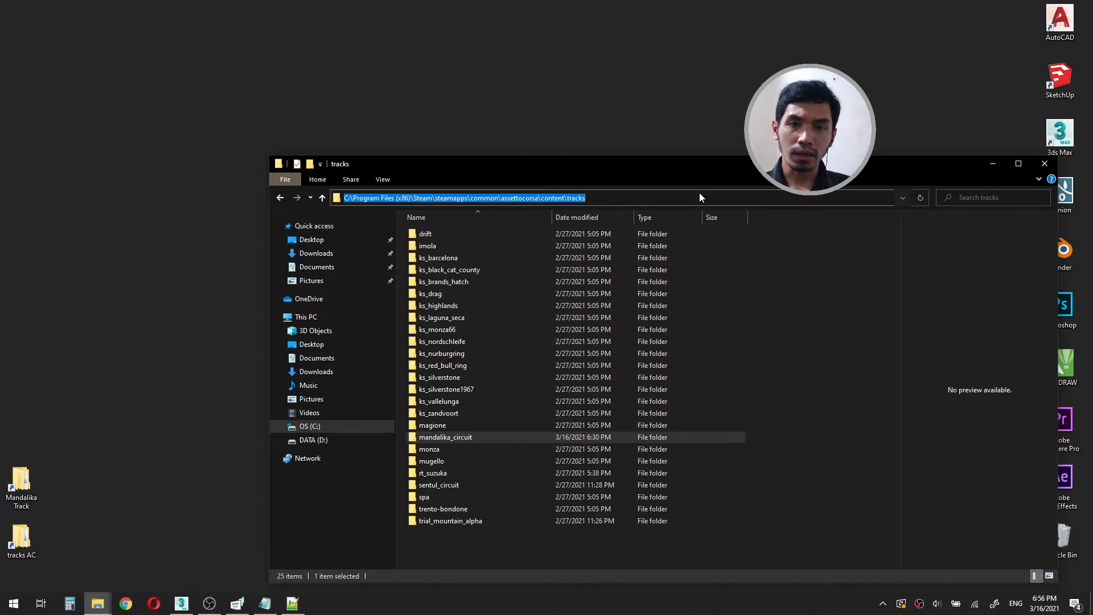
{"action": "left_click", "coordinate": [467, 198]}
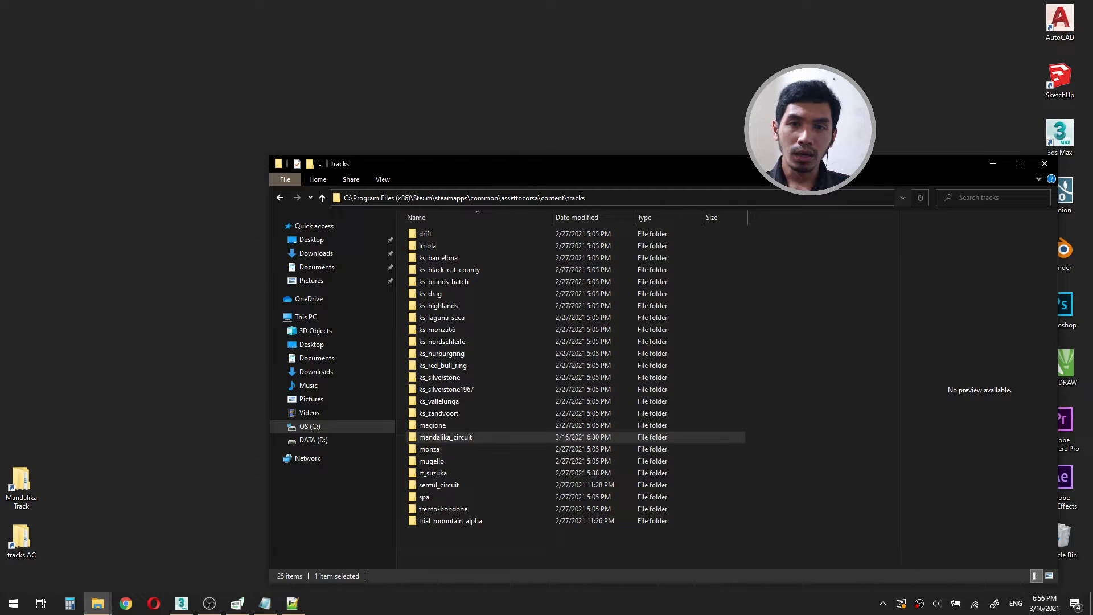
{"action": "left_click_drag", "start_coordinate": [353, 197], "coordinate": [585, 198]}
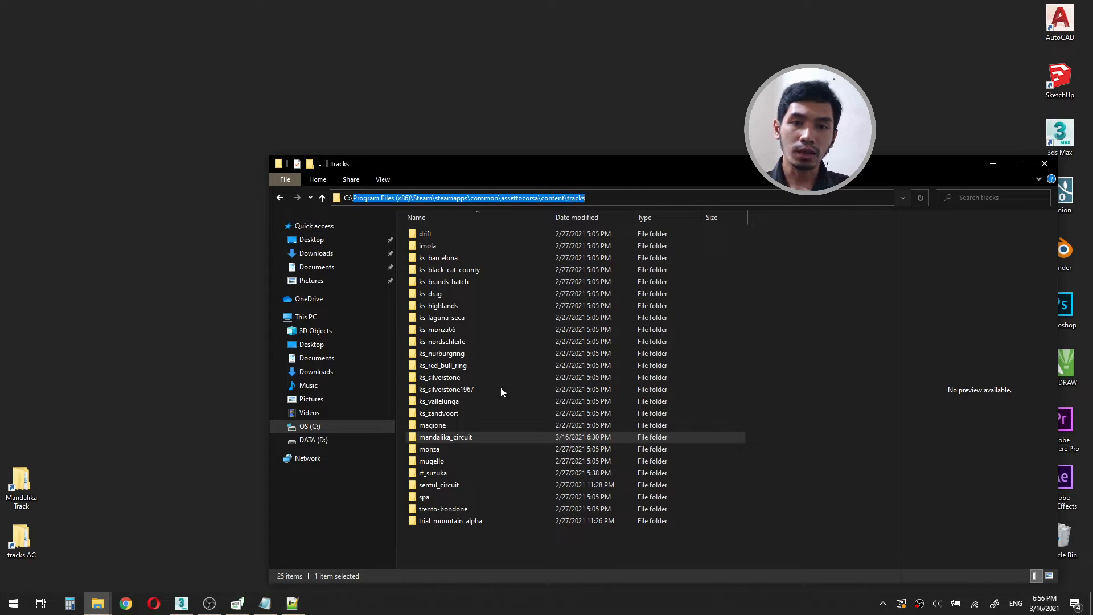
Look over the subfolders of mandalika_circuit, then open its data folder and preview surfaces.ini.
{"action": "left_click", "coordinate": [480, 436]}
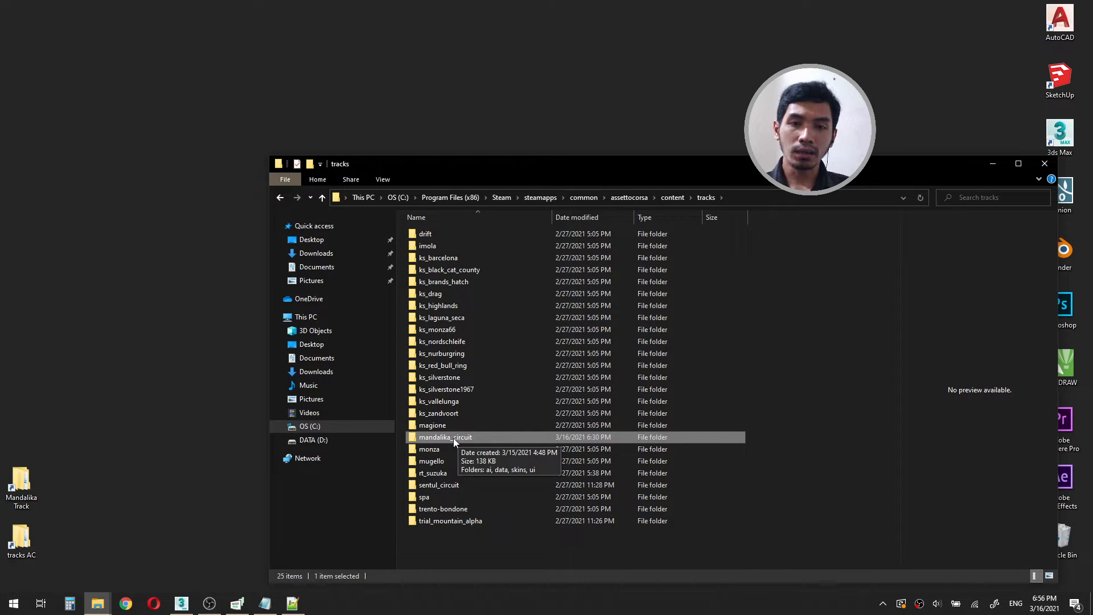
{"action": "double_click", "coordinate": [454, 439]}
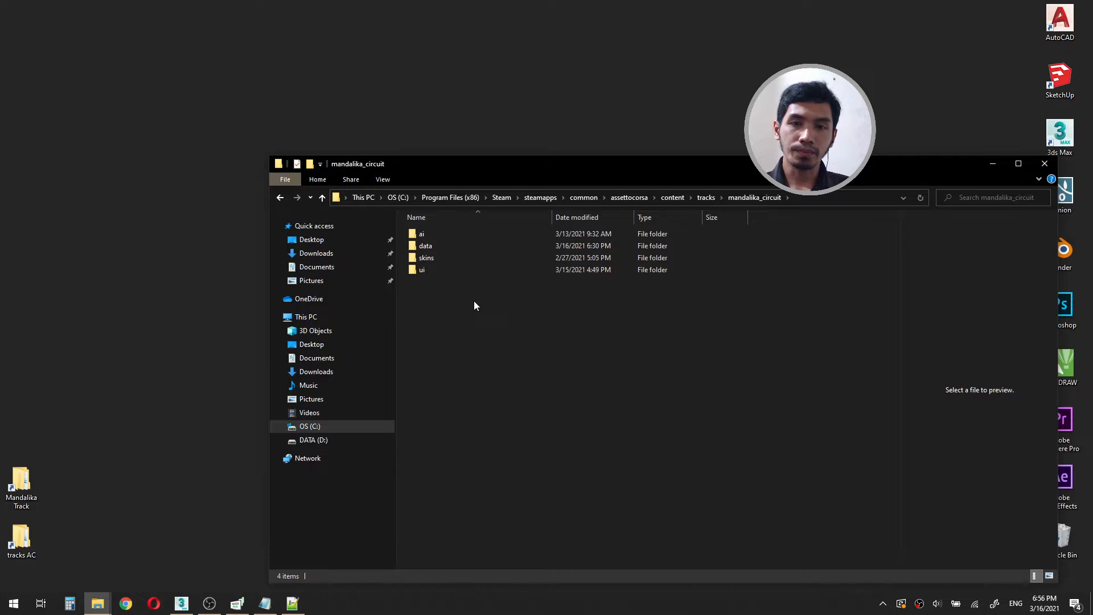
{"action": "left_click", "coordinate": [435, 248]}
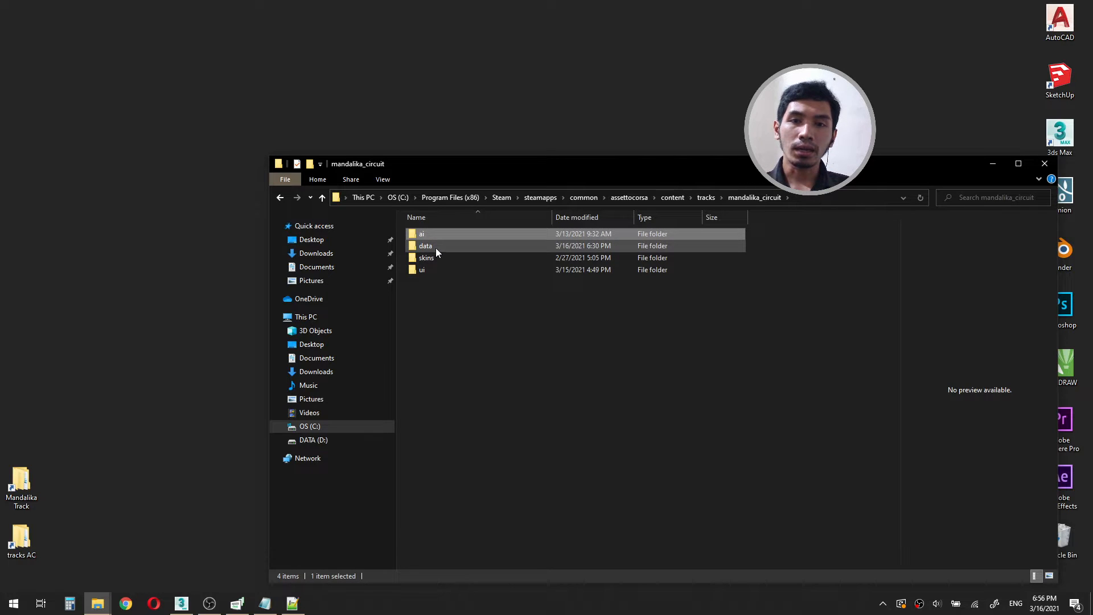
{"action": "left_click", "coordinate": [429, 270]}
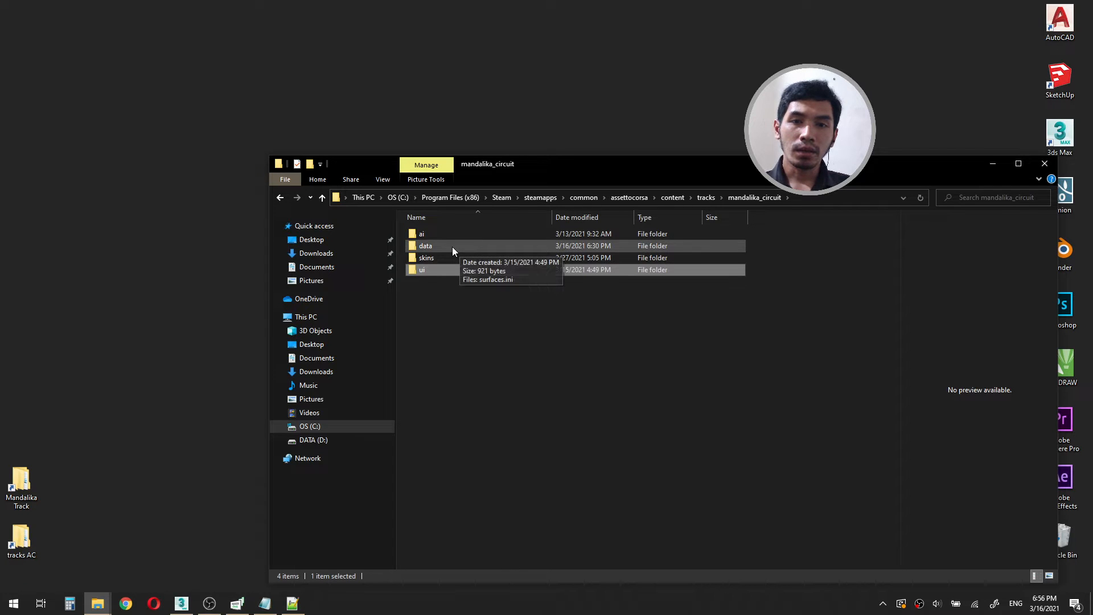
{"action": "double_click", "coordinate": [452, 247]}
{"action": "left_click", "coordinate": [434, 234]}
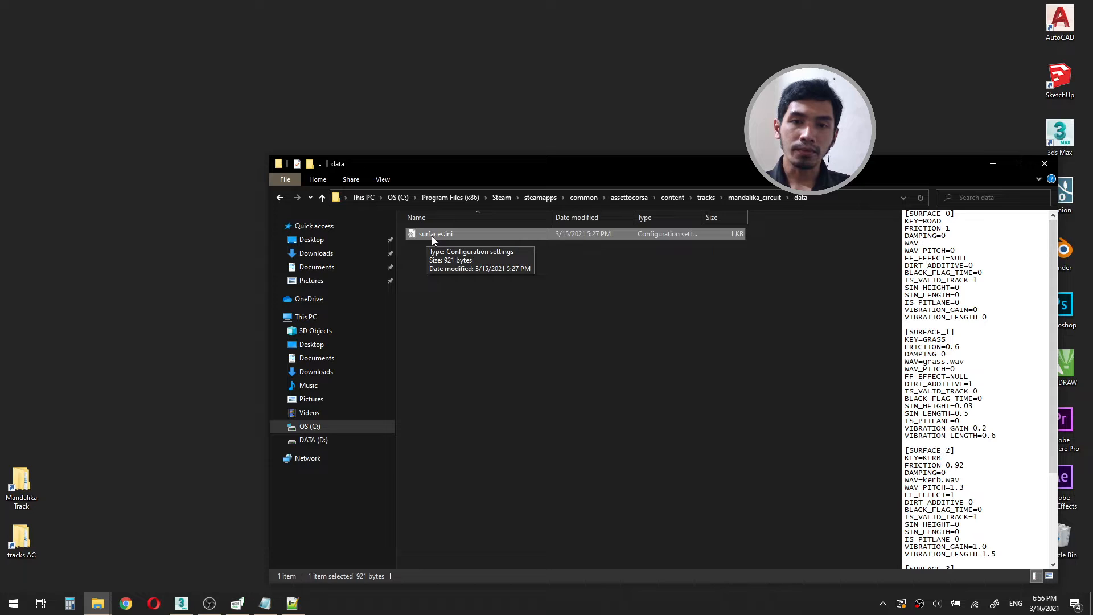
Open surfaces.ini from the data folder in Notepad++.
{"action": "left_click", "coordinate": [432, 261]}
{"action": "left_click", "coordinate": [429, 238]}
{"action": "right_click", "coordinate": [429, 236]}
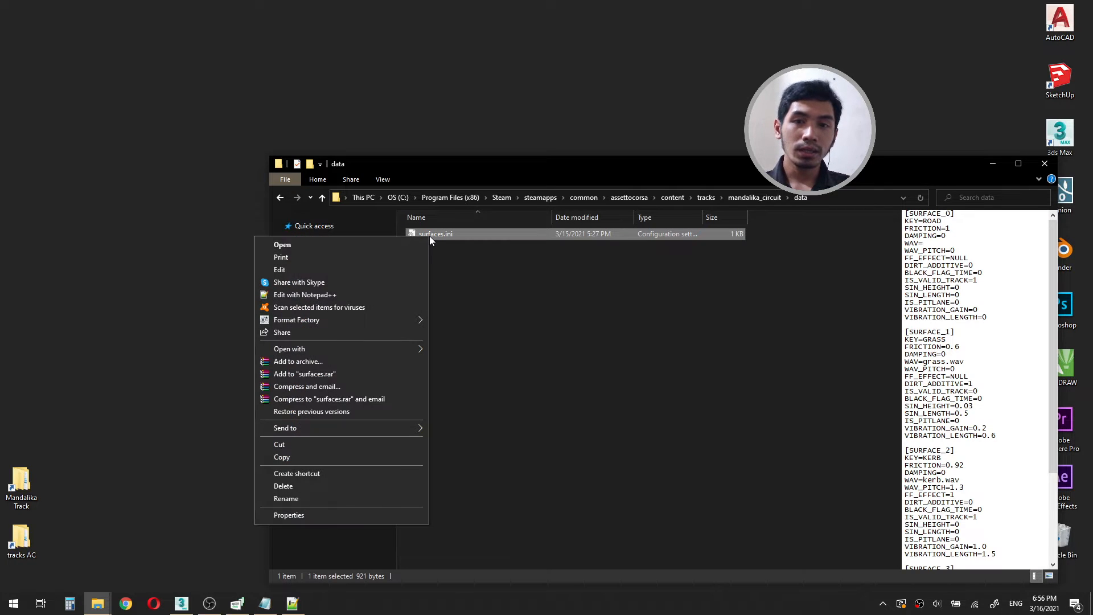
{"action": "left_click", "coordinate": [343, 294]}
{"action": "left_click", "coordinate": [704, 227]}
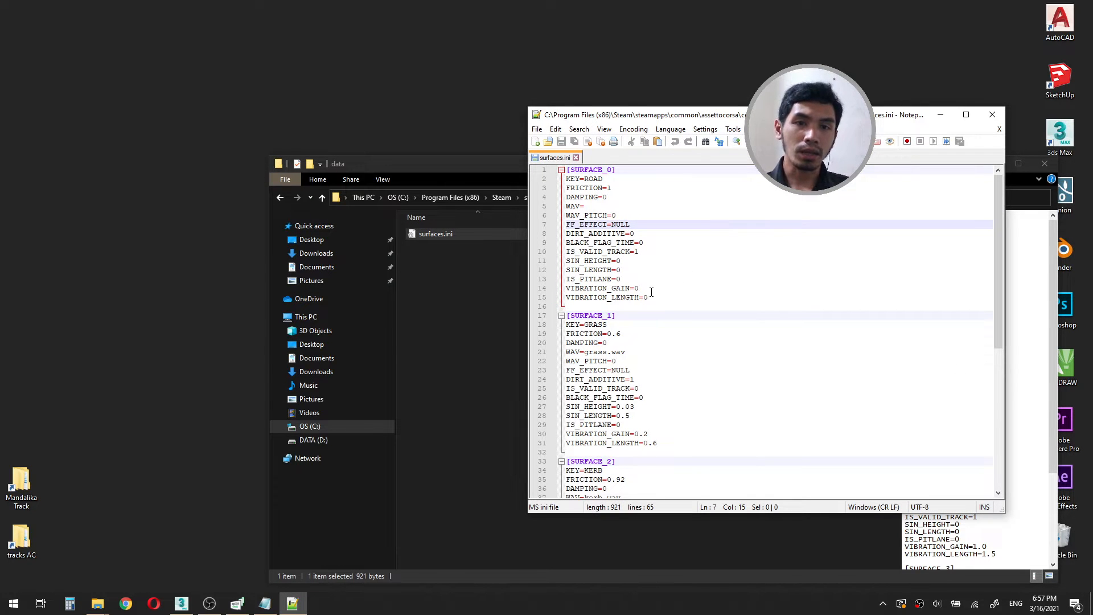
Look through the SURFACE_1, SURFACE_2 and SURFACE_3 section headings in surfaces.ini.
{"action": "left_click_drag", "start_coordinate": [619, 315], "coordinate": [586, 315]}
{"action": "left_click", "coordinate": [599, 316]}
{"action": "left_click", "coordinate": [626, 461]}
{"action": "scroll", "coordinate": [625, 394], "scroll_direction": "down", "scroll_amount": 7}
{"action": "left_click", "coordinate": [625, 406]}
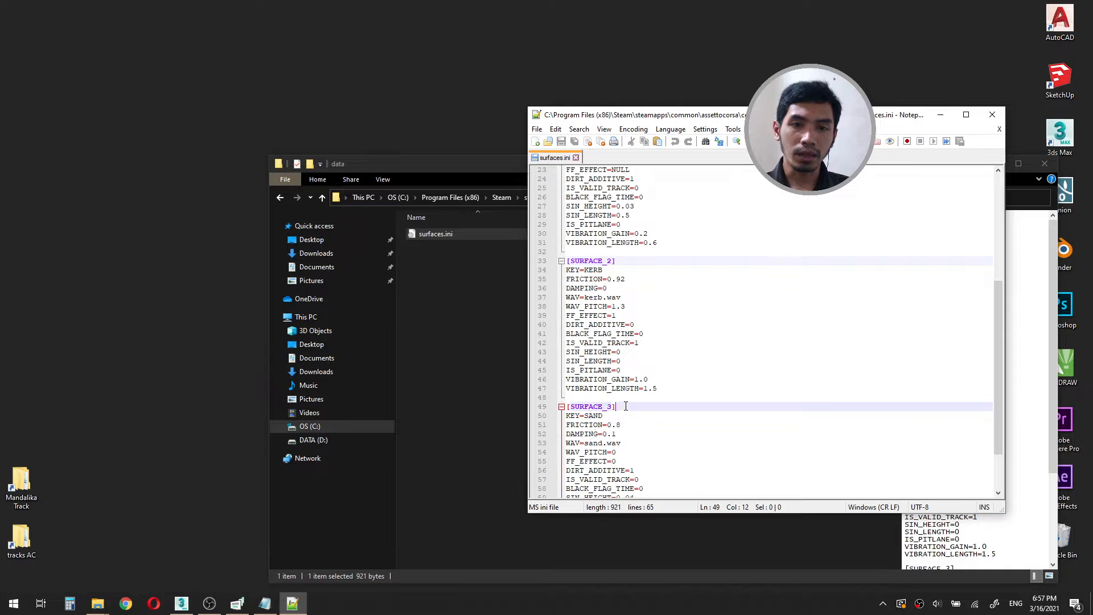
{"action": "left_click", "coordinate": [653, 262]}
Open surfaces.ini in its default text editor, Notepad, look through the contents and close it.
{"action": "left_click", "coordinate": [435, 242]}
{"action": "left_click", "coordinate": [435, 235]}
{"action": "right_click", "coordinate": [435, 235]}
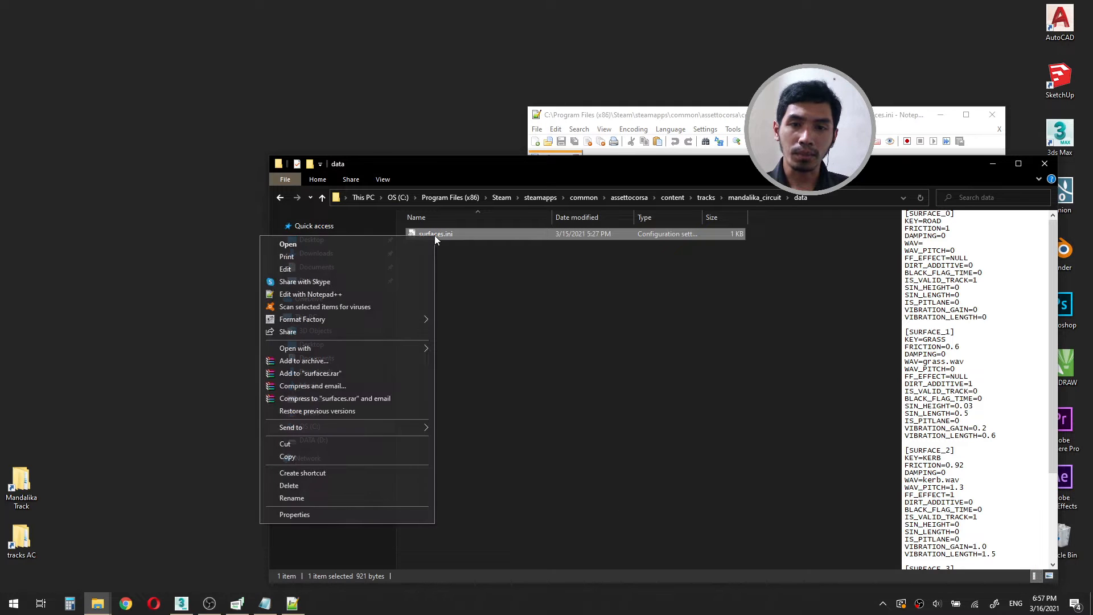
{"action": "left_click", "coordinate": [340, 245]}
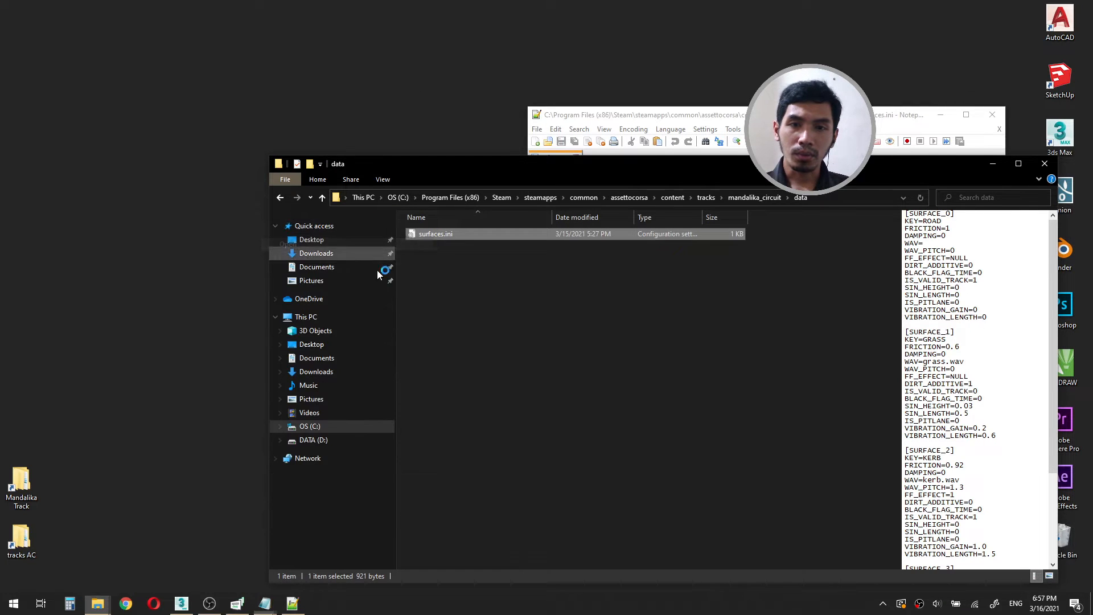
{"action": "scroll", "coordinate": [486, 286], "scroll_direction": "down", "scroll_amount": 3}
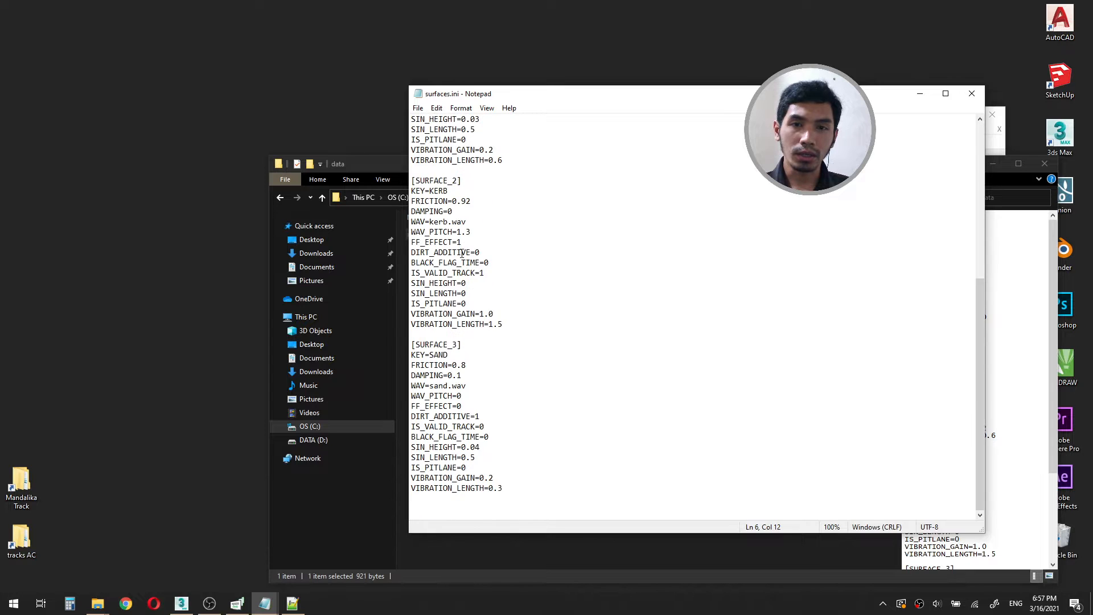
{"action": "scroll", "coordinate": [480, 378], "scroll_direction": "up", "scroll_amount": 3}
{"action": "left_click", "coordinate": [972, 94]}
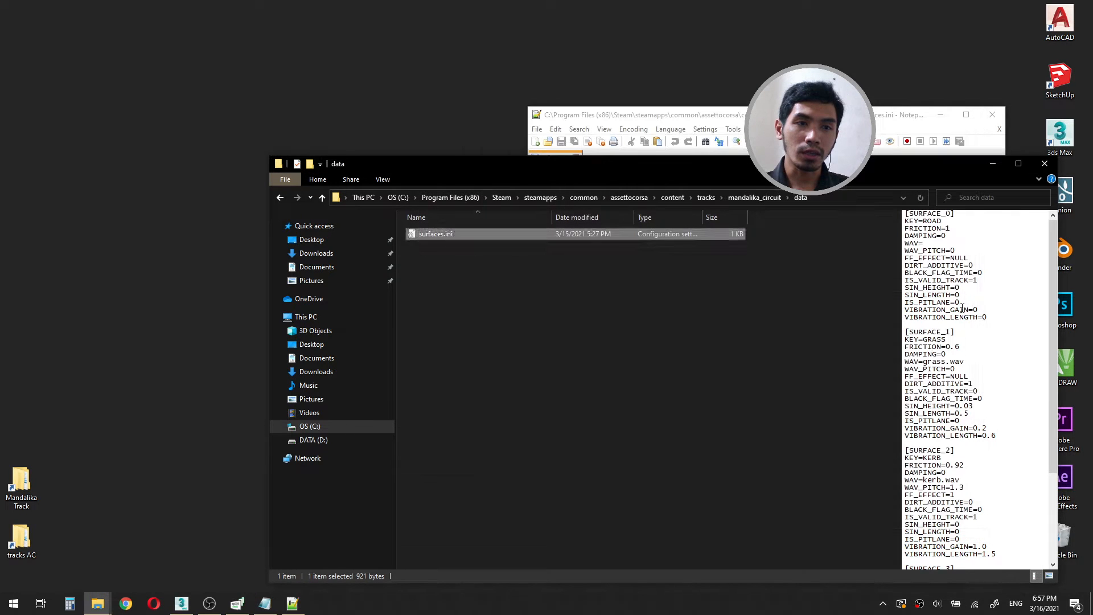
Switch back to Notepad++ and review the entire text of surfaces.ini from the first section to the last.
{"action": "key", "text": "alt+Tab"}
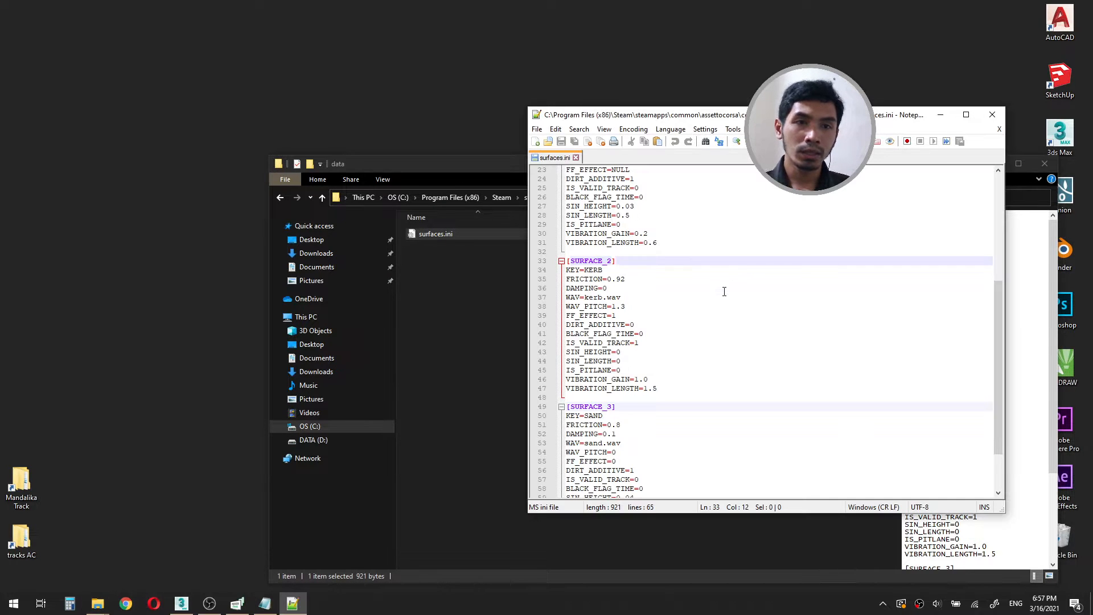
{"action": "left_click", "coordinate": [725, 292]}
{"action": "left_click", "coordinate": [671, 234]}
{"action": "scroll", "coordinate": [627, 228], "scroll_direction": "up", "scroll_amount": 7}
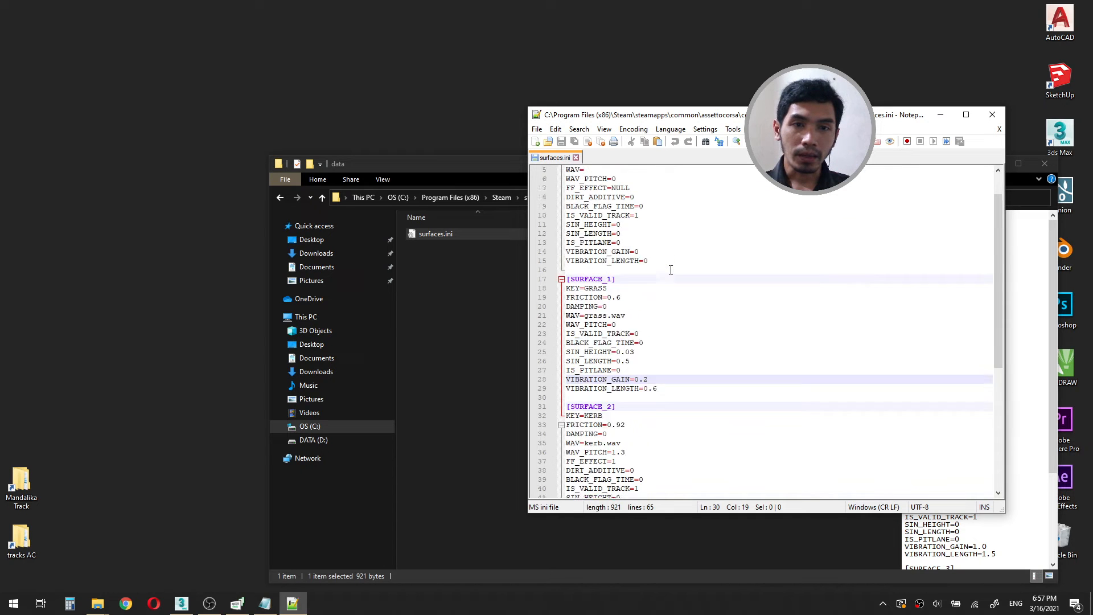
{"action": "left_click_drag", "start_coordinate": [567, 170], "coordinate": [708, 464]}
{"action": "scroll", "coordinate": [696, 407], "scroll_direction": "down", "scroll_amount": 10}
{"action": "left_click", "coordinate": [676, 415]}
{"action": "scroll", "coordinate": [634, 261], "scroll_direction": "up", "scroll_amount": 9}
{"action": "scroll", "coordinate": [635, 261], "scroll_direction": "up", "scroll_amount": 1}
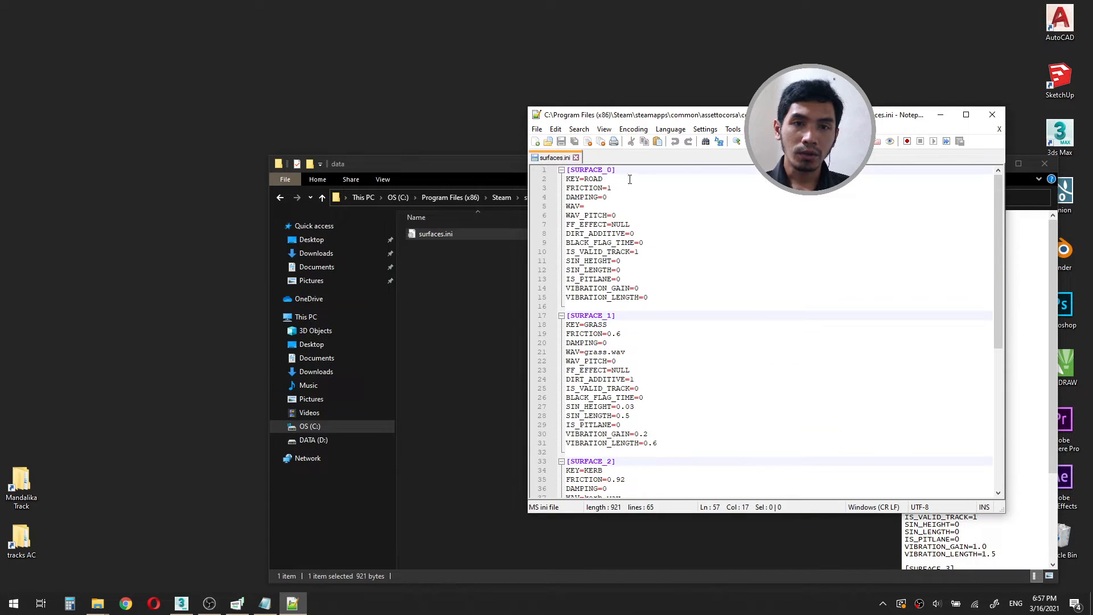
Check the KEY entry of each section from SURFACE_0 to SURFACE_3 in surfaces.ini, then minimize the text editor.
{"action": "left_click", "coordinate": [628, 181]}
{"action": "left_click", "coordinate": [623, 327]}
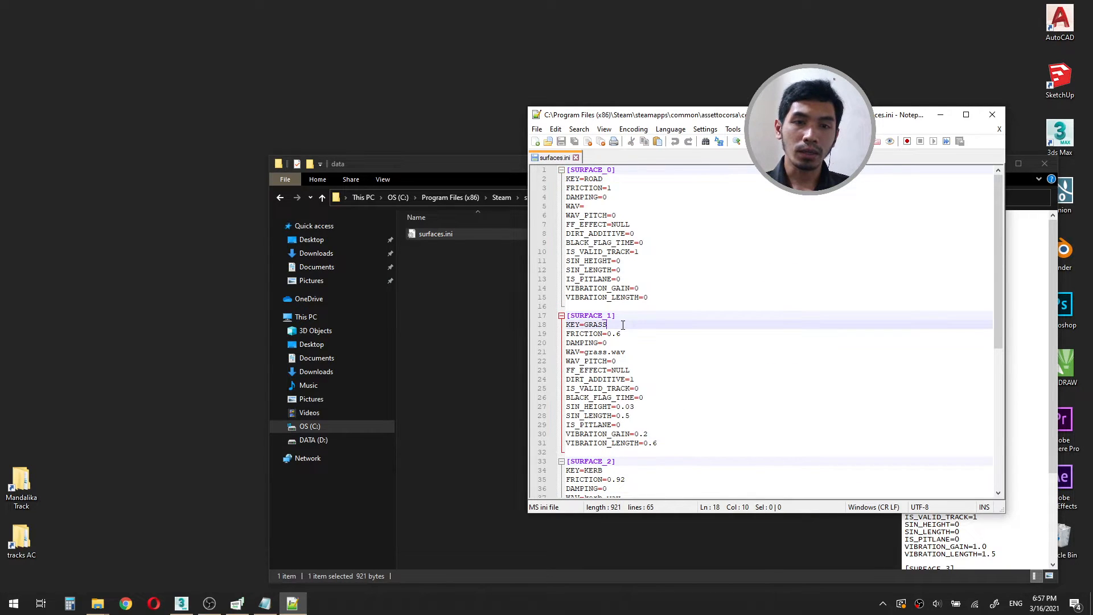
{"action": "scroll", "coordinate": [623, 324], "scroll_direction": "down", "scroll_amount": 4}
{"action": "left_click", "coordinate": [625, 359]}
{"action": "scroll", "coordinate": [625, 360], "scroll_direction": "down", "scroll_amount": 6}
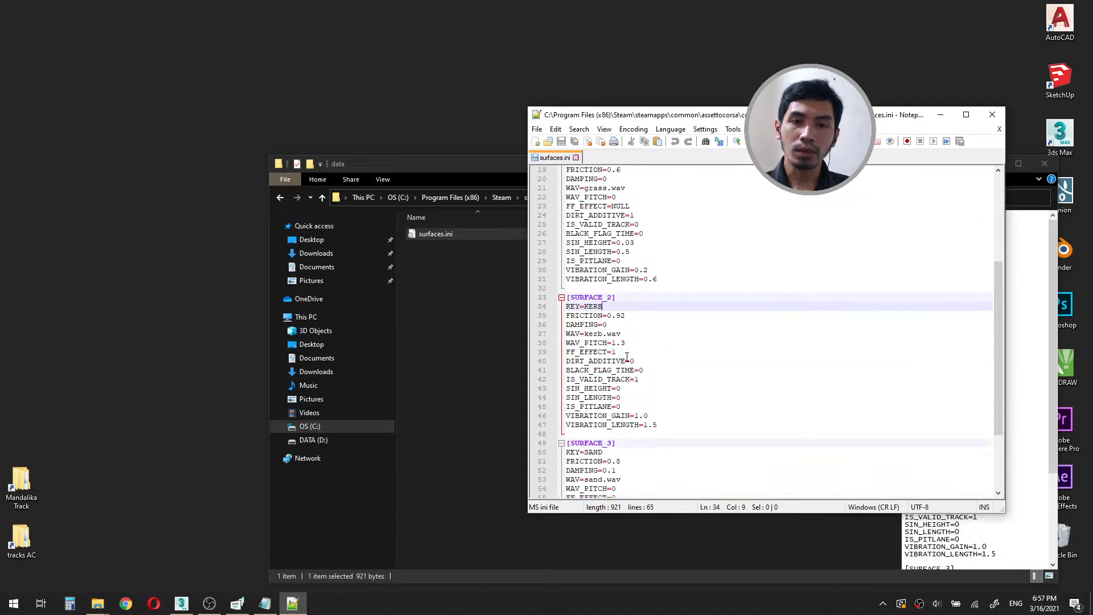
{"action": "left_click", "coordinate": [626, 351]}
{"action": "left_click", "coordinate": [687, 368]}
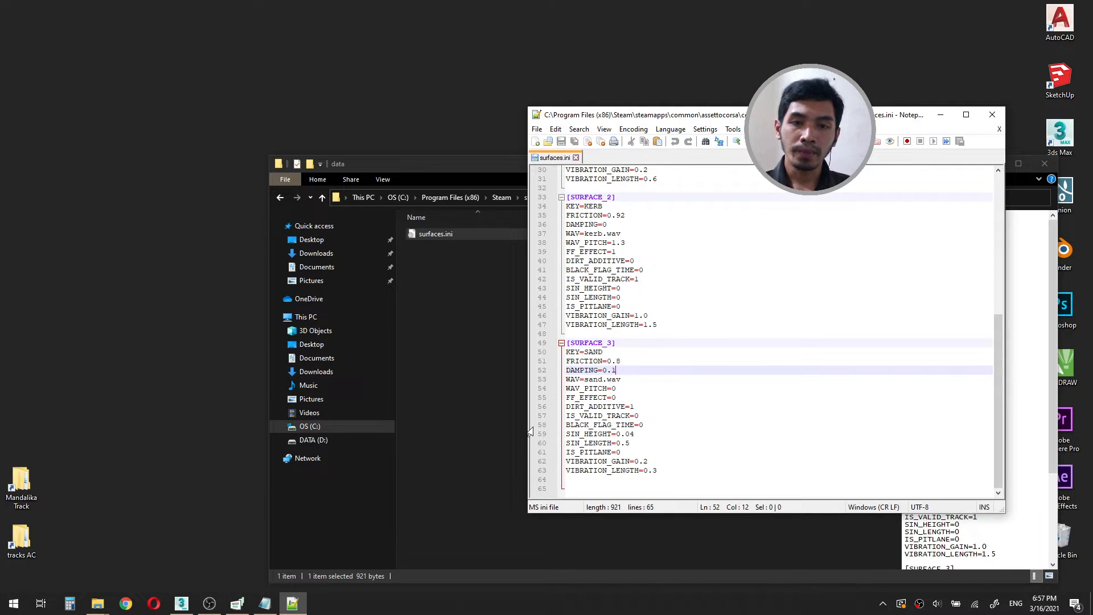
{"action": "left_click_drag", "start_coordinate": [584, 351], "coordinate": [603, 352]}
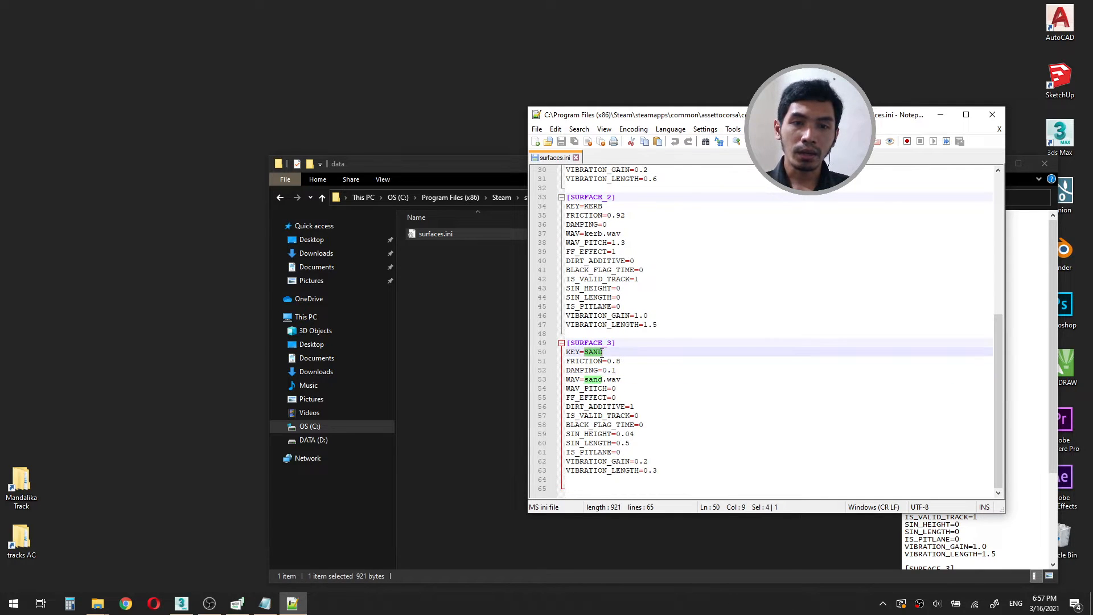
{"action": "left_click", "coordinate": [602, 351]}
{"action": "left_click_drag", "start_coordinate": [590, 351], "coordinate": [584, 352]}
{"action": "left_click", "coordinate": [603, 353]}
{"action": "left_click", "coordinate": [939, 115]}
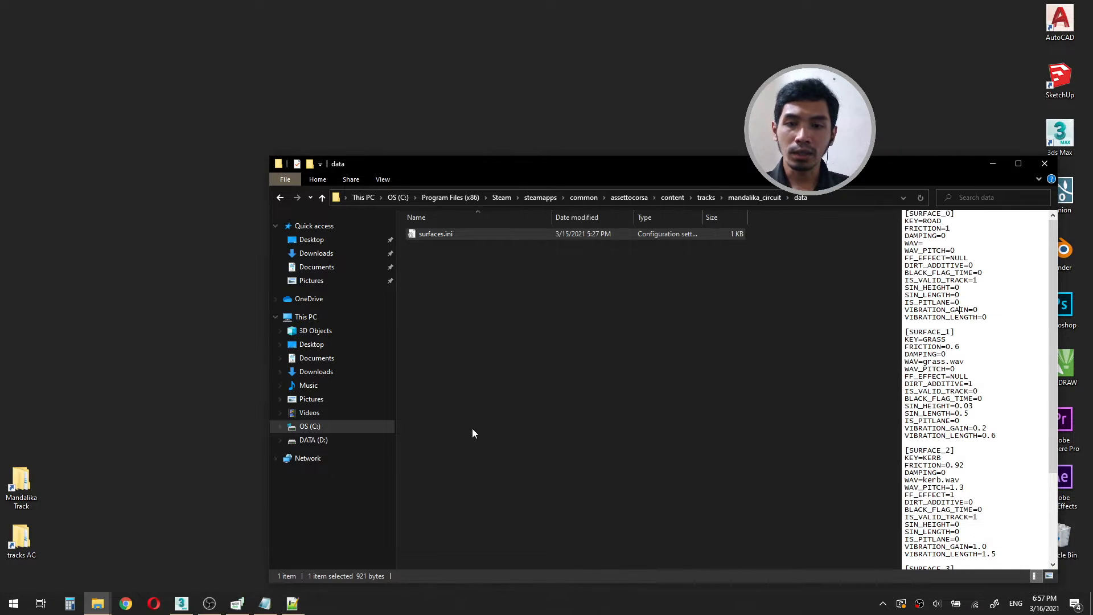
Close the data folder, switch to 3ds Max and rename the mainroad object as 1ROAD_mainroad.
{"action": "left_click", "coordinate": [1044, 164]}
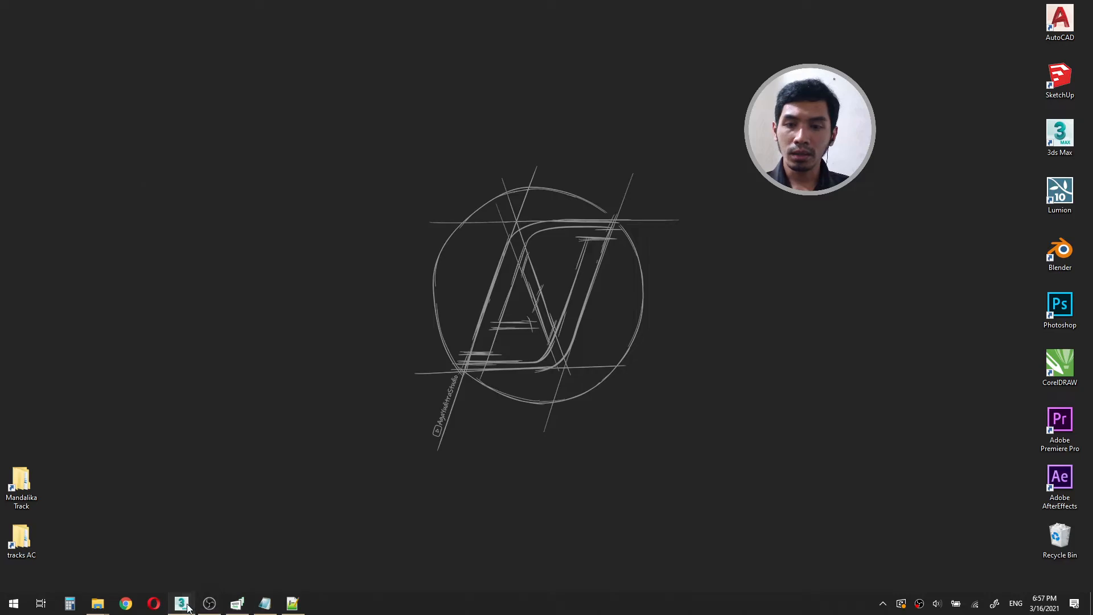
{"action": "left_click", "coordinate": [182, 604]}
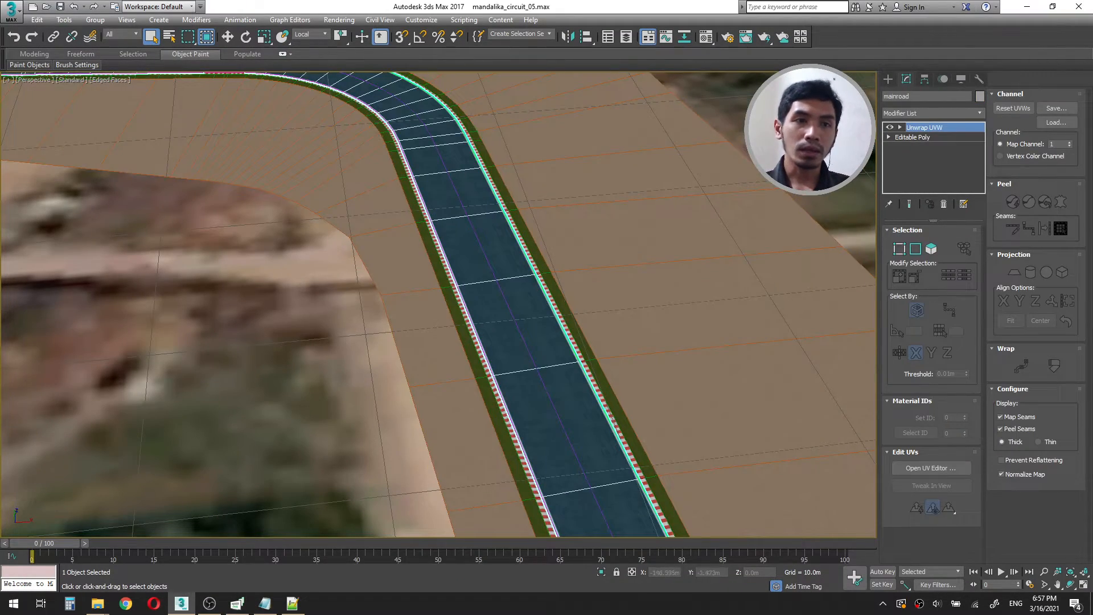
{"action": "left_click", "coordinate": [884, 97]}
{"action": "type", "text": "ROAD_"}
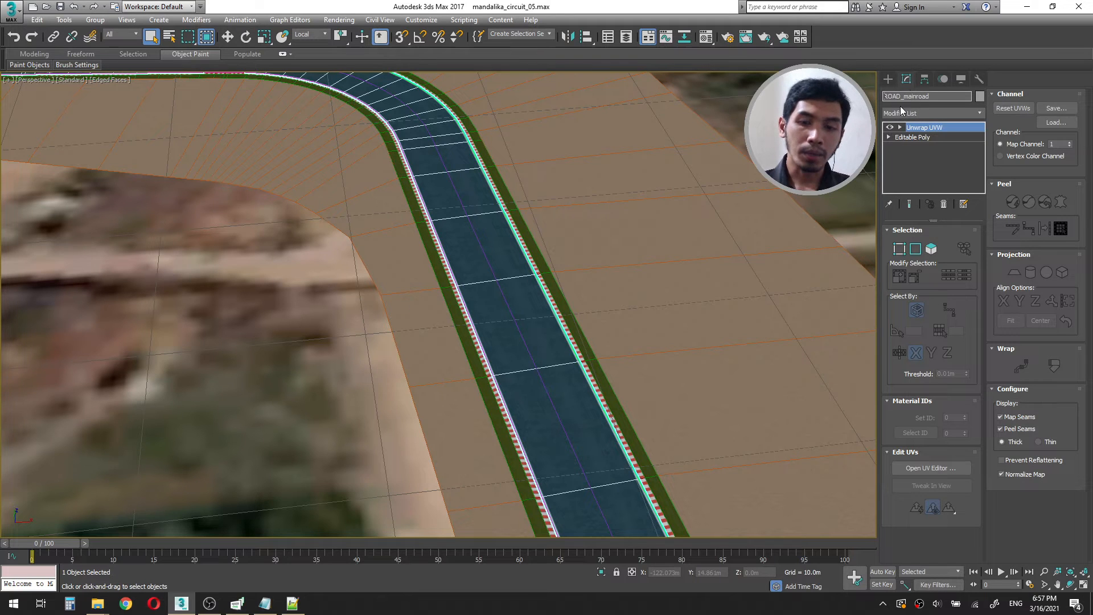
{"action": "type", "text": "1"}
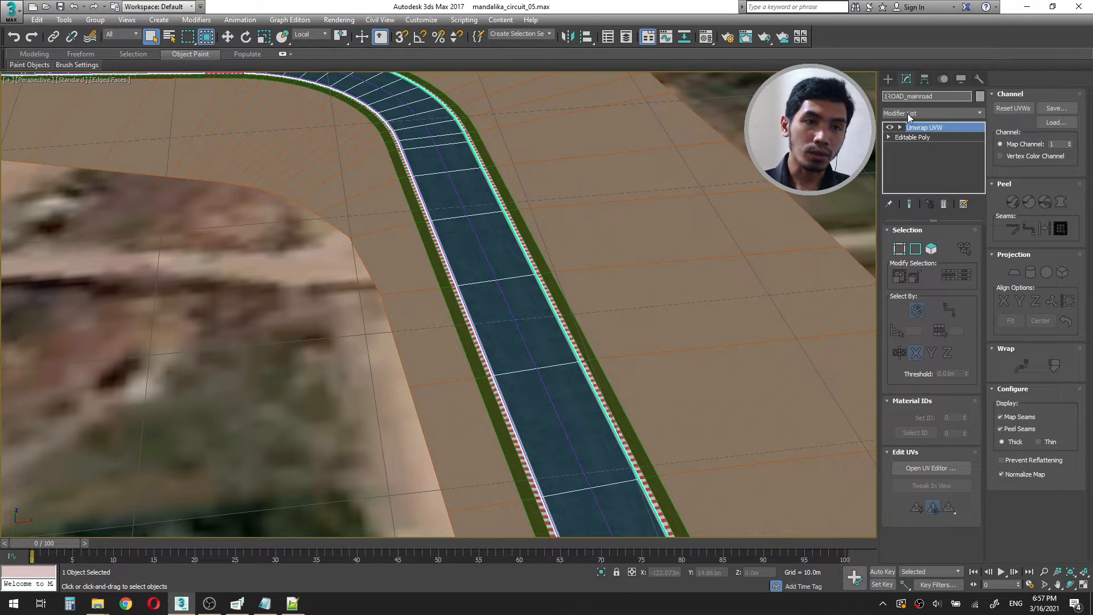
{"action": "scroll", "coordinate": [554, 297], "scroll_direction": "up", "scroll_amount": 5}
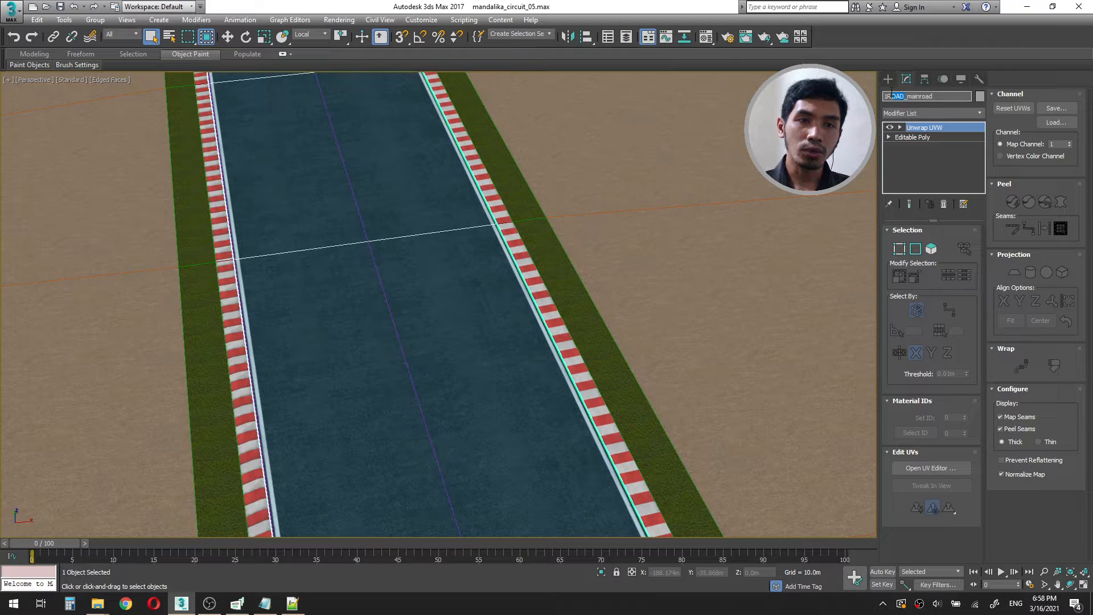
Check the KERB key in surfaces.ini, then rename the kerb object as 1KERB_kerb in 3ds Max.
{"action": "left_click", "coordinate": [299, 607]}
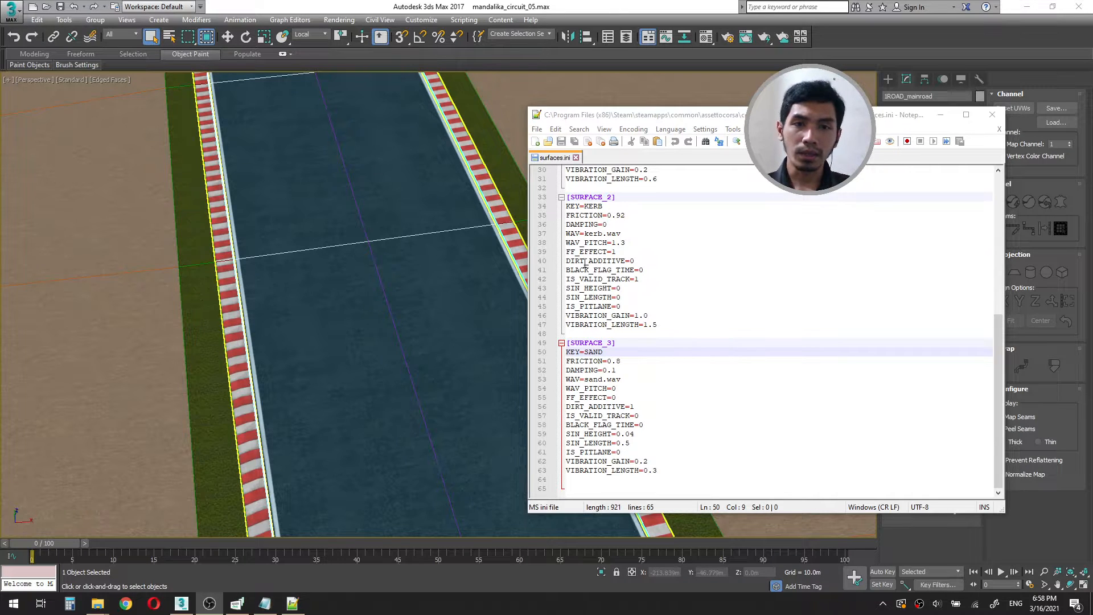
{"action": "left_click", "coordinate": [666, 261]}
{"action": "left_click", "coordinate": [661, 197]}
{"action": "left_click", "coordinate": [940, 114]}
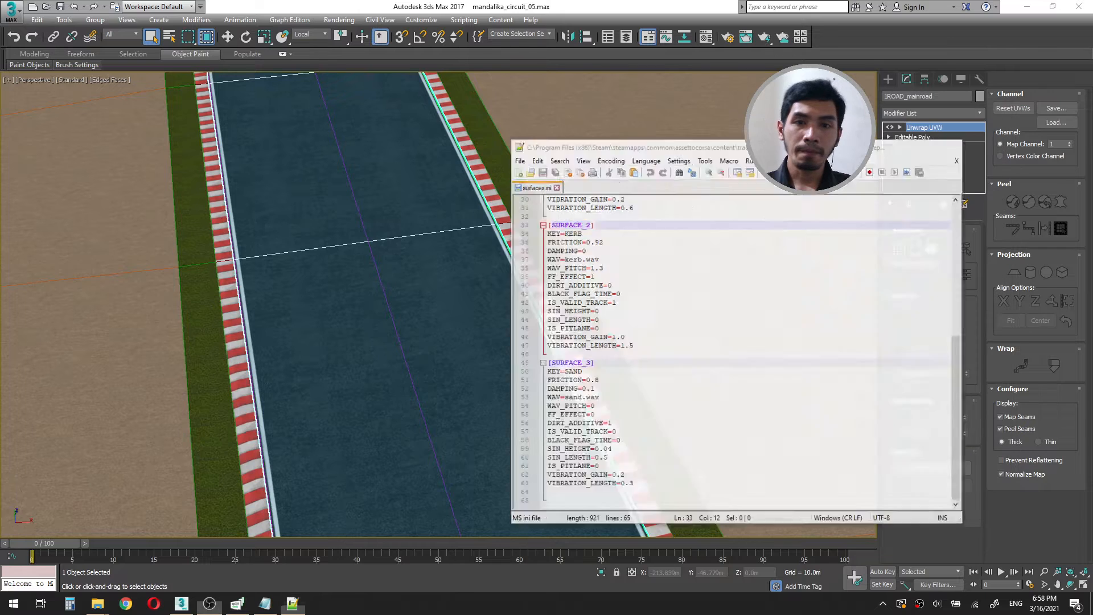
{"action": "left_click", "coordinate": [504, 230]}
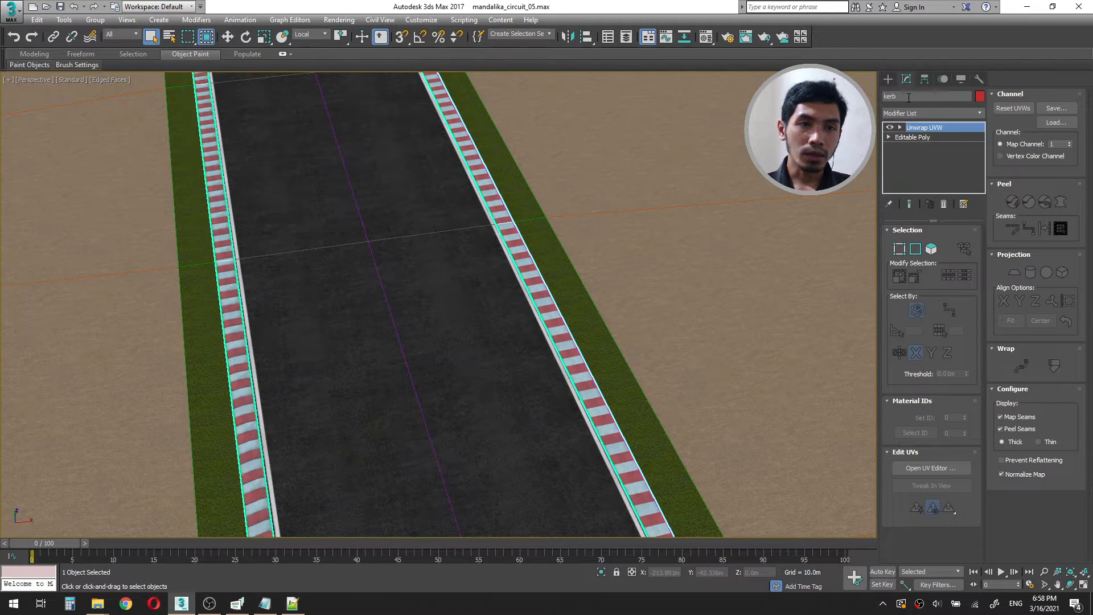
{"action": "left_click", "coordinate": [886, 96]}
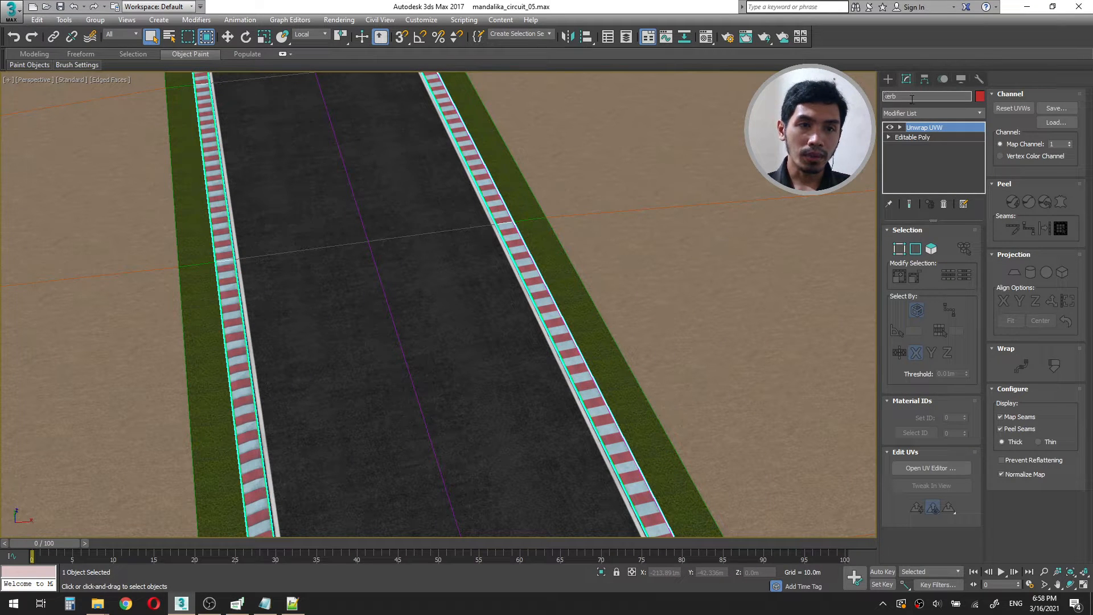
{"action": "type", "text": "1KERB_"}
{"action": "left_click", "coordinate": [925, 94]}
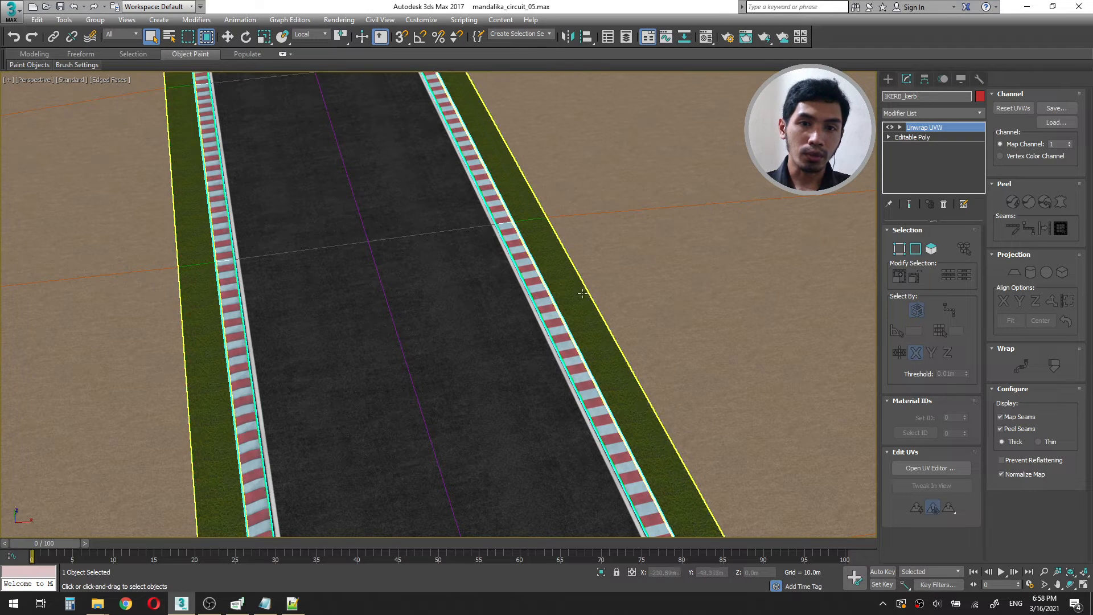
Rename the grass object as 1GRASS_grass and the runoff object as 1SAND_runoff.
{"action": "left_click", "coordinate": [563, 278]}
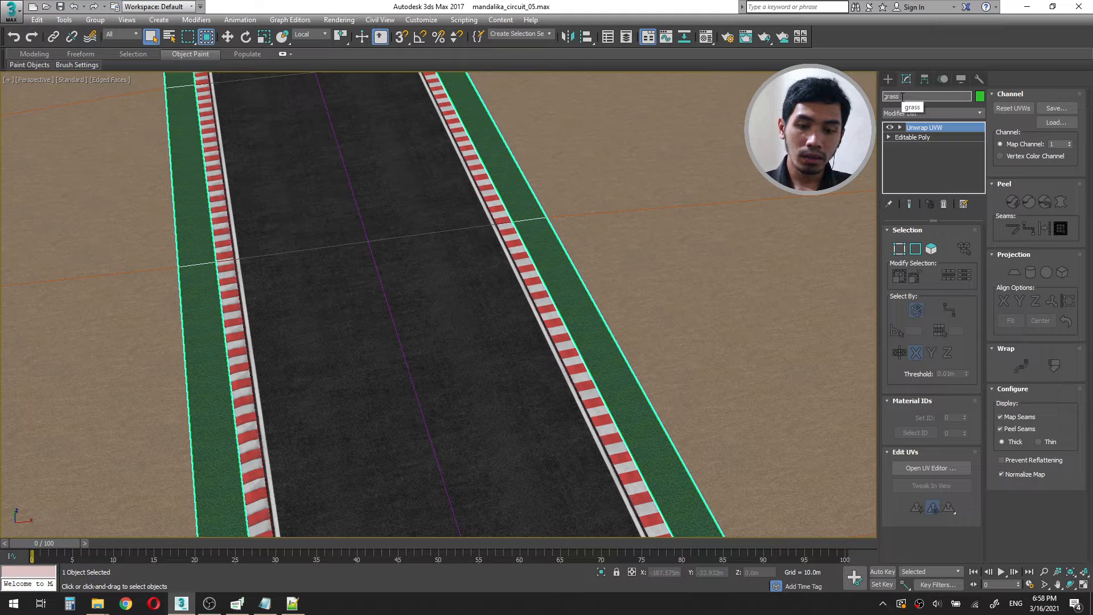
{"action": "type", "text": "1GRASS_"}
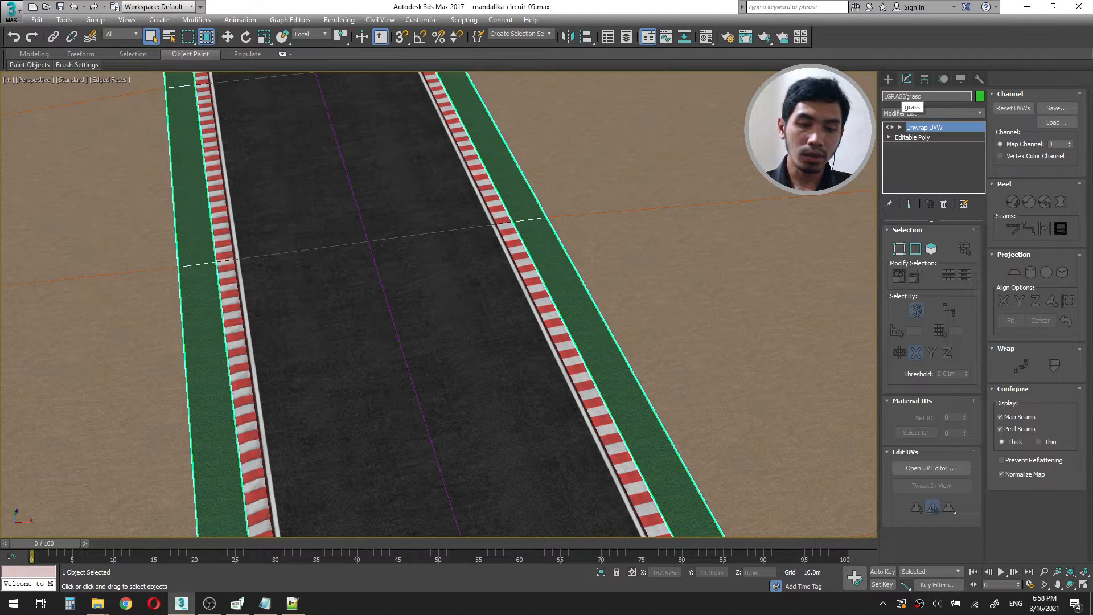
{"action": "left_click", "coordinate": [688, 222]}
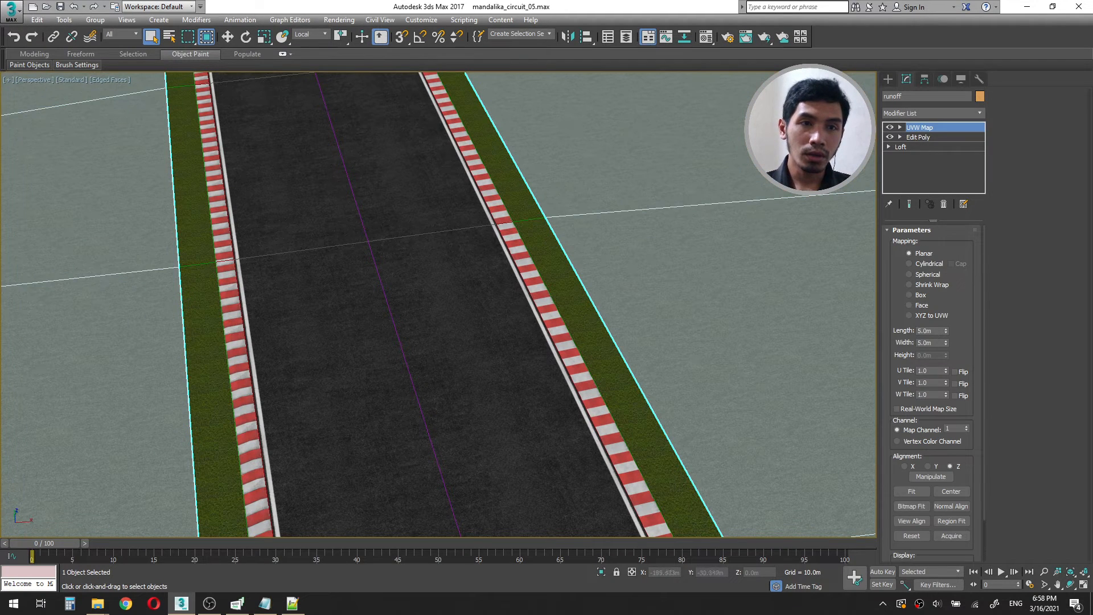
{"action": "left_click", "coordinate": [888, 100]}
{"action": "type", "text": "1SAND_"}
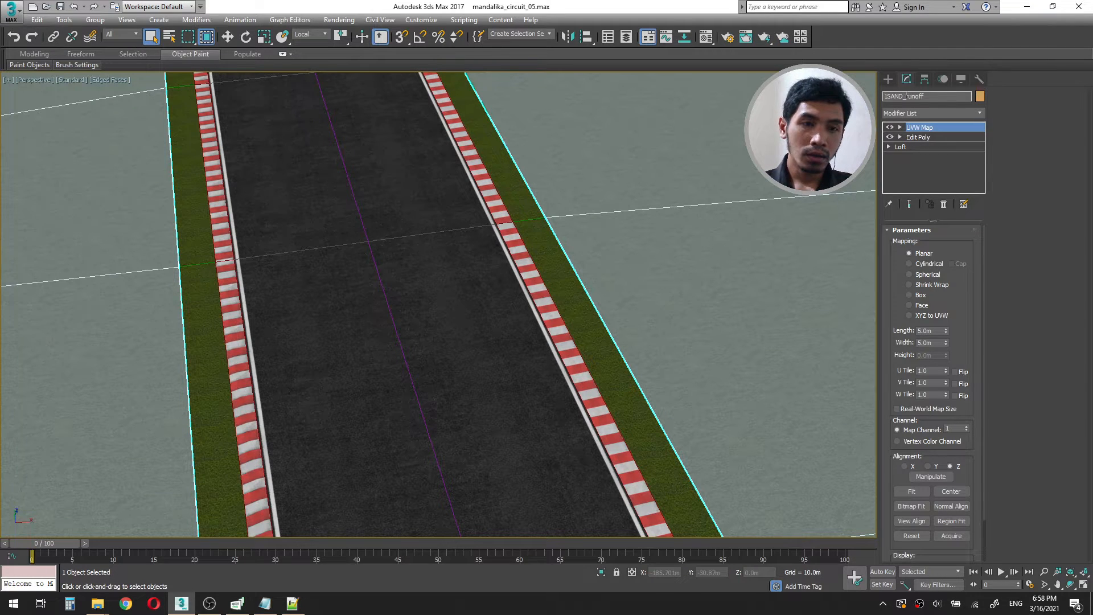
Select the terrain, enable its ProOptimizer modifier and inspect where the optimized mesh crosses the track.
{"action": "scroll", "coordinate": [708, 250], "scroll_direction": "down", "scroll_amount": 10}
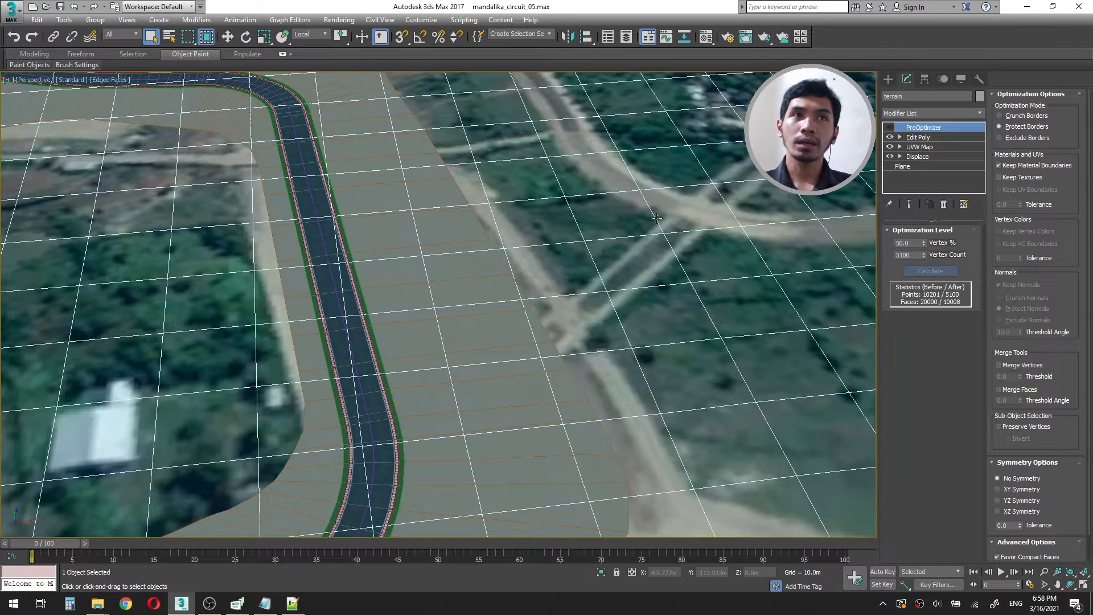
{"action": "scroll", "coordinate": [657, 218], "scroll_direction": "down", "scroll_amount": 8}
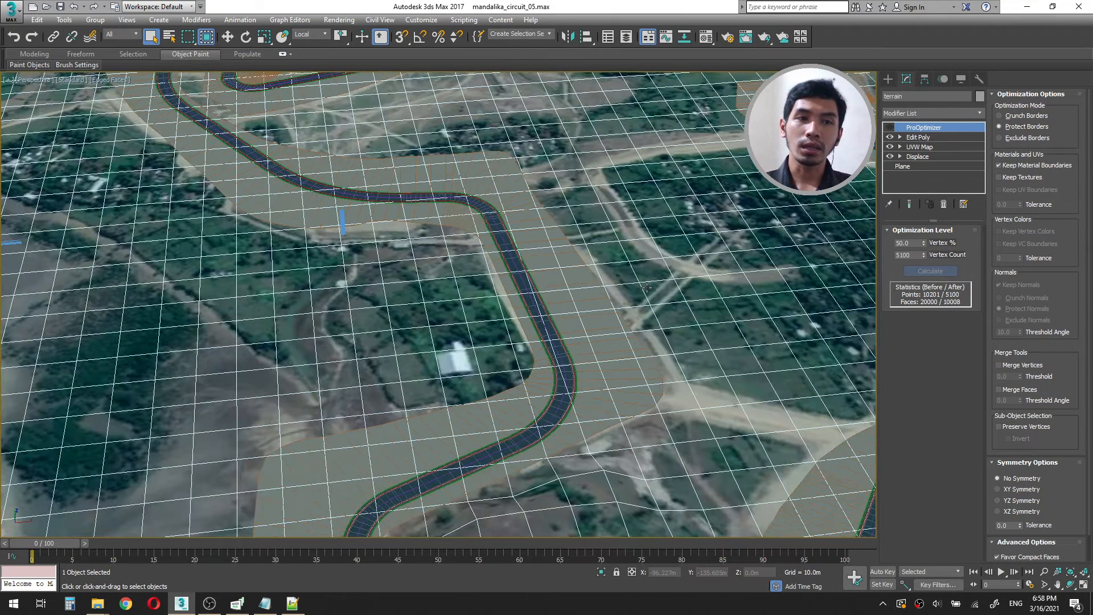
{"action": "left_click", "coordinate": [891, 127]}
{"action": "middle_click_drag", "start_coordinate": [515, 380], "coordinate": [564, 198]}
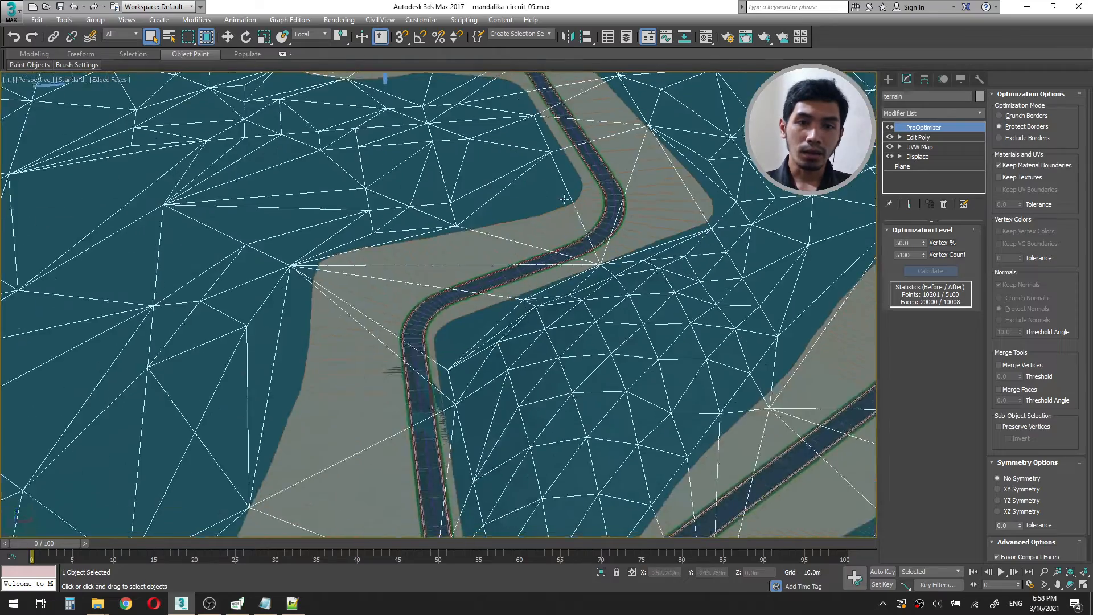
{"action": "scroll", "coordinate": [542, 226], "scroll_direction": "down", "scroll_amount": 8}
{"action": "scroll", "coordinate": [501, 262], "scroll_direction": "up", "scroll_amount": 4}
{"action": "scroll", "coordinate": [609, 167], "scroll_direction": "up", "scroll_amount": 10}
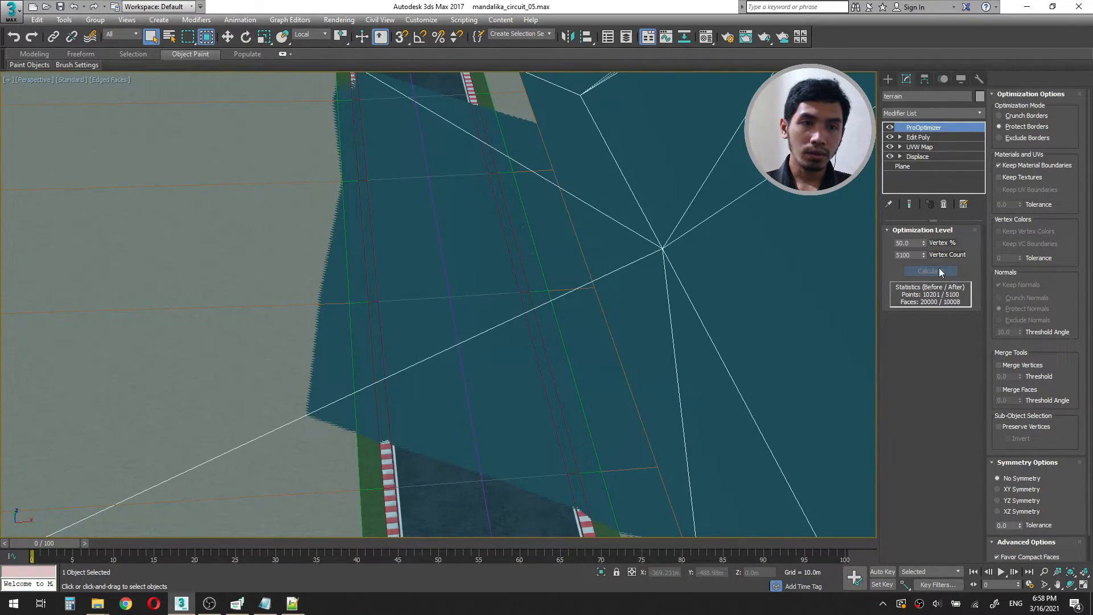
Set the vertex percentage of the terrain's ProOptimizer modifier to 80.
{"action": "left_click", "coordinate": [919, 137]}
{"action": "left_click", "coordinate": [924, 128]}
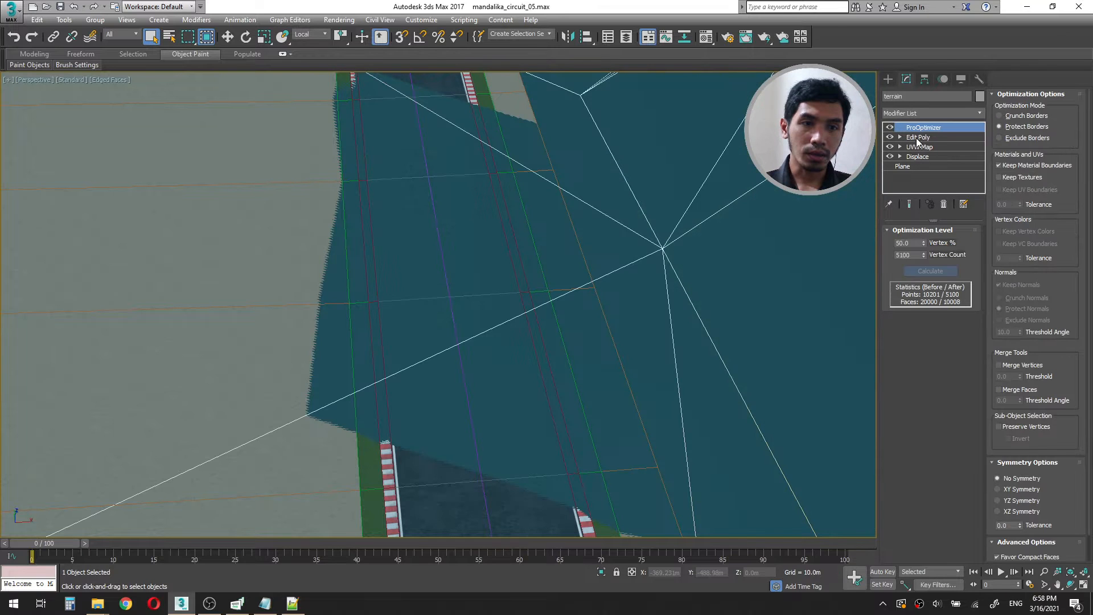
{"action": "left_click_drag", "start_coordinate": [912, 242], "coordinate": [894, 245]}
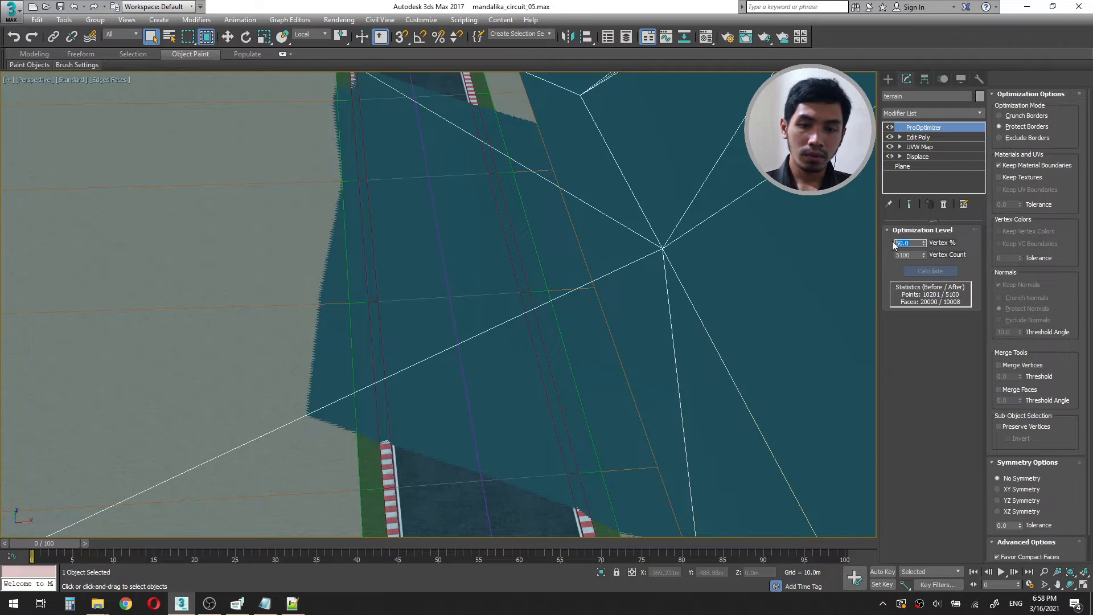
{"action": "type", "text": "80"}
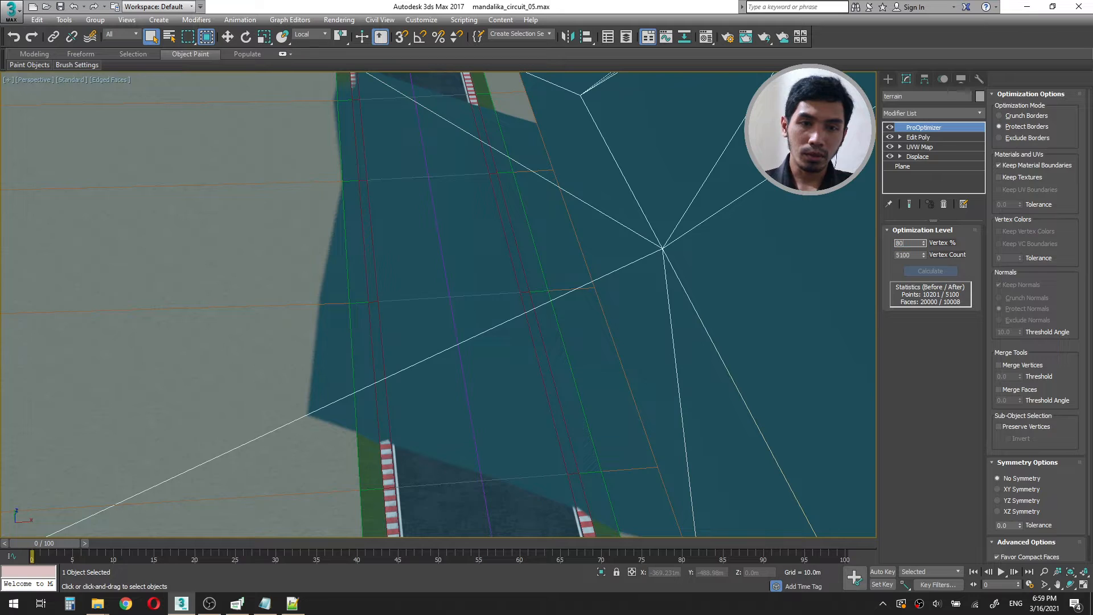
{"action": "key", "text": "Return"}
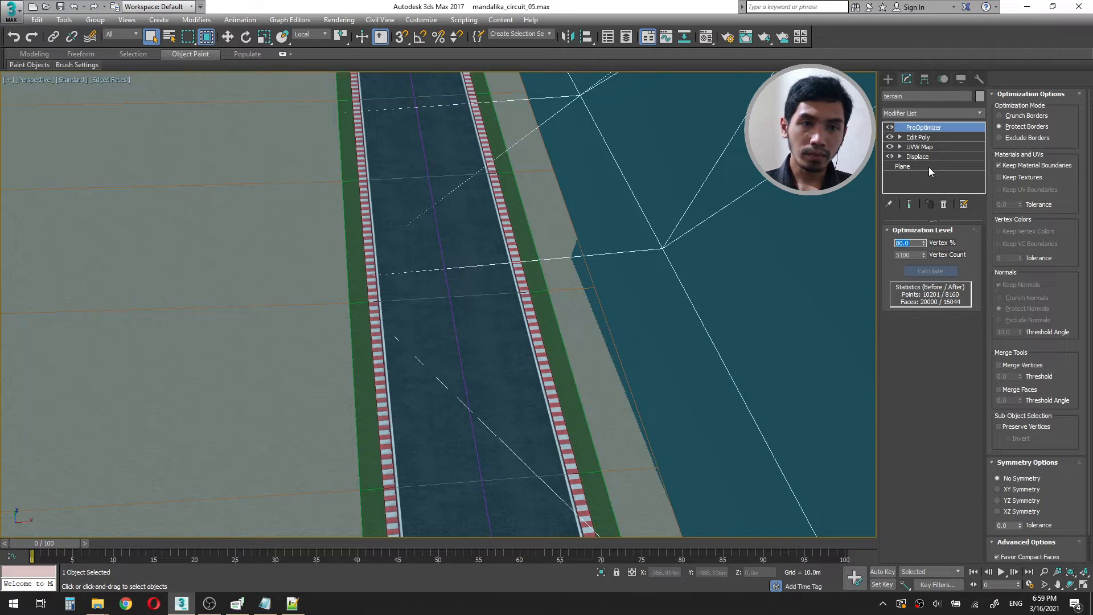
Disable the terrain's ProOptimizer modifier and enter vertex editing in its Edit Poly modifier.
{"action": "right_click", "coordinate": [920, 129]}
{"action": "left_click", "coordinate": [917, 128]}
{"action": "left_click", "coordinate": [890, 128]}
{"action": "left_click", "coordinate": [920, 135]}
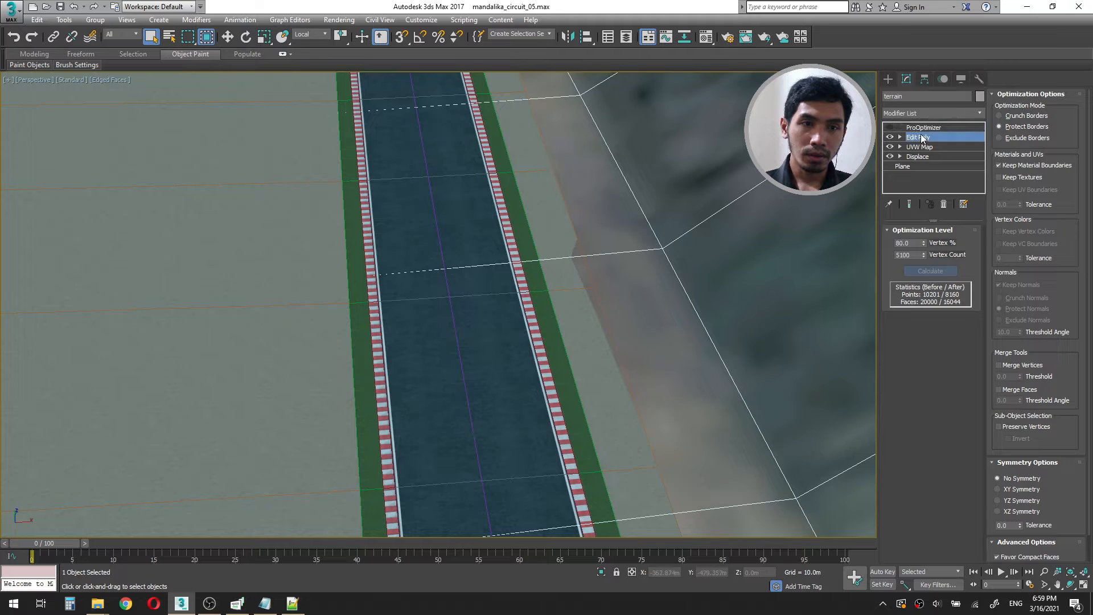
{"action": "left_click", "coordinate": [903, 321]}
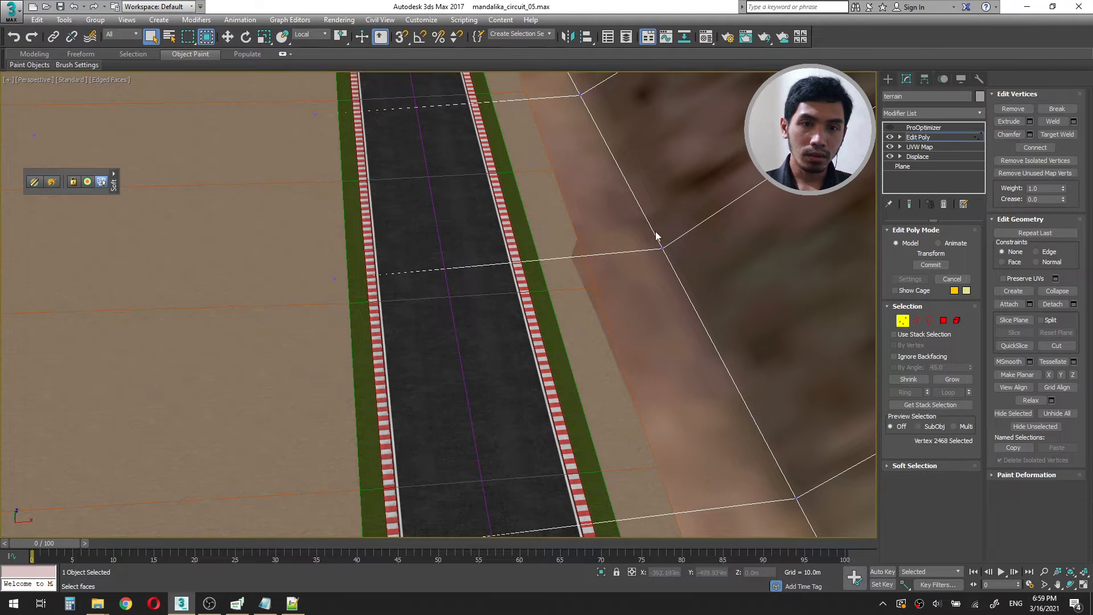
Select the terrain vertex just beyond the runoff edge beside the track and set its Z position to -0.1 m.
{"action": "left_click_drag", "start_coordinate": [708, 310], "coordinate": [708, 309]}
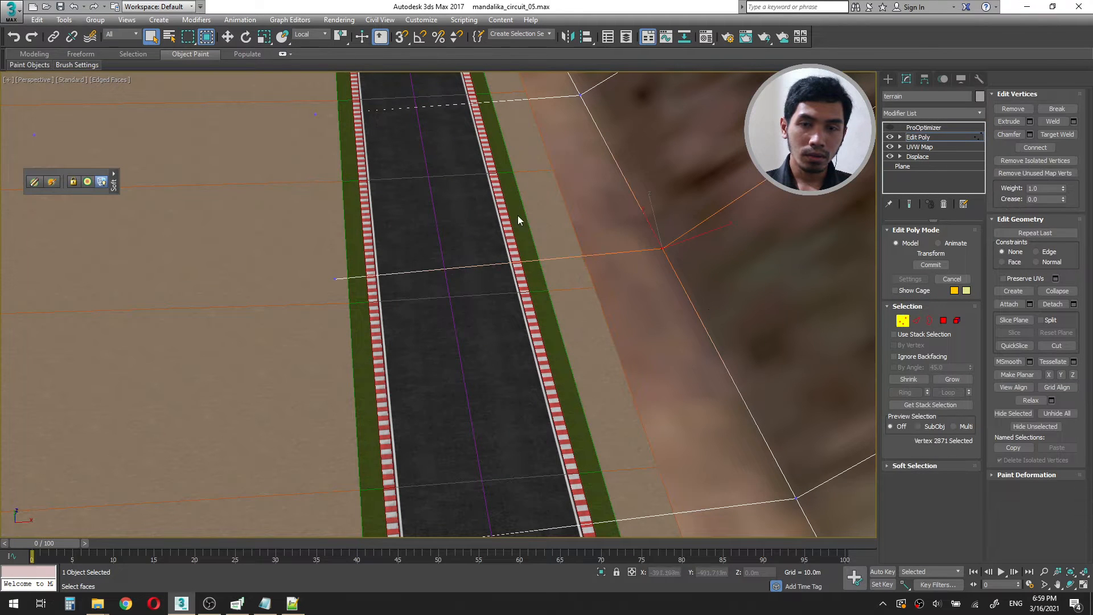
{"action": "left_click", "coordinate": [227, 37]}
{"action": "left_click_drag", "start_coordinate": [273, 247], "coordinate": [381, 319]}
{"action": "left_click_drag", "start_coordinate": [630, 212], "coordinate": [691, 282]}
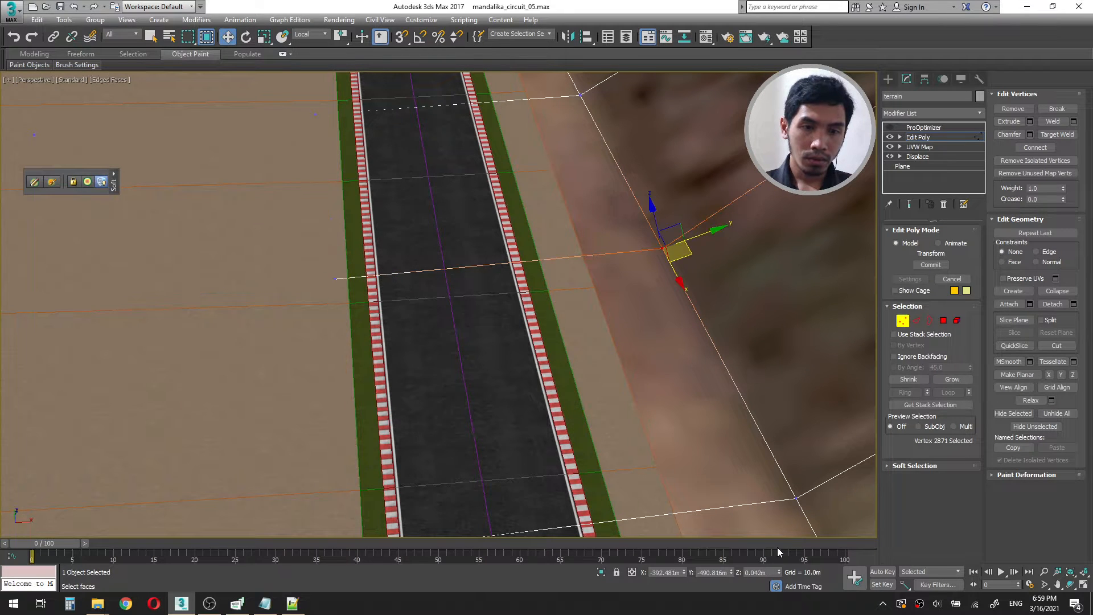
{"action": "left_click_drag", "start_coordinate": [765, 573], "coordinate": [653, 549]}
{"action": "type", "text": "-"}
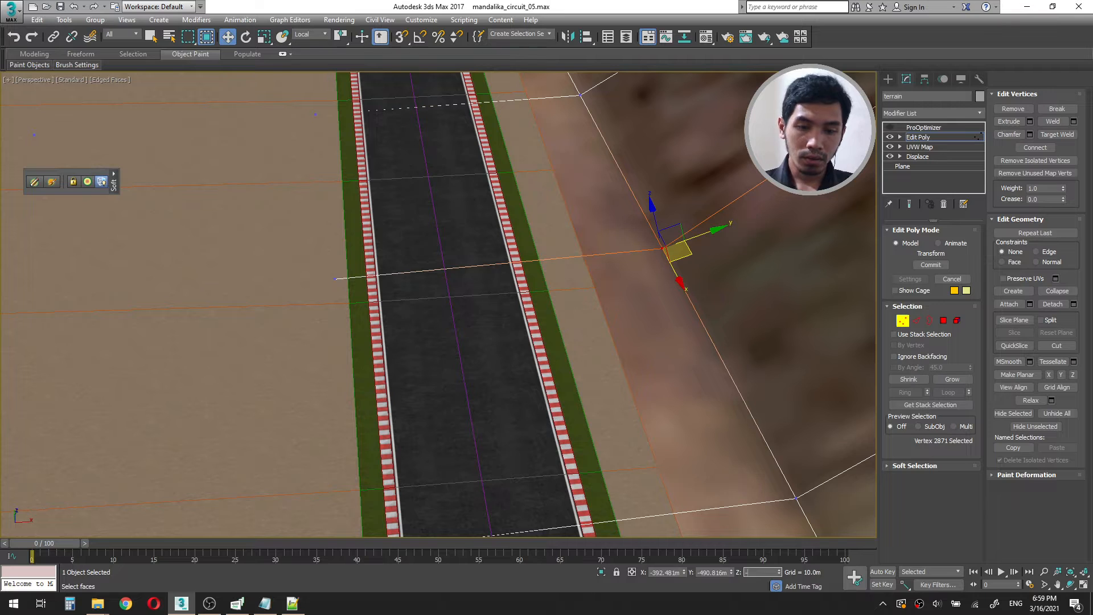
{"action": "type", "text": "0.1"}
{"action": "key", "text": "Return"}
Check the Z positions of the neighbouring terrain vertices along both sides of the track.
{"action": "left_click_drag", "start_coordinate": [313, 265], "coordinate": [368, 299]}
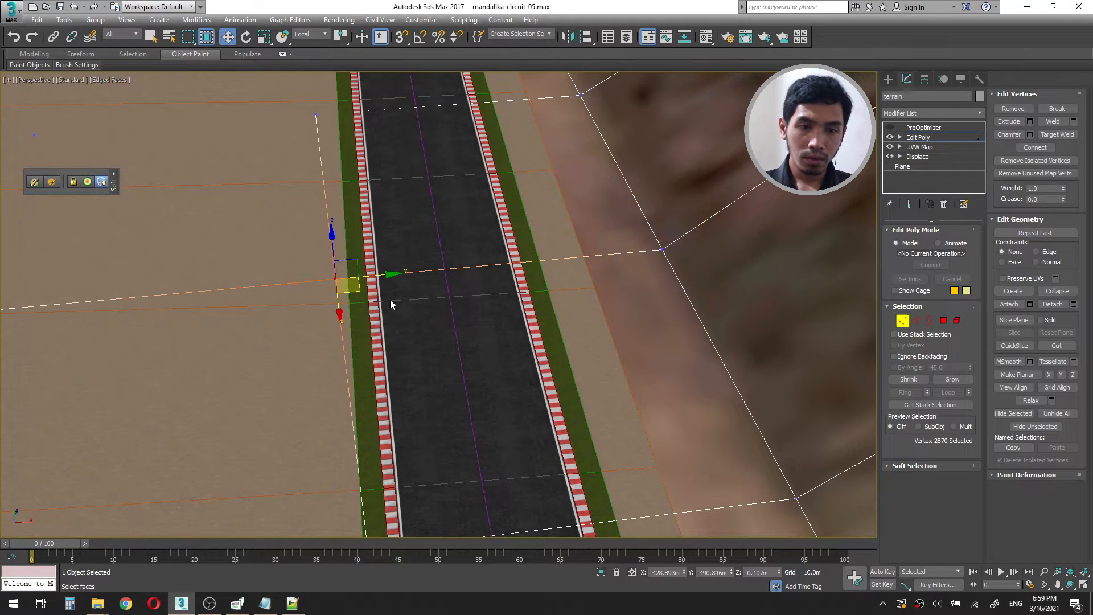
{"action": "left_click_drag", "start_coordinate": [649, 214], "coordinate": [685, 291]}
{"action": "middle_click_drag", "start_coordinate": [599, 291], "coordinate": [610, 329]}
{"action": "scroll", "coordinate": [609, 326], "scroll_direction": "up", "scroll_amount": 5}
{"action": "scroll", "coordinate": [595, 296], "scroll_direction": "down", "scroll_amount": 3}
{"action": "middle_click_drag", "start_coordinate": [609, 280], "coordinate": [608, 355]}
{"action": "scroll", "coordinate": [608, 354], "scroll_direction": "down", "scroll_amount": 4}
{"action": "left_click_drag", "start_coordinate": [579, 206], "coordinate": [613, 256]}
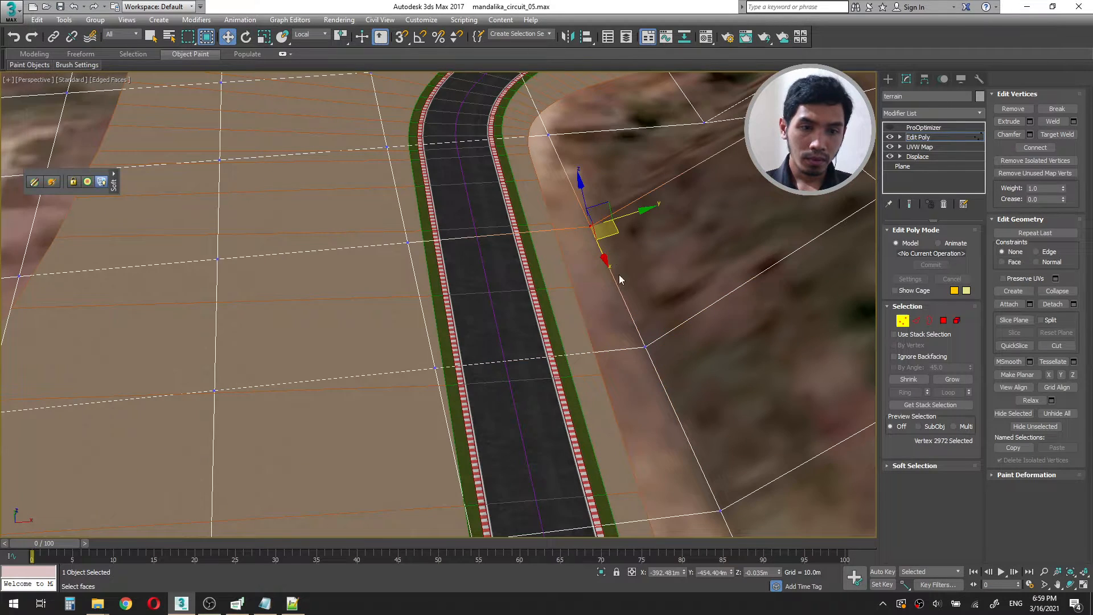
{"action": "middle_click_drag", "start_coordinate": [671, 406], "coordinate": [639, 310]}
{"action": "left_click_drag", "start_coordinate": [674, 384], "coordinate": [724, 454]}
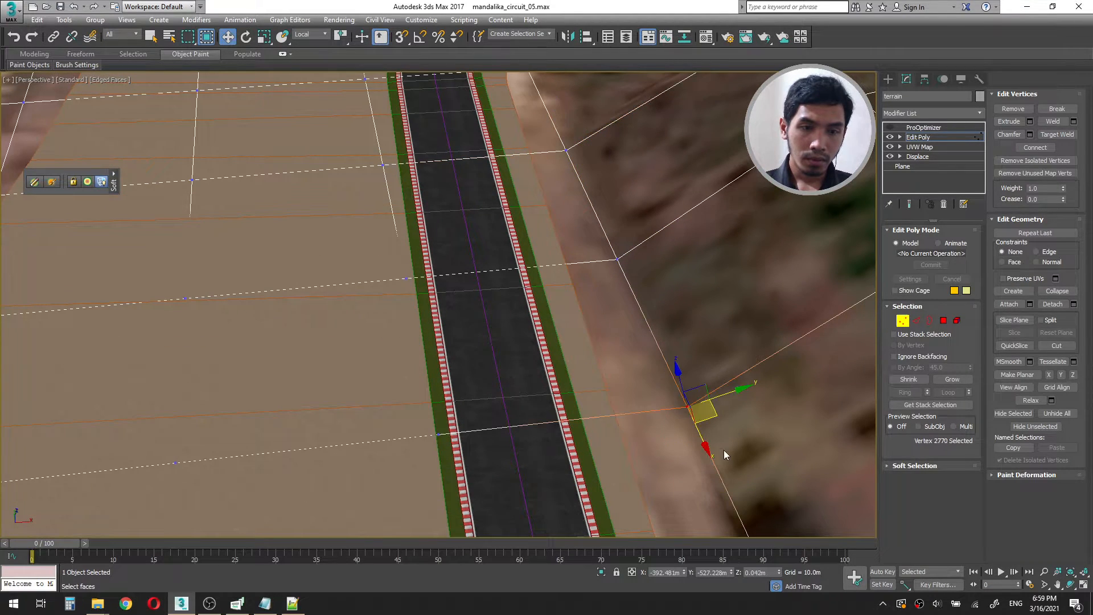
{"action": "middle_click_drag", "start_coordinate": [641, 274], "coordinate": [685, 315]}
Leave vertex editing, re-enable the terrain's ProOptimizer modifier and recalculate the optimization.
{"action": "left_click", "coordinate": [921, 137]}
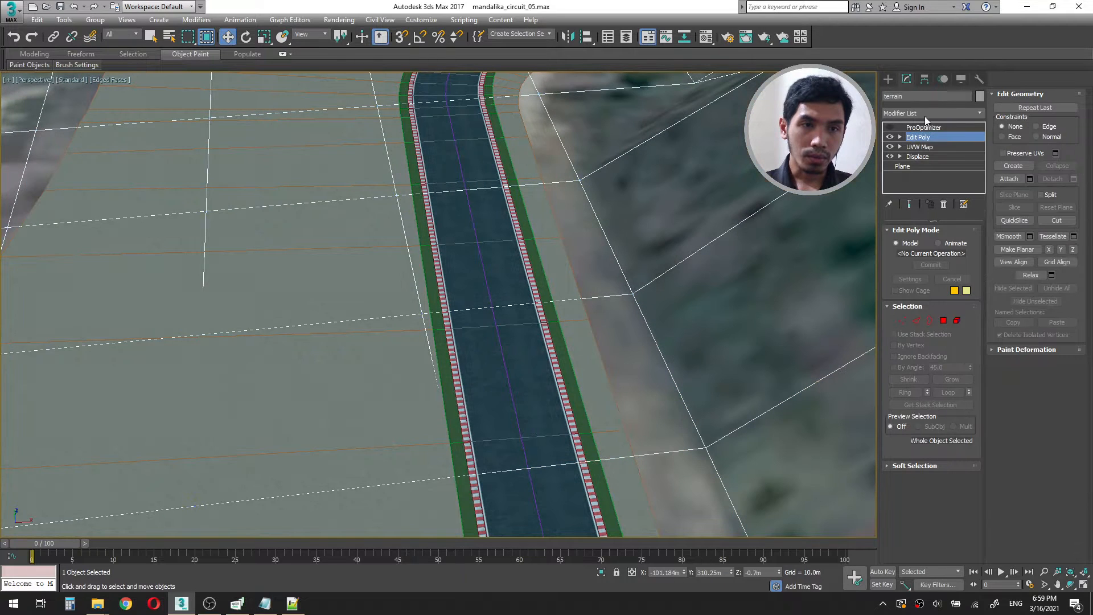
{"action": "left_click", "coordinate": [890, 127]}
{"action": "left_click", "coordinate": [918, 128]}
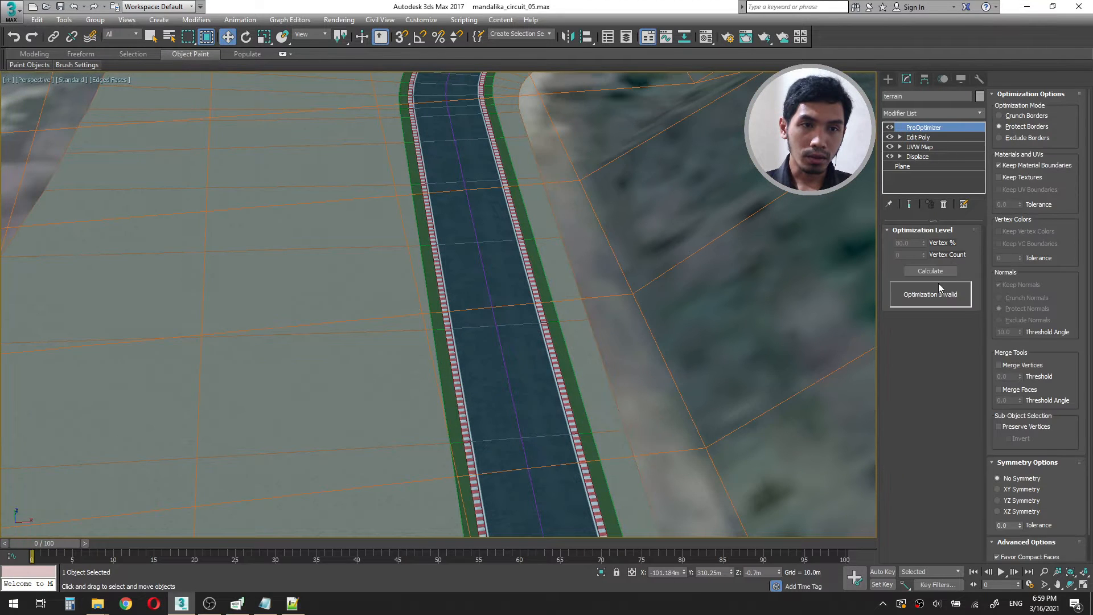
{"action": "left_click", "coordinate": [931, 271]}
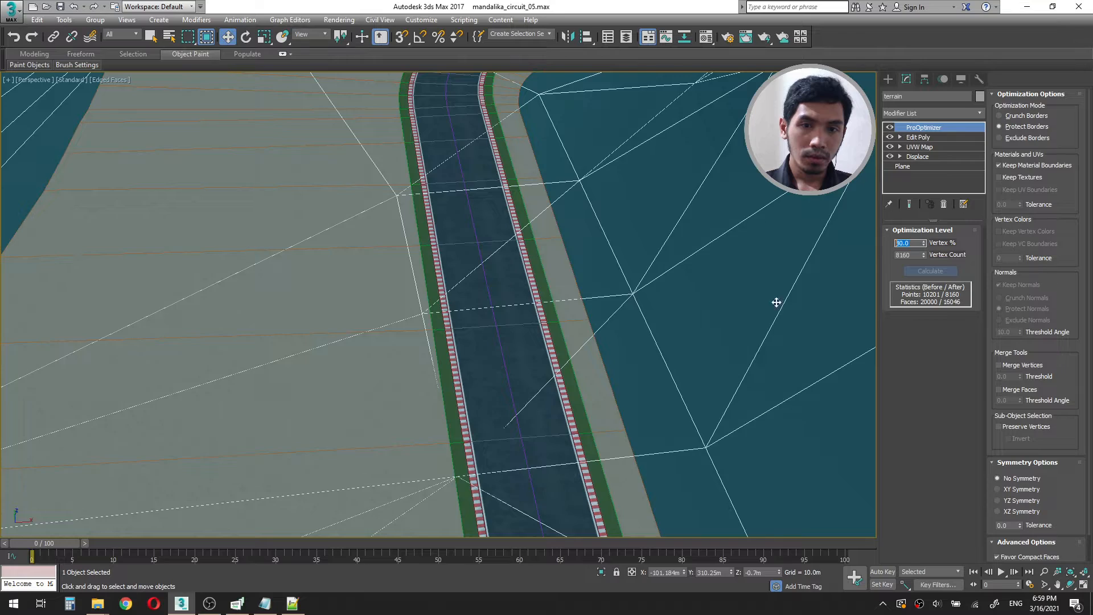
{"action": "scroll", "coordinate": [550, 323], "scroll_direction": "up", "scroll_amount": 2}
{"action": "scroll", "coordinate": [550, 323], "scroll_direction": "down", "scroll_amount": 4}
Set the terrain's ProOptimizer vertex percentage to 50 and inspect the mesh along the track edge.
{"action": "left_click_drag", "start_coordinate": [915, 243], "coordinate": [844, 234]}
{"action": "type", "text": "50"}
{"action": "key", "text": "Return"}
{"action": "scroll", "coordinate": [705, 322], "scroll_direction": "up", "scroll_amount": 4}
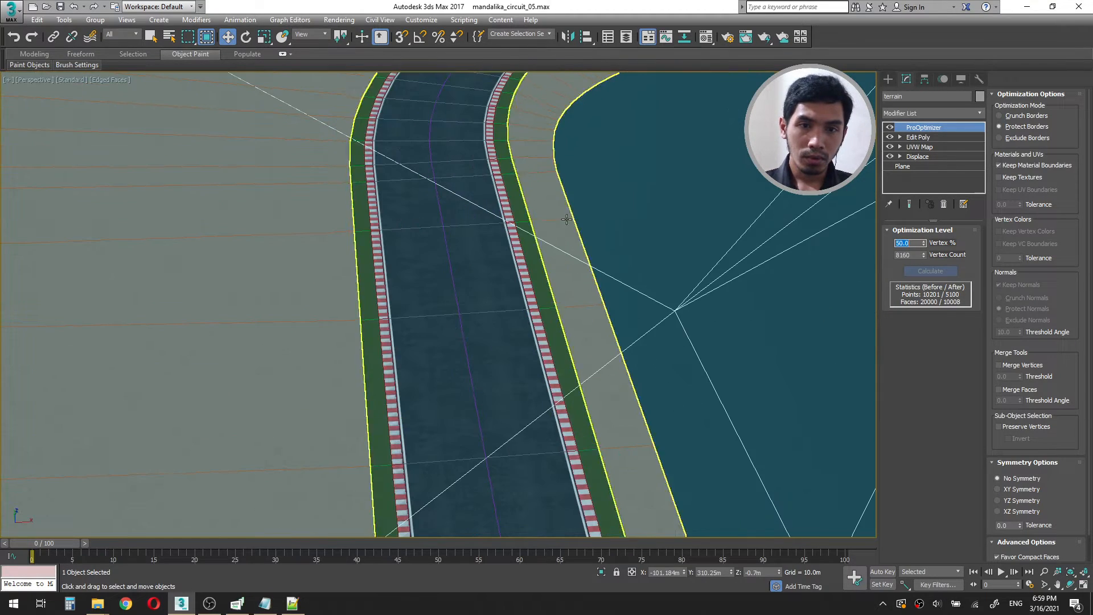
{"action": "scroll", "coordinate": [620, 267], "scroll_direction": "up", "scroll_amount": 3}
{"action": "scroll", "coordinate": [617, 293], "scroll_direction": "down", "scroll_amount": 6}
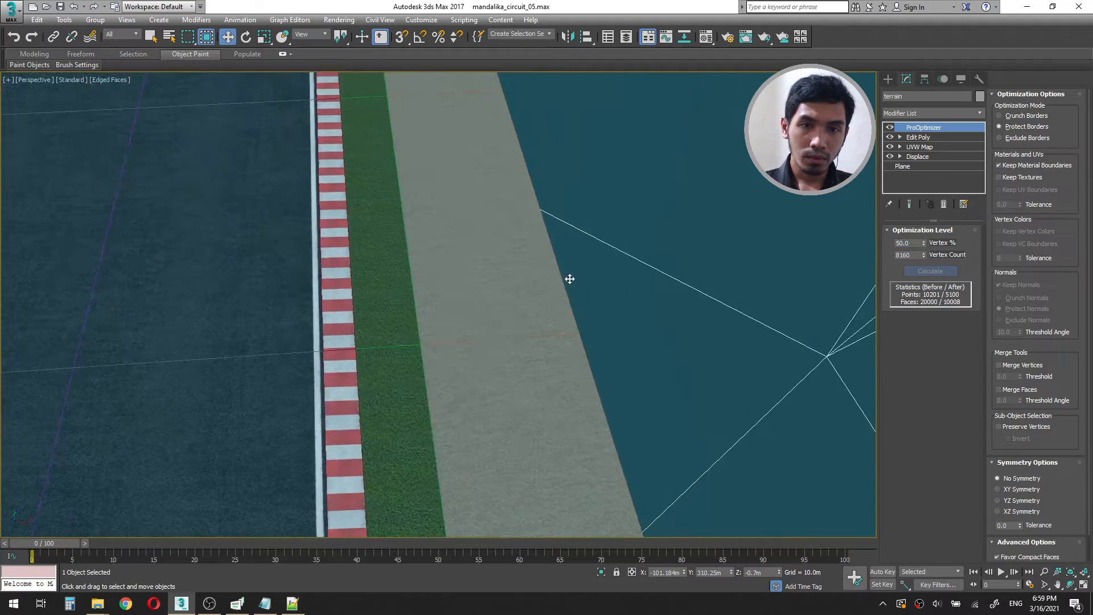
Examine the optimized terrain mesh along the track and runoff edges around the whole circuit.
{"action": "scroll", "coordinate": [551, 209], "scroll_direction": "down", "scroll_amount": 4}
{"action": "scroll", "coordinate": [581, 271], "scroll_direction": "up", "scroll_amount": 3}
{"action": "scroll", "coordinate": [595, 327], "scroll_direction": "up", "scroll_amount": 2}
{"action": "scroll", "coordinate": [596, 327], "scroll_direction": "down", "scroll_amount": 5}
{"action": "middle_click_drag", "start_coordinate": [596, 327], "coordinate": [507, 315]}
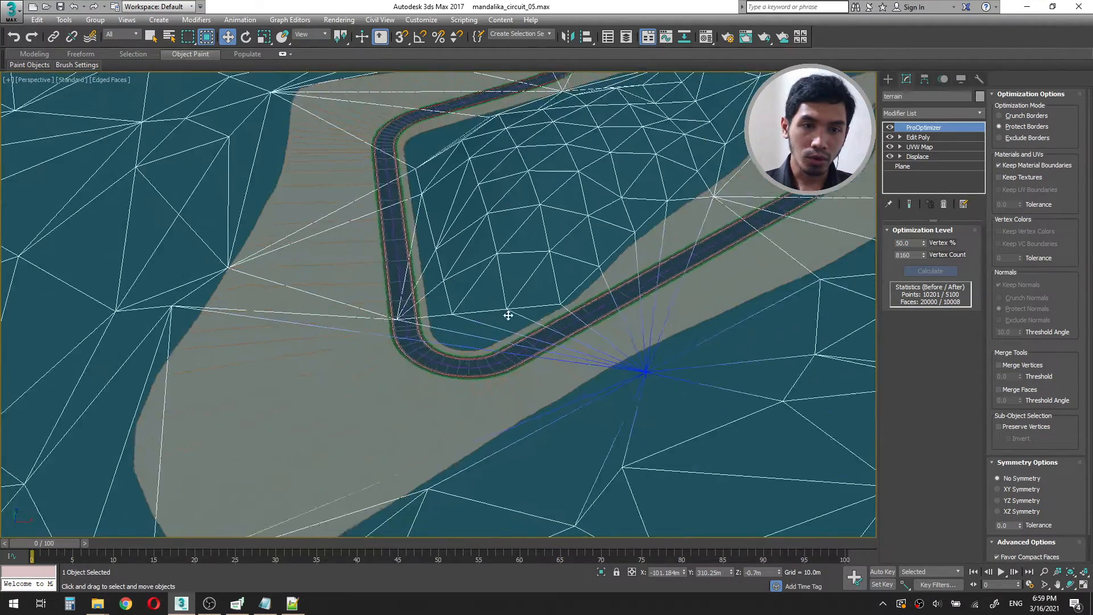
{"action": "scroll", "coordinate": [567, 293], "scroll_direction": "up", "scroll_amount": 3}
{"action": "scroll", "coordinate": [616, 282], "scroll_direction": "down", "scroll_amount": 3}
{"action": "middle_click_drag", "start_coordinate": [616, 282], "coordinate": [501, 416]}
{"action": "middle_click_drag", "start_coordinate": [757, 176], "coordinate": [613, 413]}
{"action": "middle_click_drag", "start_coordinate": [474, 186], "coordinate": [596, 381]}
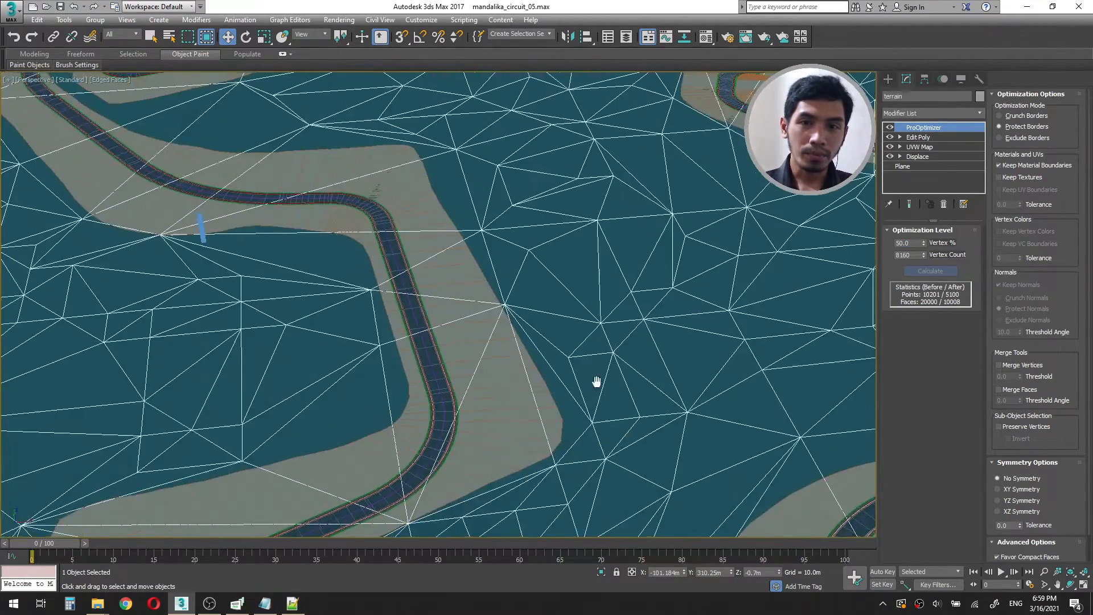
{"action": "middle_click_drag", "start_coordinate": [377, 270], "coordinate": [557, 417]}
{"action": "middle_click_drag", "start_coordinate": [403, 293], "coordinate": [408, 460]}
{"action": "scroll", "coordinate": [525, 334], "scroll_direction": "down", "scroll_amount": 3}
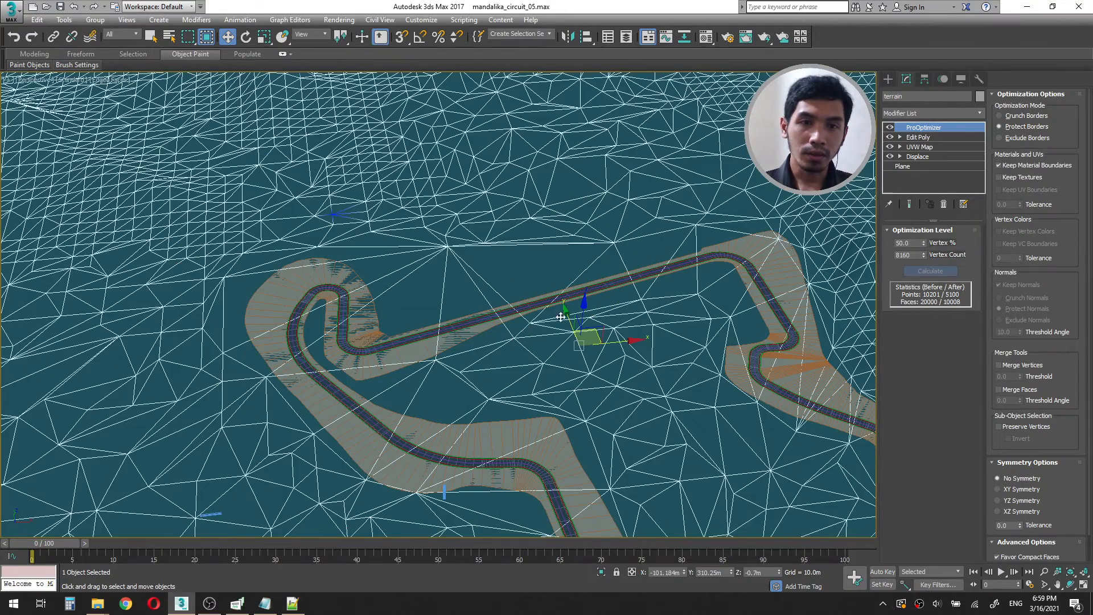
Move the terrain's UVW Map modifier above ProOptimizer in the modifier stack and deselect the terrain.
{"action": "left_click", "coordinate": [931, 137]}
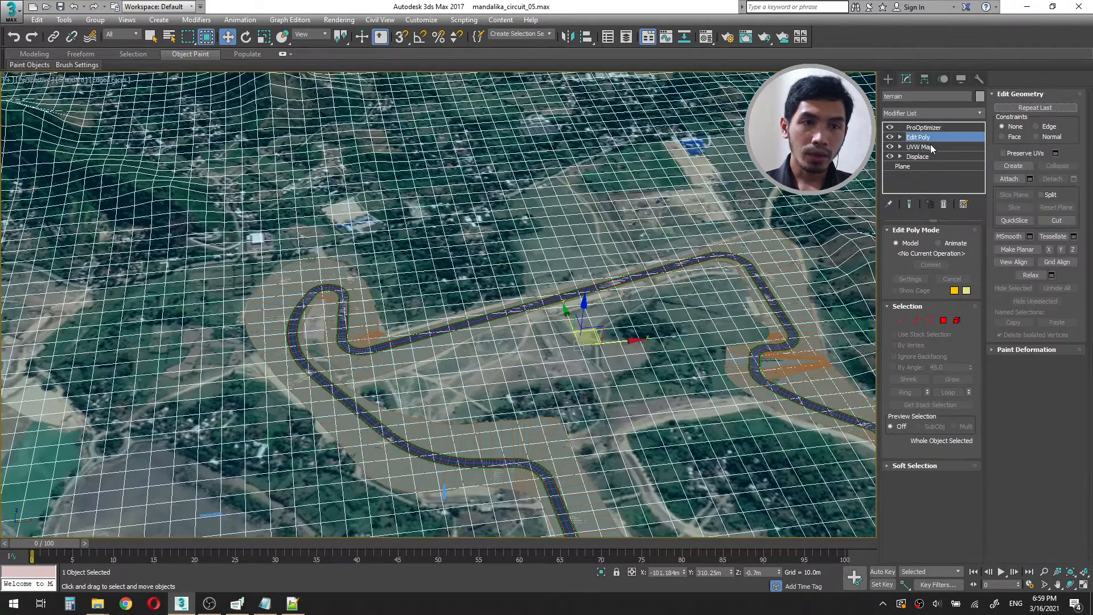
{"action": "left_click", "coordinate": [928, 147]}
{"action": "key", "text": "Escape"}
{"action": "left_click_drag", "start_coordinate": [930, 148], "coordinate": [932, 125]}
{"action": "scroll", "coordinate": [505, 244], "scroll_direction": "down", "scroll_amount": 7}
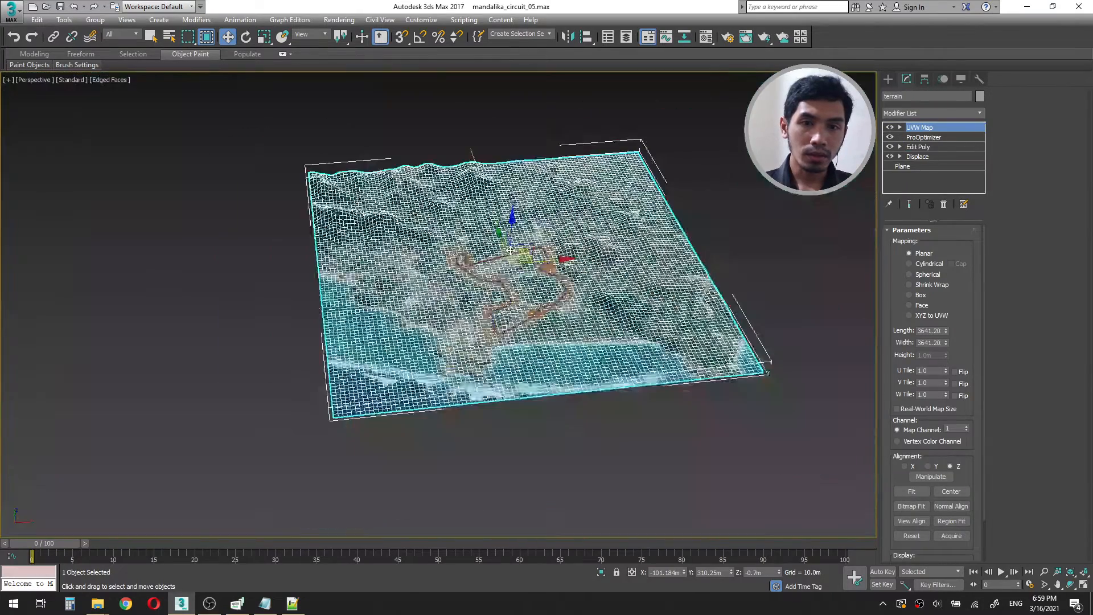
{"action": "left_click", "coordinate": [709, 170]}
Recalculate the terrain's ProOptimizer optimization and return to its UVW Map modifier.
{"action": "scroll", "coordinate": [540, 272], "scroll_direction": "up", "scroll_amount": 6}
{"action": "scroll", "coordinate": [540, 272], "scroll_direction": "up", "scroll_amount": 5}
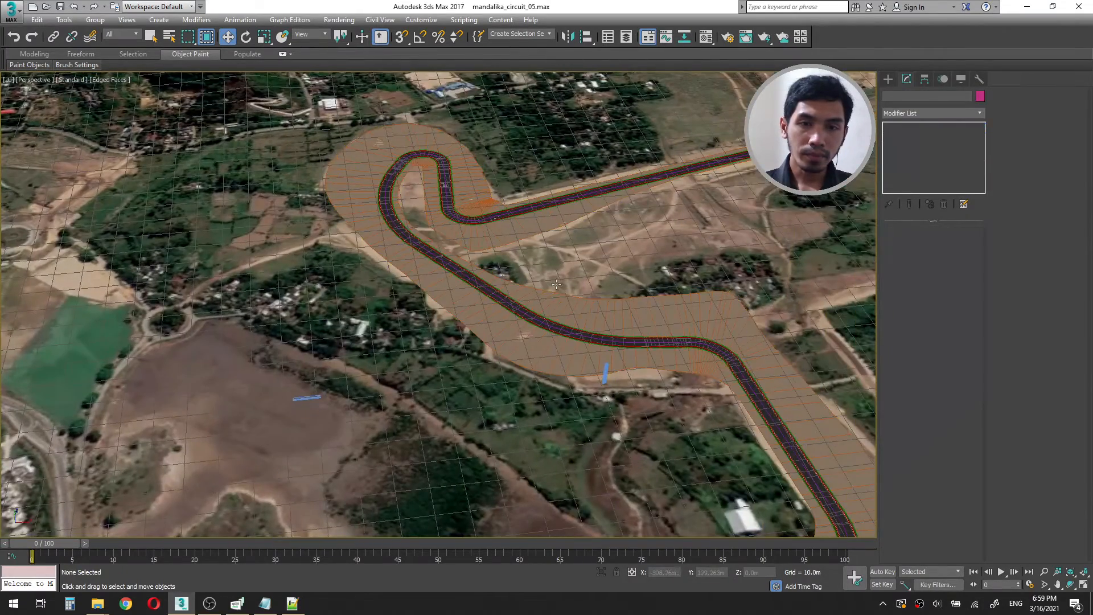
{"action": "middle_click_drag", "start_coordinate": [626, 259], "coordinate": [438, 208]}
{"action": "middle_click_drag", "start_coordinate": [501, 319], "coordinate": [569, 388]}
{"action": "scroll", "coordinate": [568, 388], "scroll_direction": "down", "scroll_amount": 5}
{"action": "scroll", "coordinate": [546, 341], "scroll_direction": "up", "scroll_amount": 2}
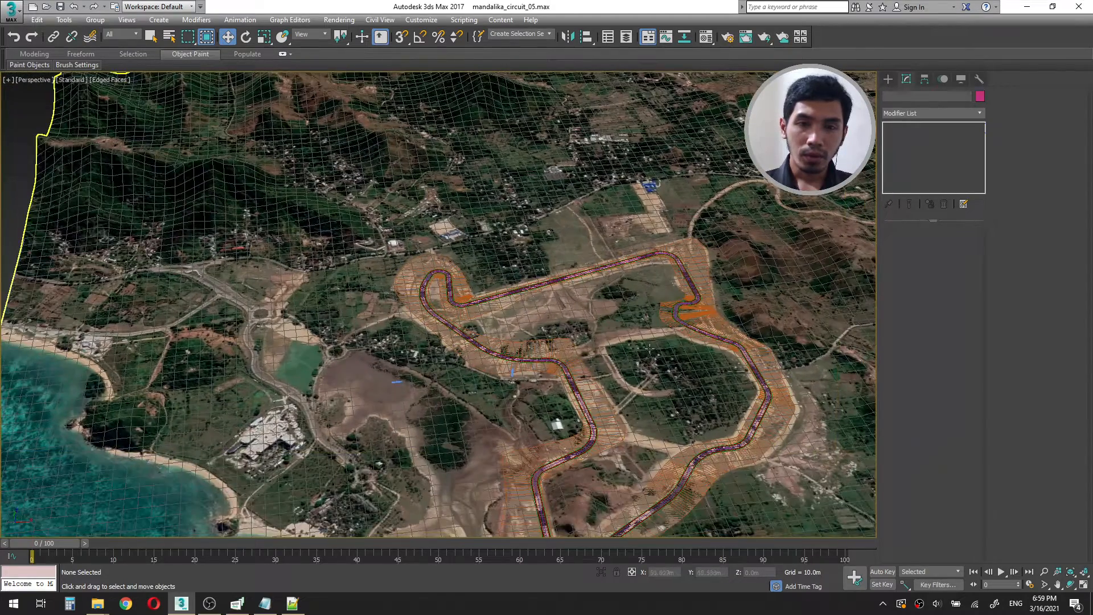
{"action": "left_click", "coordinate": [853, 210]}
{"action": "left_click", "coordinate": [923, 137]}
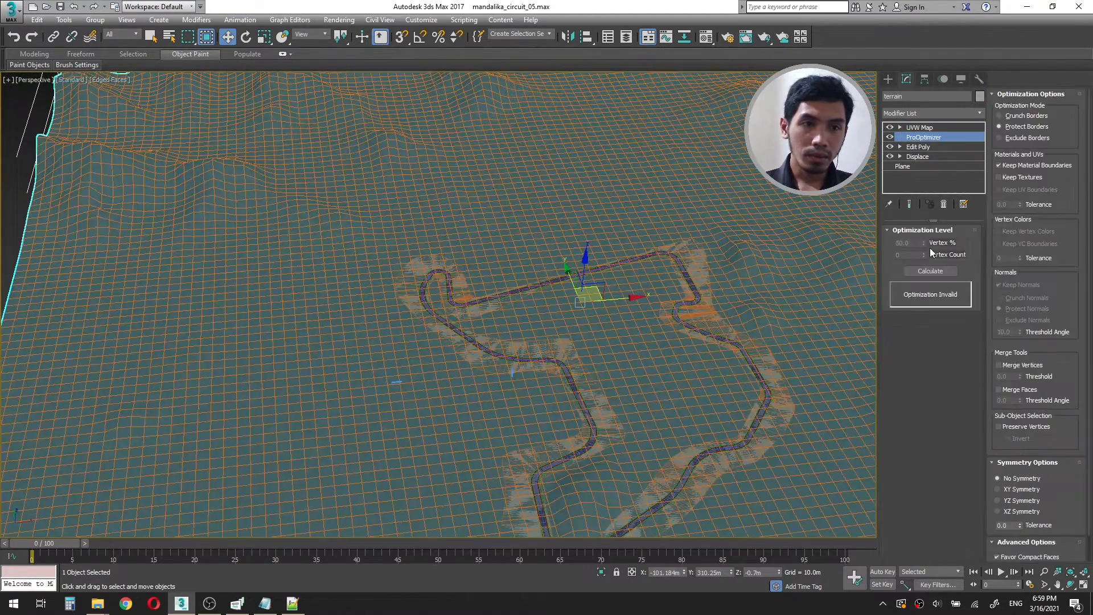
{"action": "left_click", "coordinate": [931, 271]}
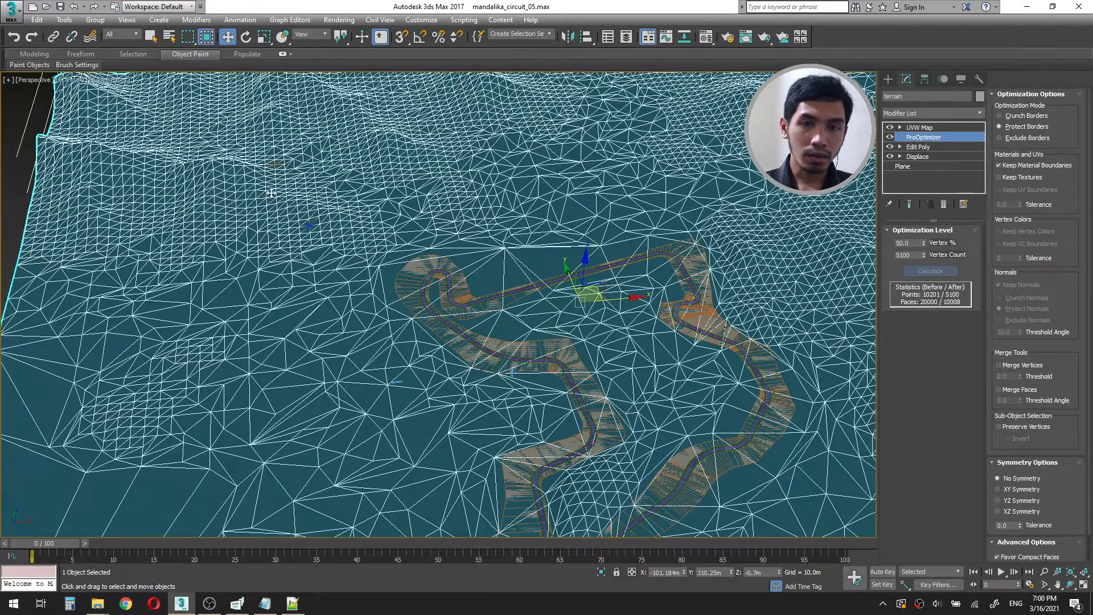
{"action": "left_click", "coordinate": [947, 127]}
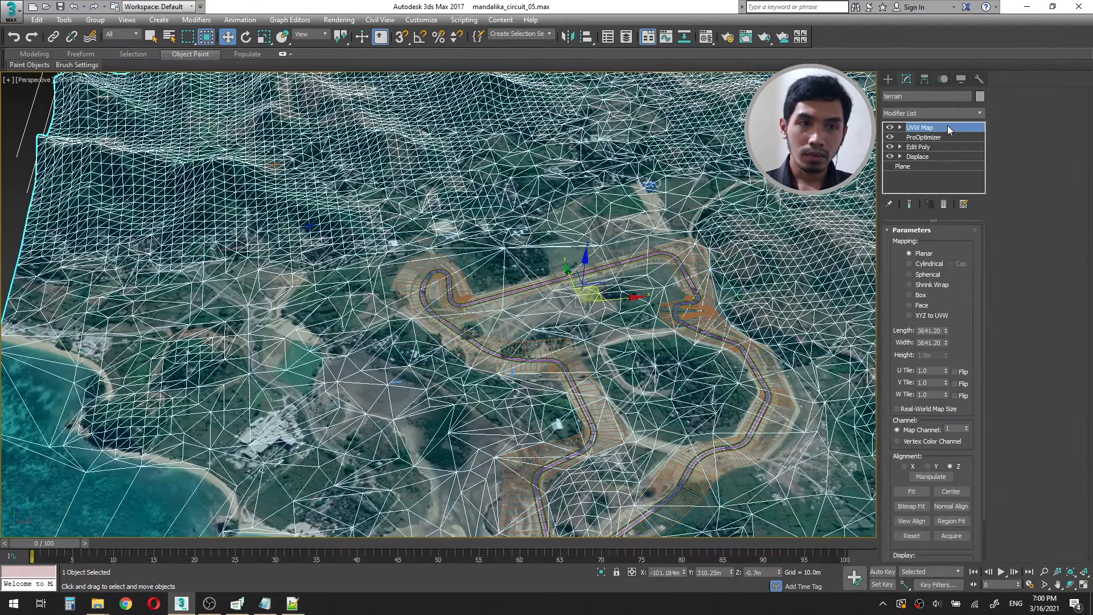
Deselect the terrain, switch back to plain object selection and save the scene.
{"action": "scroll", "coordinate": [478, 193], "scroll_direction": "down", "scroll_amount": 5}
{"action": "left_click", "coordinate": [361, 229]}
{"action": "scroll", "coordinate": [458, 236], "scroll_direction": "up", "scroll_amount": 4}
{"action": "middle_click_drag", "start_coordinate": [538, 234], "coordinate": [507, 307]}
{"action": "key", "text": "q"}
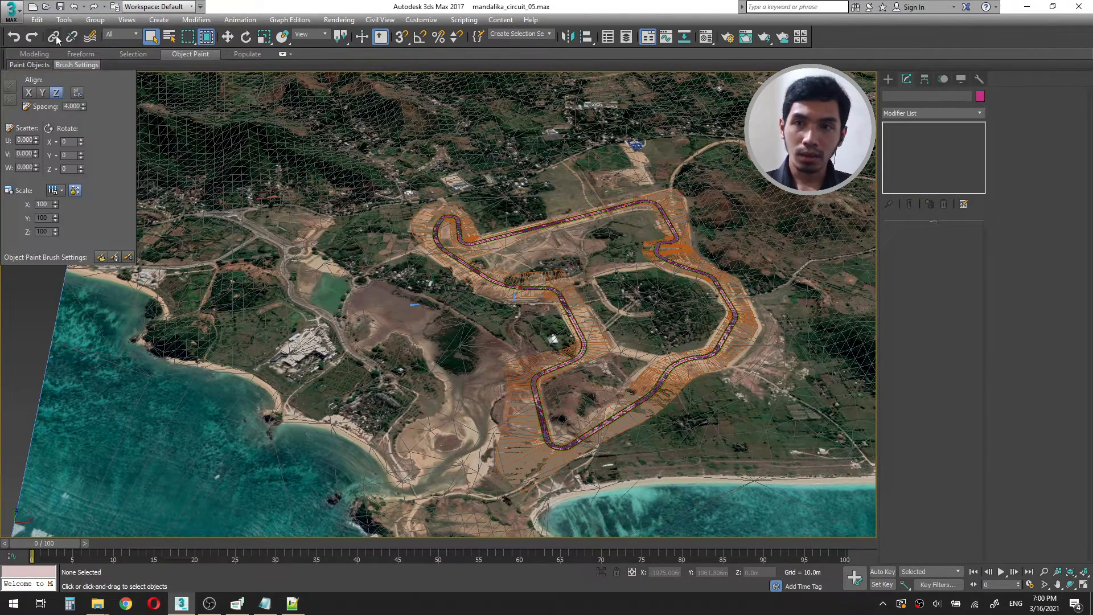
{"action": "left_click", "coordinate": [60, 6]}
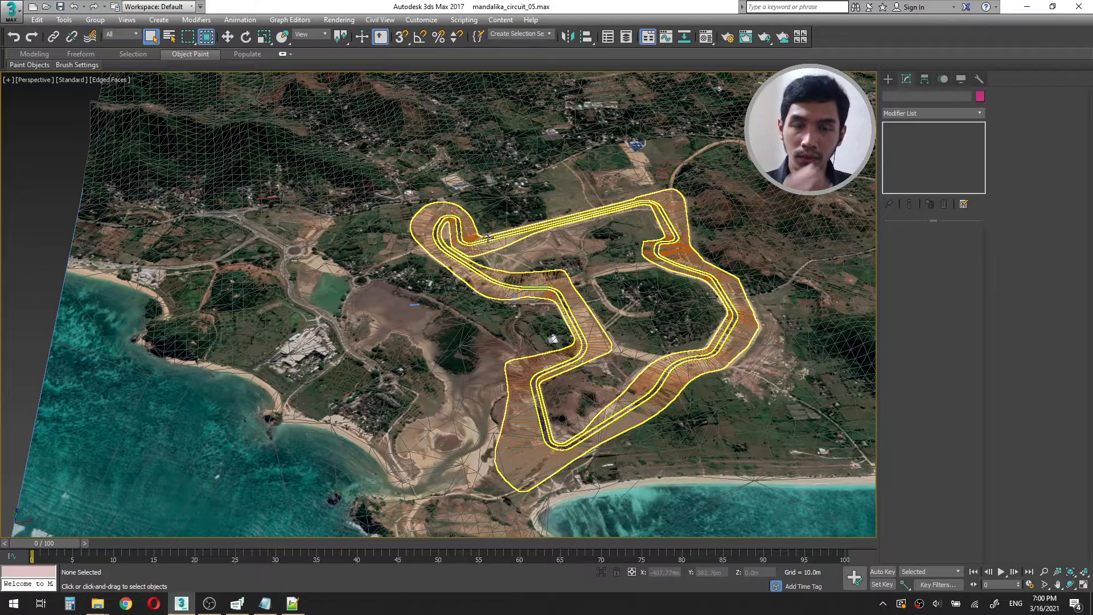
Select the main road and the runoff in turn to check their object names, and clear the selection.
{"action": "scroll", "coordinate": [568, 304], "scroll_direction": "up", "scroll_amount": 10}
{"action": "scroll", "coordinate": [567, 305], "scroll_direction": "up", "scroll_amount": 5}
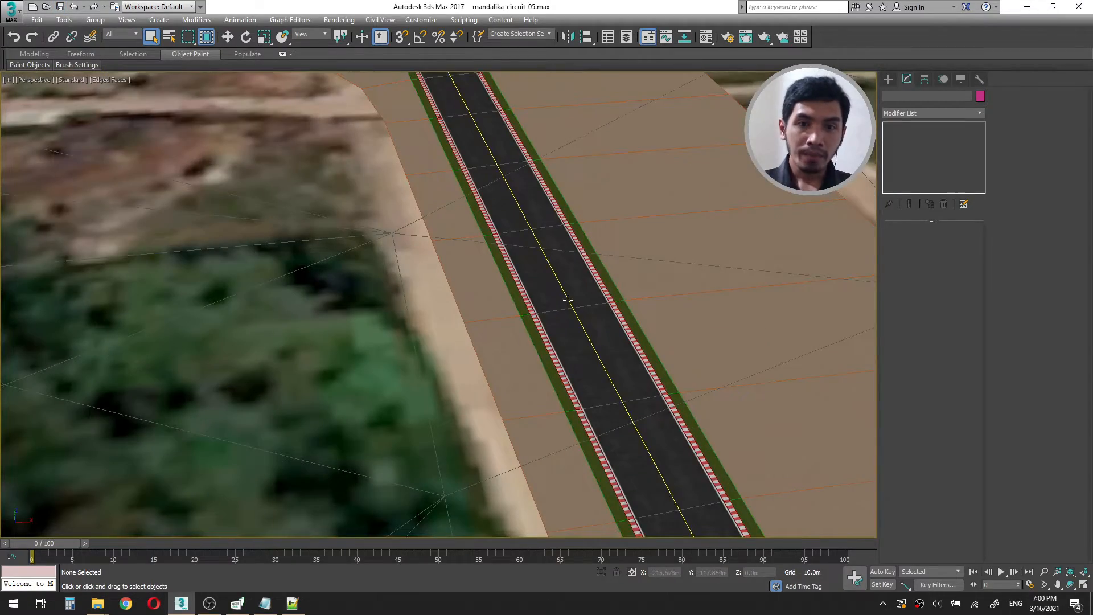
{"action": "left_click", "coordinate": [587, 277]}
{"action": "scroll", "coordinate": [587, 278], "scroll_direction": "up", "scroll_amount": 5}
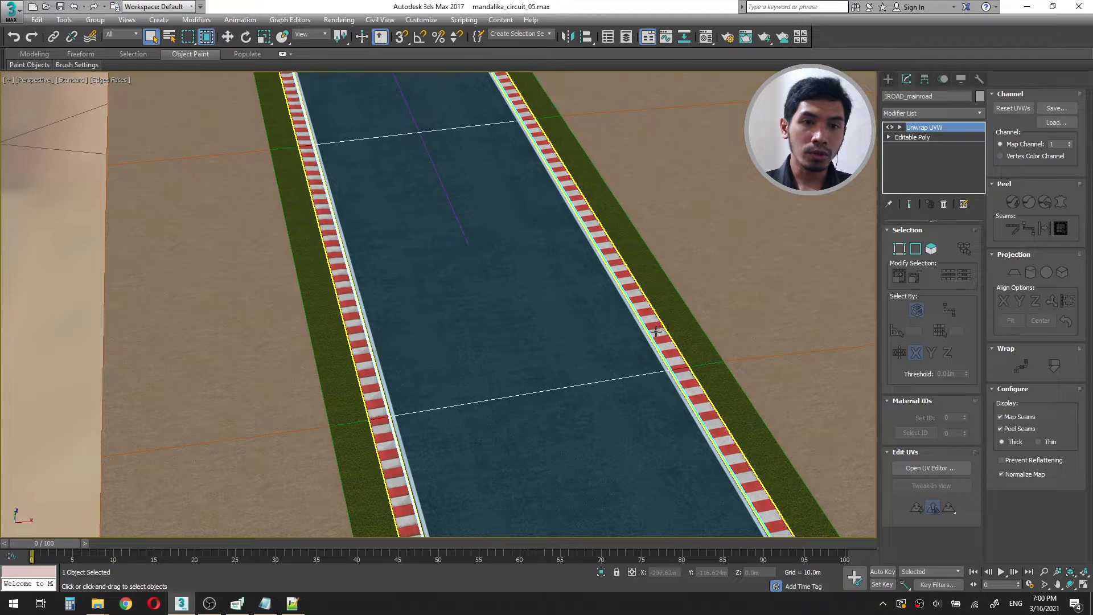
{"action": "left_click", "coordinate": [710, 308]}
{"action": "left_click", "coordinate": [711, 299]}
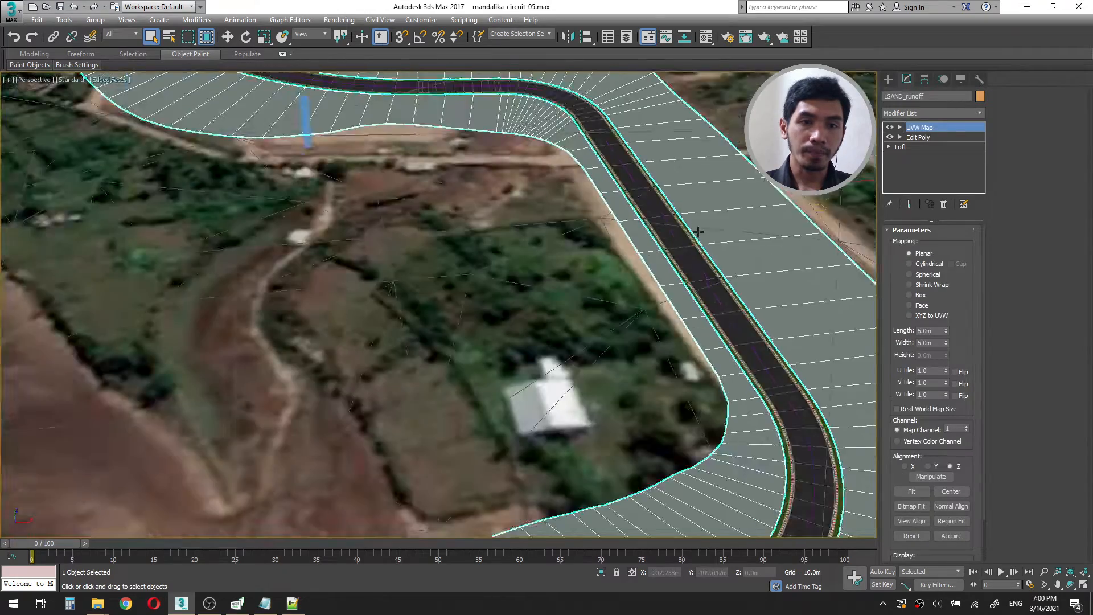
{"action": "scroll", "coordinate": [557, 243], "scroll_direction": "down", "scroll_amount": 10}
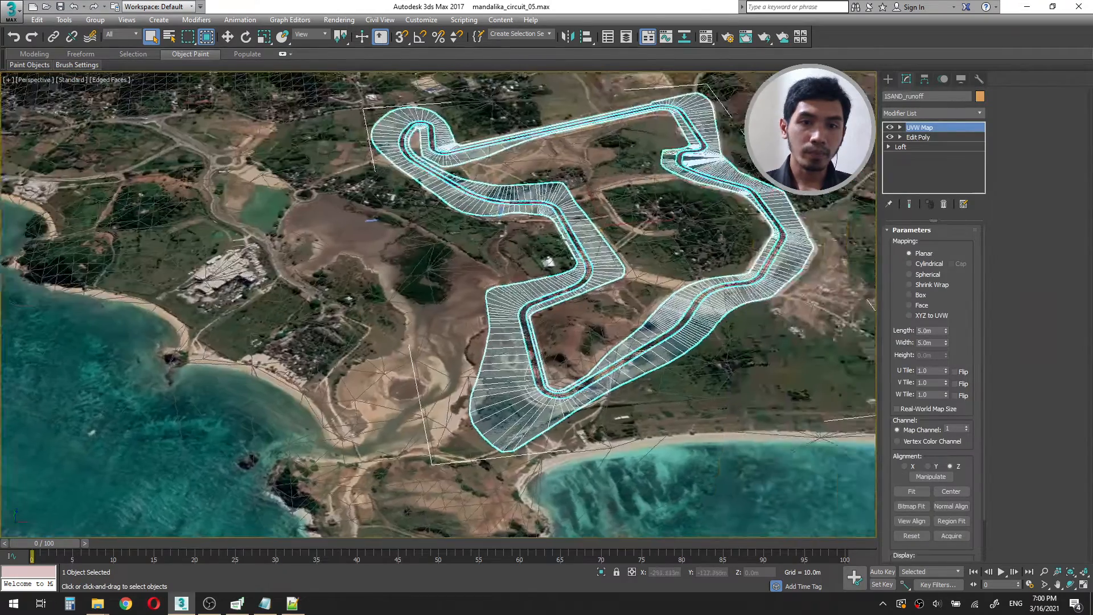
{"action": "left_click", "coordinate": [667, 451]}
Examine the textured terrain and runoff around the circuit's bends.
{"action": "scroll", "coordinate": [585, 245], "scroll_direction": "up", "scroll_amount": 6}
{"action": "scroll", "coordinate": [585, 245], "scroll_direction": "up", "scroll_amount": 2}
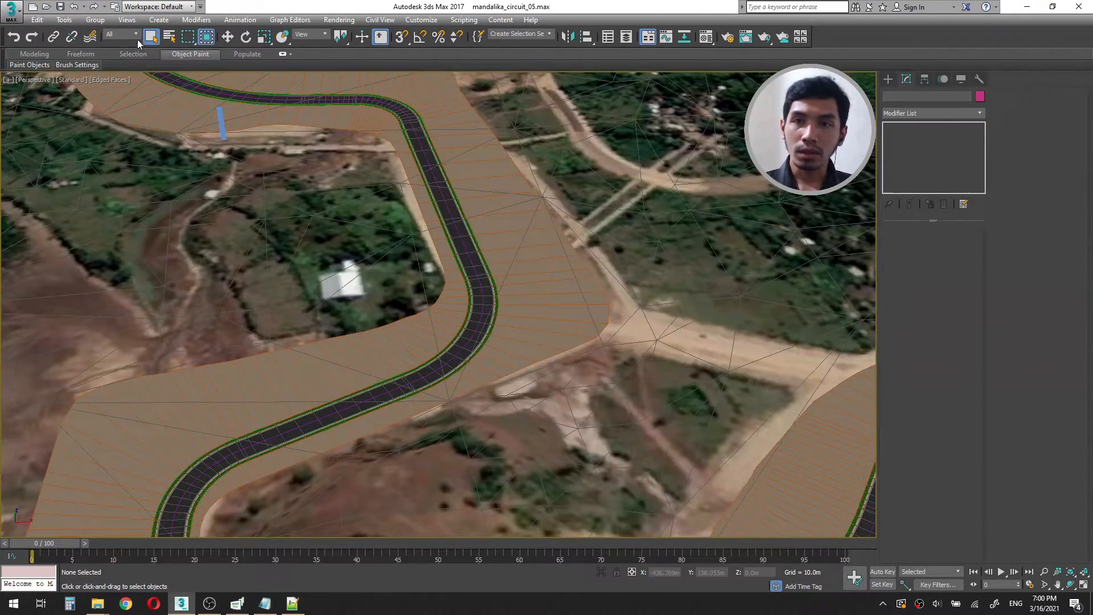
{"action": "middle_click_drag", "start_coordinate": [433, 203], "coordinate": [486, 349]}
{"action": "scroll", "coordinate": [485, 349], "scroll_direction": "down", "scroll_amount": 2}
{"action": "scroll", "coordinate": [485, 349], "scroll_direction": "down", "scroll_amount": 3}
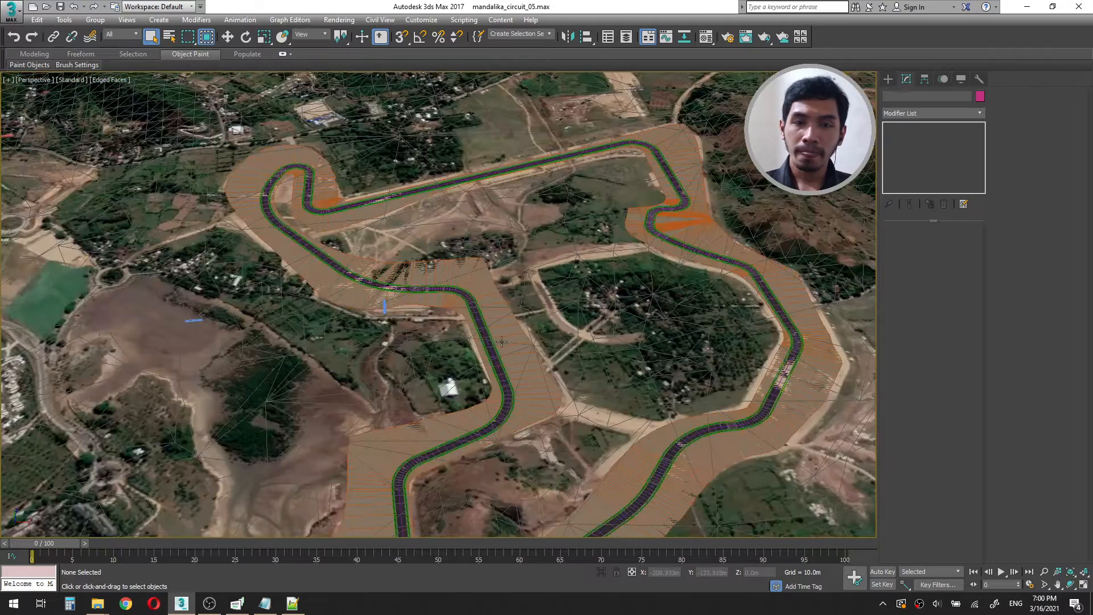
{"action": "scroll", "coordinate": [585, 275], "scroll_direction": "up", "scroll_amount": 6}
{"action": "scroll", "coordinate": [585, 275], "scroll_direction": "down", "scroll_amount": 3}
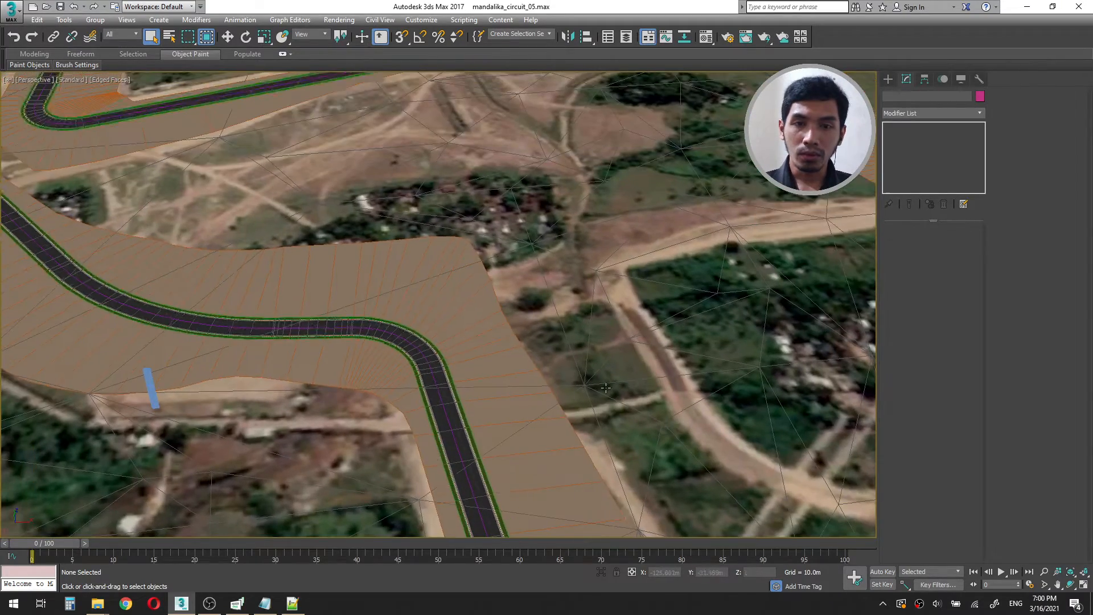
{"action": "scroll", "coordinate": [375, 285], "scroll_direction": "down", "scroll_amount": 3}
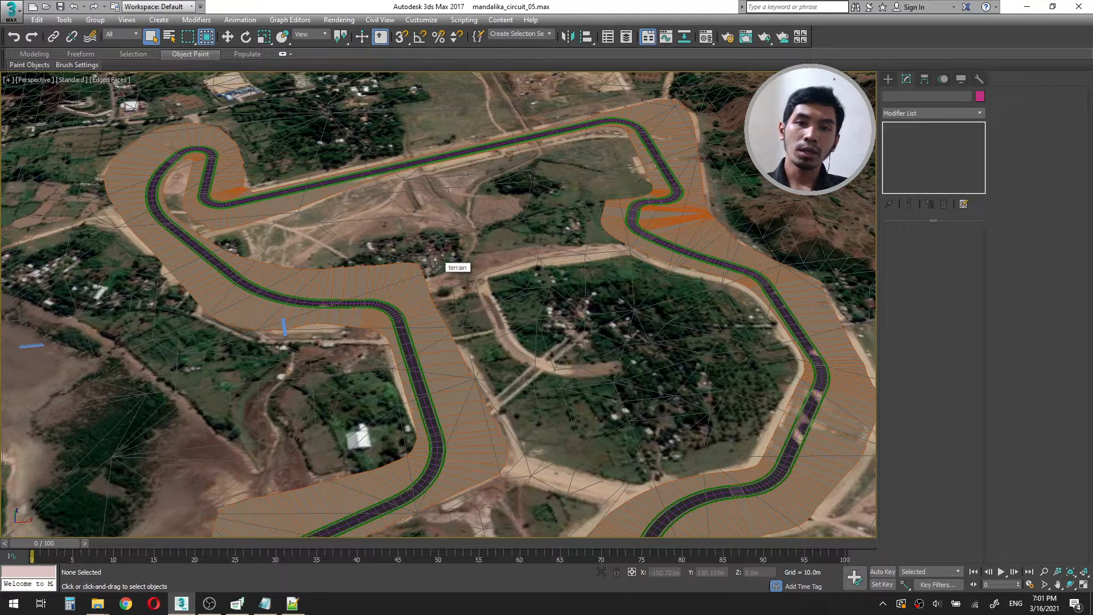
Switch to the Catatan Script AC.txt note in Notepad, review its AC_START, AC_PIT, AC_HOTLAP_START and AC_TIME names, and return to 3ds Max.
{"action": "left_click", "coordinate": [265, 603]}
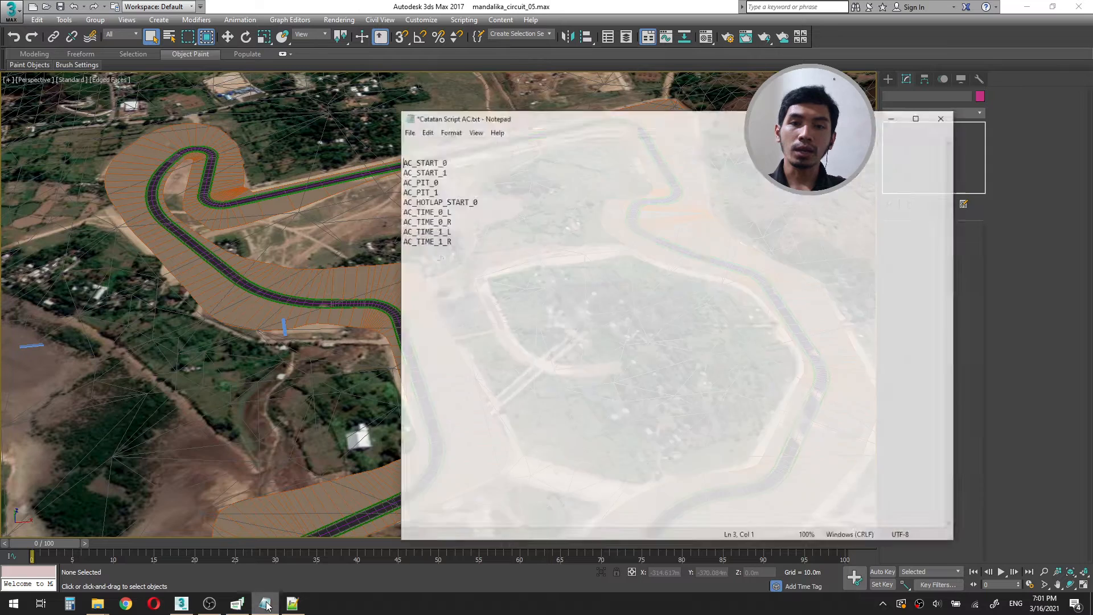
{"action": "left_click", "coordinate": [473, 139]}
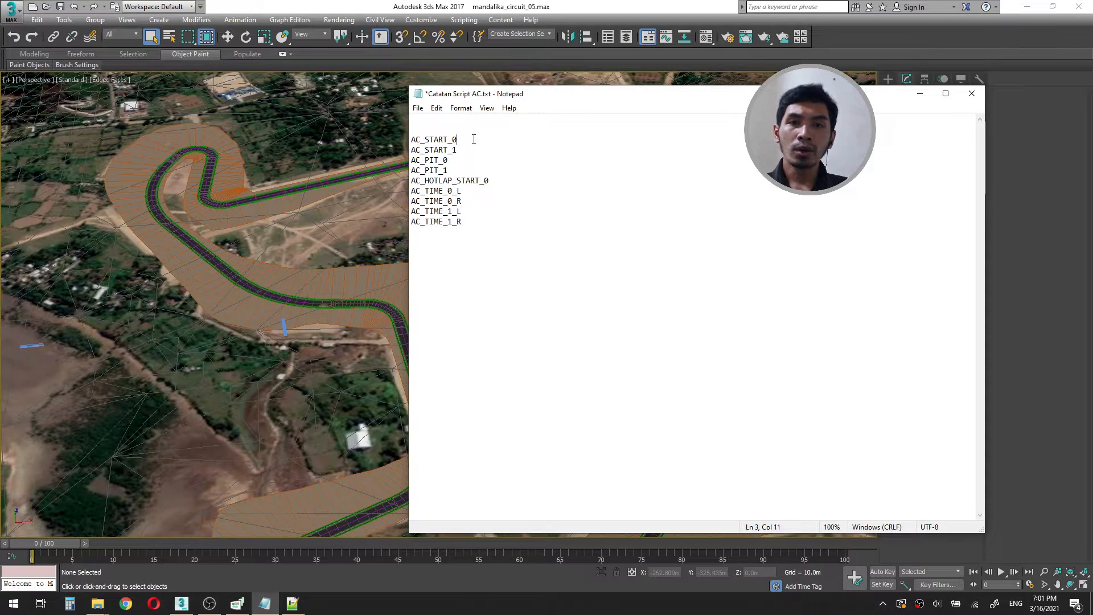
{"action": "mouse_move", "coordinate": [412, 139]}
{"action": "left_mouse_down"}
{"action": "mouse_move", "coordinate": [459, 137]}
{"action": "mouse_move", "coordinate": [411, 149]}
{"action": "left_mouse_up"}
{"action": "left_click", "coordinate": [463, 140]}
{"action": "left_click", "coordinate": [465, 139]}
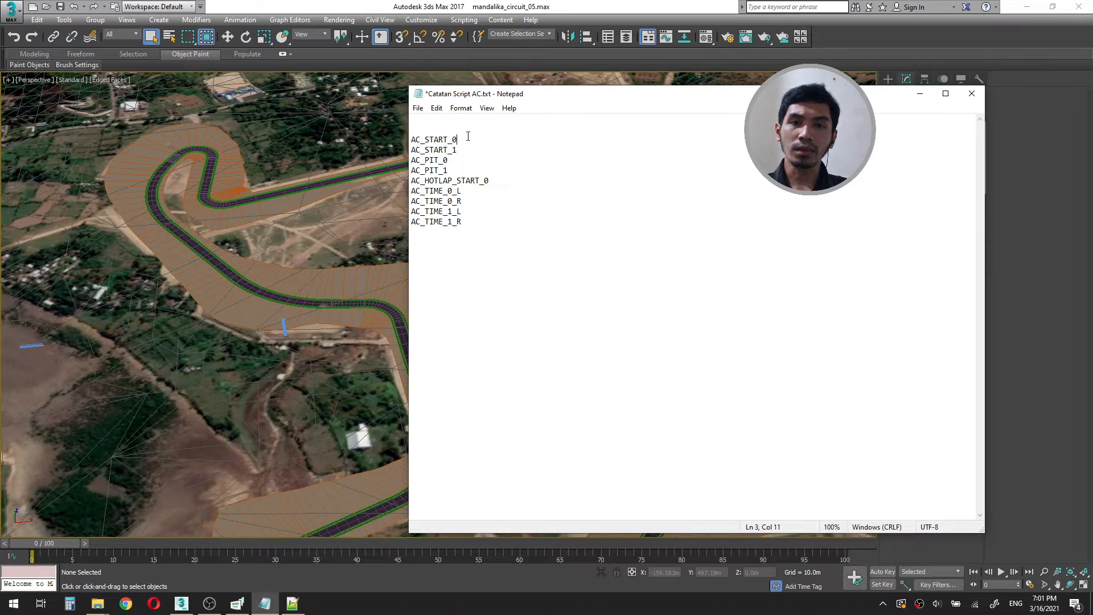
{"action": "left_click_drag", "start_coordinate": [468, 136], "coordinate": [408, 134]}
{"action": "left_click_drag", "start_coordinate": [474, 150], "coordinate": [408, 156]}
{"action": "left_click", "coordinate": [458, 161]}
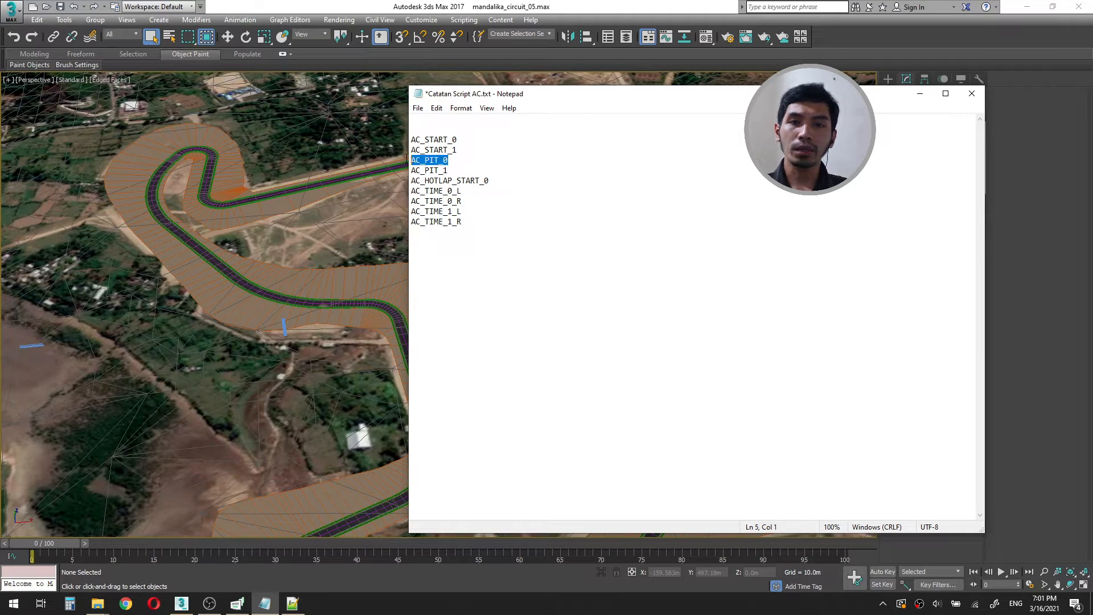
{"action": "mouse_move", "coordinate": [497, 179]}
{"action": "left_mouse_down"}
{"action": "mouse_move", "coordinate": [408, 181]}
{"action": "mouse_move", "coordinate": [488, 181]}
{"action": "left_mouse_up"}
{"action": "left_click", "coordinate": [515, 181]}
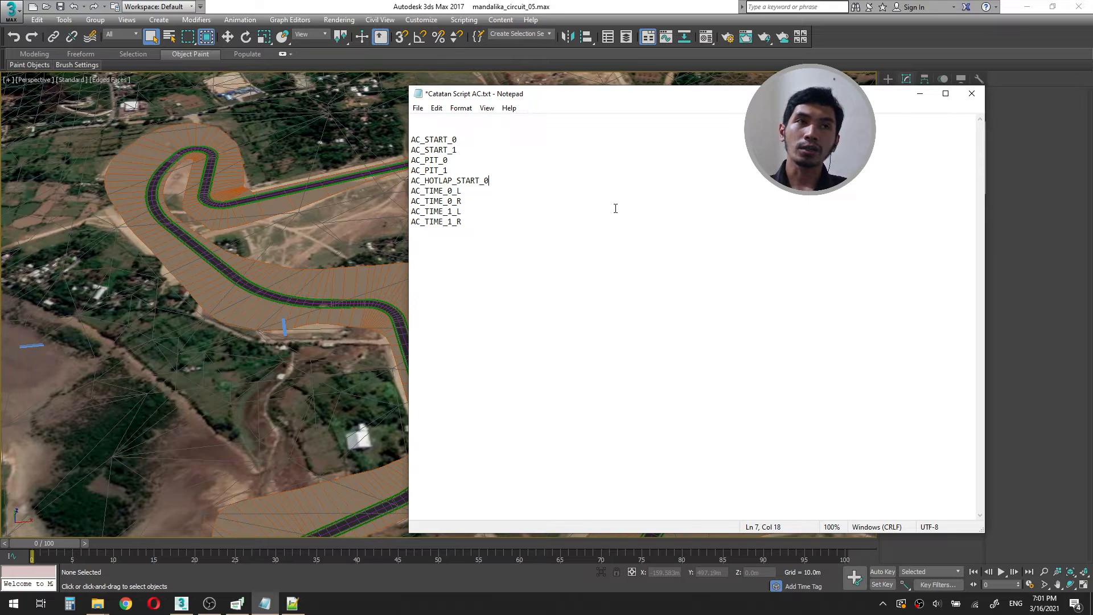
{"action": "left_click", "coordinate": [480, 191]}
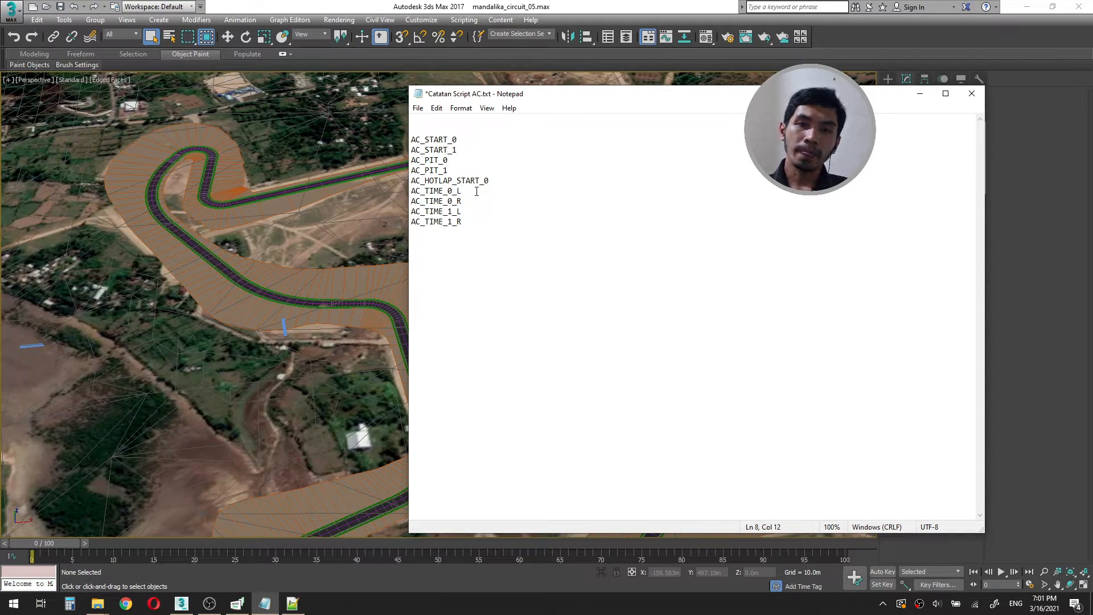
{"action": "left_click", "coordinate": [919, 94]}
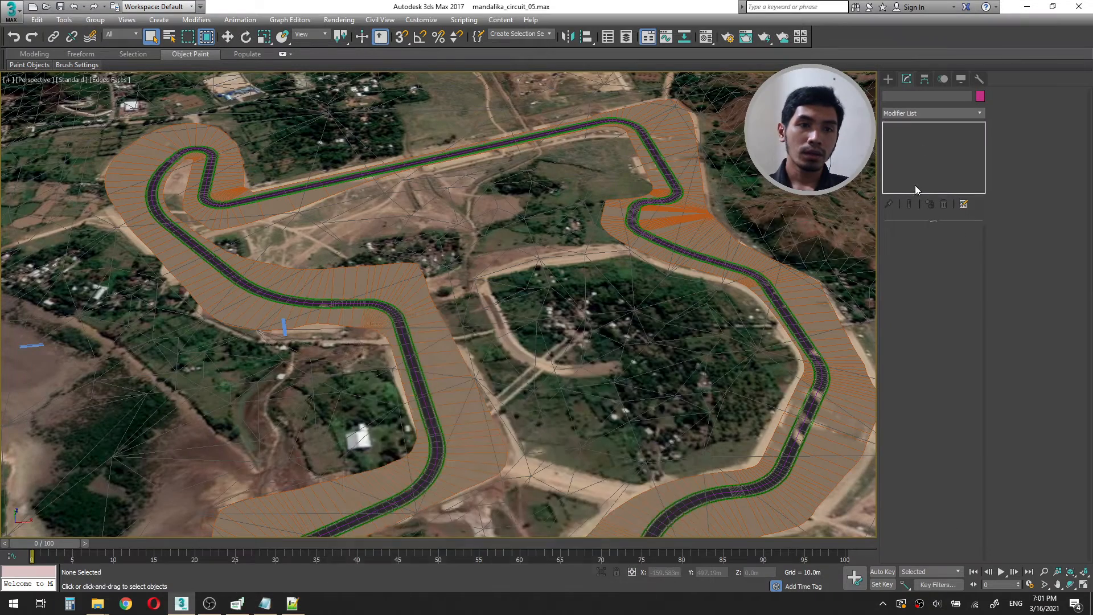
Draw a box about 1.3 m long and 1.4 m wide on the road surface of the long straight.
{"action": "left_click", "coordinate": [888, 79]}
{"action": "left_click", "coordinate": [909, 148]}
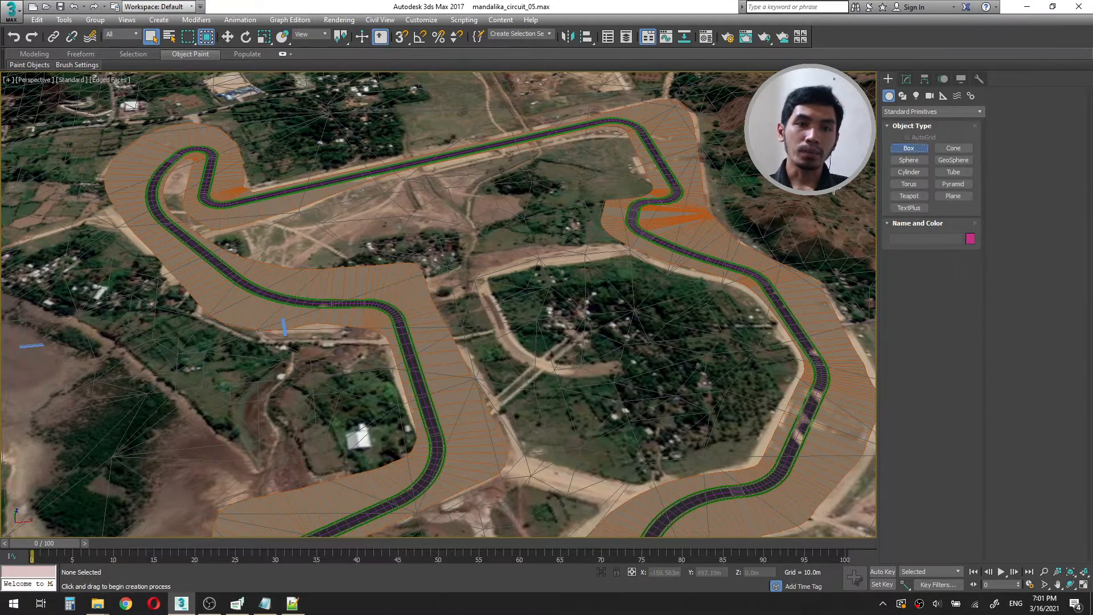
{"action": "scroll", "coordinate": [385, 196], "scroll_direction": "up", "scroll_amount": 4}
{"action": "middle_click_drag", "start_coordinate": [443, 211], "coordinate": [534, 242]}
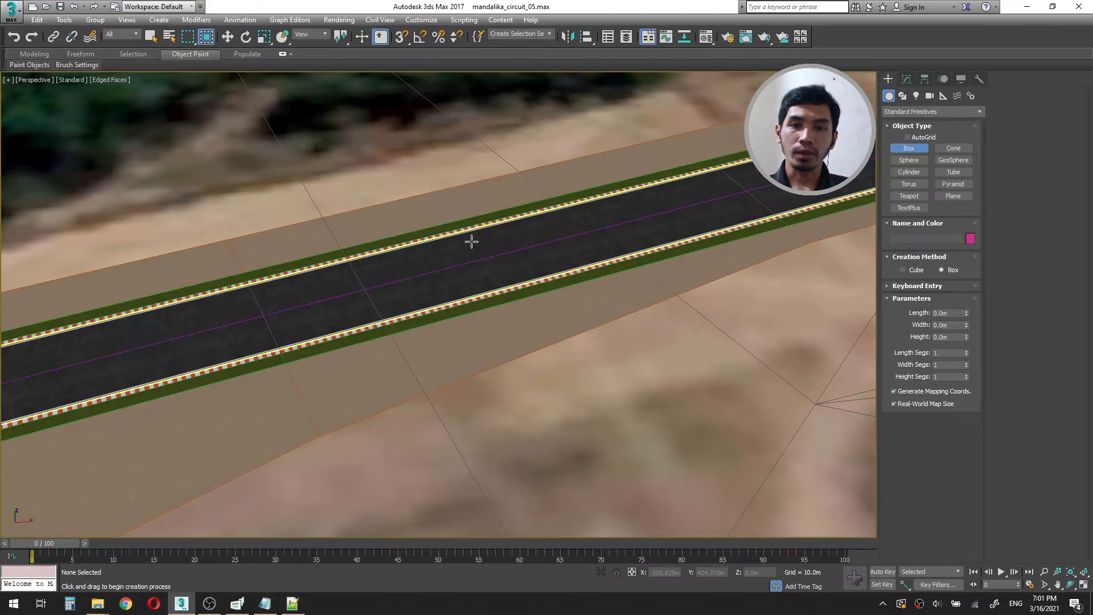
{"action": "scroll", "coordinate": [478, 262], "scroll_direction": "down", "scroll_amount": 2}
{"action": "middle_click_drag", "start_coordinate": [483, 278], "coordinate": [503, 359]}
{"action": "scroll", "coordinate": [502, 358], "scroll_direction": "up", "scroll_amount": 4}
{"action": "left_click_drag", "start_coordinate": [483, 287], "coordinate": [508, 295]}
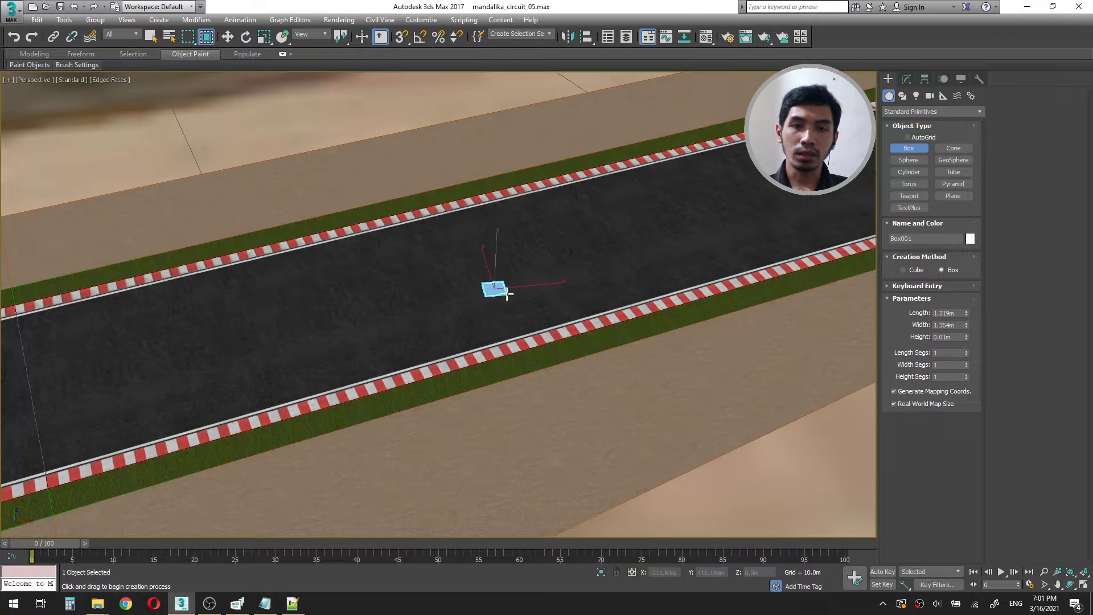
Set the new box's length, width and height to 2 m each and frame it in the viewport.
{"action": "type", "text": "2"}
{"action": "key", "text": "Tab"}
{"action": "type", "text": "2"}
{"action": "left_click", "coordinate": [955, 312]}
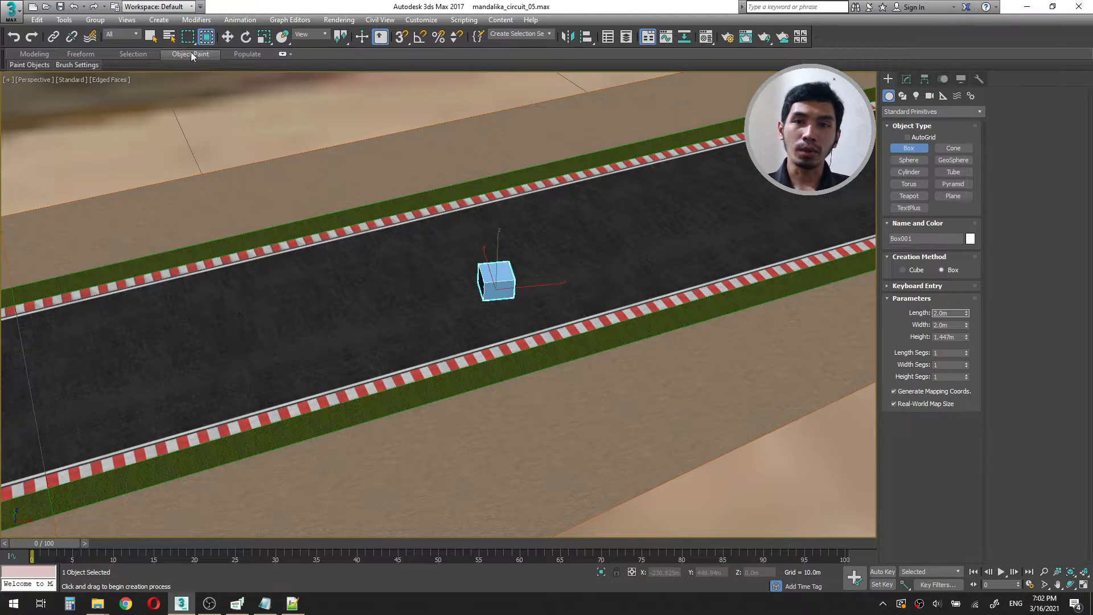
{"action": "left_click", "coordinate": [228, 36]}
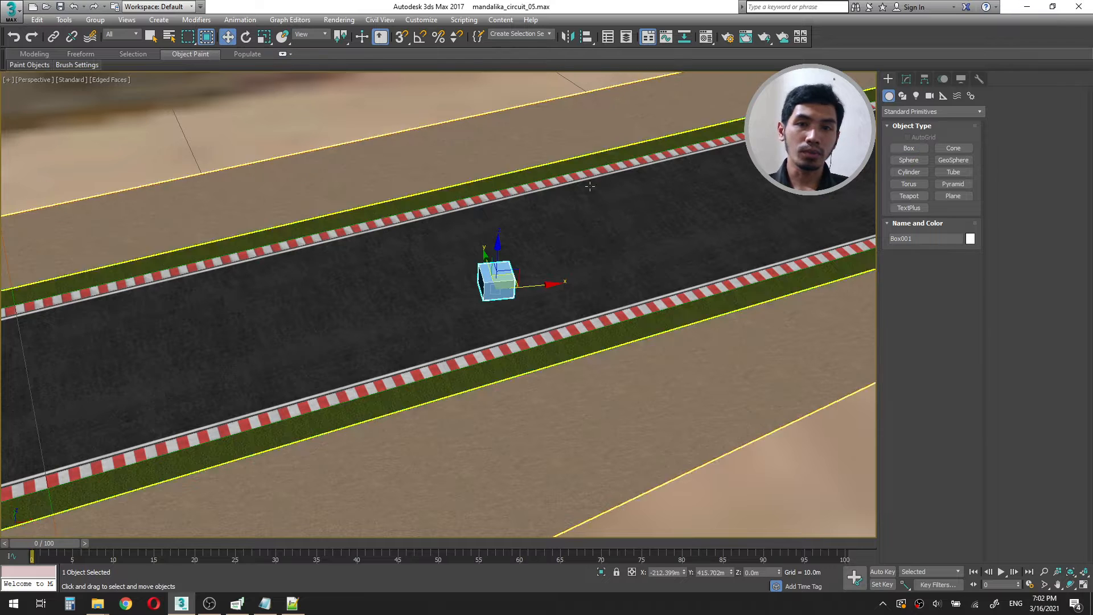
{"action": "left_click", "coordinate": [906, 79]}
{"action": "double_click", "coordinate": [943, 268]}
{"action": "type", "text": "2"}
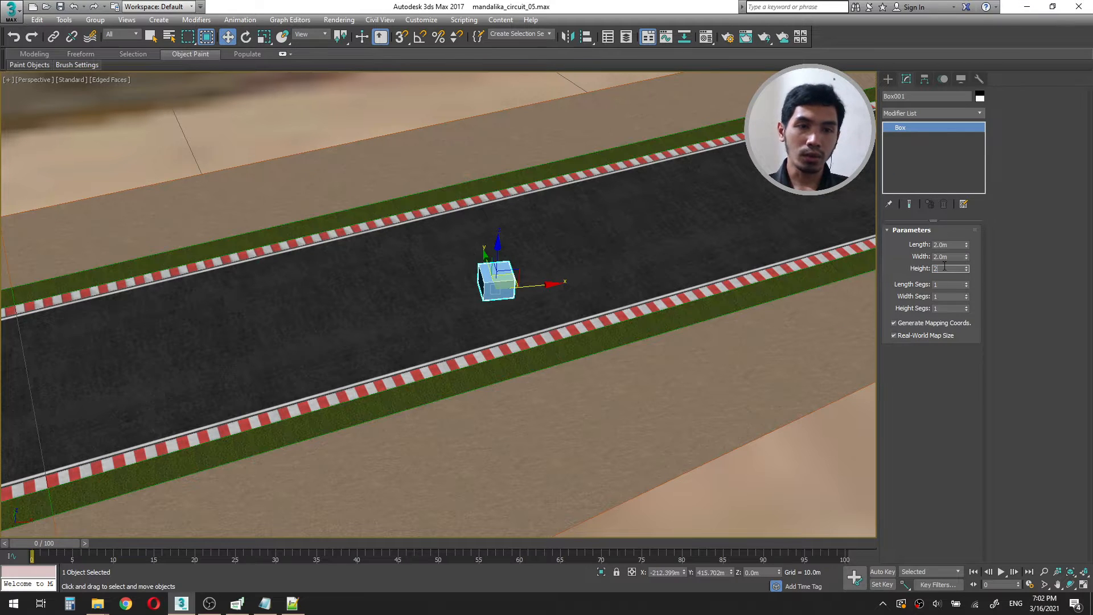
{"action": "left_click", "coordinate": [948, 256]}
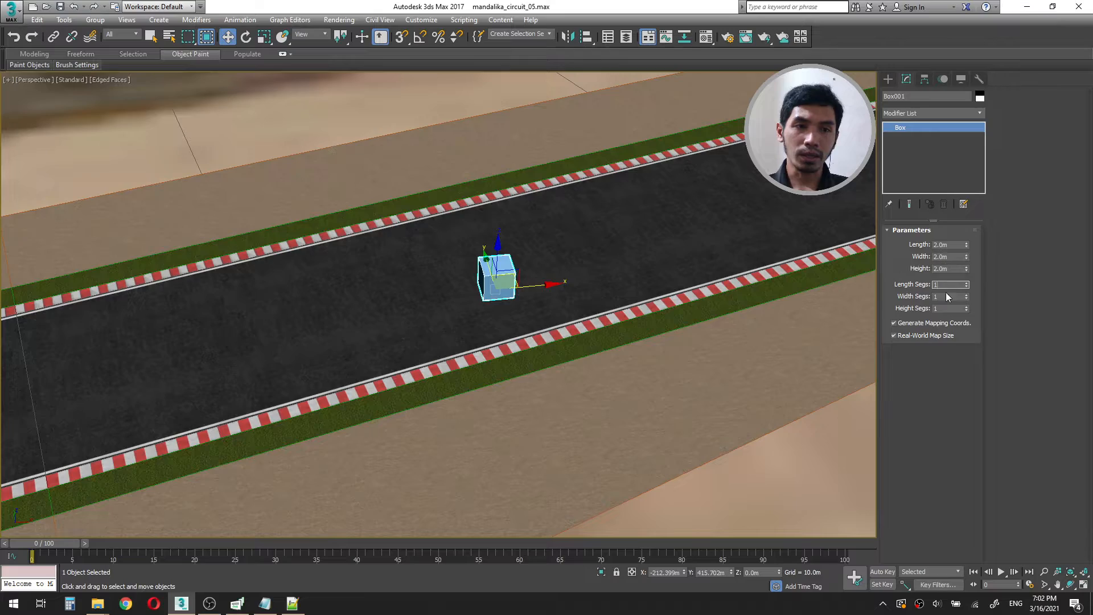
{"action": "key", "text": "z"}
{"action": "middle_click_drag", "start_coordinate": [459, 307], "coordinate": [538, 311]}
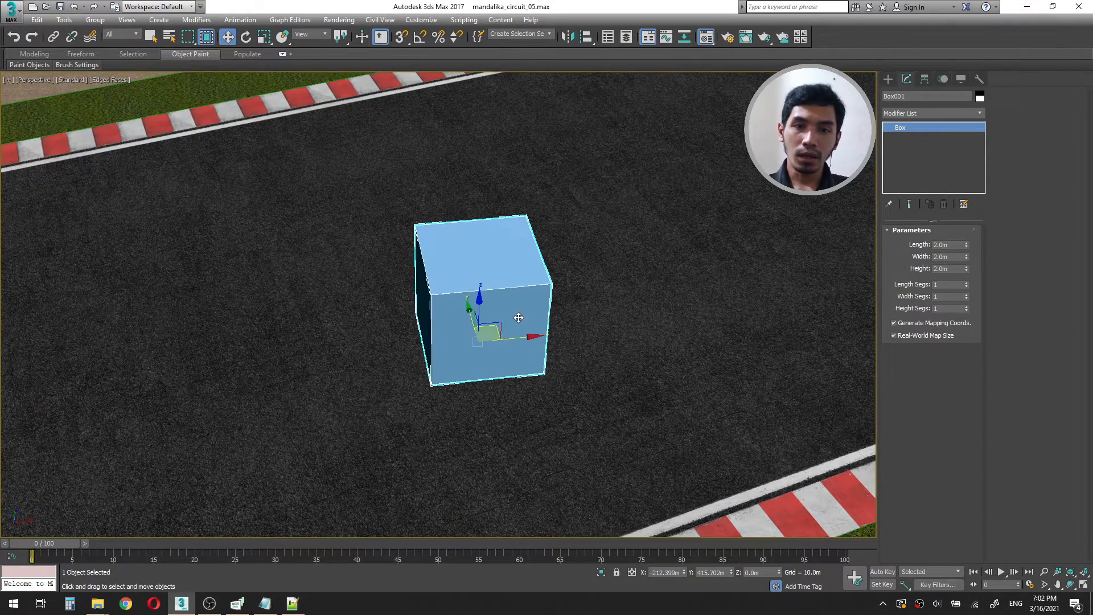
Assign the kerb material to the 2 m box on the road and close the Material Editor.
{"action": "key", "text": "m"}
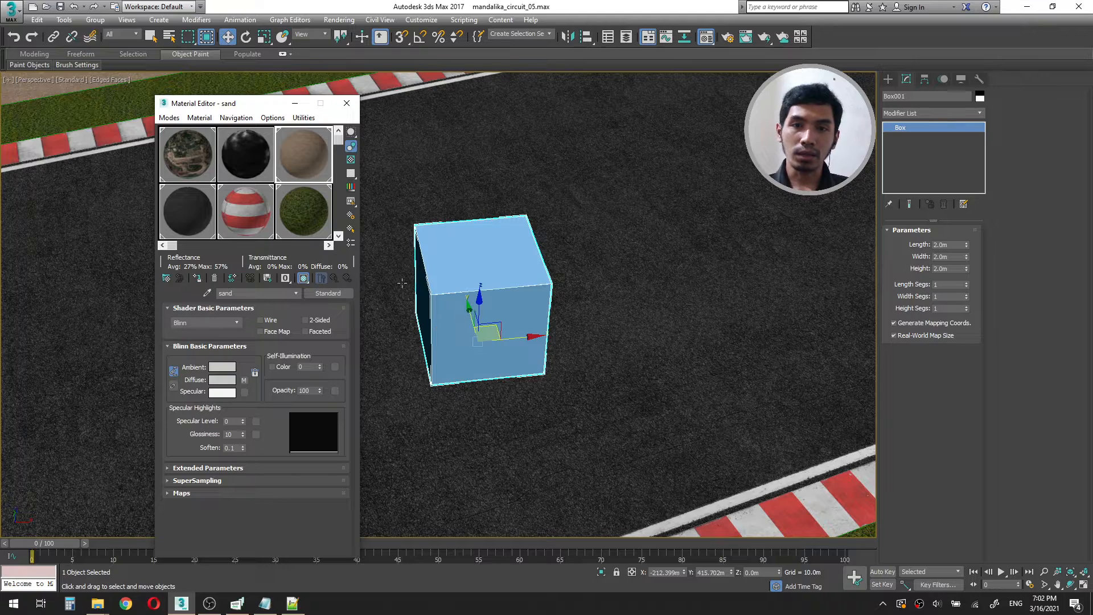
{"action": "left_click", "coordinate": [247, 209]}
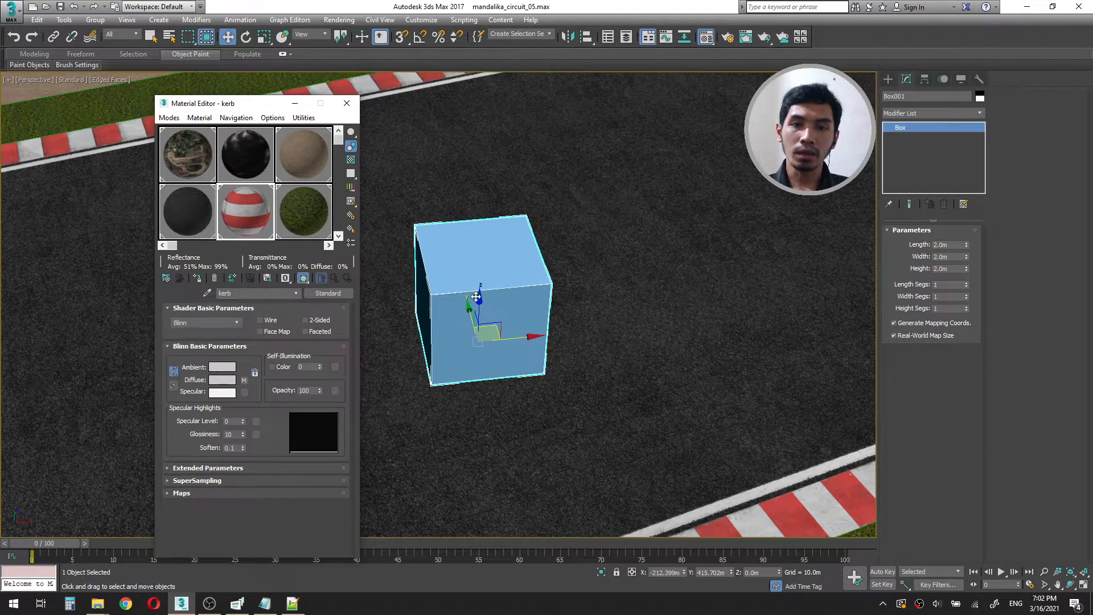
{"action": "middle_click_drag", "start_coordinate": [498, 298], "coordinate": [543, 294]}
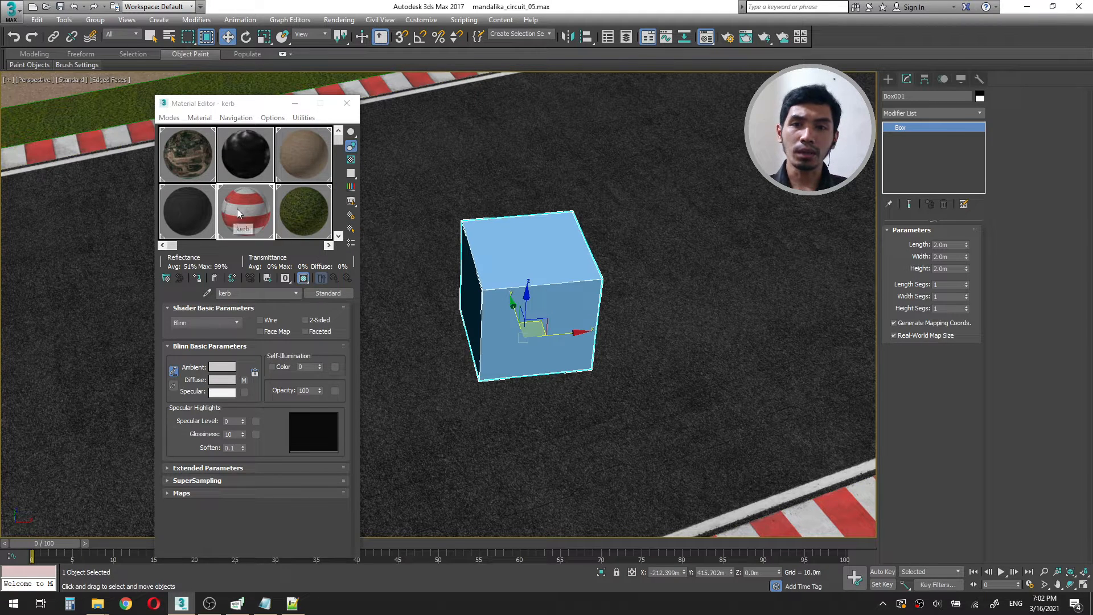
{"action": "left_click", "coordinate": [197, 279]}
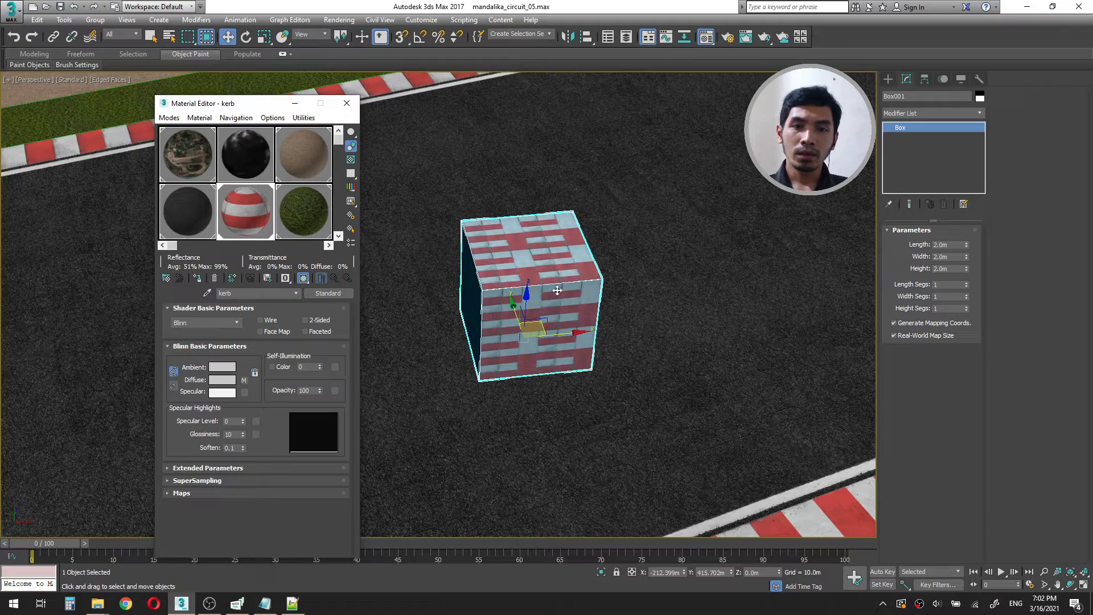
{"action": "scroll", "coordinate": [557, 291], "scroll_direction": "down", "scroll_amount": 3}
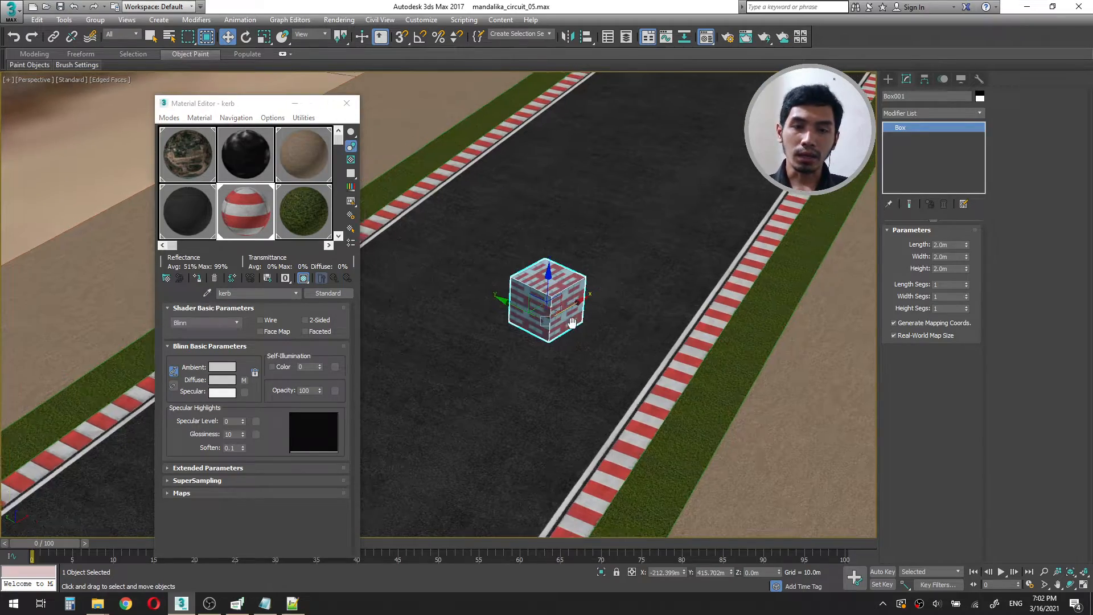
{"action": "scroll", "coordinate": [564, 307], "scroll_direction": "up", "scroll_amount": 6}
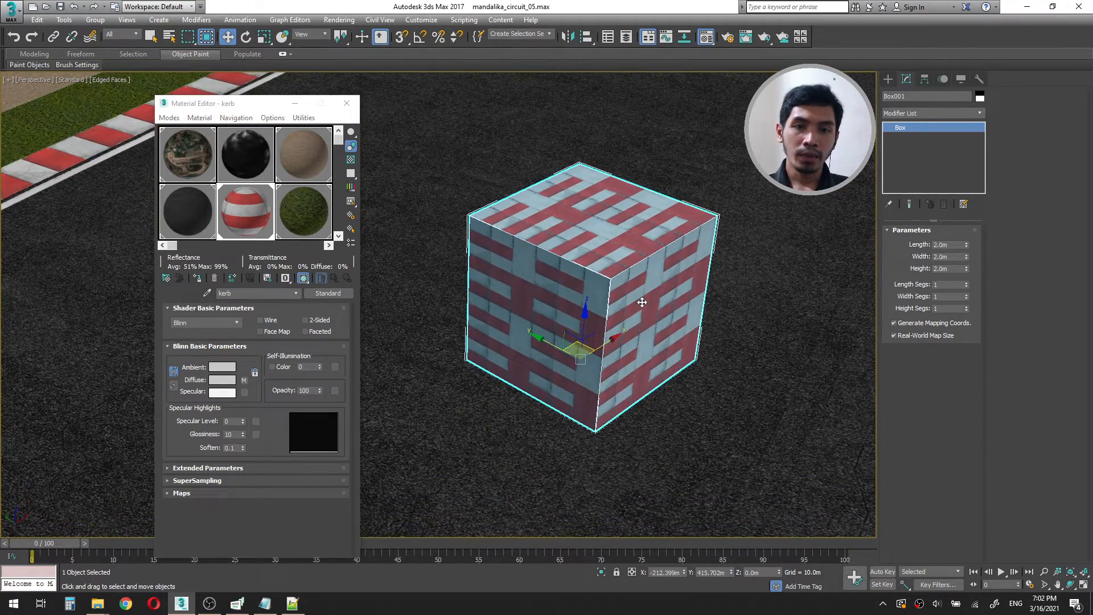
{"action": "left_click", "coordinate": [346, 103]}
Rename the box AC_START_0, copying the name from the Catatan Script AC.txt note in Notepad and returning to 3ds Max.
{"action": "left_click", "coordinate": [914, 96]}
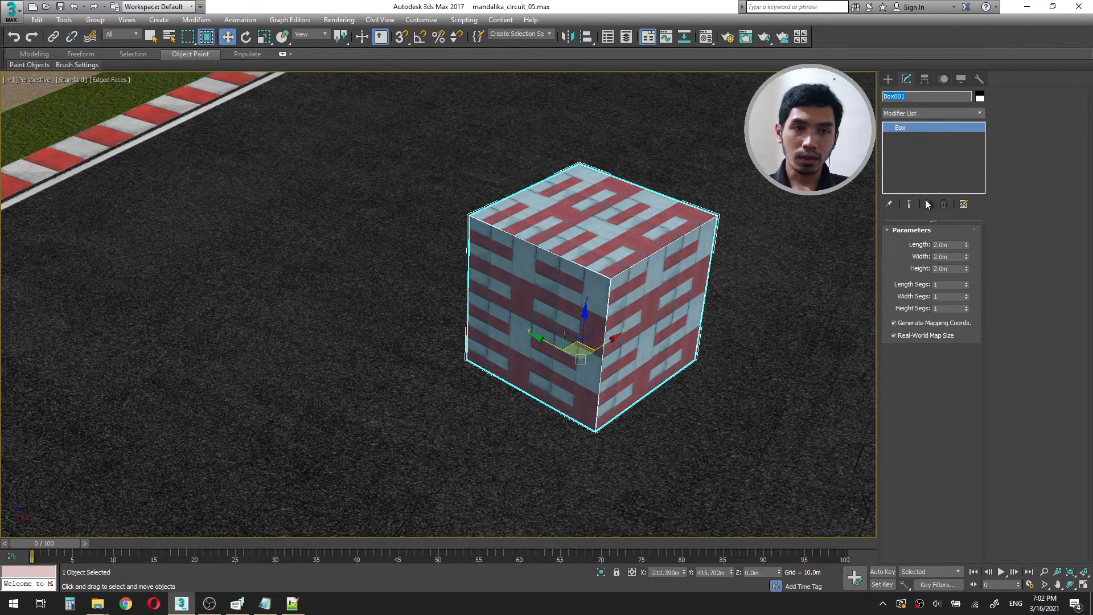
{"action": "left_click", "coordinate": [264, 603]}
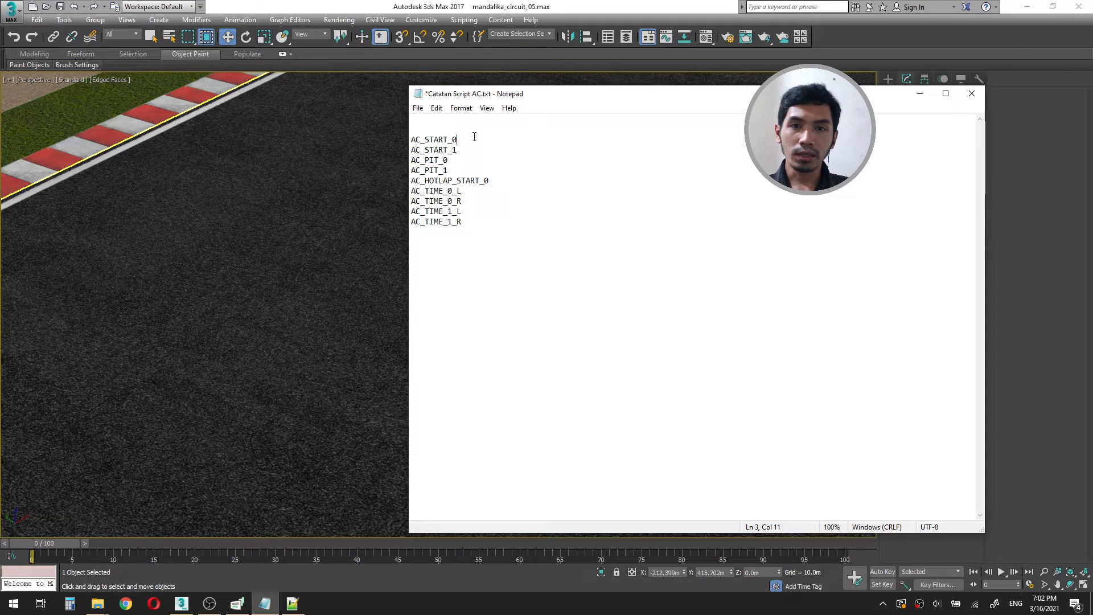
{"action": "left_click_drag", "start_coordinate": [474, 136], "coordinate": [380, 132]}
{"action": "left_click_drag", "start_coordinate": [489, 137], "coordinate": [396, 138]}
{"action": "key", "text": "ctrl+c"}
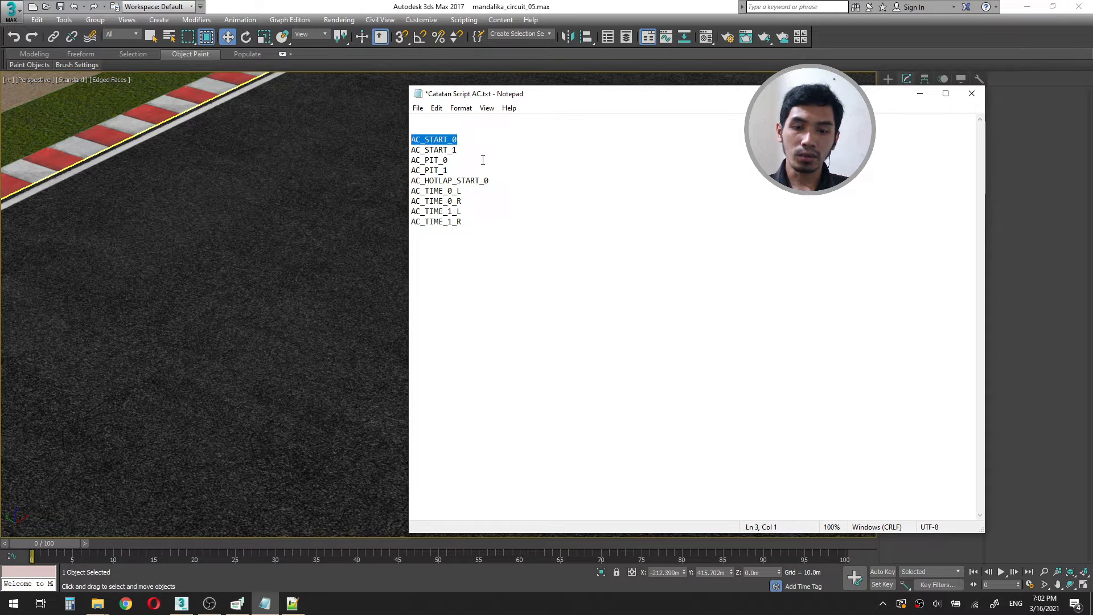
{"action": "left_click", "coordinate": [920, 94]}
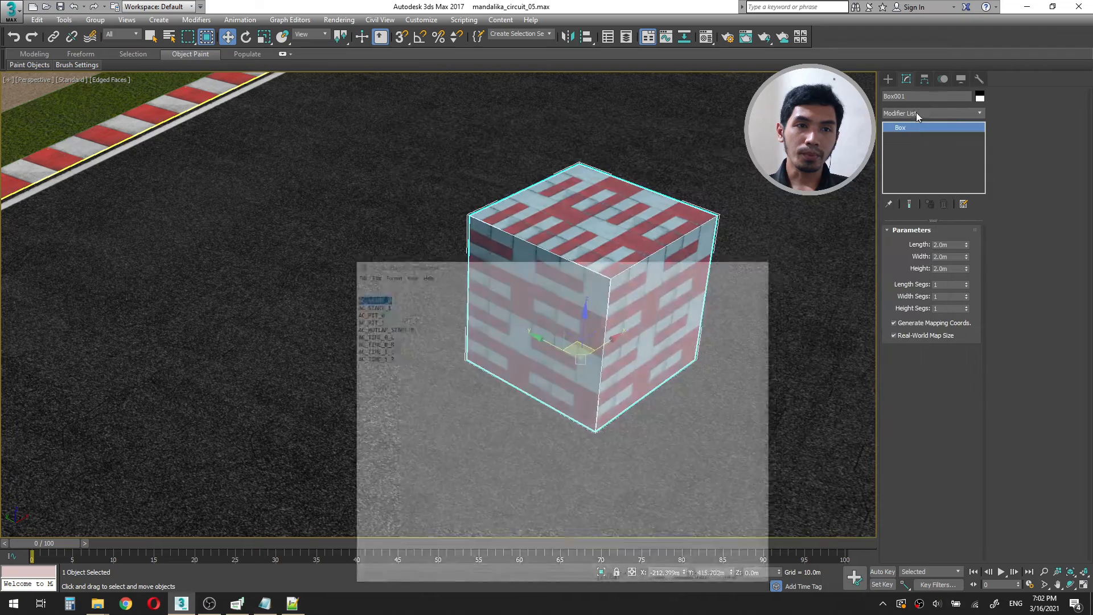
{"action": "key", "text": "ctrl+v"}
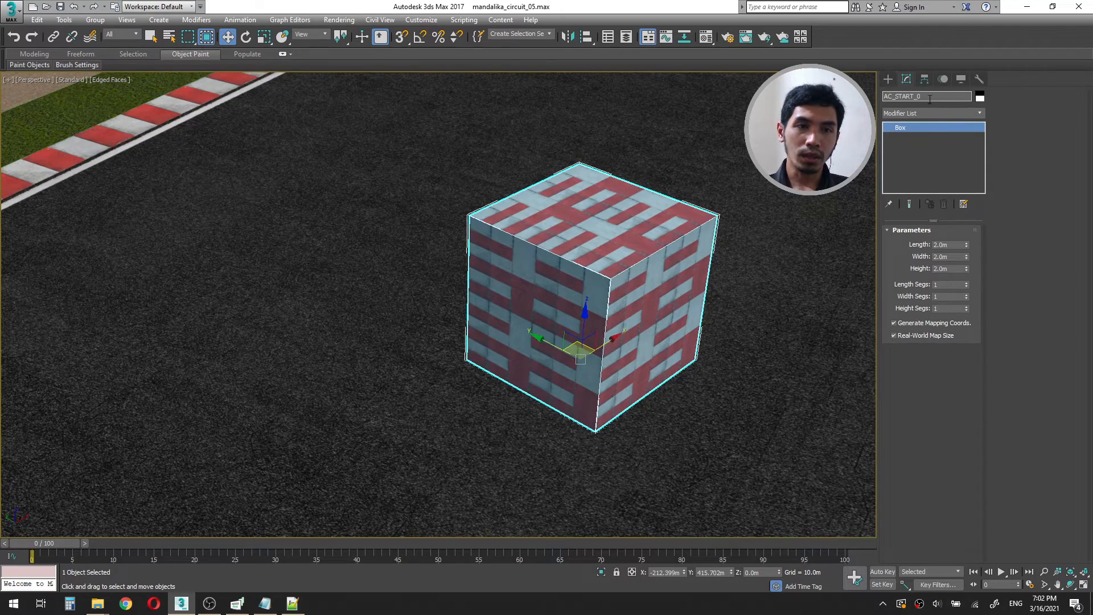
{"action": "middle_click_drag", "start_coordinate": [634, 308], "coordinate": [579, 296]}
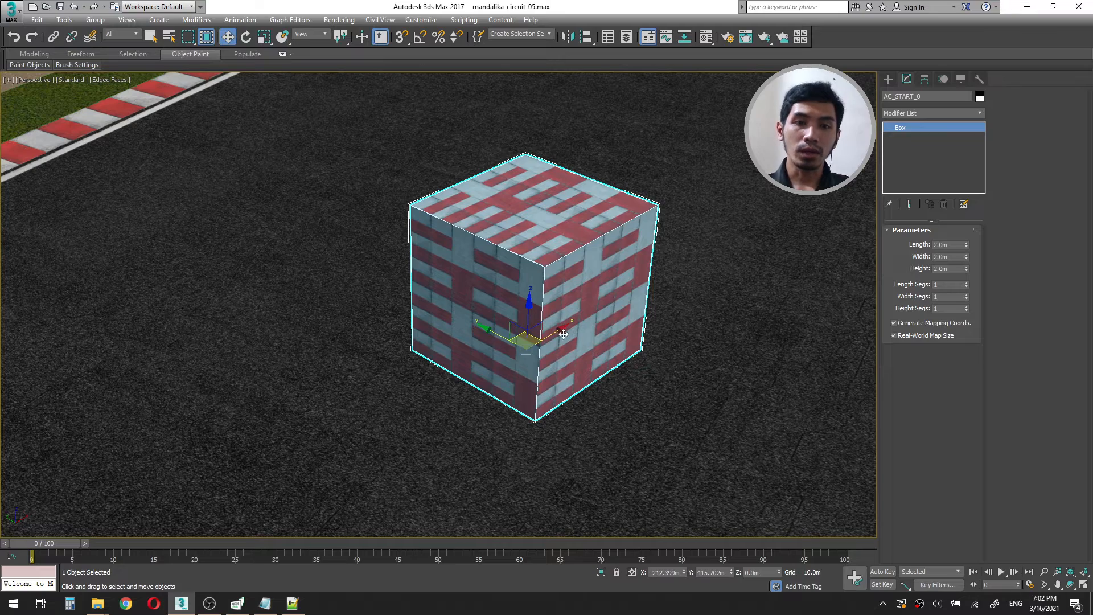
Enable pivot-only adjustment for AC_START_0 and center its pivot to the object.
{"action": "left_click", "coordinate": [924, 81]}
{"action": "middle_click_drag", "start_coordinate": [535, 324], "coordinate": [533, 286]}
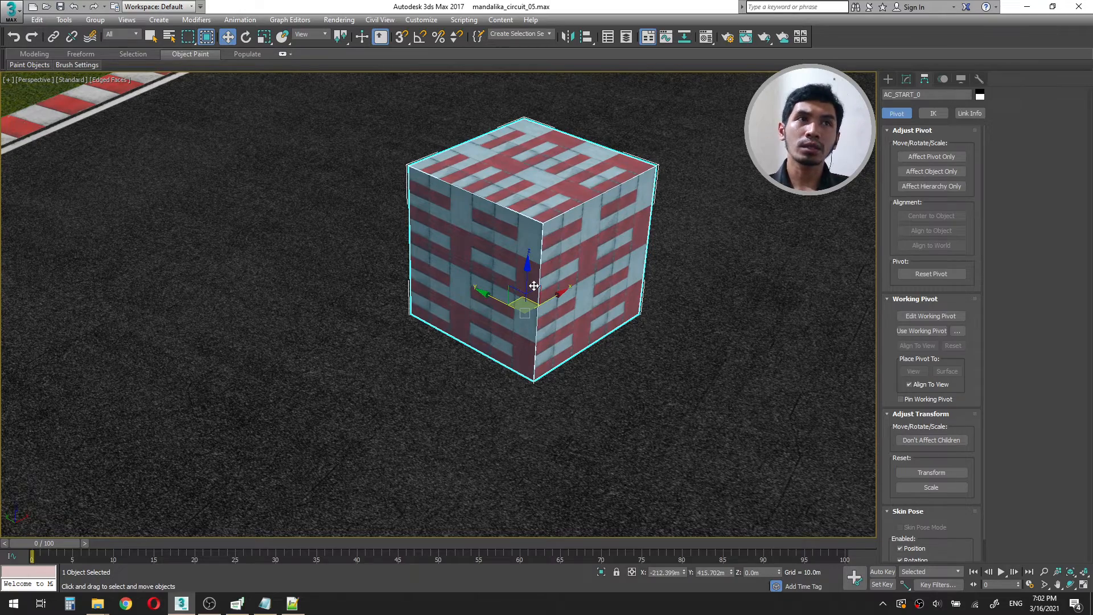
{"action": "middle_click_drag", "start_coordinate": [534, 286], "coordinate": [672, 284], "text": "alt"}
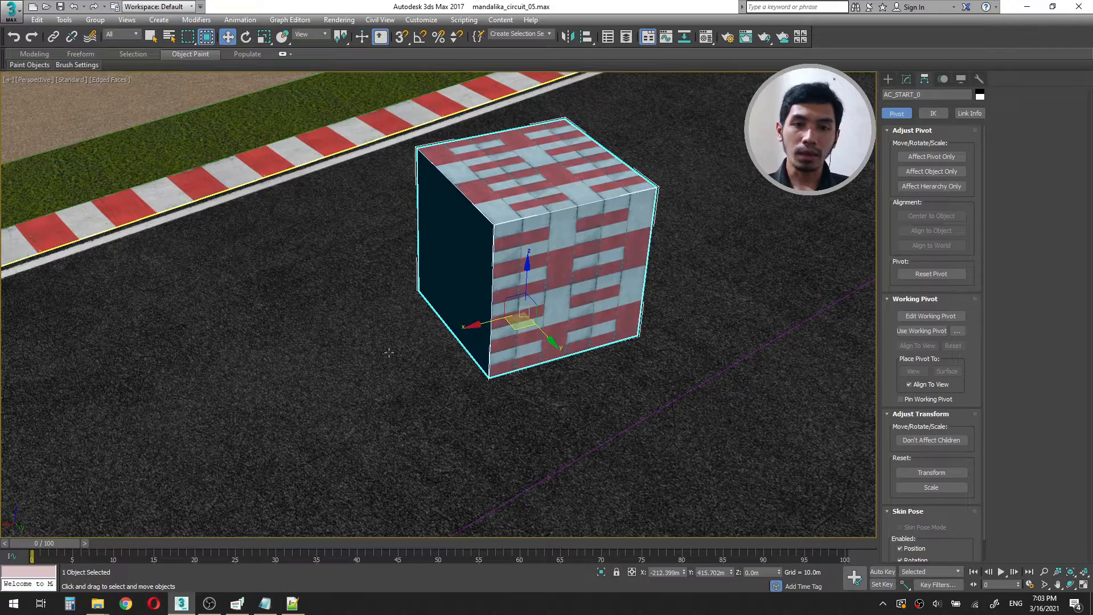
{"action": "middle_click_drag", "start_coordinate": [539, 325], "coordinate": [401, 341], "text": "alt"}
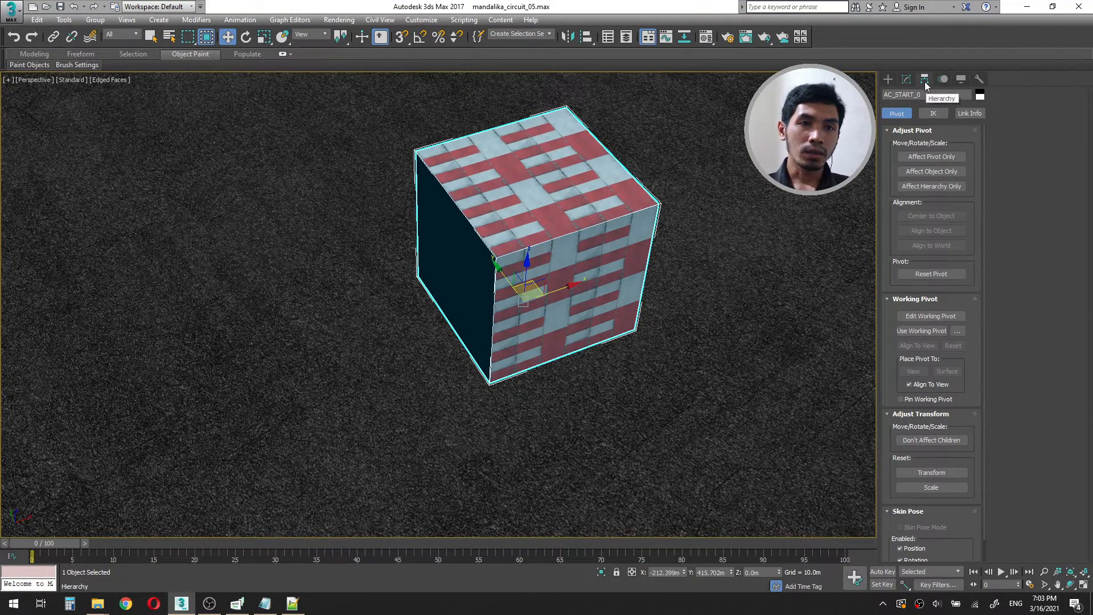
{"action": "left_click", "coordinate": [933, 159]}
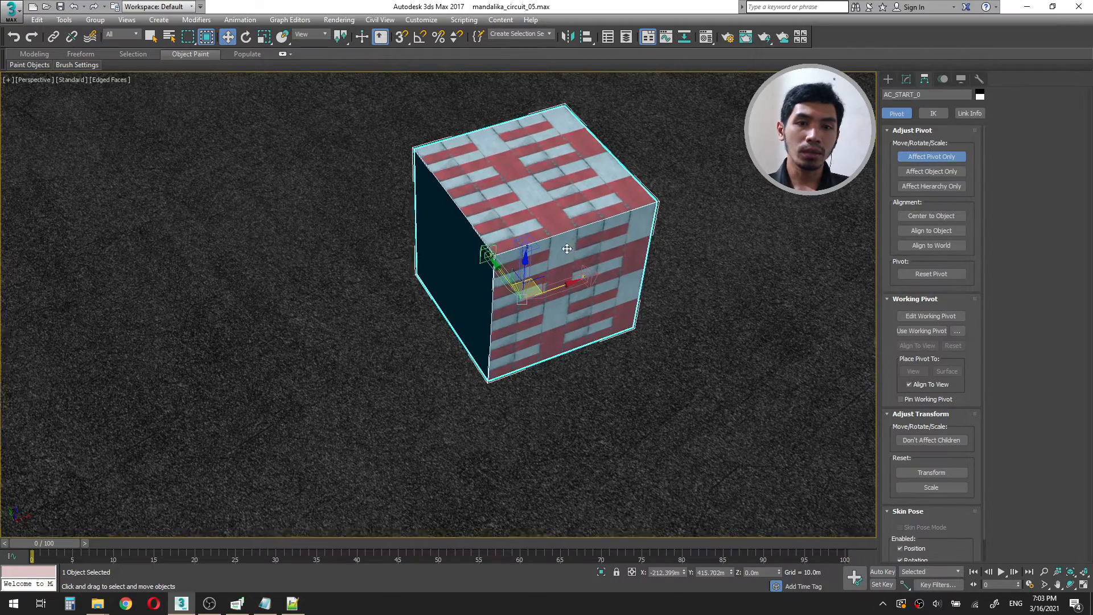
{"action": "middle_click_drag", "start_coordinate": [569, 251], "coordinate": [564, 215], "text": "alt"}
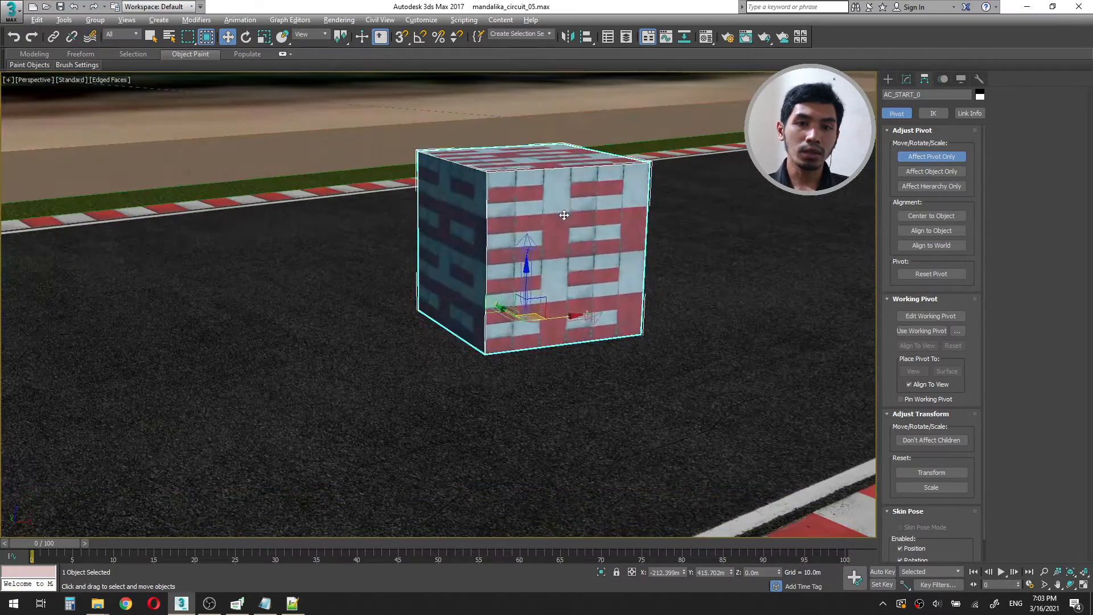
{"action": "left_click", "coordinate": [924, 215]}
{"action": "middle_click_drag", "start_coordinate": [467, 242], "coordinate": [494, 288], "text": "alt"}
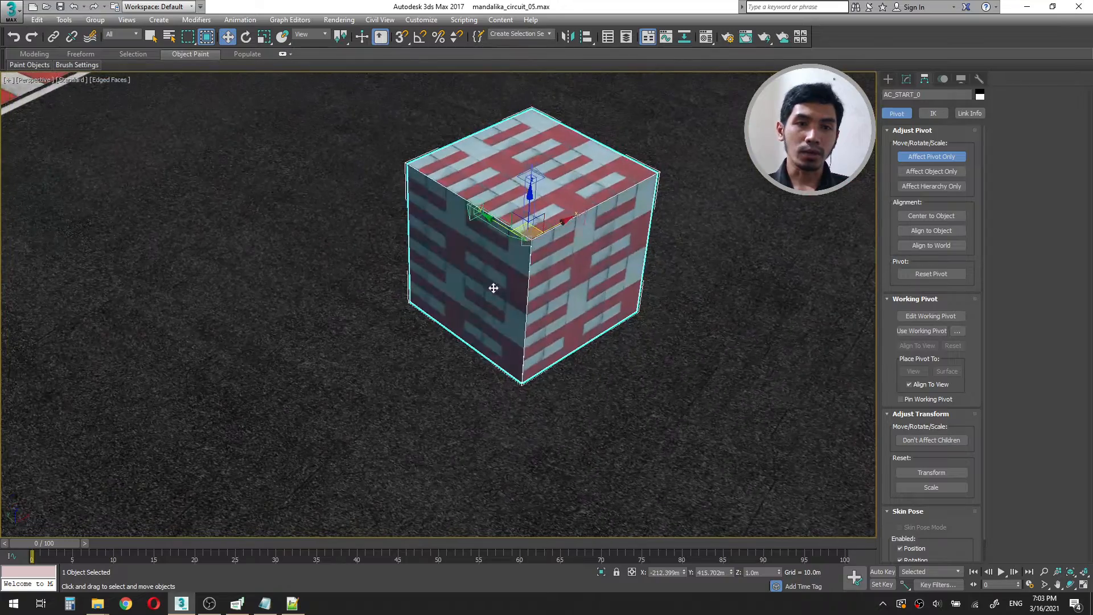
Rotate only the box's pivot with angle snap to X 90 and Z -90, pointing Y up, and end pivot-only adjustment.
{"action": "left_click", "coordinate": [246, 37]}
{"action": "middle_click_drag", "start_coordinate": [515, 236], "coordinate": [501, 239], "text": "alt"}
{"action": "left_click_drag", "start_coordinate": [516, 206], "coordinate": [497, 207]}
{"action": "key", "text": "ctrl+z"}
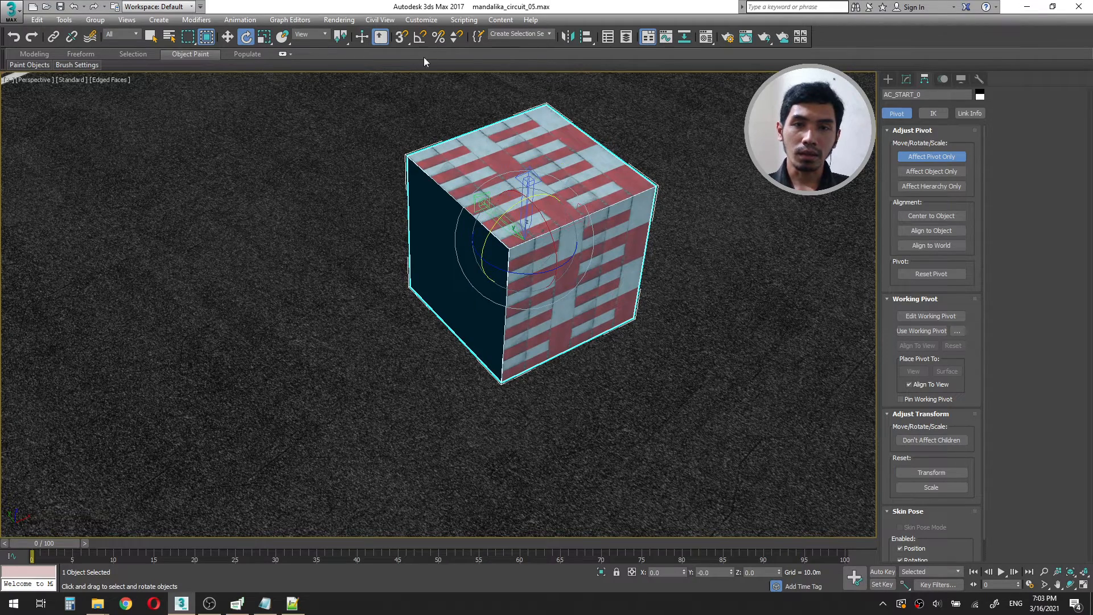
{"action": "left_click", "coordinate": [420, 36]}
{"action": "middle_click_drag", "start_coordinate": [507, 234], "coordinate": [510, 244]}
{"action": "scroll", "coordinate": [512, 222], "scroll_direction": "down", "scroll_amount": 5}
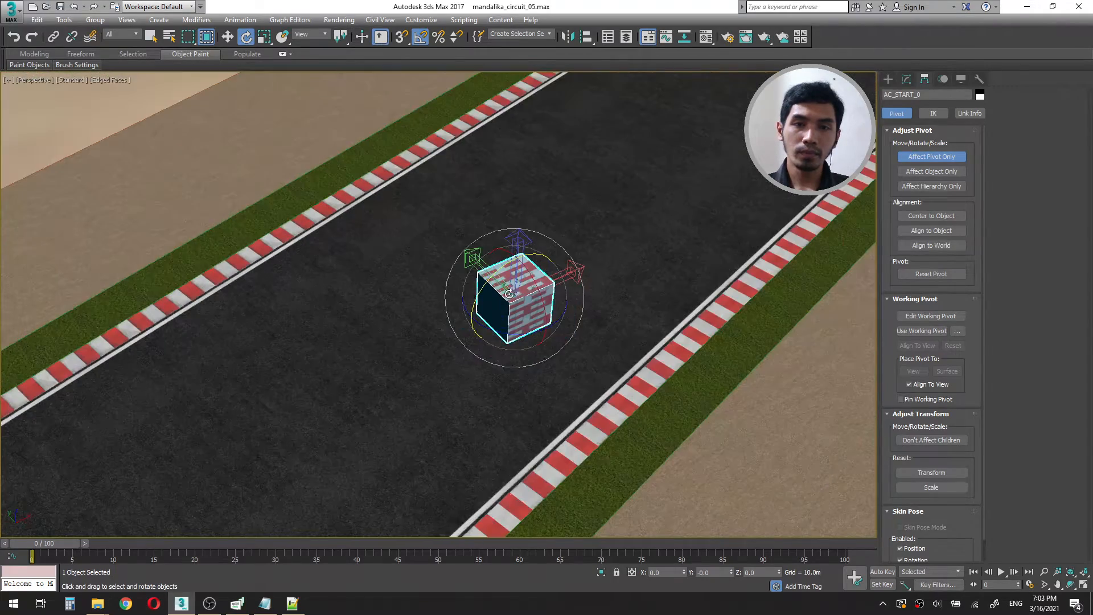
{"action": "left_click_drag", "start_coordinate": [505, 264], "coordinate": [475, 315]}
{"action": "left_click_drag", "start_coordinate": [530, 272], "coordinate": [546, 321]}
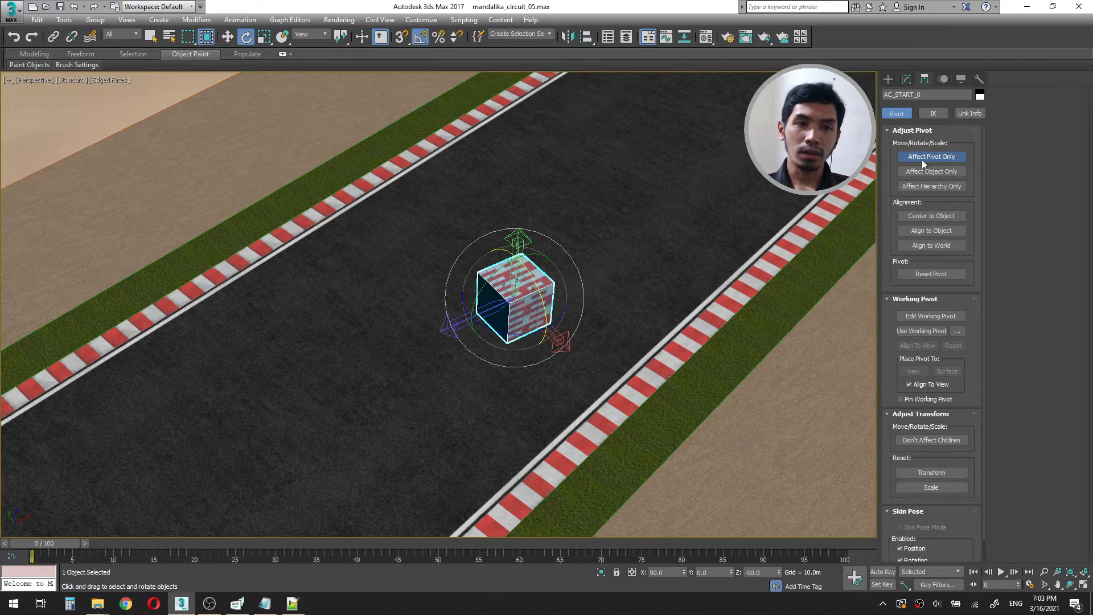
{"action": "scroll", "coordinate": [611, 271], "scroll_direction": "up", "scroll_amount": 3}
{"action": "scroll", "coordinate": [611, 272], "scroll_direction": "down", "scroll_amount": 2}
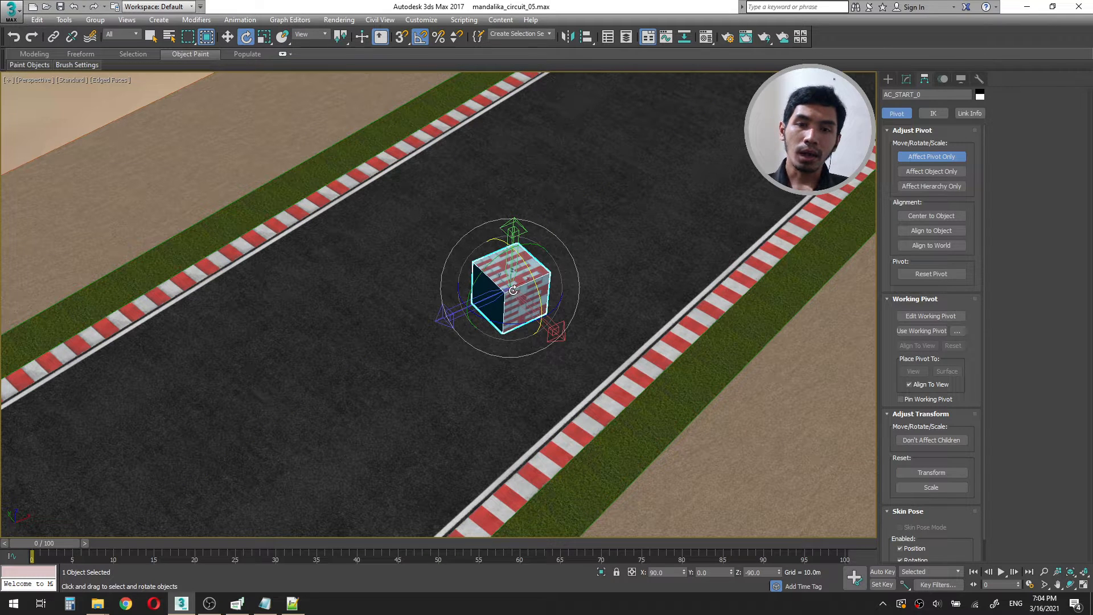
{"action": "left_click", "coordinate": [921, 156]}
Rotate AC_START_0 about its vertical axis to a Z rotation of 105 degrees, aligning it with the straight.
{"action": "scroll", "coordinate": [522, 276], "scroll_direction": "down", "scroll_amount": 10}
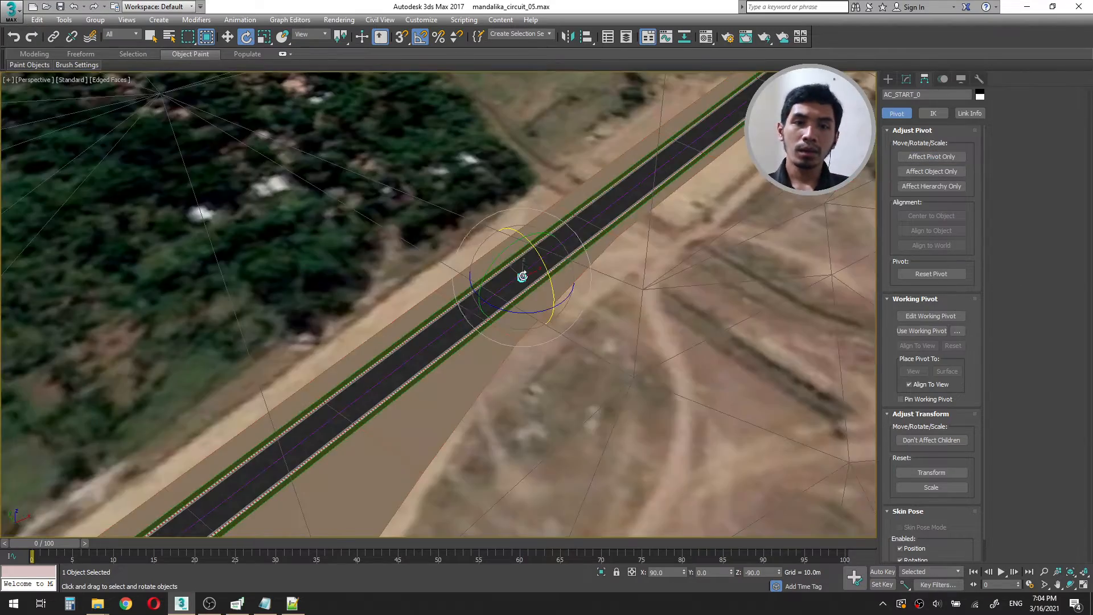
{"action": "scroll", "coordinate": [523, 276], "scroll_direction": "down", "scroll_amount": 5}
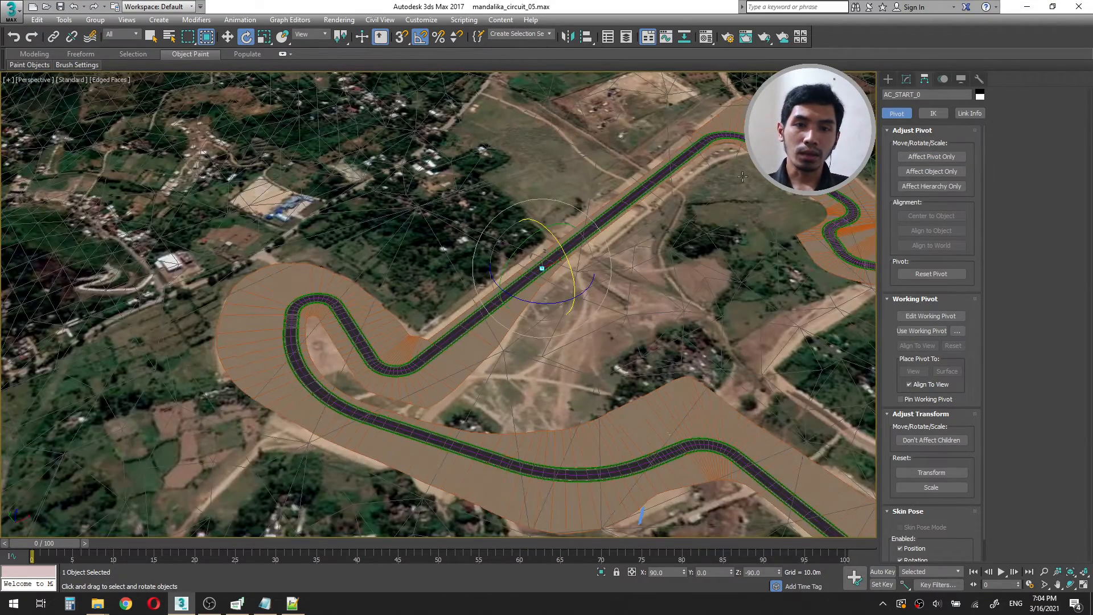
{"action": "scroll", "coordinate": [549, 271], "scroll_direction": "up", "scroll_amount": 15}
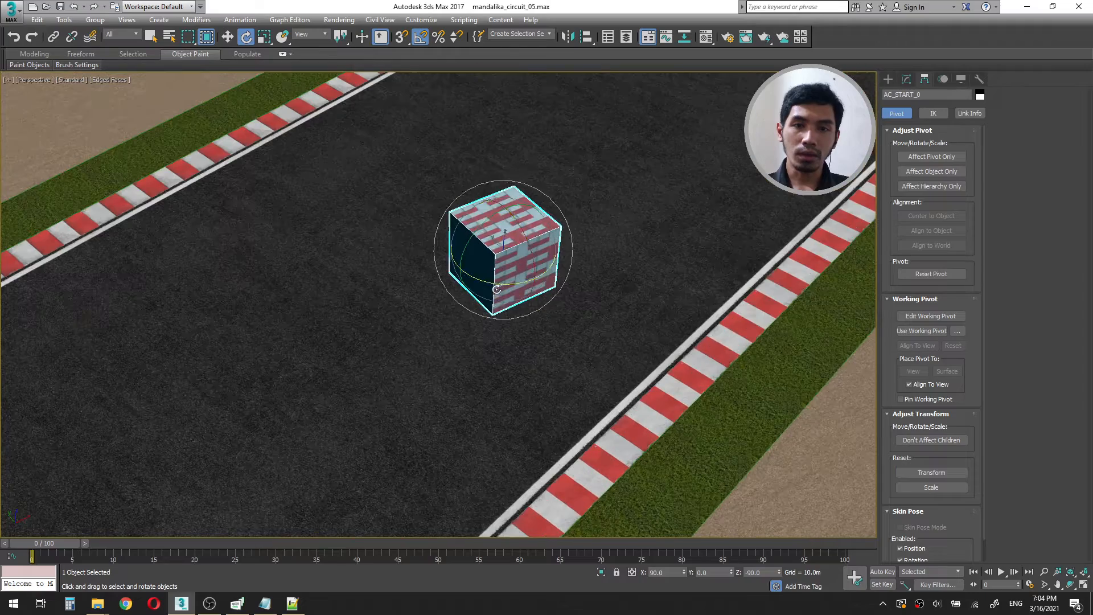
{"action": "left_click_drag", "start_coordinate": [507, 294], "coordinate": [414, 260]}
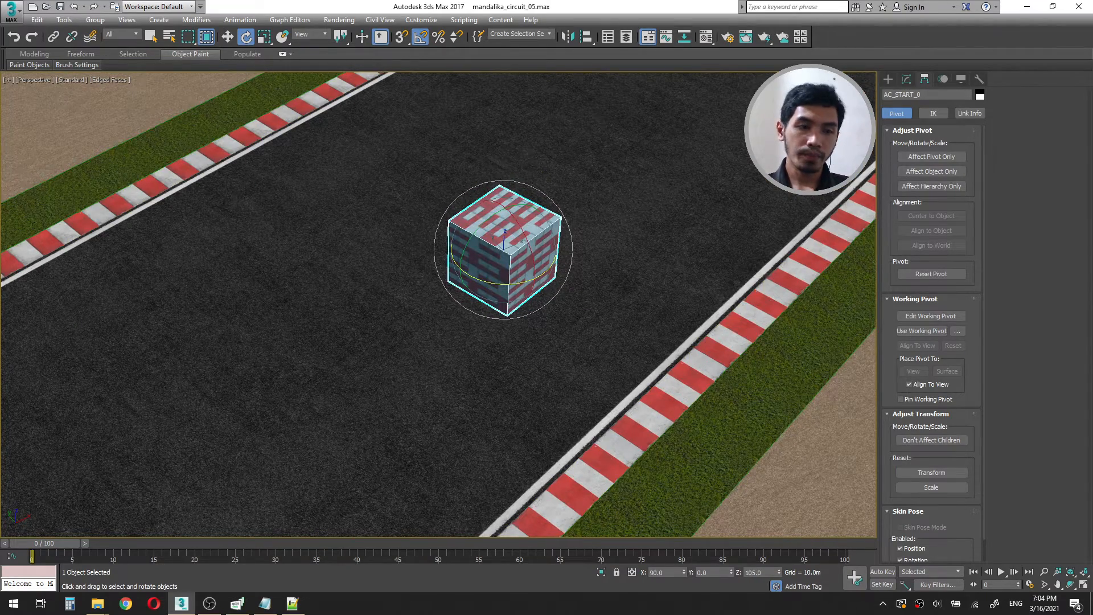
Show the box close up in a maximized Top view and set the Move tool's reference coordinate system to Local.
{"action": "left_click", "coordinate": [1085, 585]}
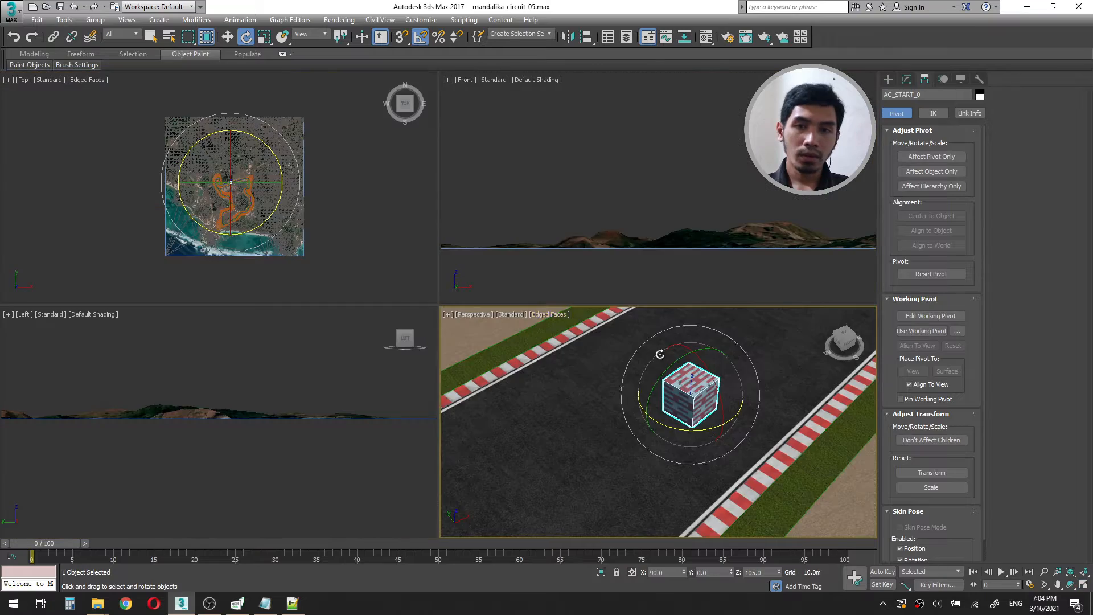
{"action": "right_click", "coordinate": [245, 208]}
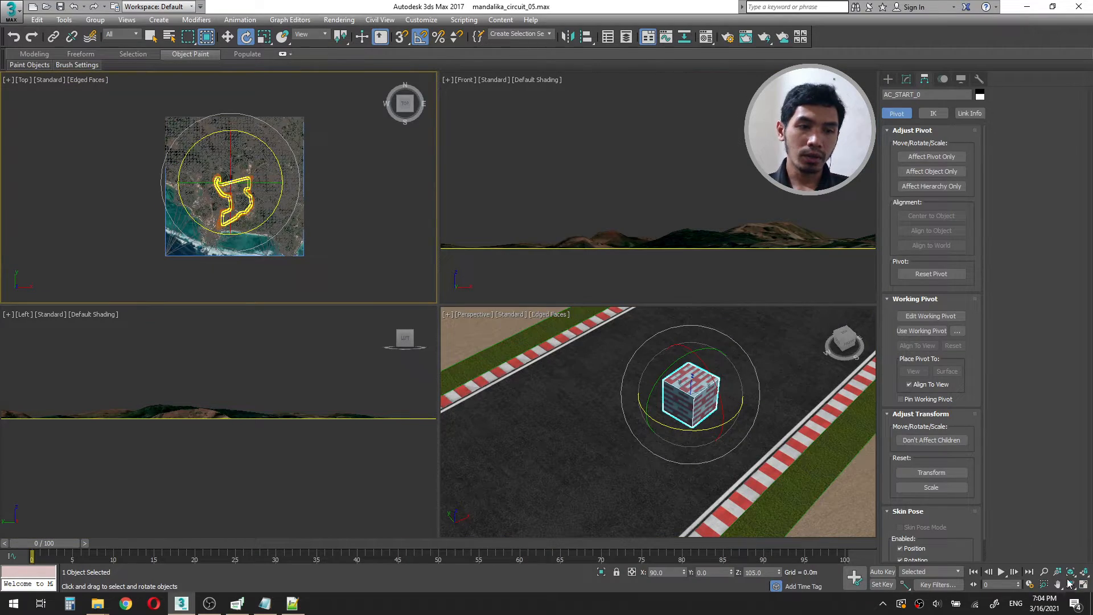
{"action": "scroll", "coordinate": [475, 313], "scroll_direction": "up", "scroll_amount": 15}
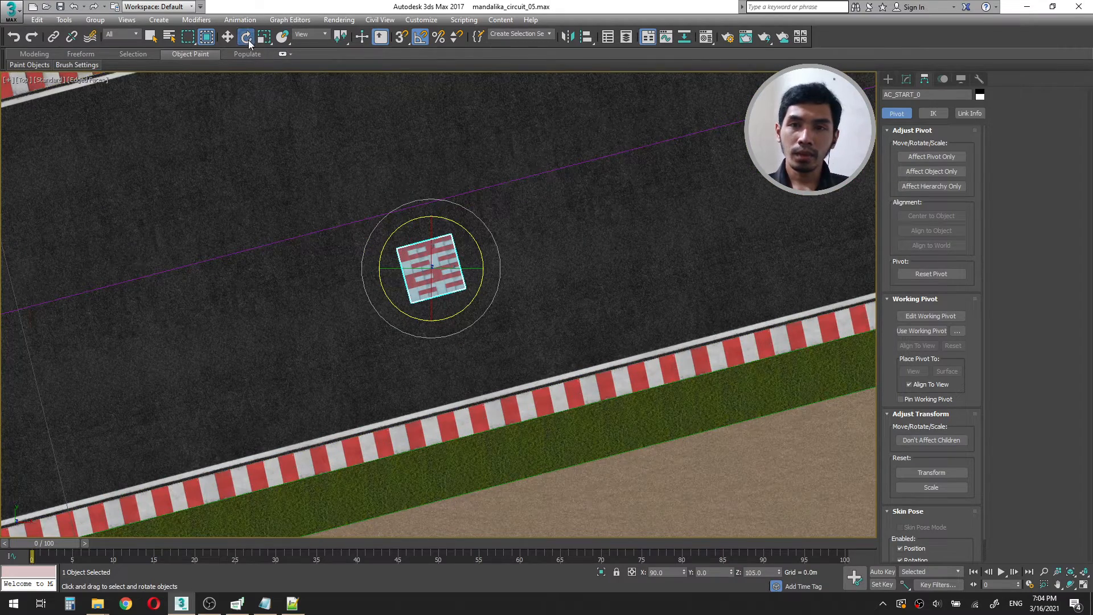
{"action": "left_click", "coordinate": [300, 35]}
{"action": "left_click", "coordinate": [300, 34]}
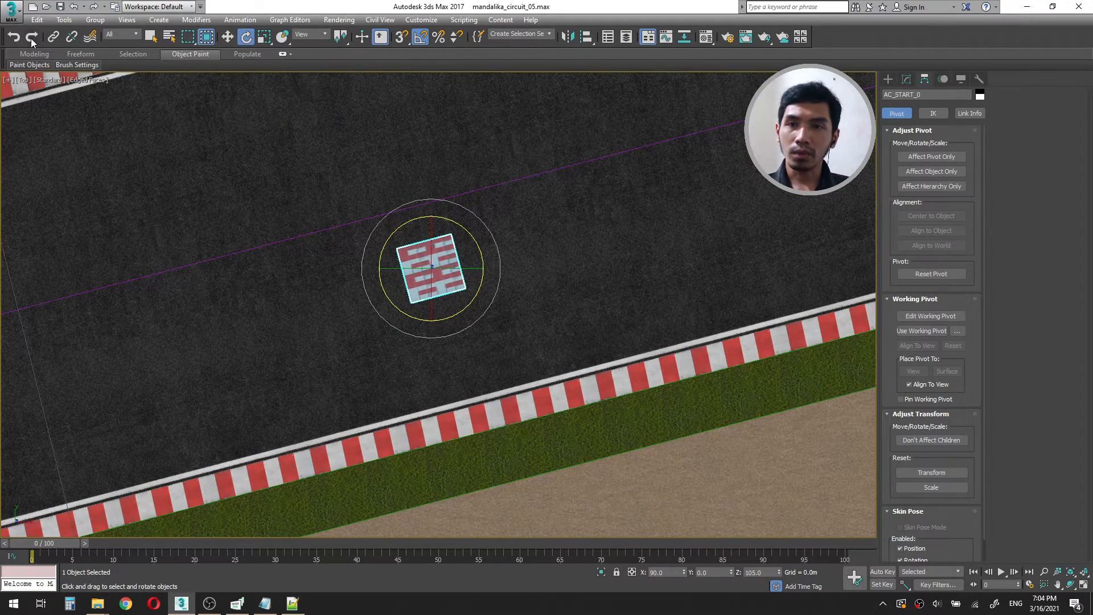
{"action": "left_click", "coordinate": [227, 37]}
{"action": "left_click", "coordinate": [318, 34]}
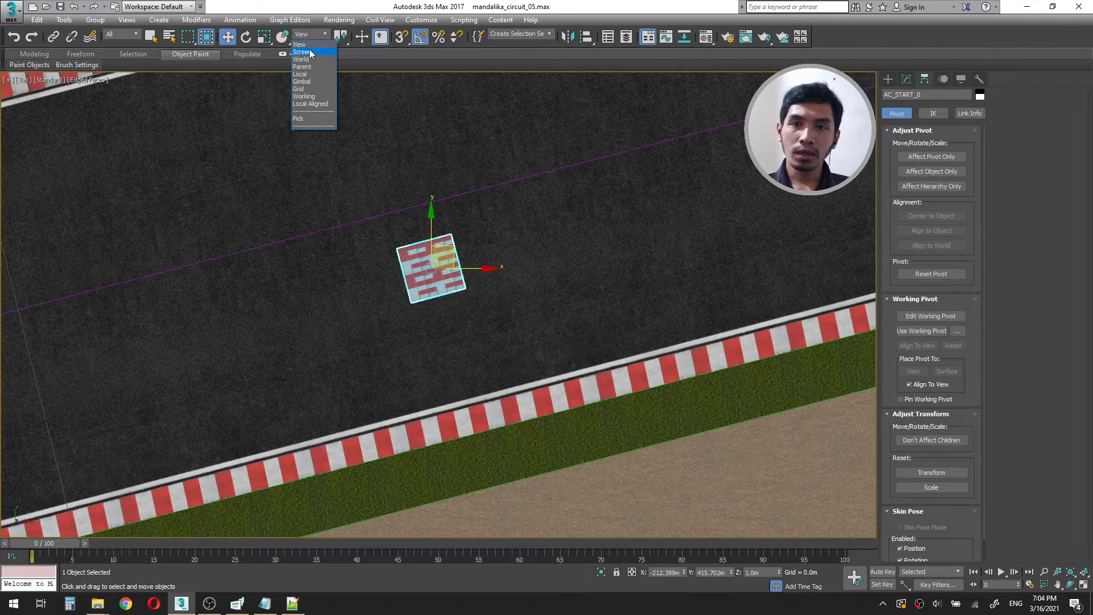
{"action": "left_click", "coordinate": [300, 74]}
Move AC_START_0 in its local XZ plane onto the runoff and back onto the road beside the centreline.
{"action": "scroll", "coordinate": [428, 266], "scroll_direction": "up", "scroll_amount": 4}
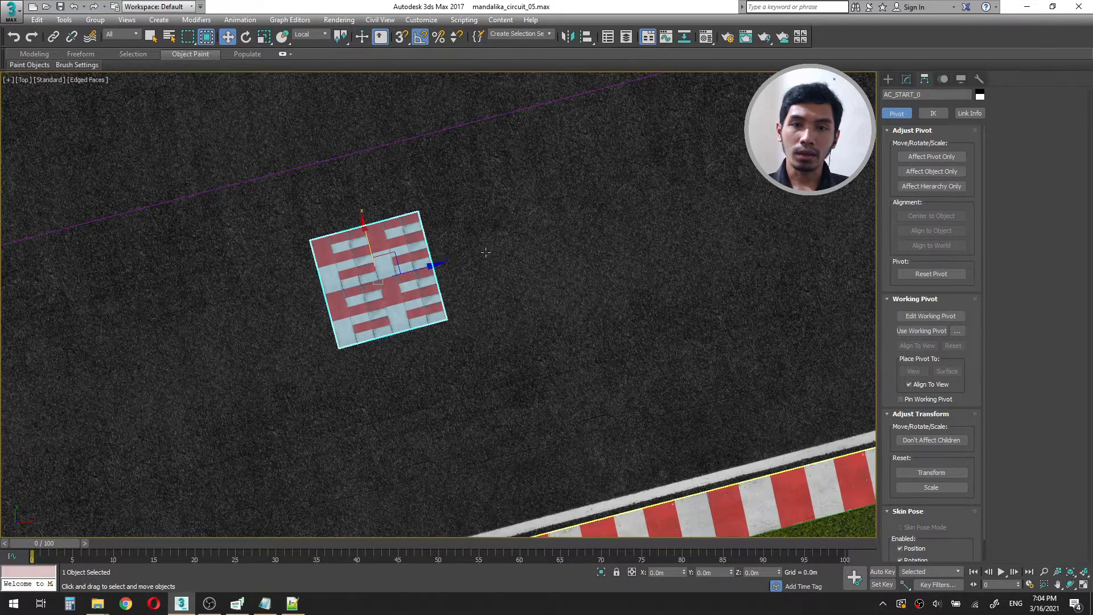
{"action": "scroll", "coordinate": [393, 256], "scroll_direction": "down", "scroll_amount": 5}
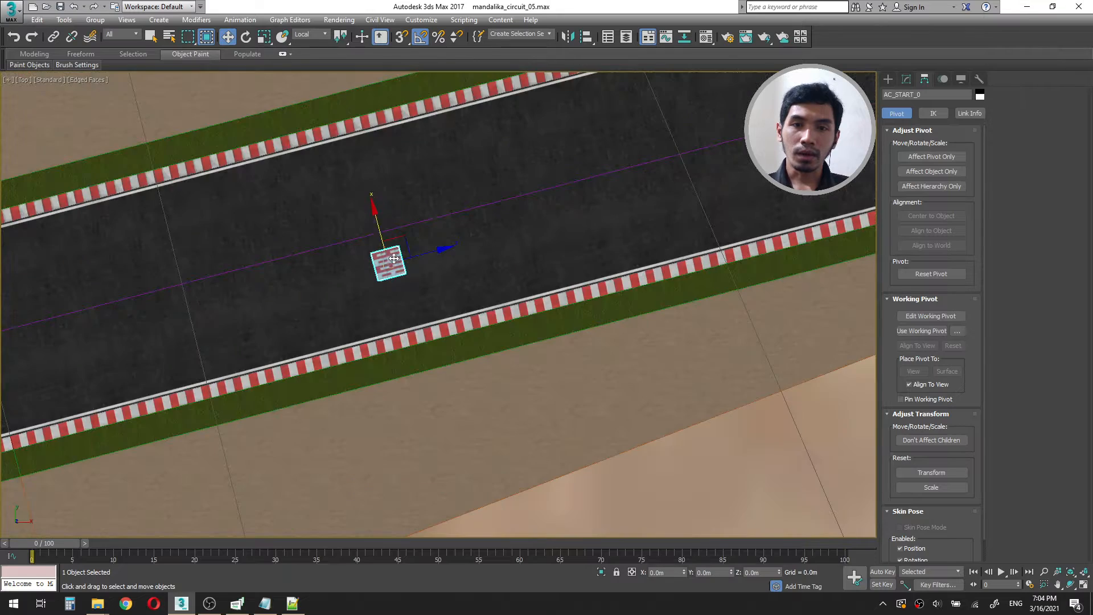
{"action": "left_click_drag", "start_coordinate": [408, 239], "coordinate": [497, 395]}
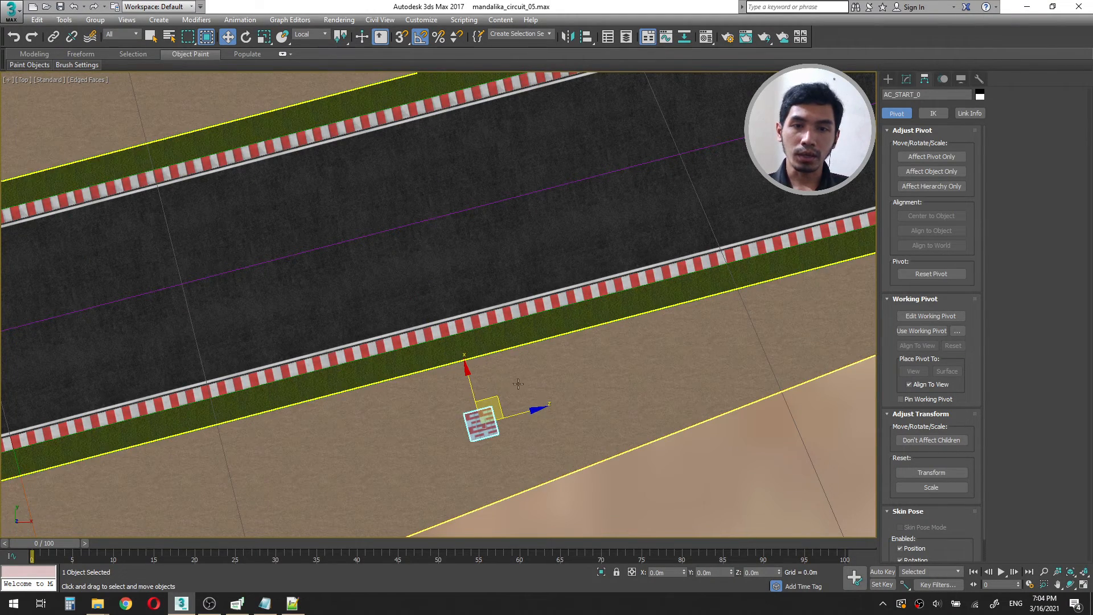
{"action": "left_click_drag", "start_coordinate": [490, 389], "coordinate": [424, 203]}
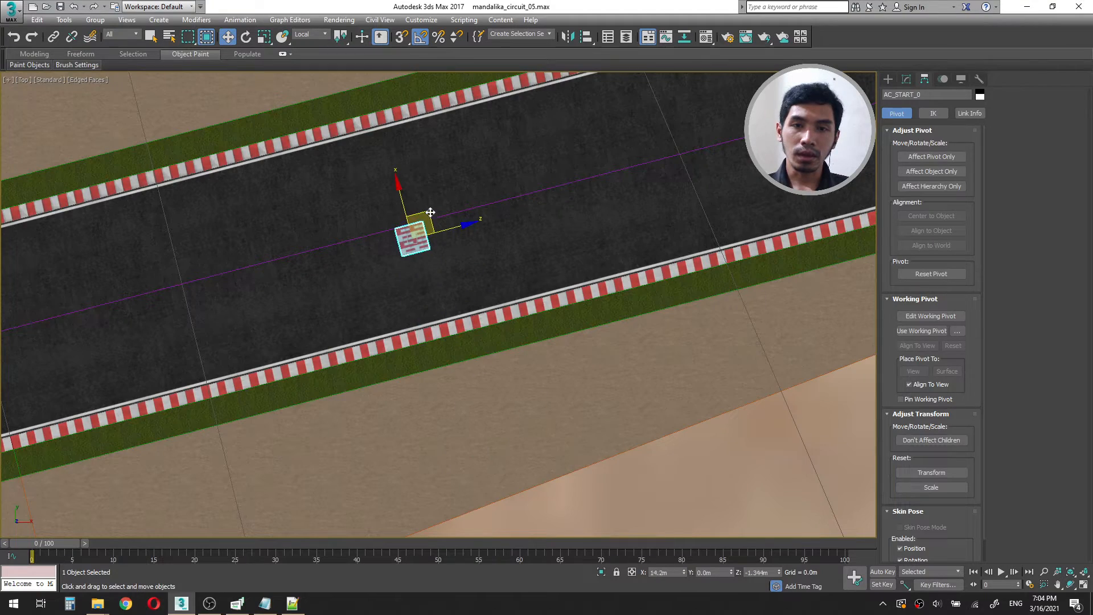
Move AC_START_0 in its local XZ plane farther back along the straight, keeping it on the road.
{"action": "scroll", "coordinate": [423, 217], "scroll_direction": "up", "scroll_amount": 5}
{"action": "scroll", "coordinate": [385, 231], "scroll_direction": "up", "scroll_amount": 5}
{"action": "left_click_drag", "start_coordinate": [454, 344], "coordinate": [457, 343]}
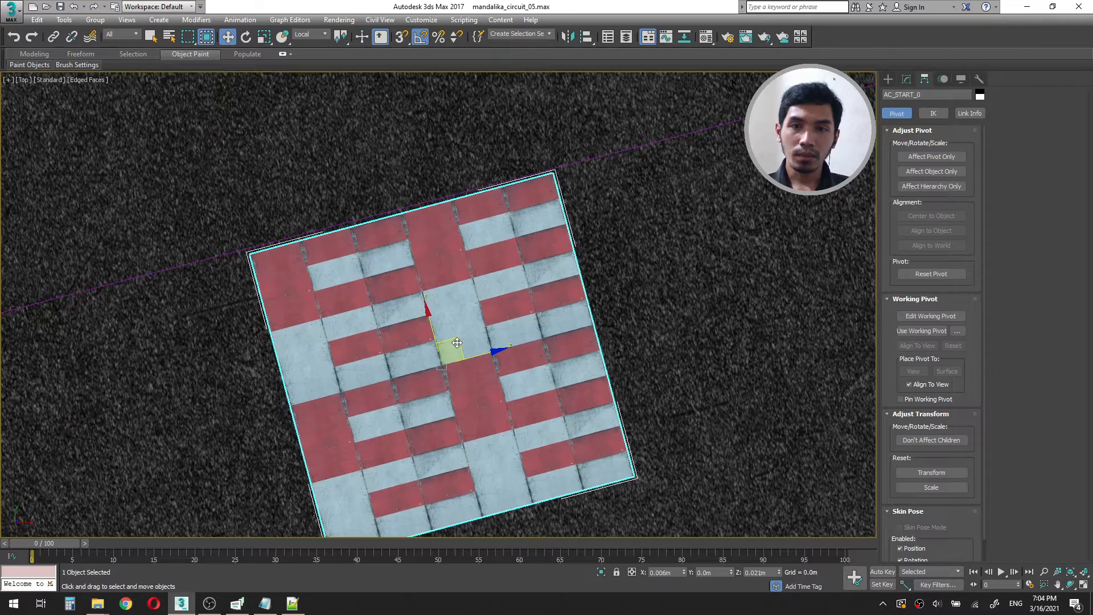
{"action": "scroll", "coordinate": [411, 266], "scroll_direction": "up", "scroll_amount": 3}
{"action": "scroll", "coordinate": [395, 245], "scroll_direction": "down", "scroll_amount": 15}
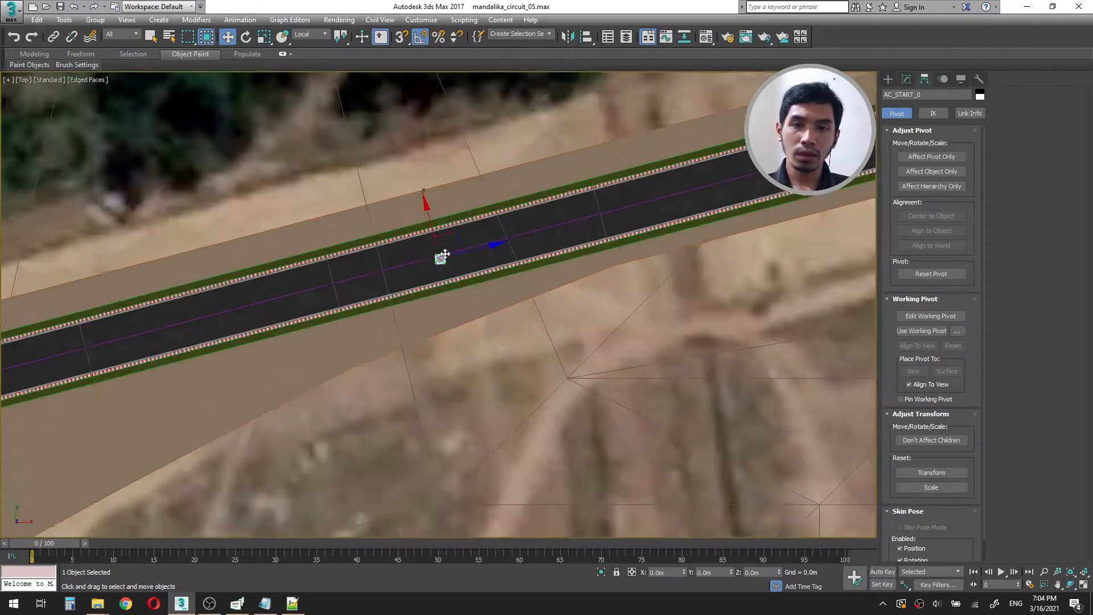
{"action": "middle_click_drag", "start_coordinate": [449, 242], "coordinate": [632, 219]}
{"action": "scroll", "coordinate": [449, 246], "scroll_direction": "up", "scroll_amount": 5}
{"action": "scroll", "coordinate": [760, 179], "scroll_direction": "up", "scroll_amount": 4}
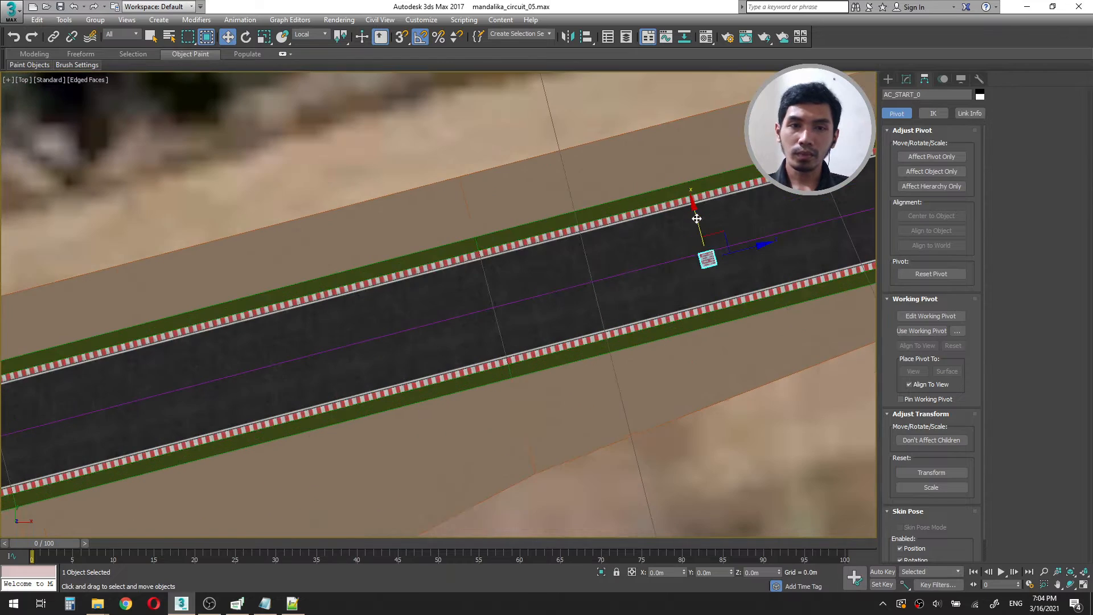
{"action": "left_click_drag", "start_coordinate": [718, 237], "coordinate": [444, 270]}
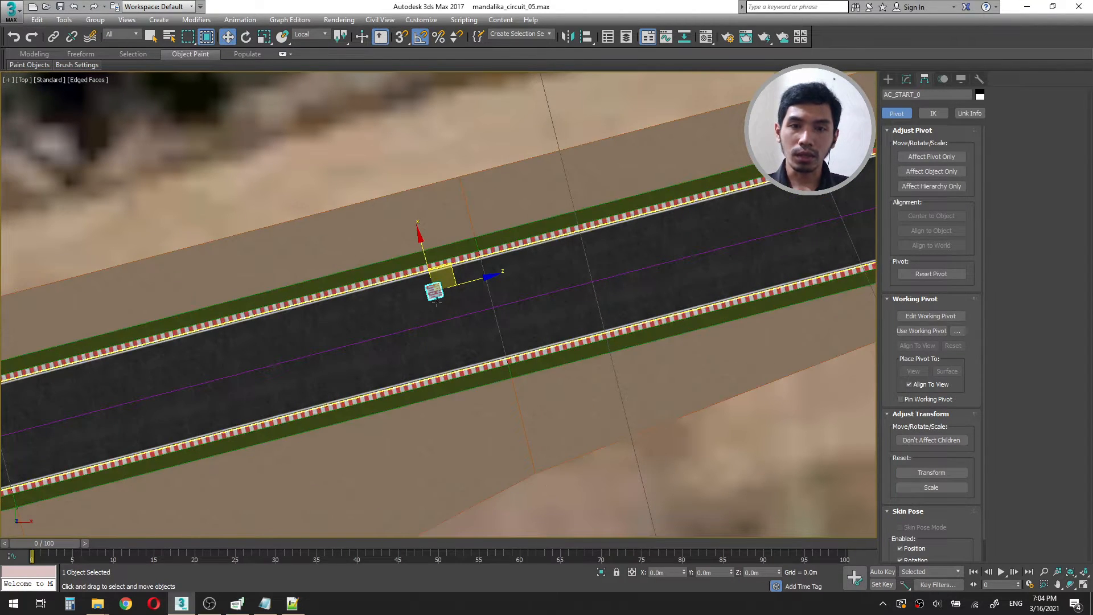
{"action": "scroll", "coordinate": [446, 172], "scroll_direction": "up", "scroll_amount": 4}
Clone AC_START_0 as one instance behind it, shift the clone across the centreline along local X, and rename it AC_START_1.
{"action": "mouse_move", "coordinate": [457, 202]}
{"action": "left_mouse_down"}
{"action": "mouse_move", "coordinate": [474, 309]}
{"action": "mouse_move", "coordinate": [419, 347]}
{"action": "mouse_move", "coordinate": [313, 370]}
{"action": "mouse_move", "coordinate": [360, 364]}
{"action": "left_mouse_up"}
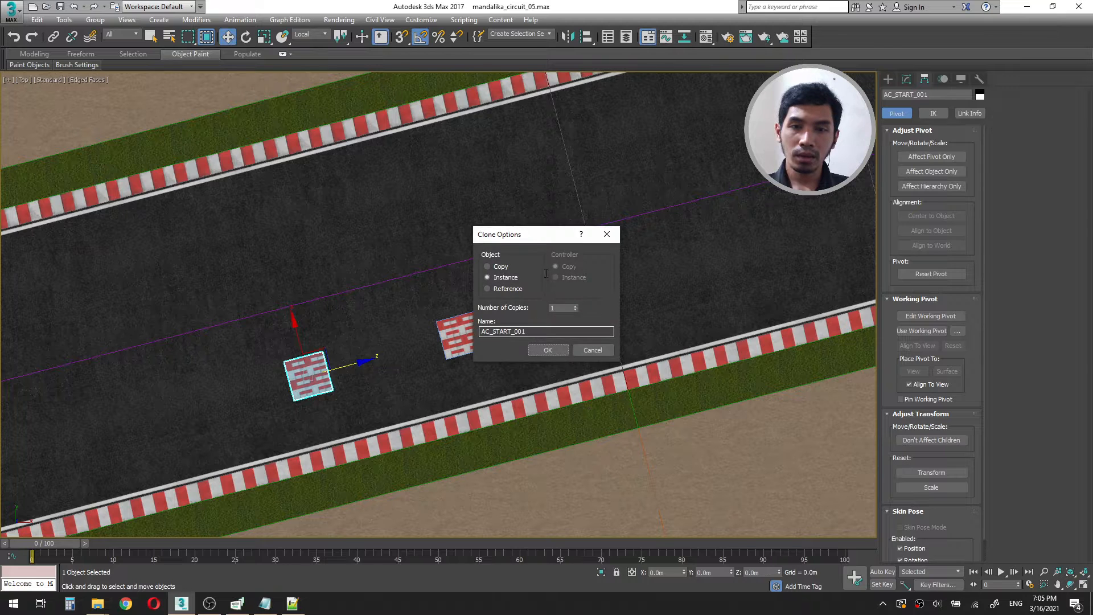
{"action": "left_click", "coordinate": [546, 350]}
{"action": "left_click_drag", "start_coordinate": [295, 328], "coordinate": [270, 193]}
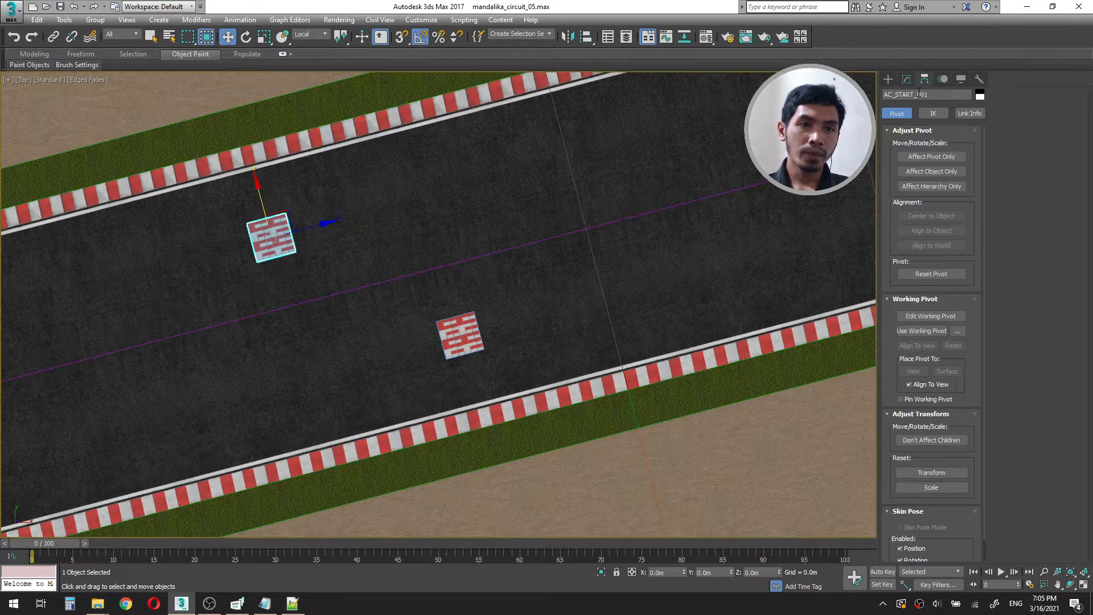
{"action": "left_click_drag", "start_coordinate": [917, 95], "coordinate": [942, 93]}
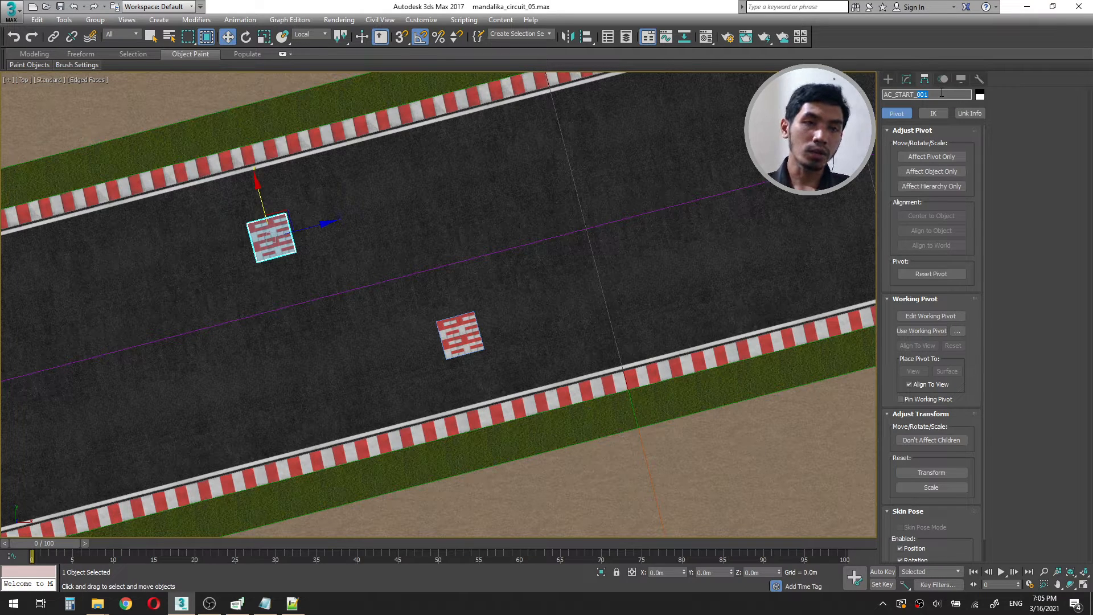
{"action": "left_click", "coordinate": [460, 335]}
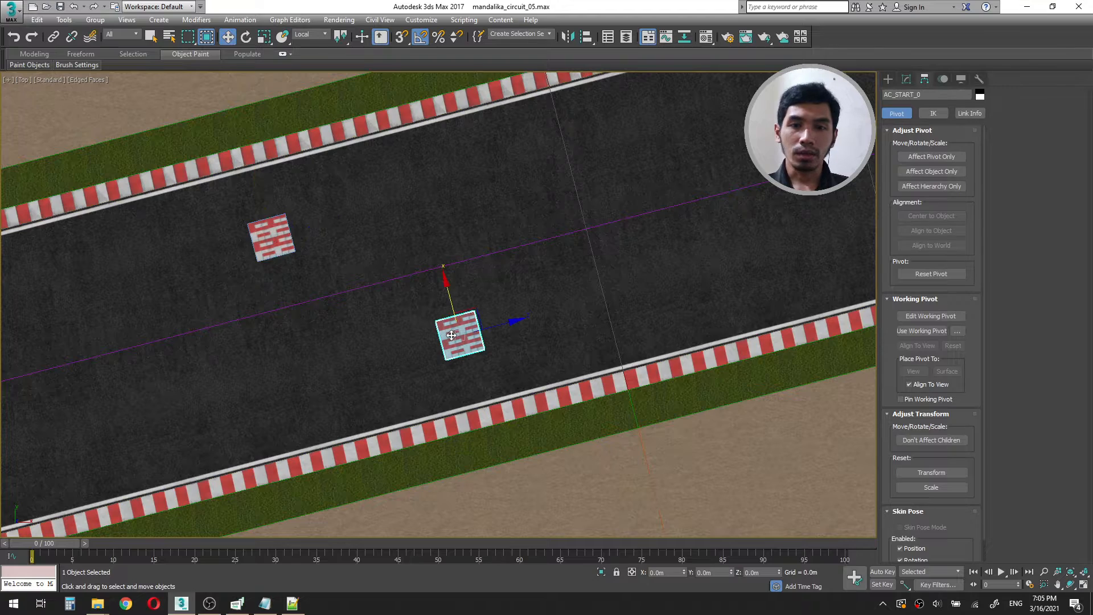
Check the names and staggered positions of the two start boxes, and consult the helper-name list in Notepad.
{"action": "middle_click_drag", "start_coordinate": [442, 325], "coordinate": [601, 295]}
{"action": "scroll", "coordinate": [599, 293], "scroll_direction": "down", "scroll_amount": 3}
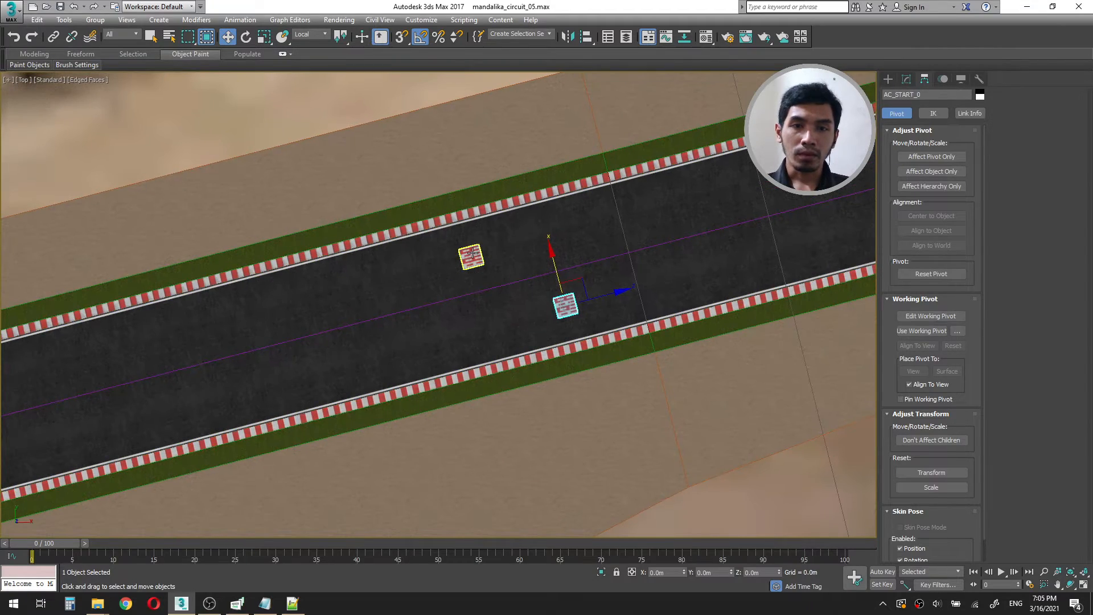
{"action": "scroll", "coordinate": [472, 253], "scroll_direction": "up", "scroll_amount": 4}
{"action": "left_click", "coordinate": [471, 255]}
{"action": "left_click", "coordinate": [637, 343]}
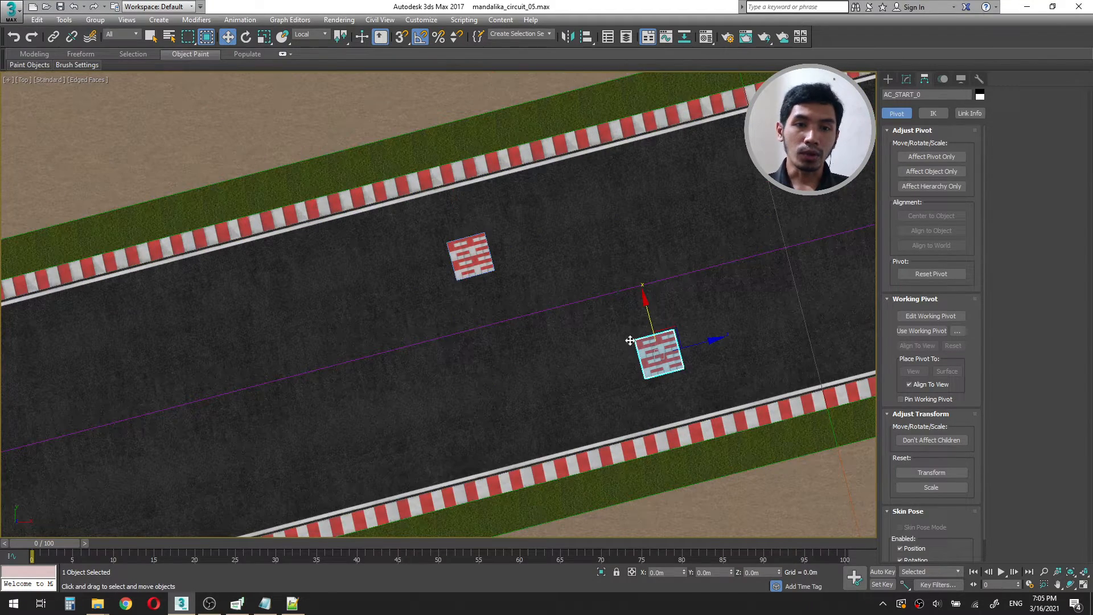
{"action": "left_click", "coordinate": [465, 254]}
{"action": "scroll", "coordinate": [466, 254], "scroll_direction": "down", "scroll_amount": 5}
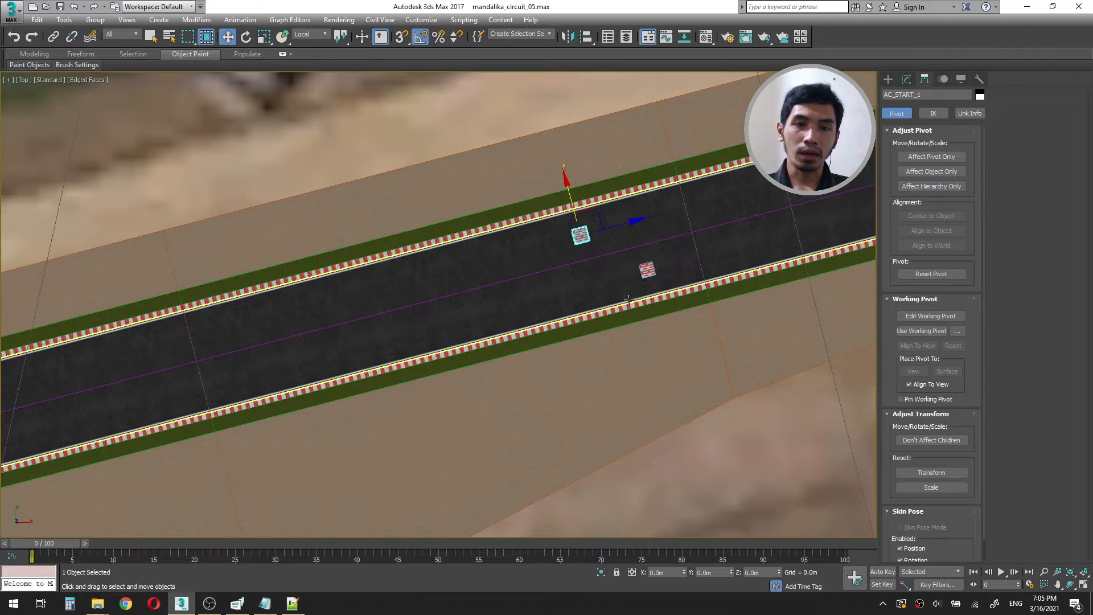
{"action": "left_click", "coordinate": [648, 270]}
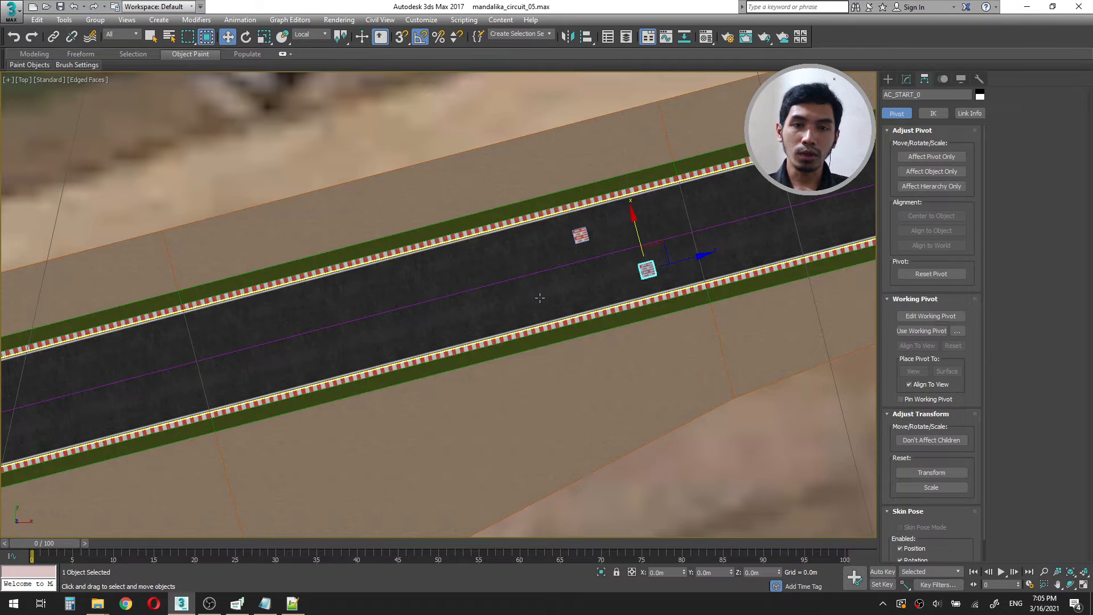
{"action": "middle_click_drag", "start_coordinate": [650, 263], "coordinate": [599, 340]}
{"action": "scroll", "coordinate": [598, 339], "scroll_direction": "up", "scroll_amount": 4}
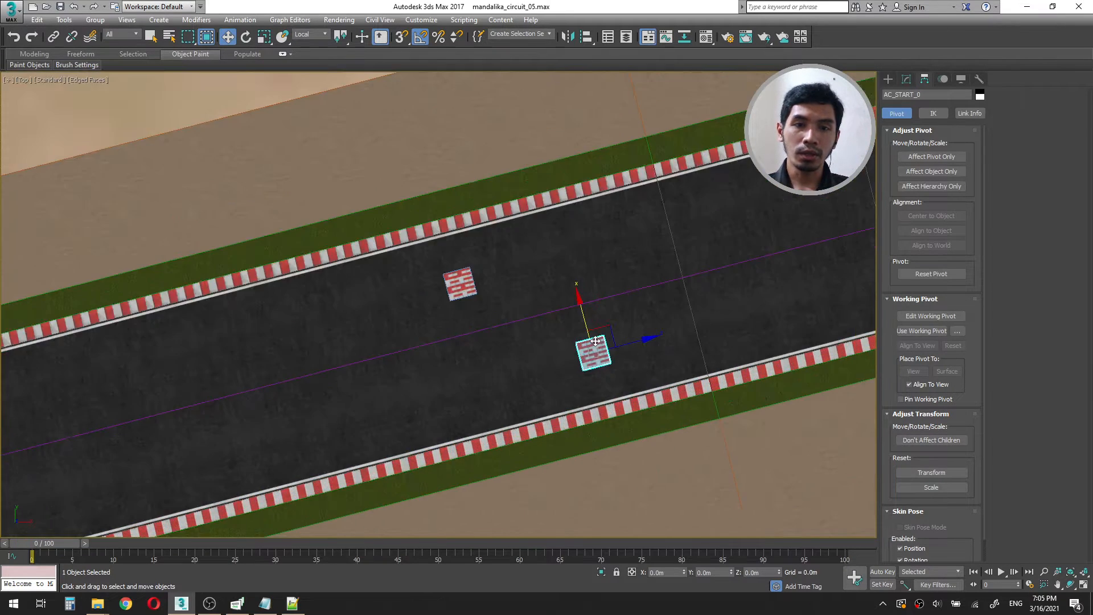
{"action": "scroll", "coordinate": [620, 325], "scroll_direction": "down", "scroll_amount": 2}
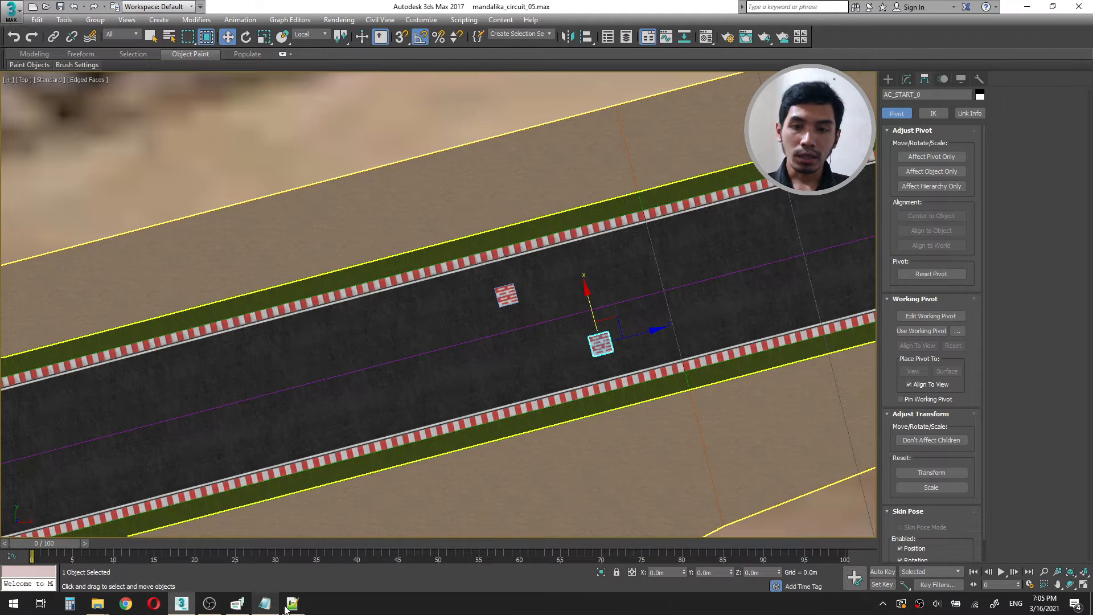
{"action": "left_click", "coordinate": [264, 603]}
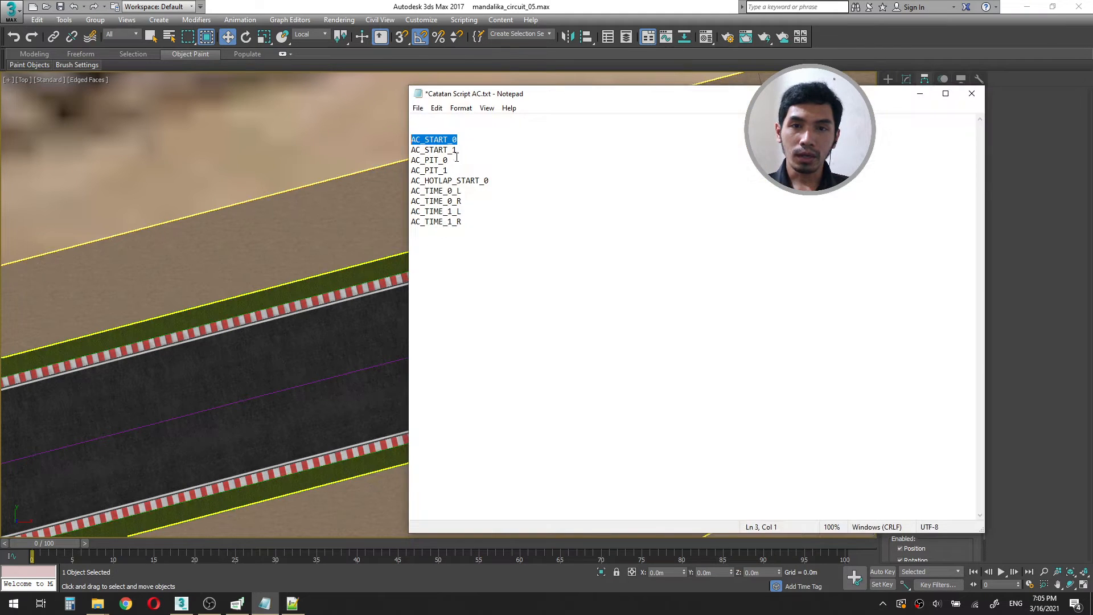
{"action": "left_click", "coordinate": [309, 272]}
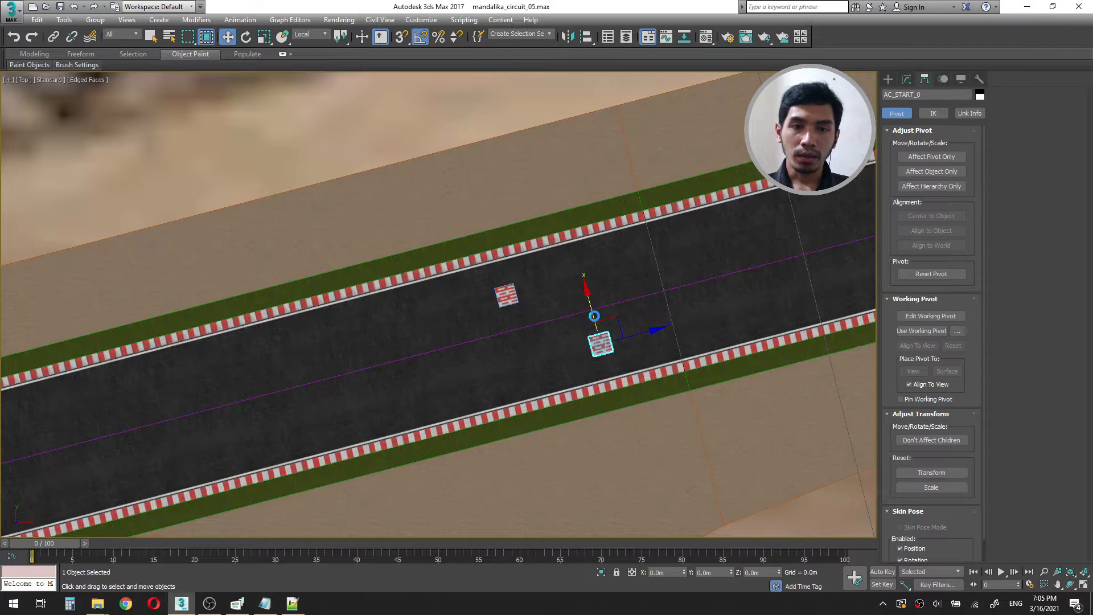
{"action": "left_click_drag", "start_coordinate": [594, 317], "coordinate": [550, 129]}
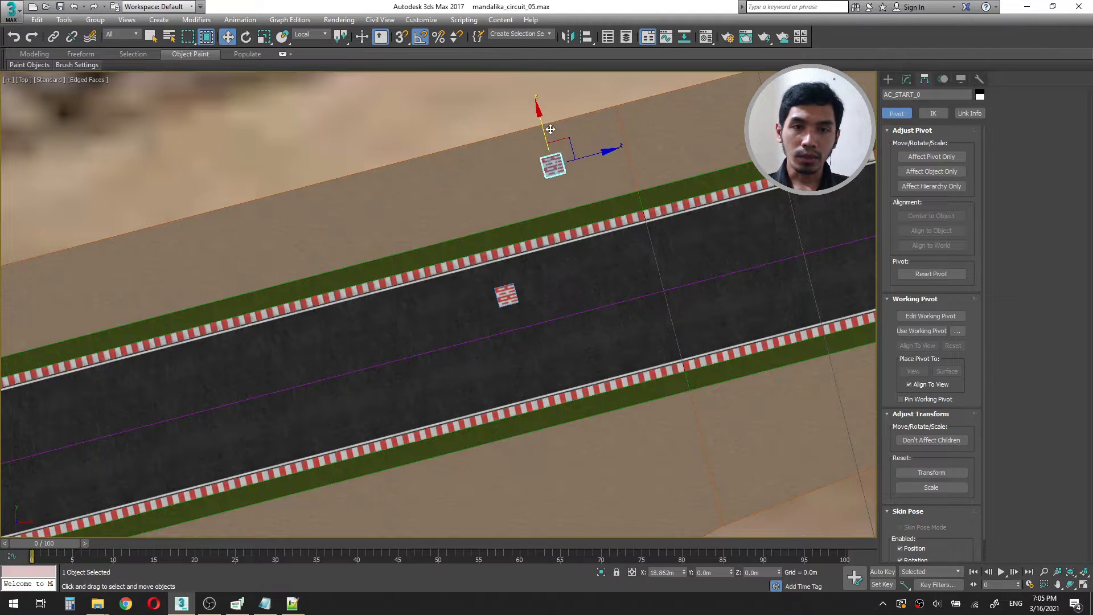
{"action": "key", "text": "ctrl+z"}
{"action": "left_click_drag", "start_coordinate": [591, 306], "coordinate": [554, 143], "text": "shift"}
{"action": "left_click", "coordinate": [587, 353]}
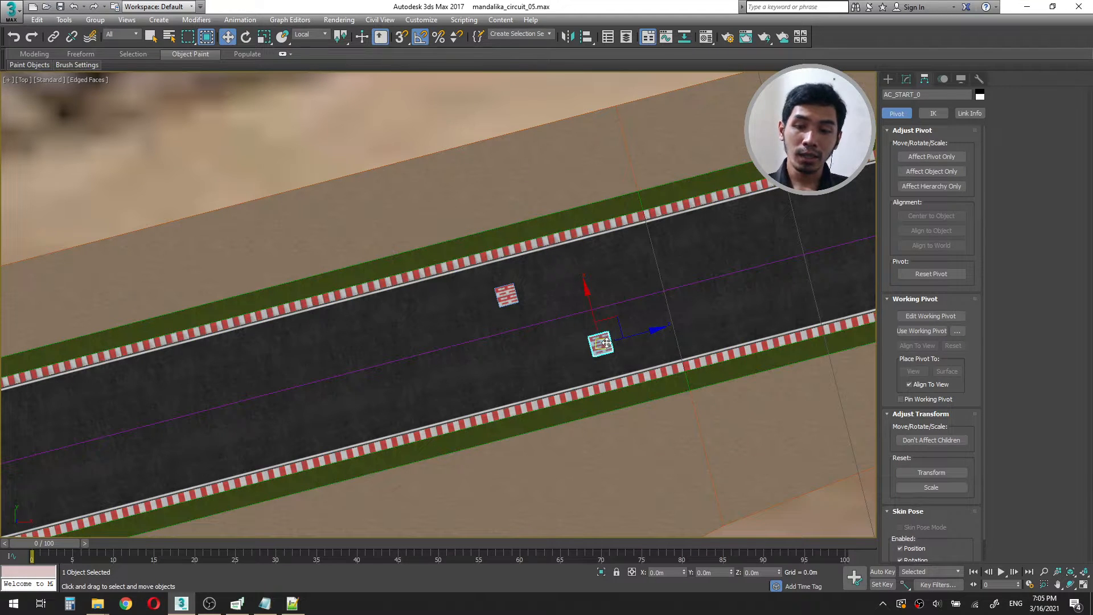
Clone AC_START_0 as one instance along local X onto the runoff and rename it AC_PIT_0, copying the name from the notes.
{"action": "left_click_drag", "start_coordinate": [592, 305], "coordinate": [552, 118], "text": "shift"}
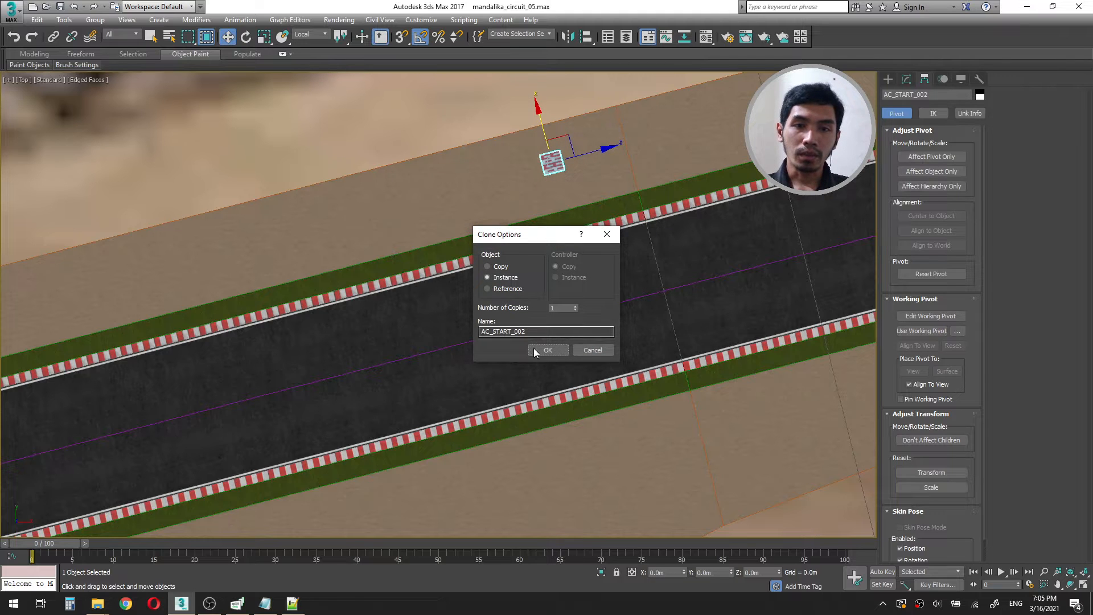
{"action": "left_click", "coordinate": [542, 353]}
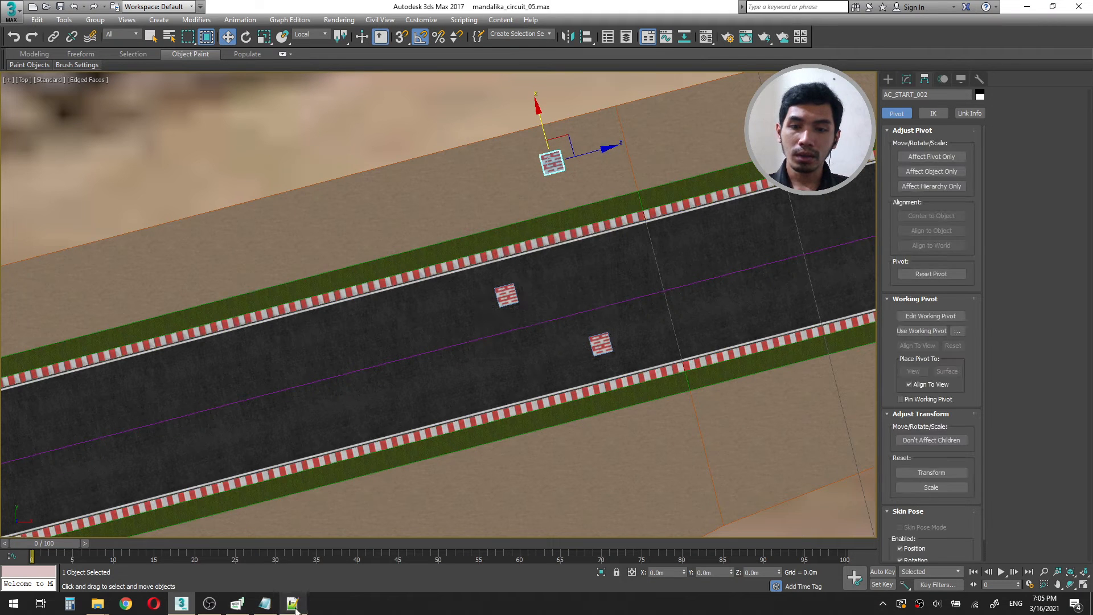
{"action": "left_click", "coordinate": [294, 605]}
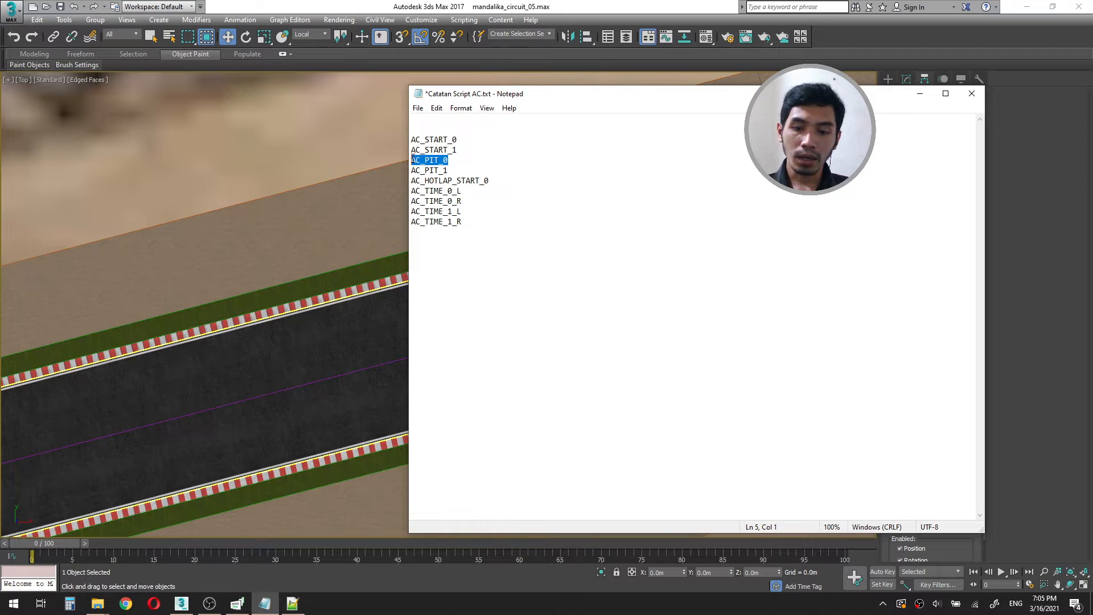
{"action": "left_click", "coordinate": [699, 22]}
{"action": "left_click", "coordinate": [934, 95]}
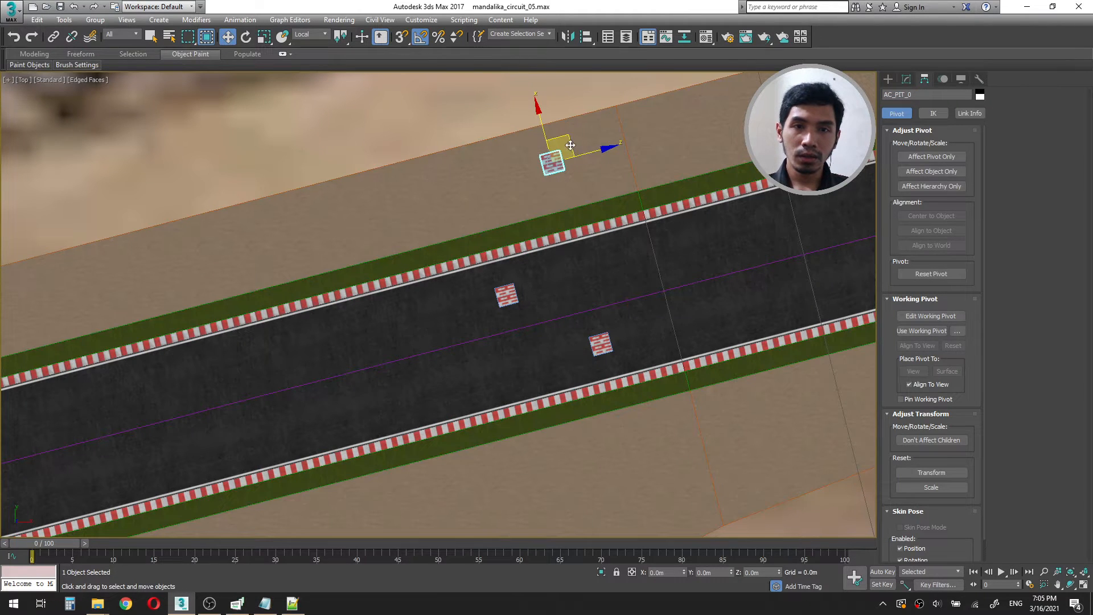
Clone AC_PIT_0 as one instance backwards along its local Z axis on the runoff and rename it AC_PIT_1.
{"action": "left_click_drag", "start_coordinate": [547, 126], "coordinate": [546, 119]}
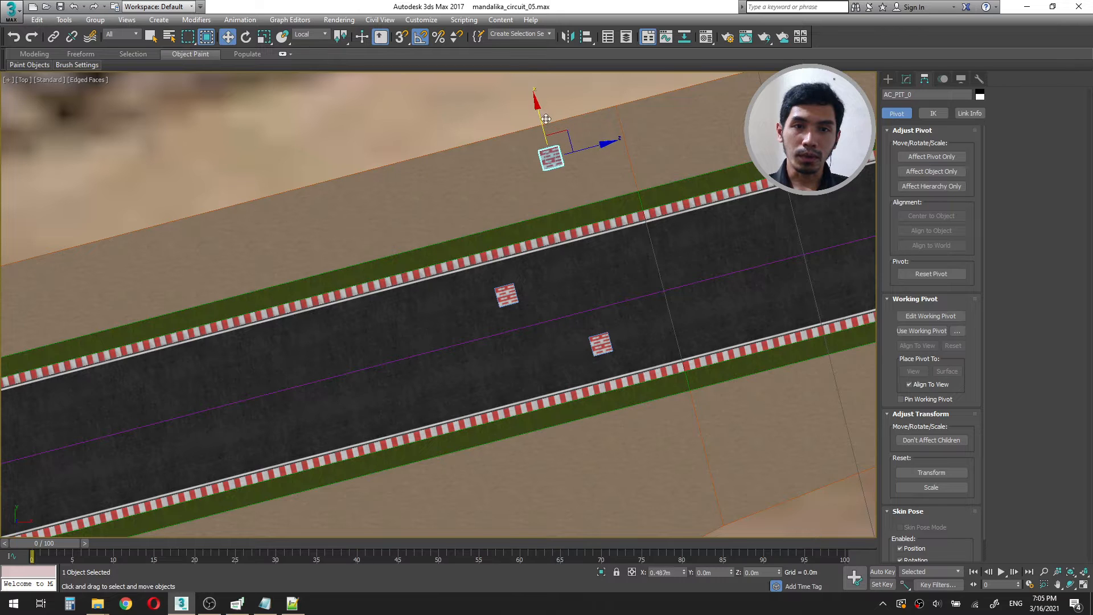
{"action": "left_click_drag", "start_coordinate": [600, 147], "coordinate": [473, 186], "text": "shift"}
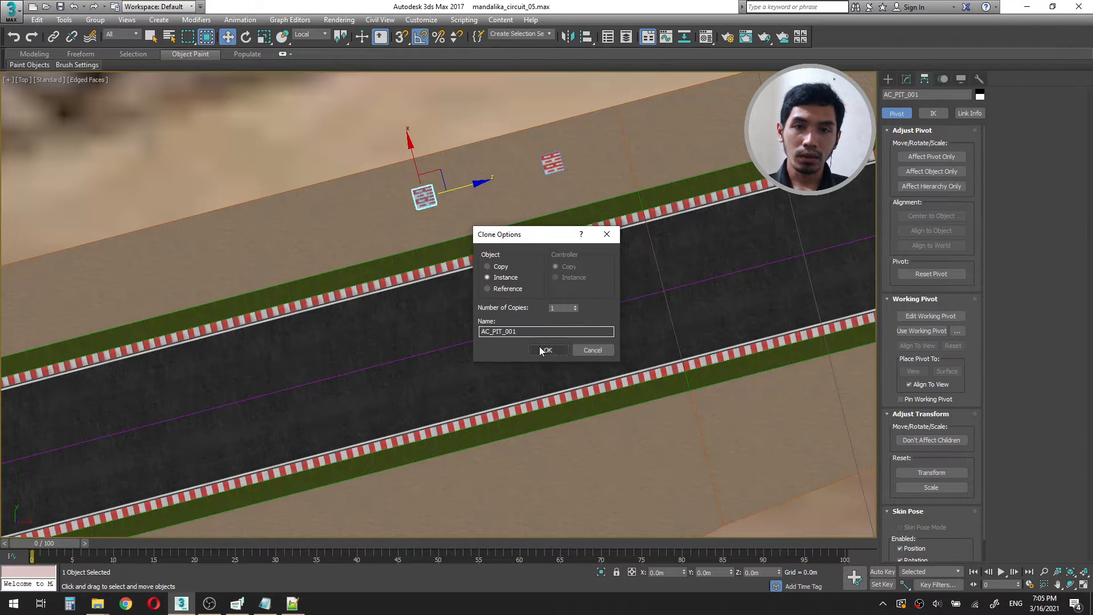
{"action": "left_click", "coordinate": [541, 350]}
{"action": "left_click_drag", "start_coordinate": [909, 96], "coordinate": [941, 95]}
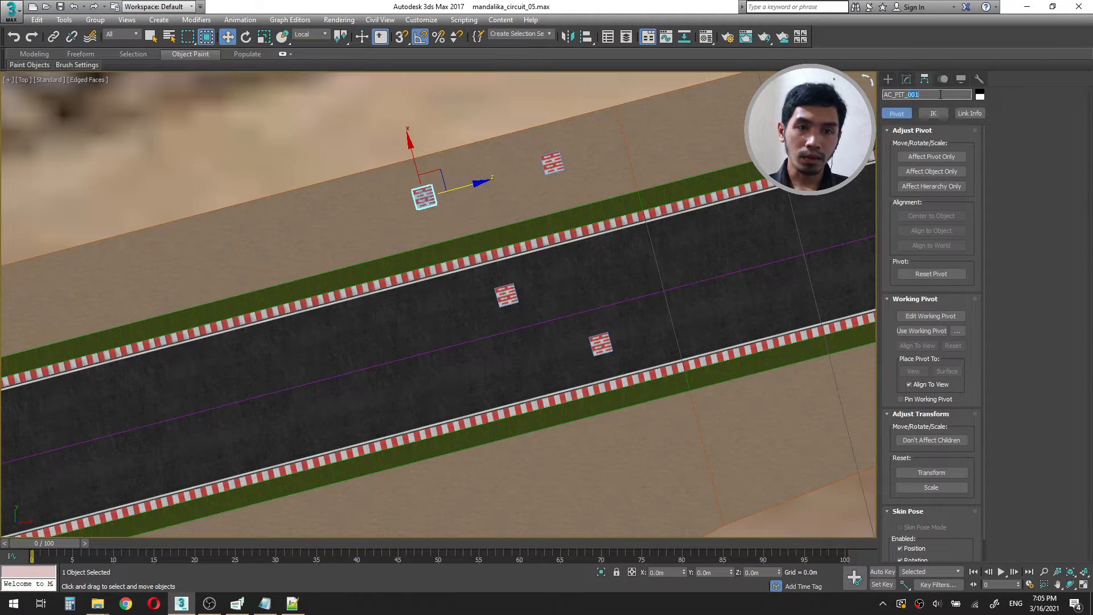
{"action": "left_click", "coordinate": [553, 163]}
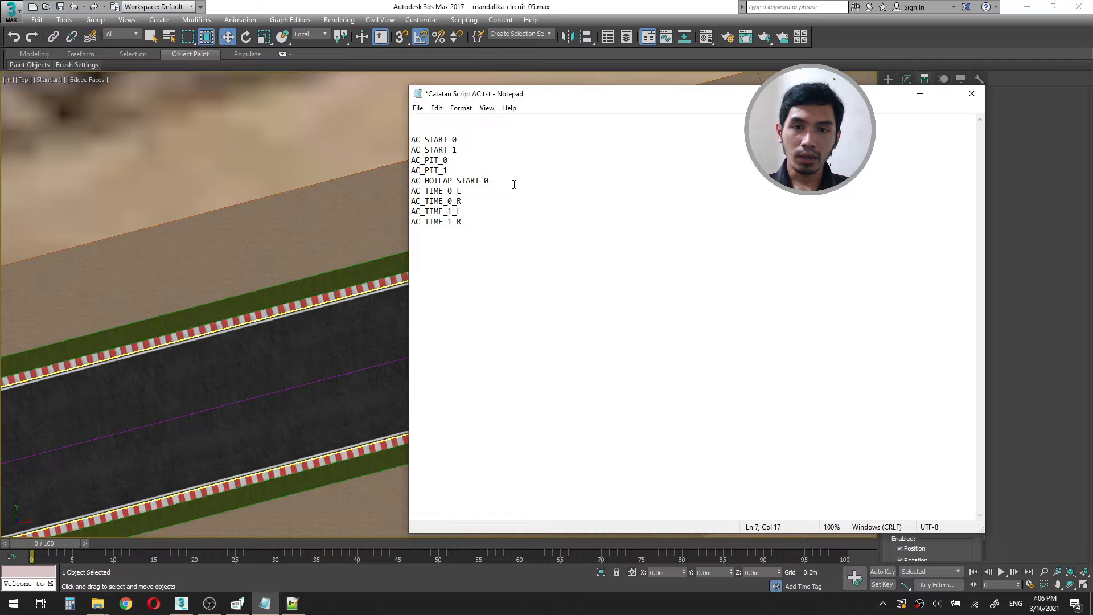
Copy the name AC_HOTLAP_START_0 from the notes and clone AC_PIT_0 as one instance onto the diagonal road section beyond the hairpin.
{"action": "left_click_drag", "start_coordinate": [440, 181], "coordinate": [411, 182]}
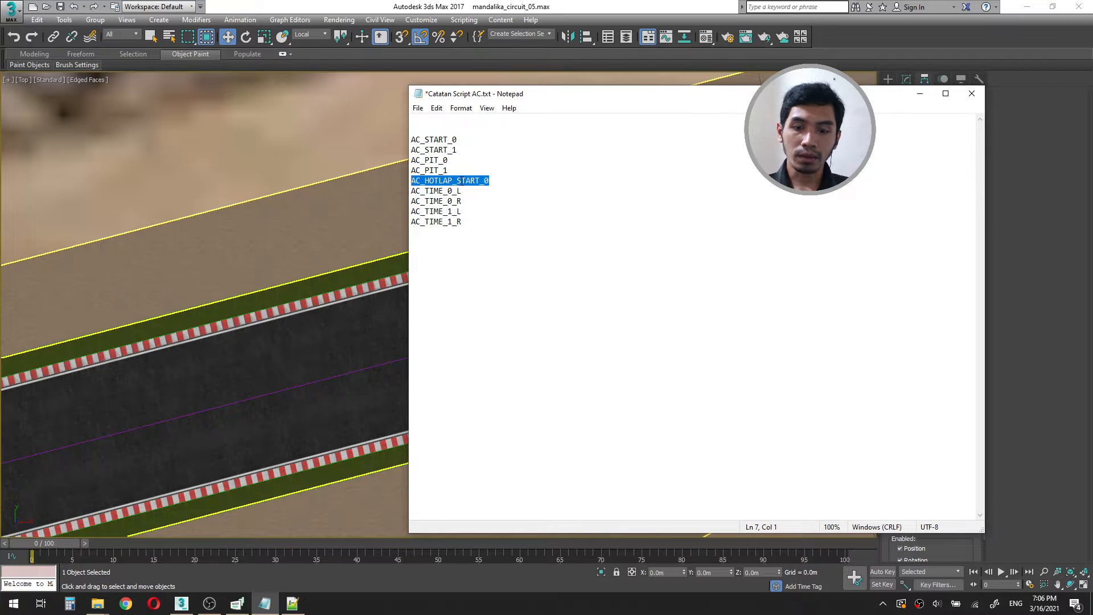
{"action": "key", "text": "alt+Tab"}
{"action": "middle_click_drag", "start_coordinate": [535, 290], "coordinate": [574, 222]}
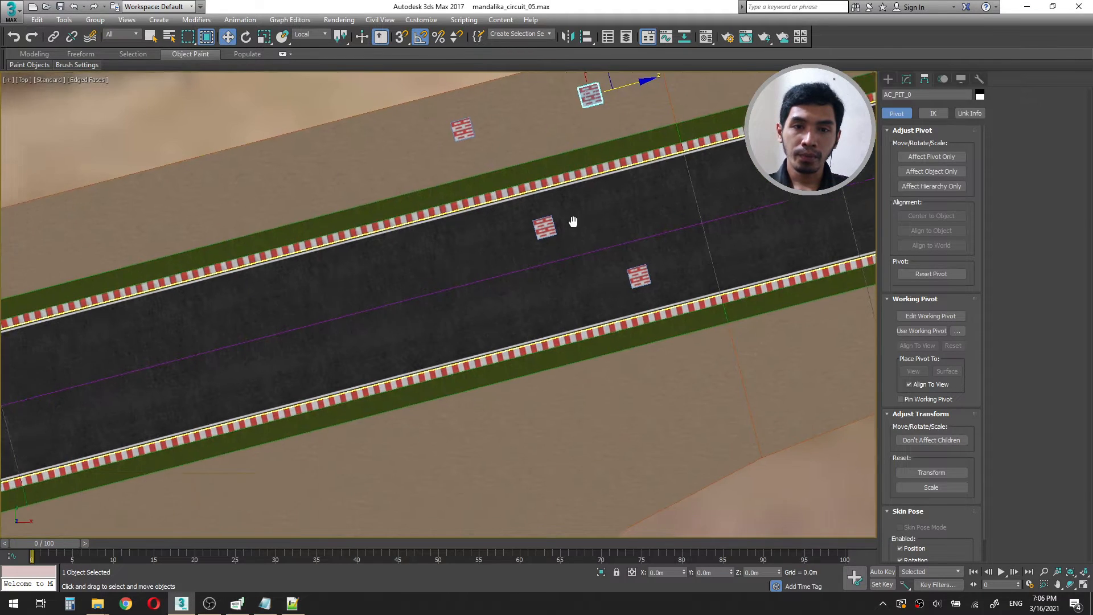
{"action": "scroll", "coordinate": [573, 222], "scroll_direction": "down", "scroll_amount": 1}
{"action": "scroll", "coordinate": [573, 222], "scroll_direction": "down", "scroll_amount": 6}
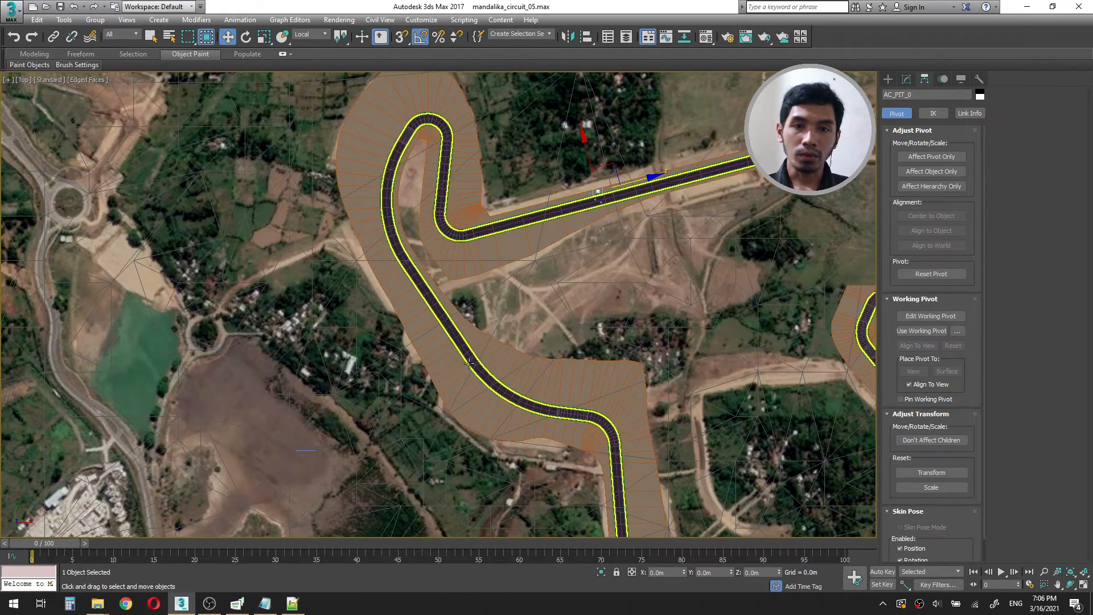
{"action": "scroll", "coordinate": [455, 336], "scroll_direction": "up", "scroll_amount": 3}
{"action": "middle_click_drag", "start_coordinate": [620, 198], "coordinate": [609, 261]}
{"action": "mouse_move", "coordinate": [730, 131]}
{"action": "left_mouse_down", "text": "shift"}
{"action": "mouse_move", "coordinate": [484, 440]}
{"action": "mouse_move", "coordinate": [455, 439]}
{"action": "left_mouse_up", "text": "shift"}
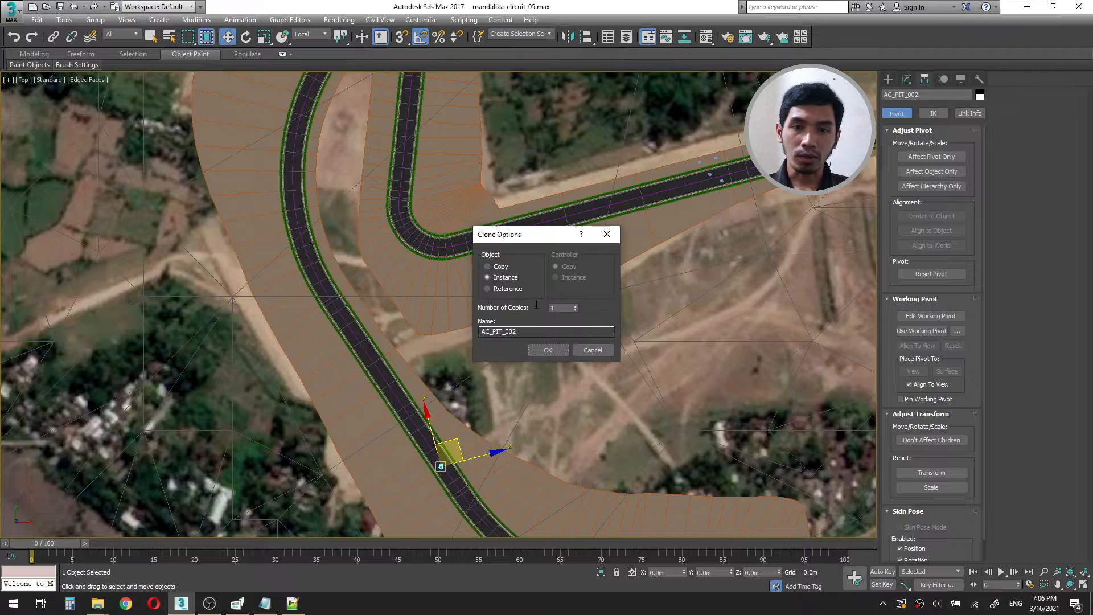
{"action": "left_click", "coordinate": [546, 350]}
Align the new clone with the road at Z rotation -145 on the centreline, and rename it AC_HOTLAP_START_0.
{"action": "scroll", "coordinate": [453, 298], "scroll_direction": "up", "scroll_amount": 8}
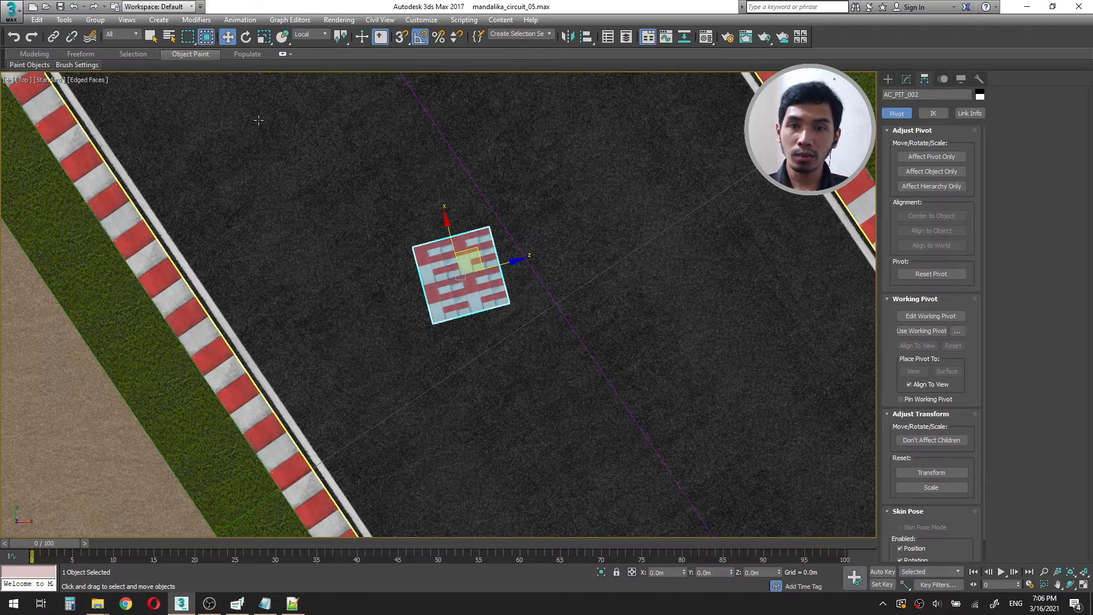
{"action": "left_click", "coordinate": [246, 37]}
{"action": "left_click_drag", "start_coordinate": [498, 319], "coordinate": [508, 245]}
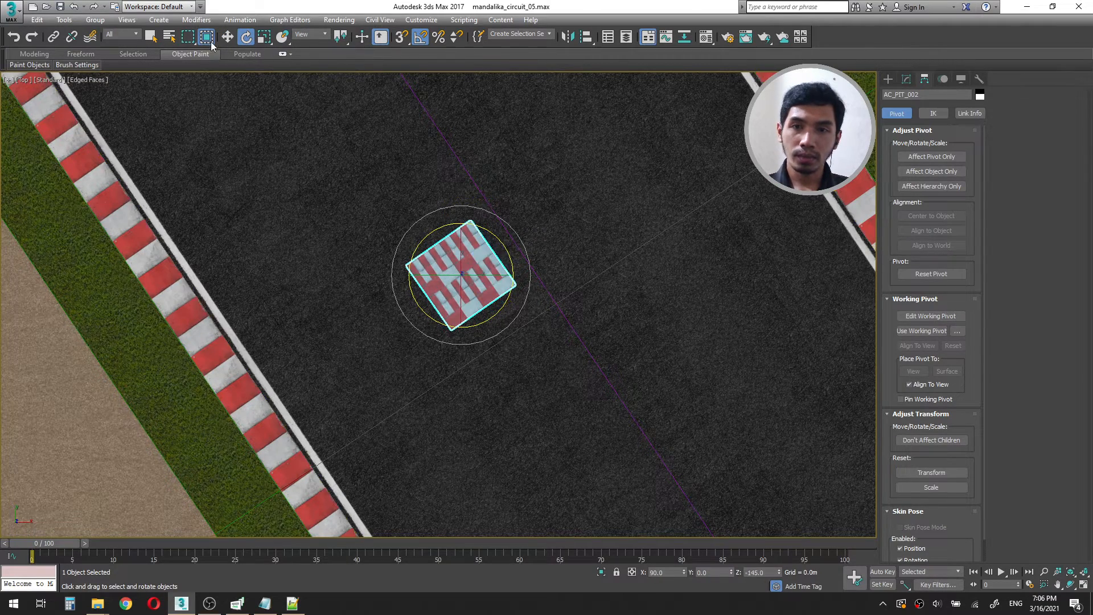
{"action": "left_click", "coordinate": [228, 37]}
{"action": "left_click_drag", "start_coordinate": [428, 271], "coordinate": [477, 232]}
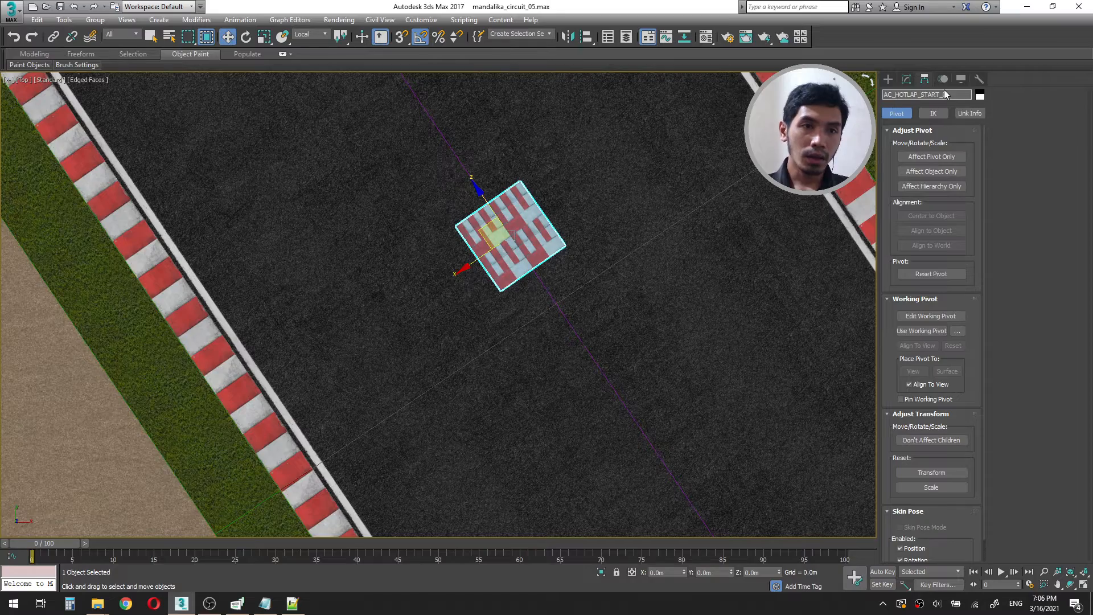
Return to the starting boxes and copy the name AC_TIME_0_L from the notes.
{"action": "scroll", "coordinate": [535, 301], "scroll_direction": "down", "scroll_amount": 12}
{"action": "middle_click_drag", "start_coordinate": [586, 212], "coordinate": [491, 344]}
{"action": "scroll", "coordinate": [621, 288], "scroll_direction": "up", "scroll_amount": 8}
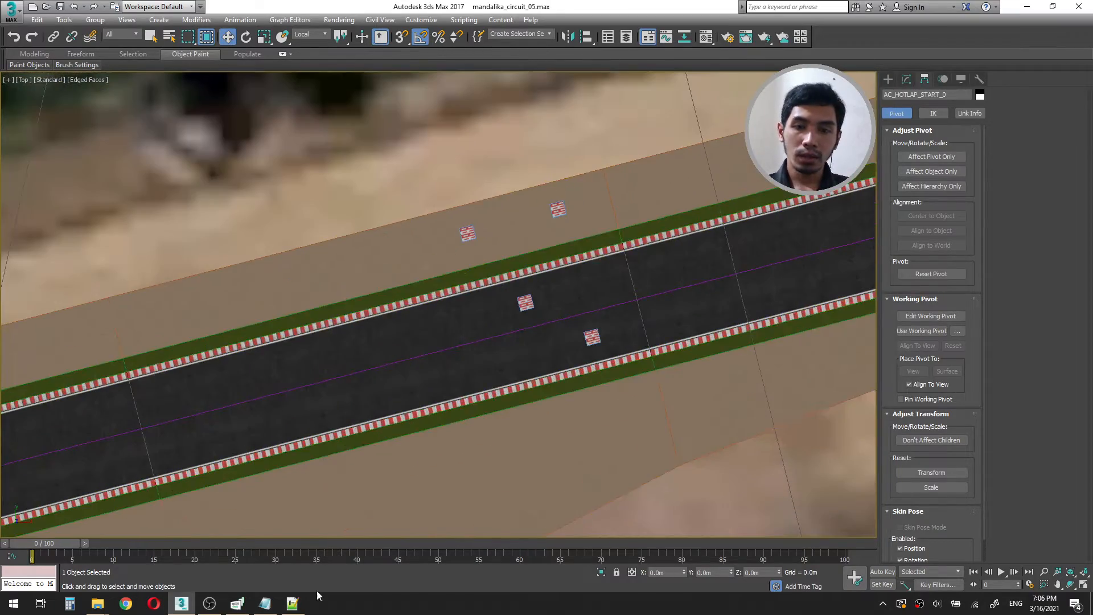
{"action": "left_click", "coordinate": [265, 603]}
{"action": "left_click", "coordinate": [476, 194]}
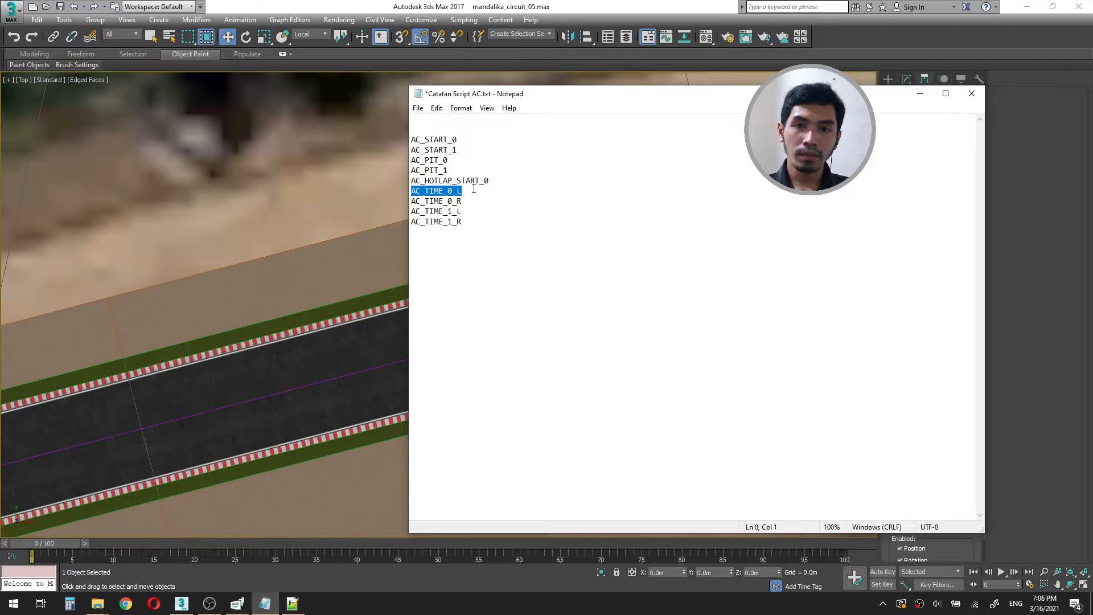
{"action": "left_click", "coordinate": [466, 190]}
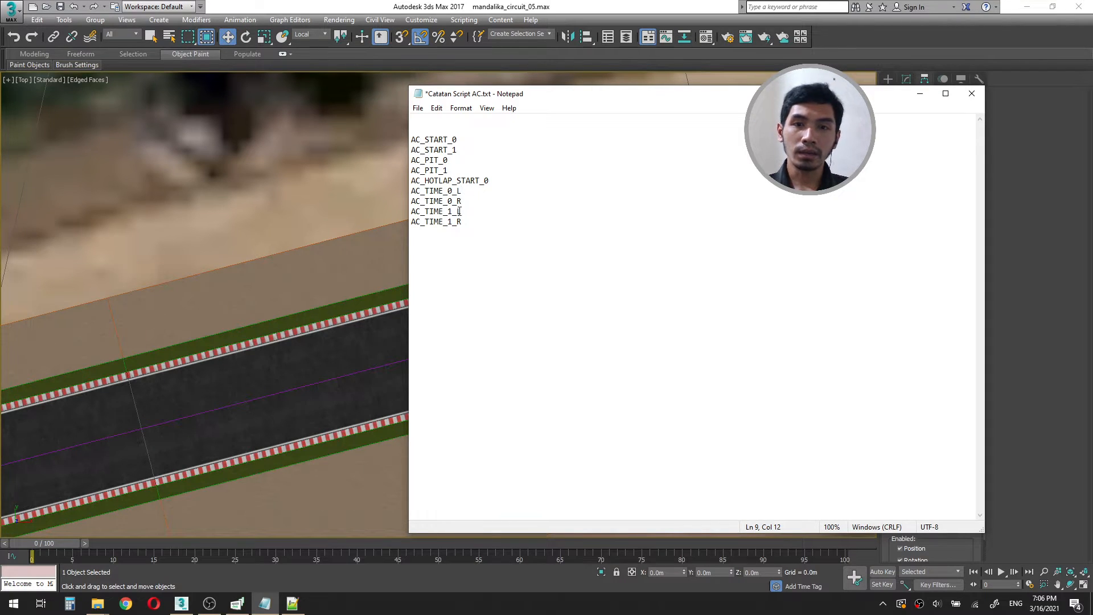
{"action": "left_click_drag", "start_coordinate": [479, 192], "coordinate": [393, 189]}
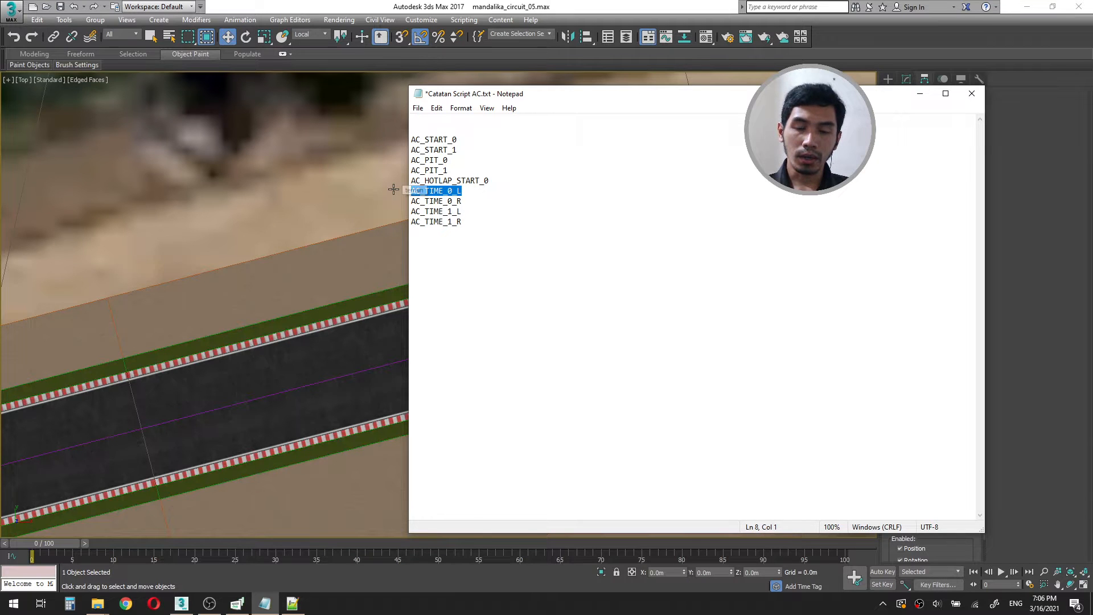
Clone the front pit box as one instance ahead of it at the runoff's outer edge, and rename it AC_TIME_0_L.
{"action": "left_click", "coordinate": [316, 291]}
{"action": "scroll", "coordinate": [630, 192], "scroll_direction": "up", "scroll_amount": 1}
{"action": "scroll", "coordinate": [535, 220], "scroll_direction": "up", "scroll_amount": 2}
{"action": "middle_click_drag", "start_coordinate": [535, 221], "coordinate": [456, 300]}
{"action": "left_click", "coordinate": [454, 299]}
{"action": "mouse_move", "coordinate": [447, 281]}
{"action": "left_mouse_down", "text": "shift"}
{"action": "mouse_move", "coordinate": [500, 230]}
{"action": "mouse_move", "coordinate": [582, 196]}
{"action": "left_mouse_up", "text": "shift"}
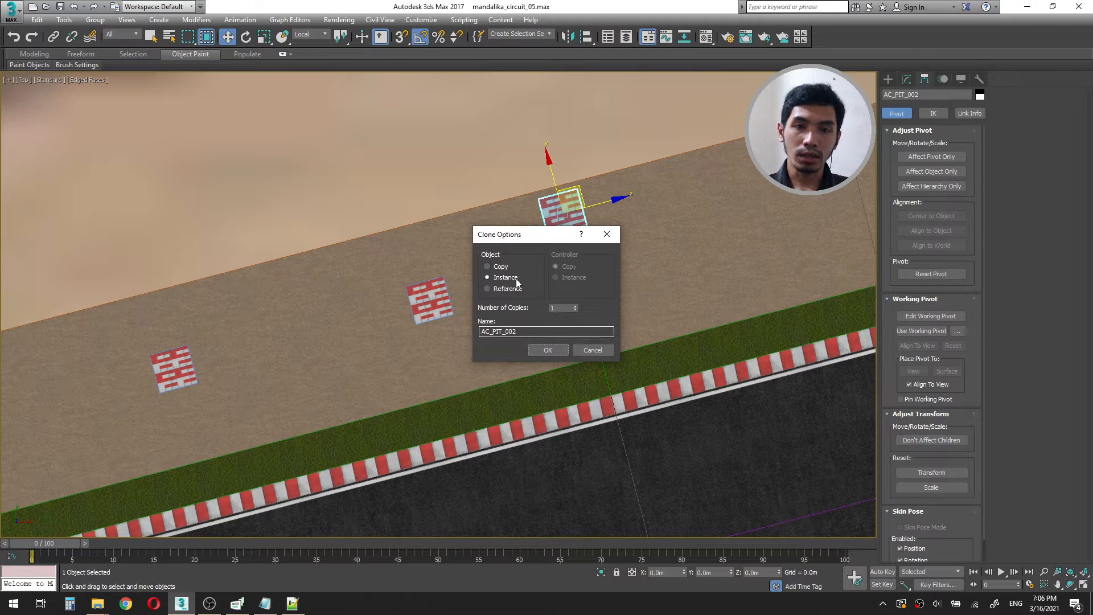
{"action": "left_click", "coordinate": [547, 349]}
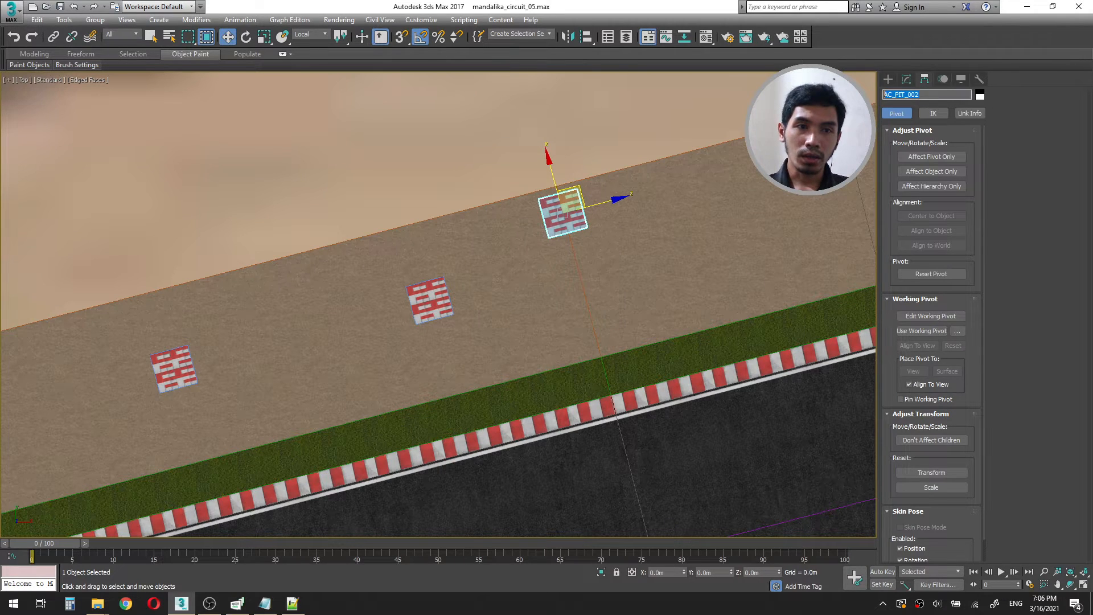
{"action": "type", "text": "AC_TIME_0_L"}
{"action": "key", "text": "Return"}
Clone AC_TIME_0_L as one instance across the road to the opposite runoff edge, naming the clone AC_TIME_0_R.
{"action": "scroll", "coordinate": [531, 148], "scroll_direction": "down", "scroll_amount": 5}
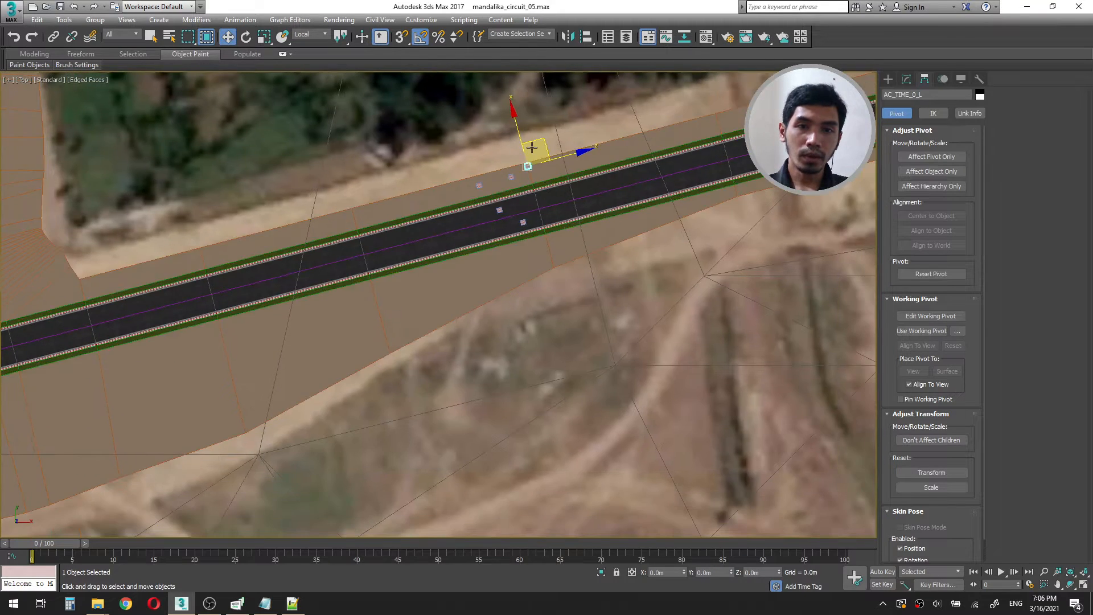
{"action": "scroll", "coordinate": [532, 148], "scroll_direction": "up", "scroll_amount": 4}
{"action": "mouse_move", "coordinate": [522, 176]}
{"action": "left_mouse_down", "text": "shift"}
{"action": "mouse_move", "coordinate": [571, 365]}
{"action": "mouse_move", "coordinate": [589, 369]}
{"action": "left_mouse_up", "text": "shift"}
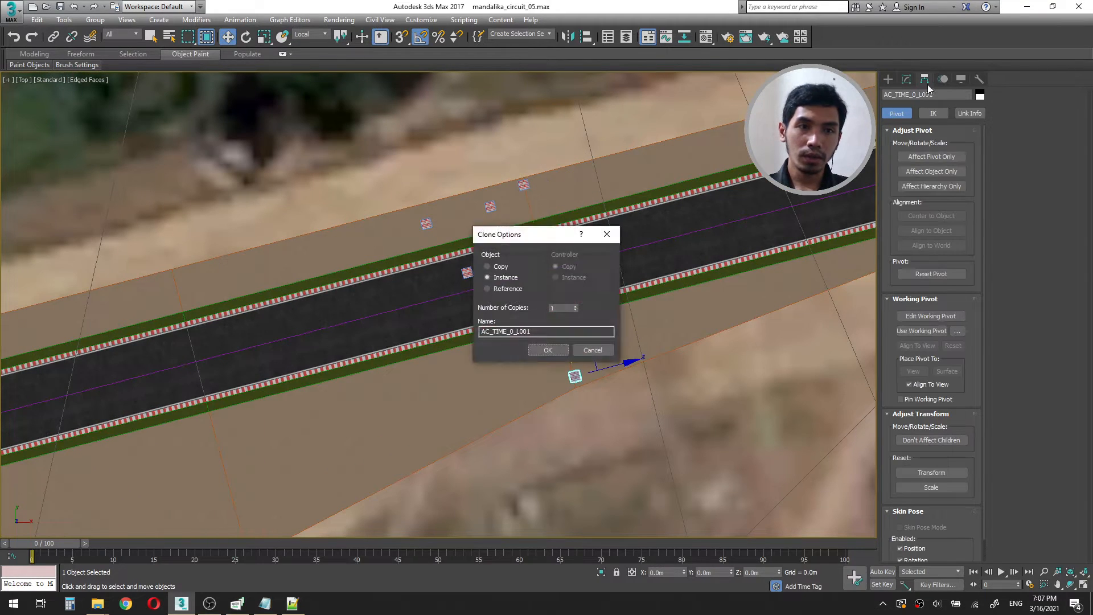
{"action": "left_click_drag", "start_coordinate": [519, 332], "coordinate": [547, 330]}
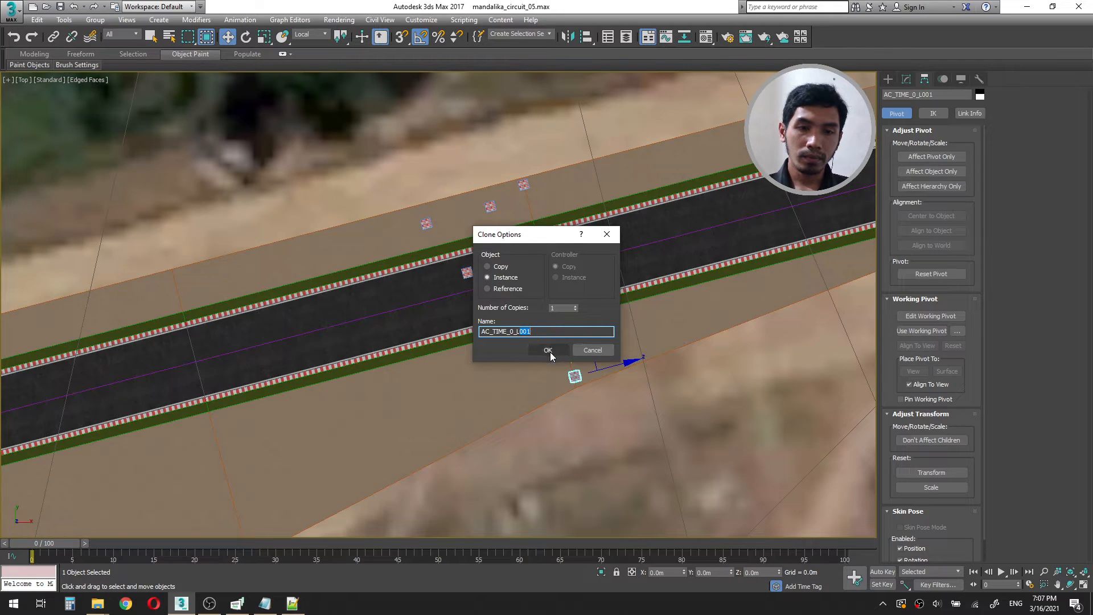
{"action": "key", "text": "BackSpace"}
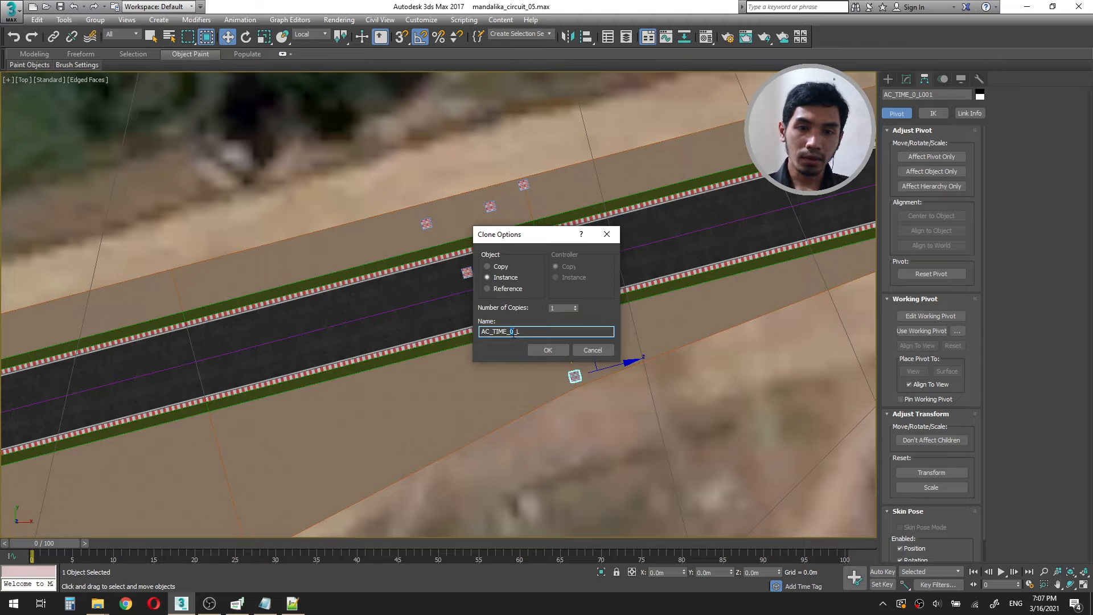
{"action": "key", "text": "BackSpace"}
{"action": "type", "text": "R"}
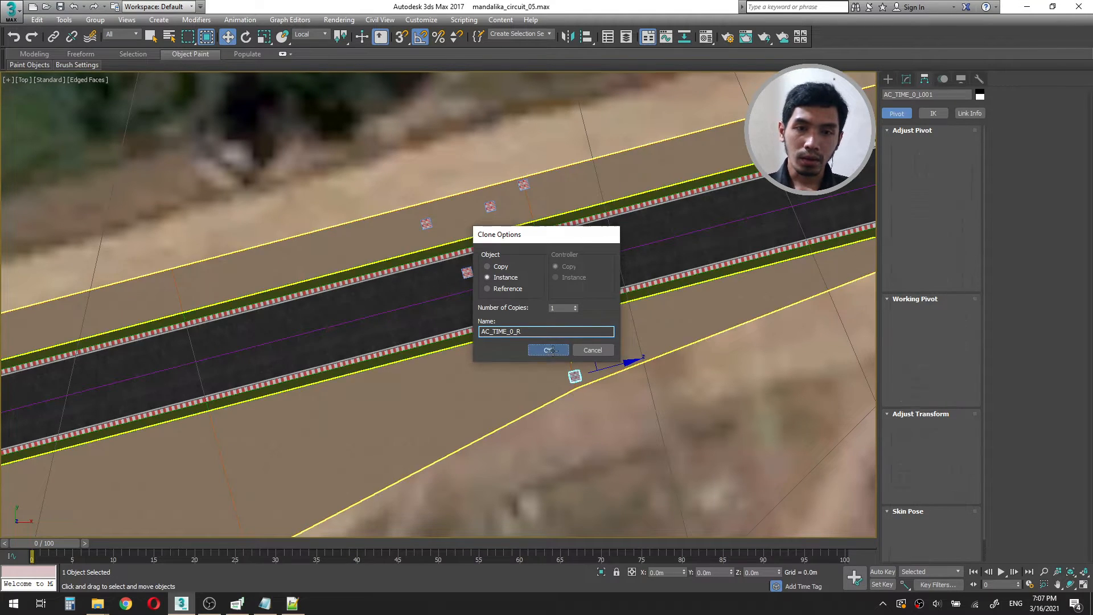
{"action": "left_click", "coordinate": [552, 353]}
Clone AC_TIME_0_L and AC_TIME_0_R together as one instance onto the near-vertical road section on the circuit's east side.
{"action": "left_click", "coordinate": [524, 184]}
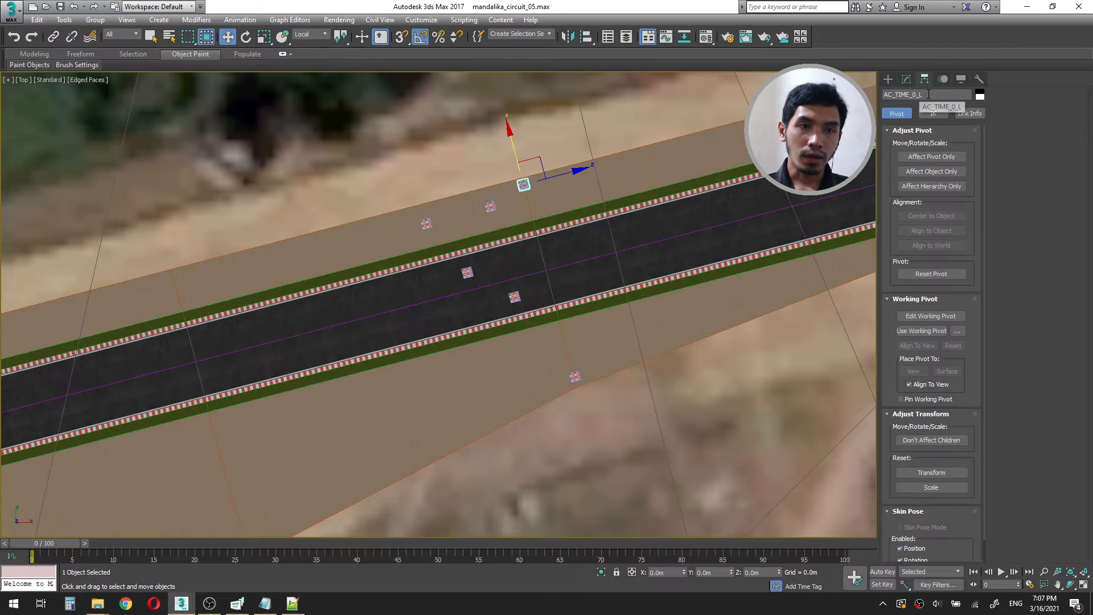
{"action": "left_click", "coordinate": [573, 377]}
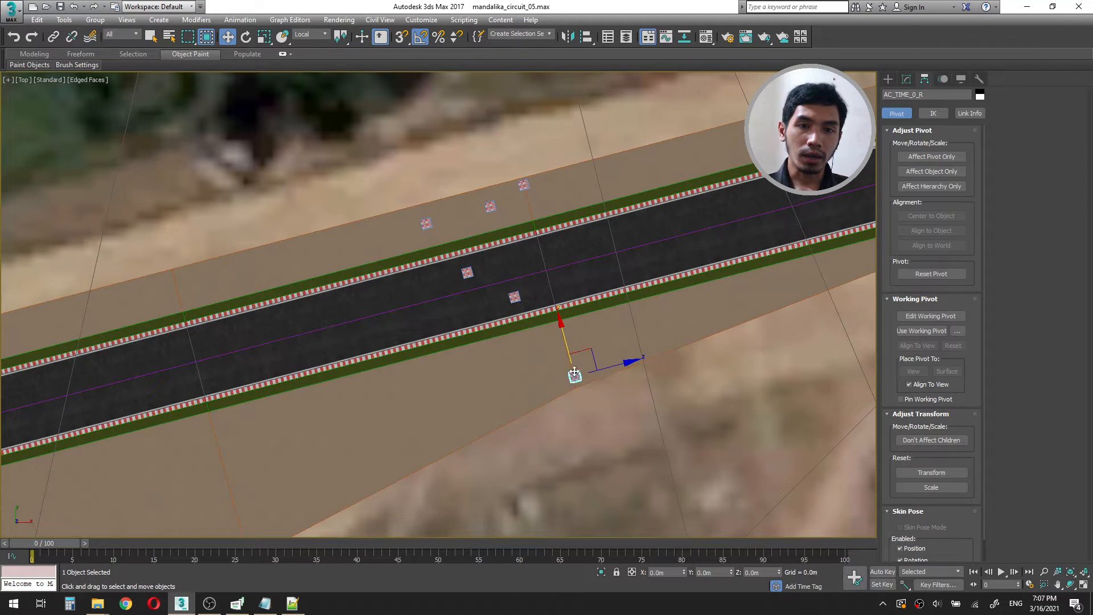
{"action": "scroll", "coordinate": [545, 234], "scroll_direction": "up", "scroll_amount": 3}
{"action": "mouse_move", "coordinate": [513, 234]}
{"action": "middle_mouse_down"}
{"action": "mouse_move", "coordinate": [486, 160]}
{"action": "mouse_move", "coordinate": [490, 174]}
{"action": "middle_mouse_up"}
{"action": "scroll", "coordinate": [483, 174], "scroll_direction": "down", "scroll_amount": 2}
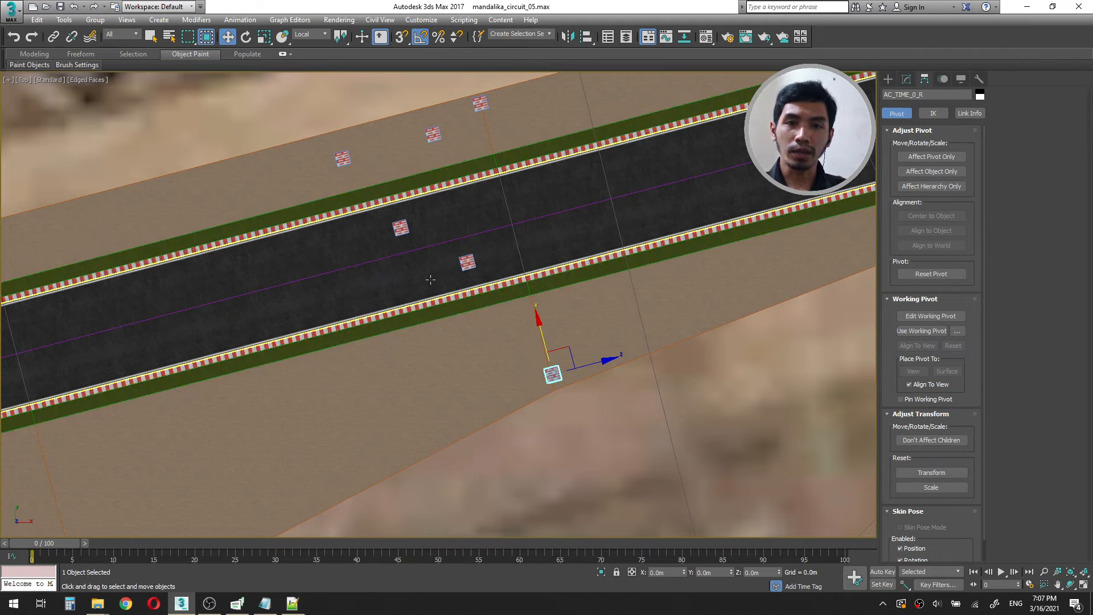
{"action": "left_click", "coordinate": [480, 103], "text": "ctrl"}
{"action": "scroll", "coordinate": [507, 195], "scroll_direction": "down", "scroll_amount": 4}
{"action": "scroll", "coordinate": [470, 259], "scroll_direction": "down", "scroll_amount": 5}
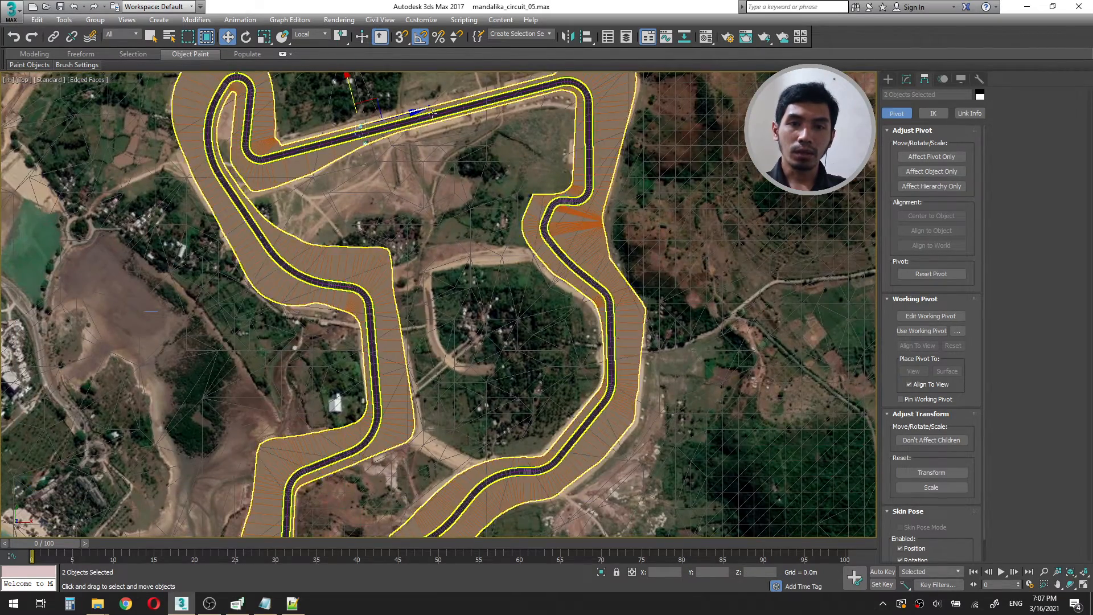
{"action": "mouse_move", "coordinate": [372, 99]}
{"action": "left_mouse_down", "text": "shift"}
{"action": "mouse_move", "coordinate": [569, 259]}
{"action": "mouse_move", "coordinate": [620, 328]}
{"action": "left_mouse_up", "text": "shift"}
{"action": "left_click", "coordinate": [548, 350]}
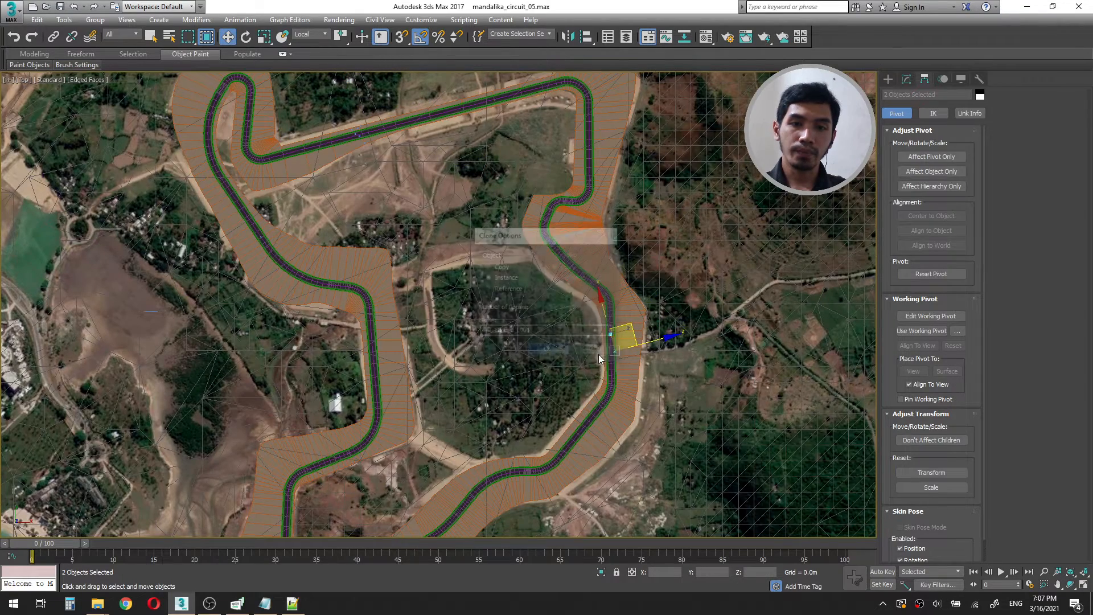
Rotate the cloned pair in View coordinates to line up with the road centreline, adding a 1.54° turn about Z without angle snap.
{"action": "scroll", "coordinate": [640, 352], "scroll_direction": "up", "scroll_amount": 8}
{"action": "left_click", "coordinate": [323, 39]}
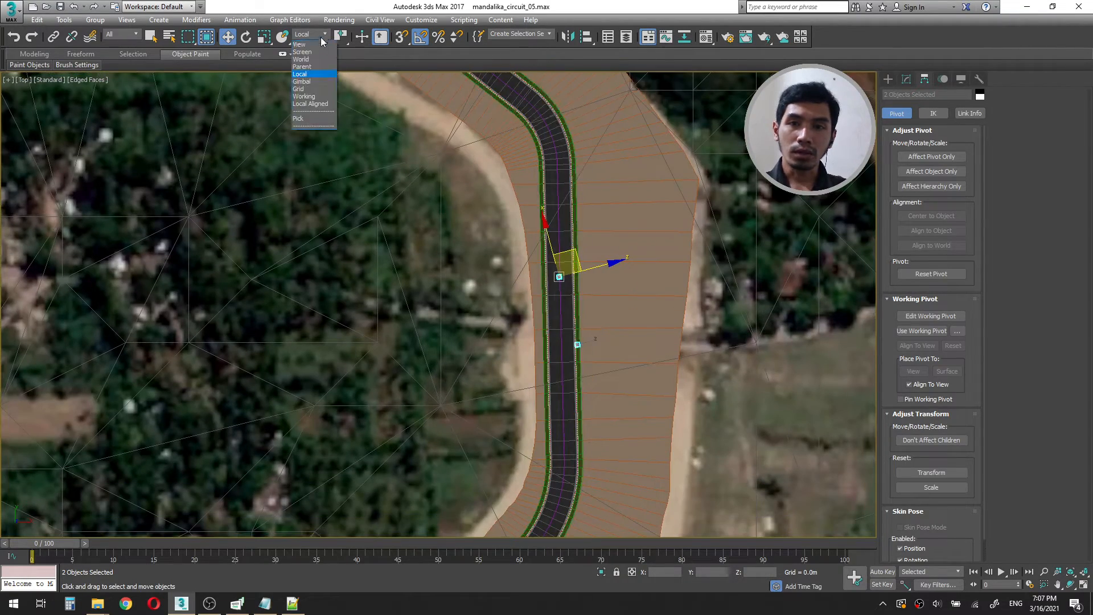
{"action": "left_click", "coordinate": [316, 45]}
{"action": "key", "text": "e"}
{"action": "scroll", "coordinate": [563, 296], "scroll_direction": "up", "scroll_amount": 5}
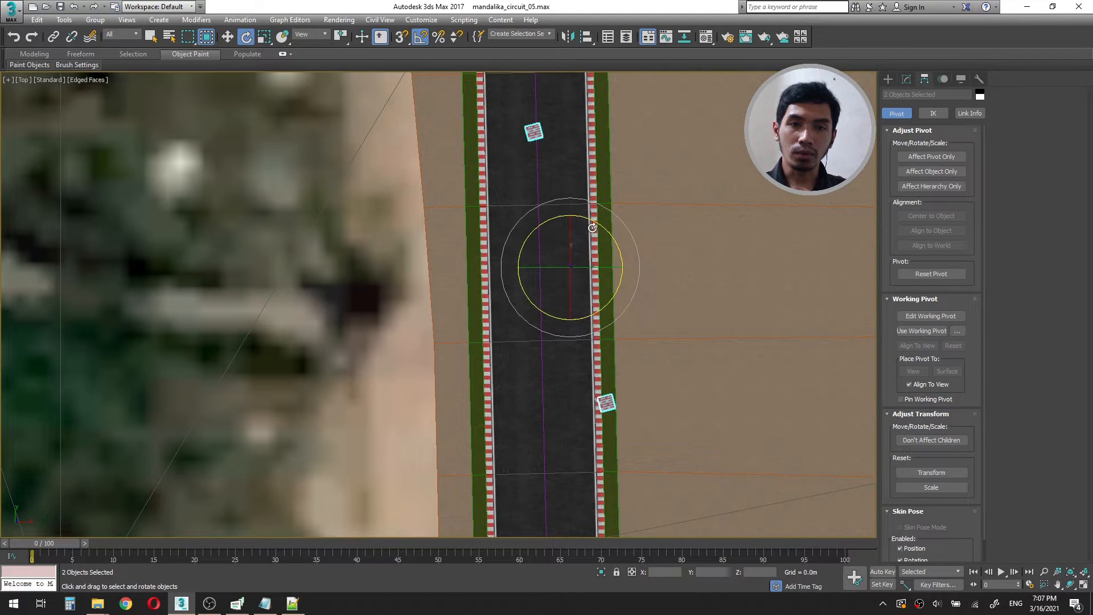
{"action": "left_click_drag", "start_coordinate": [592, 233], "coordinate": [565, 259]}
{"action": "left_click", "coordinate": [228, 38]}
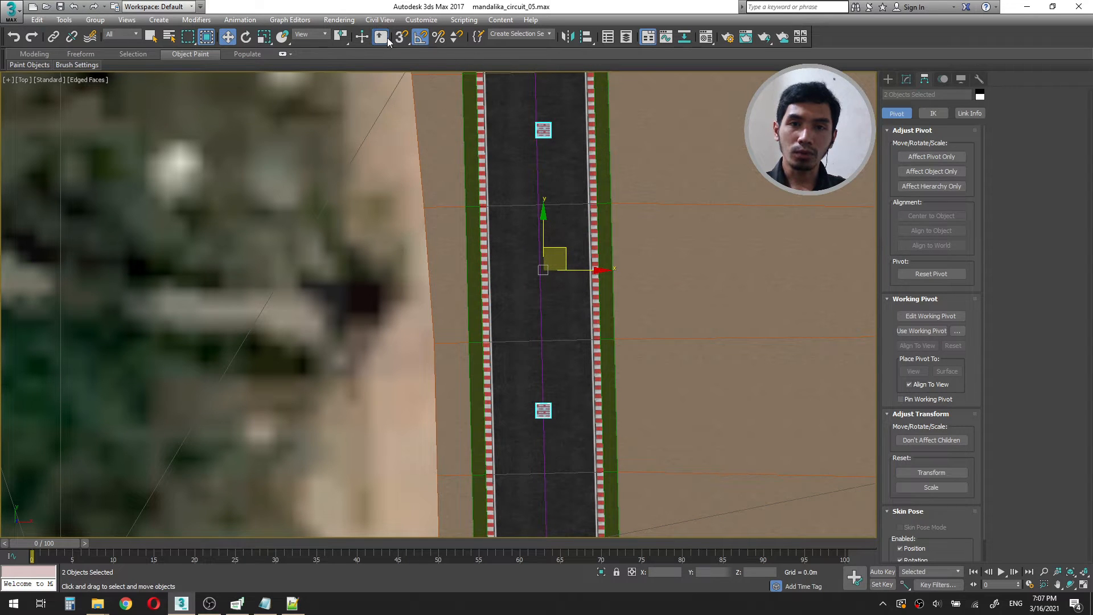
{"action": "left_click", "coordinate": [246, 38]}
{"action": "mouse_move", "coordinate": [577, 223]}
{"action": "left_mouse_down"}
{"action": "mouse_move", "coordinate": [571, 229]}
{"action": "mouse_move", "coordinate": [579, 224]}
{"action": "left_mouse_up"}
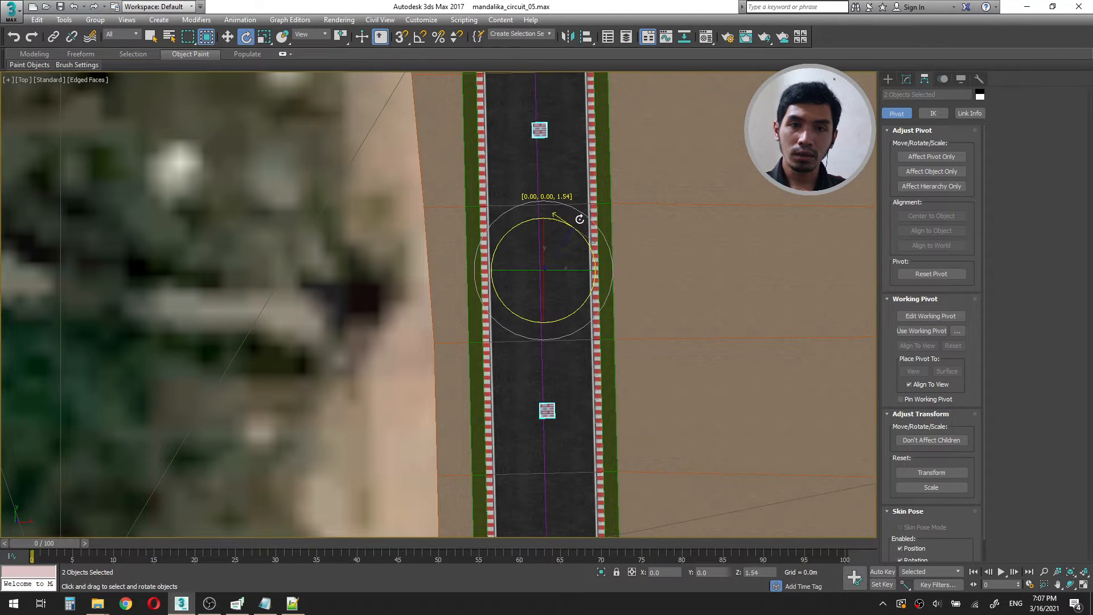
Rotate both cloned timing boxes -90° about Z in View coordinates with angle snap, placing them on opposite sides of the road.
{"action": "left_click", "coordinate": [228, 37]}
{"action": "left_click", "coordinate": [539, 130]}
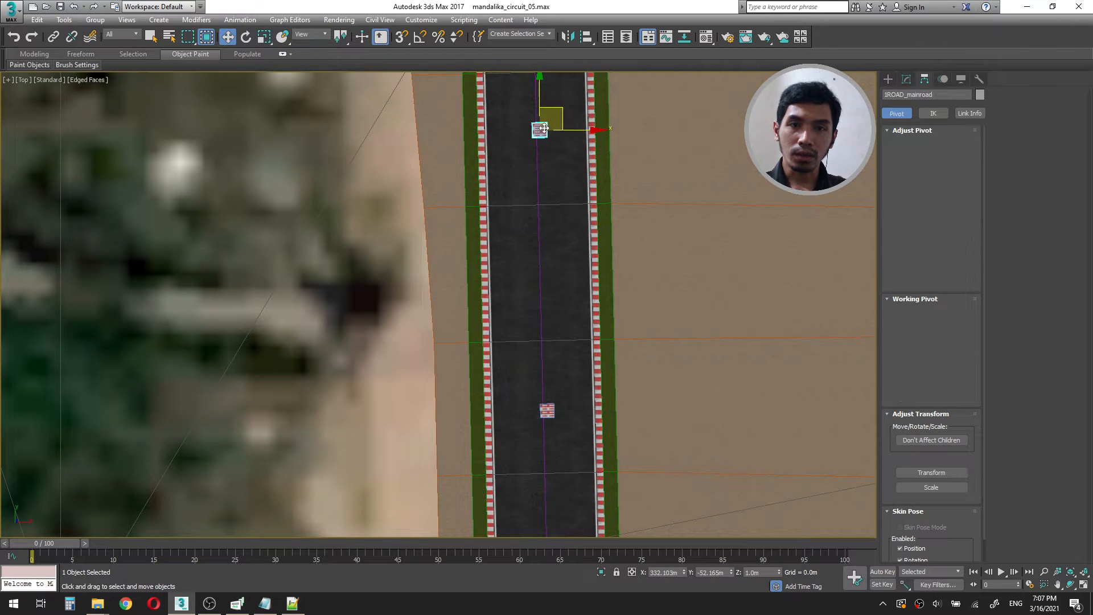
{"action": "left_click", "coordinate": [312, 34]}
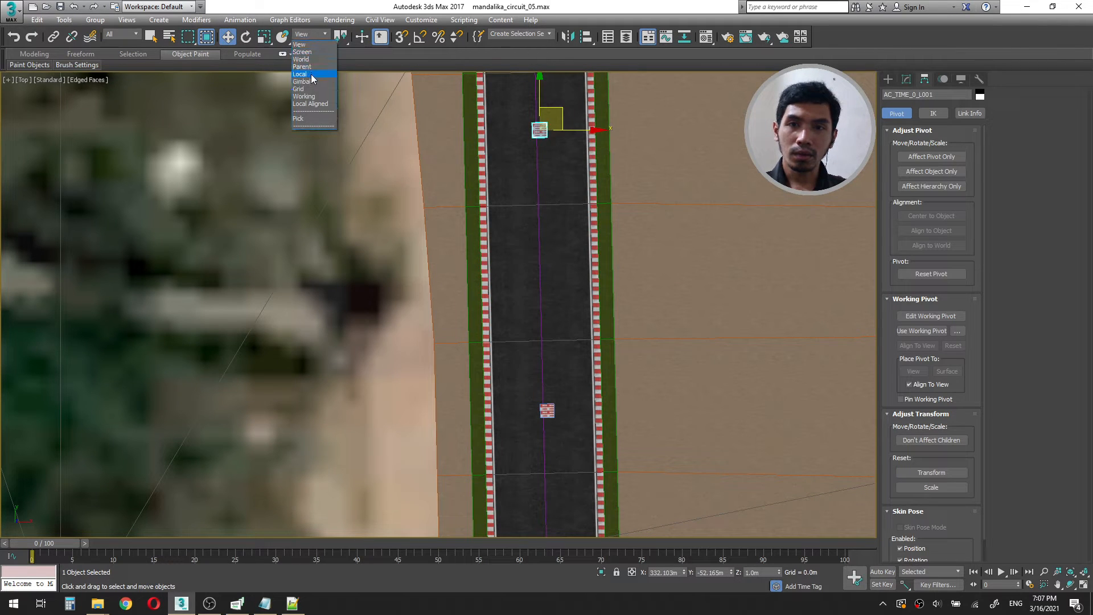
{"action": "left_click", "coordinate": [312, 79]}
{"action": "left_click", "coordinate": [551, 411], "text": "ctrl"}
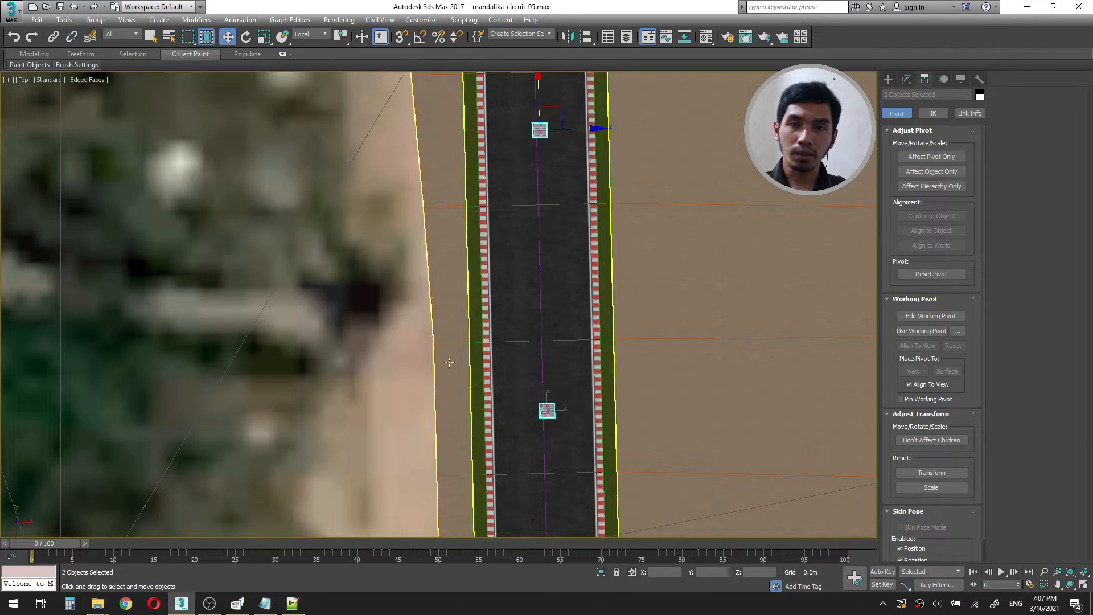
{"action": "left_click", "coordinate": [306, 35]}
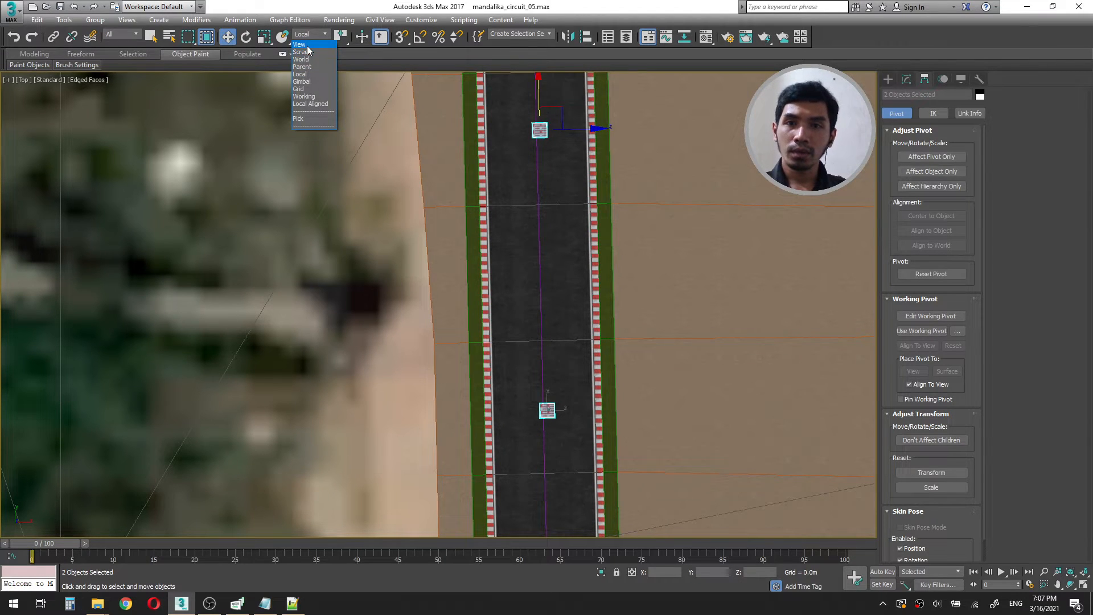
{"action": "left_click", "coordinate": [299, 44]}
{"action": "left_click", "coordinate": [246, 36]}
{"action": "left_click_drag", "start_coordinate": [564, 226], "coordinate": [604, 269]}
{"action": "key", "text": "a"}
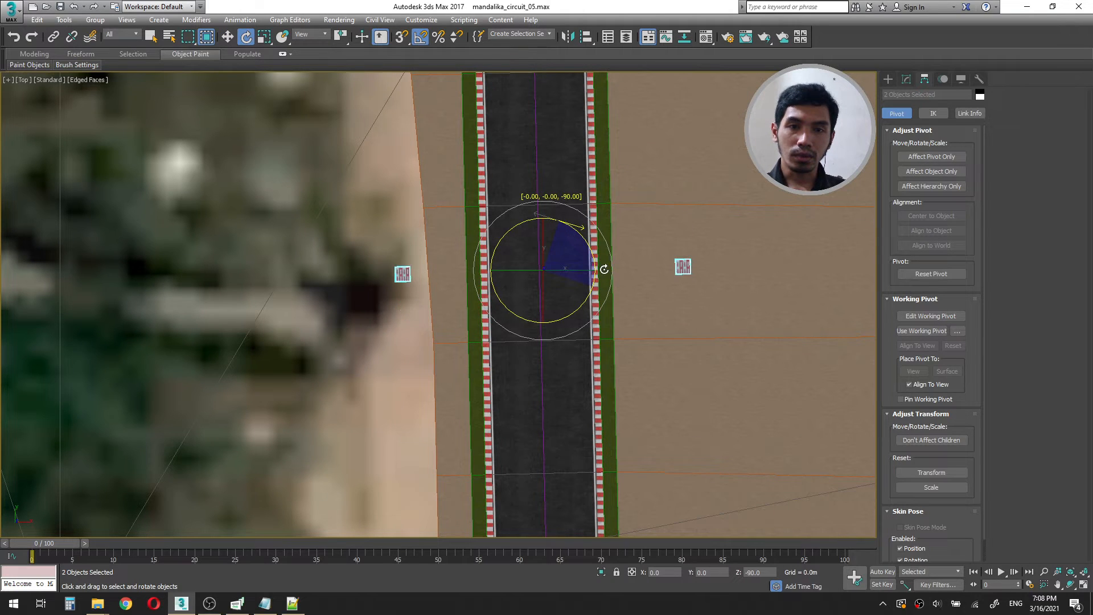
Move AC_TIME_0_R001 and AC_TIME_0_L001 along their local X axes to the outer runoff edges on either side of the road.
{"action": "left_click", "coordinate": [228, 37]}
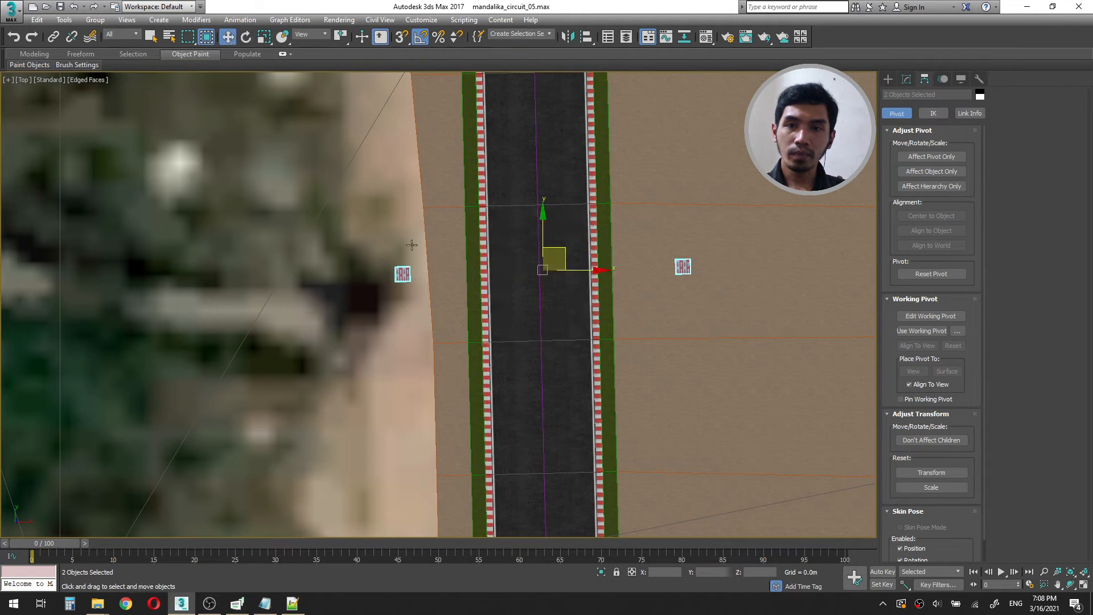
{"action": "left_click", "coordinate": [402, 273]}
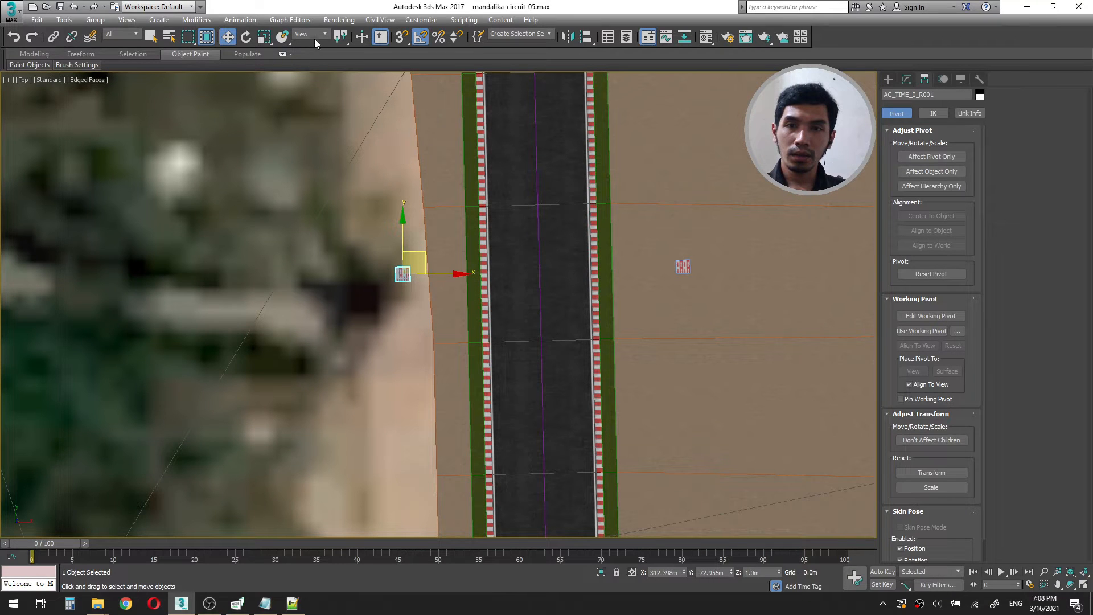
{"action": "left_click", "coordinate": [316, 34]}
{"action": "left_click", "coordinate": [304, 80]}
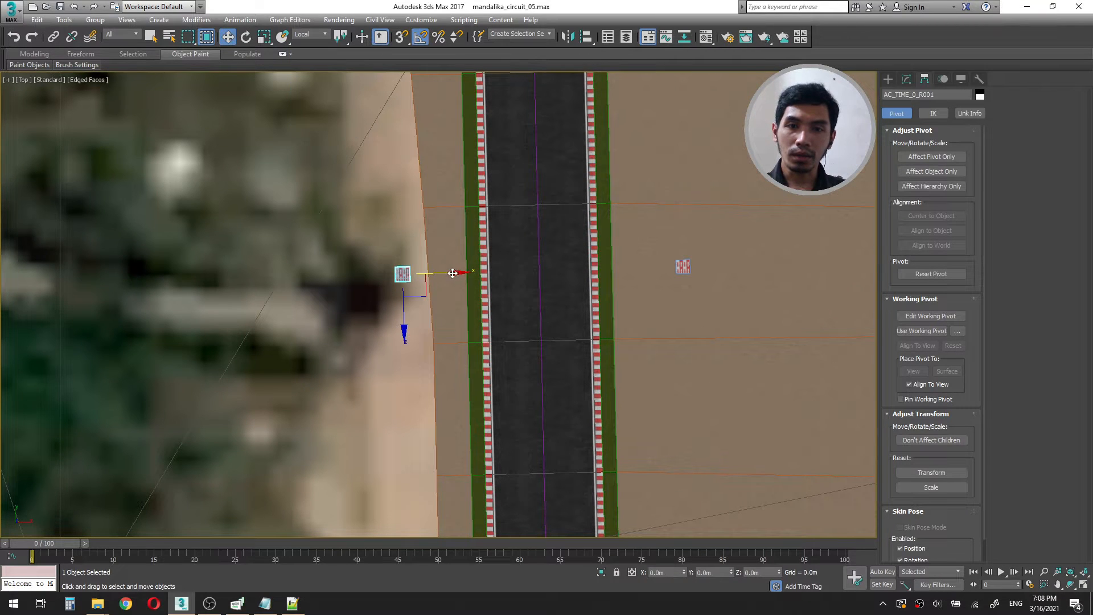
{"action": "left_click_drag", "start_coordinate": [446, 272], "coordinate": [482, 271]}
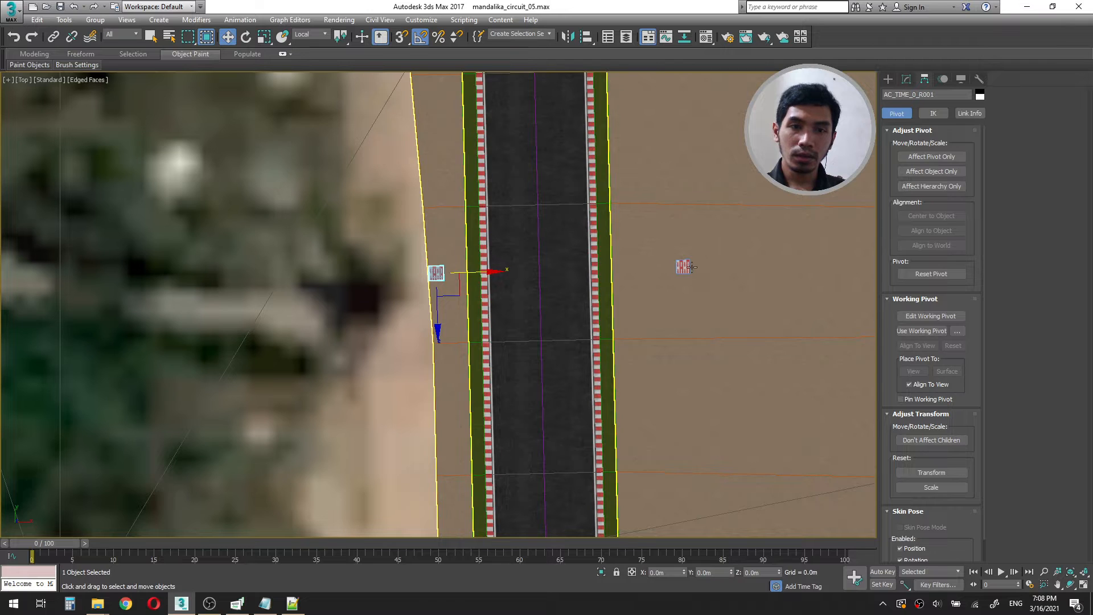
{"action": "left_click", "coordinate": [683, 267]}
{"action": "scroll", "coordinate": [686, 266], "scroll_direction": "down", "scroll_amount": 4}
{"action": "middle_click_drag", "start_coordinate": [720, 265], "coordinate": [572, 265]}
{"action": "left_click_drag", "start_coordinate": [582, 264], "coordinate": [704, 268]}
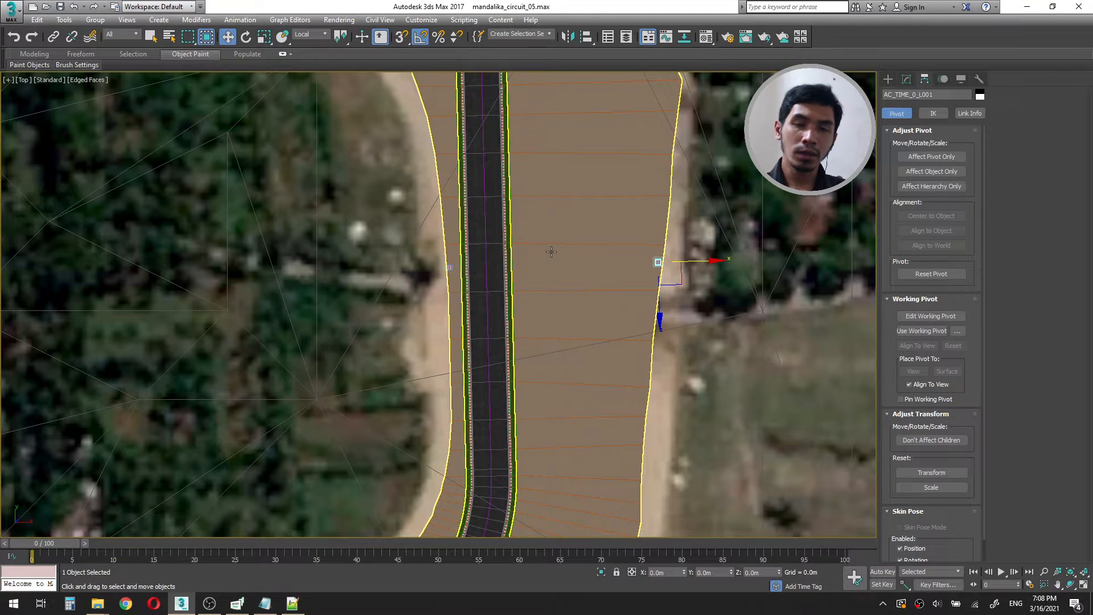
Clone AC_TIME_0_R001 and AC_TIME_0_L001 together as one instance onto the near-vertical road section on the circuit's west side, spanning the road.
{"action": "scroll", "coordinate": [476, 114], "scroll_direction": "down", "scroll_amount": 3}
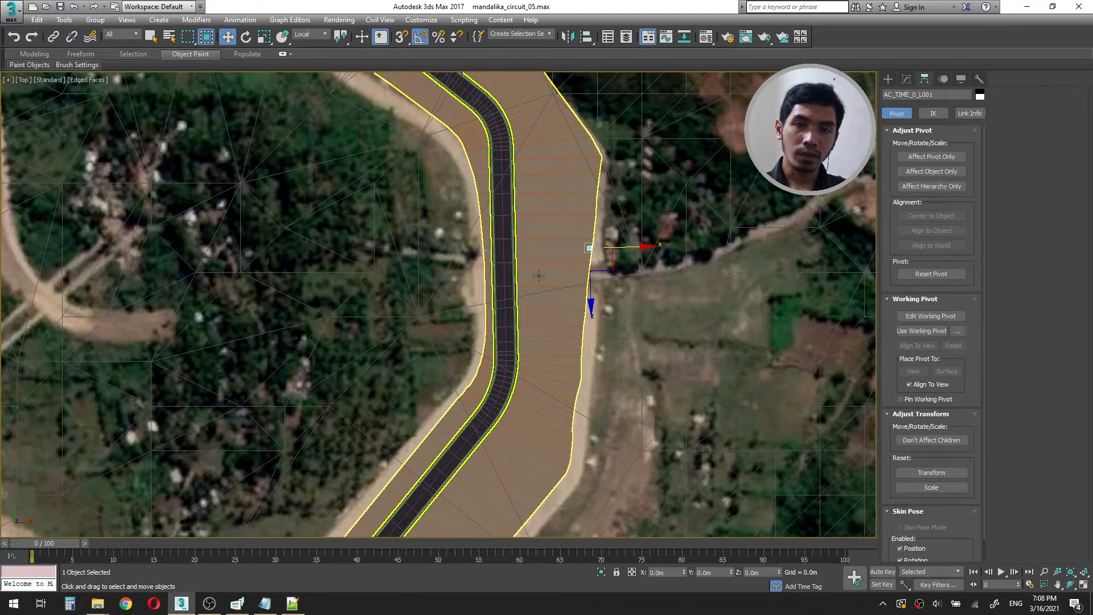
{"action": "scroll", "coordinate": [507, 249], "scroll_direction": "up", "scroll_amount": 3}
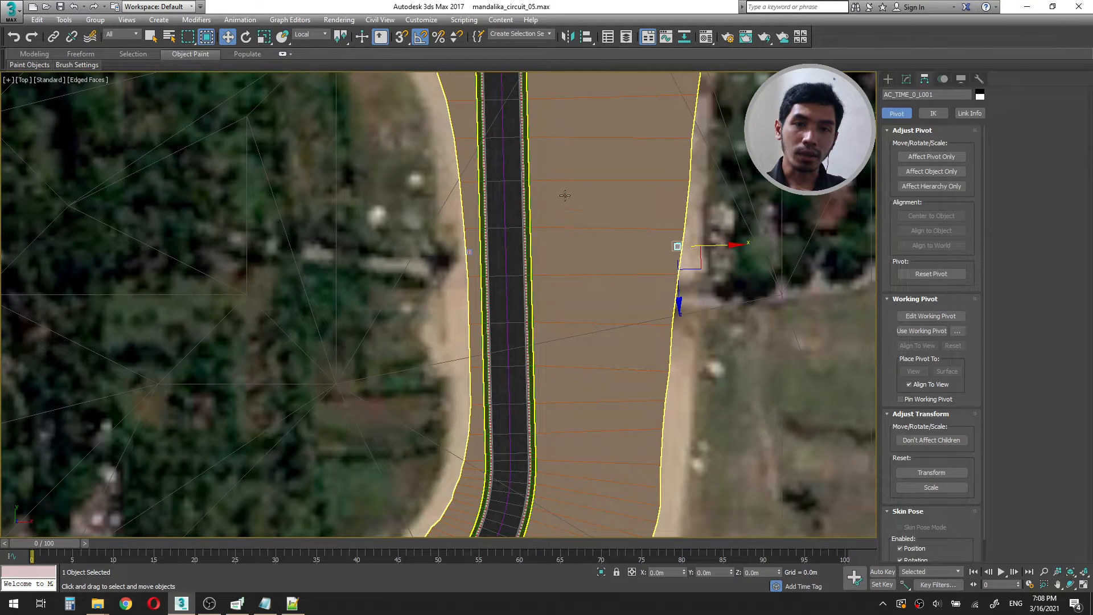
{"action": "middle_click_drag", "start_coordinate": [566, 324], "coordinate": [600, 270]}
{"action": "scroll", "coordinate": [526, 209], "scroll_direction": "up", "scroll_amount": 3}
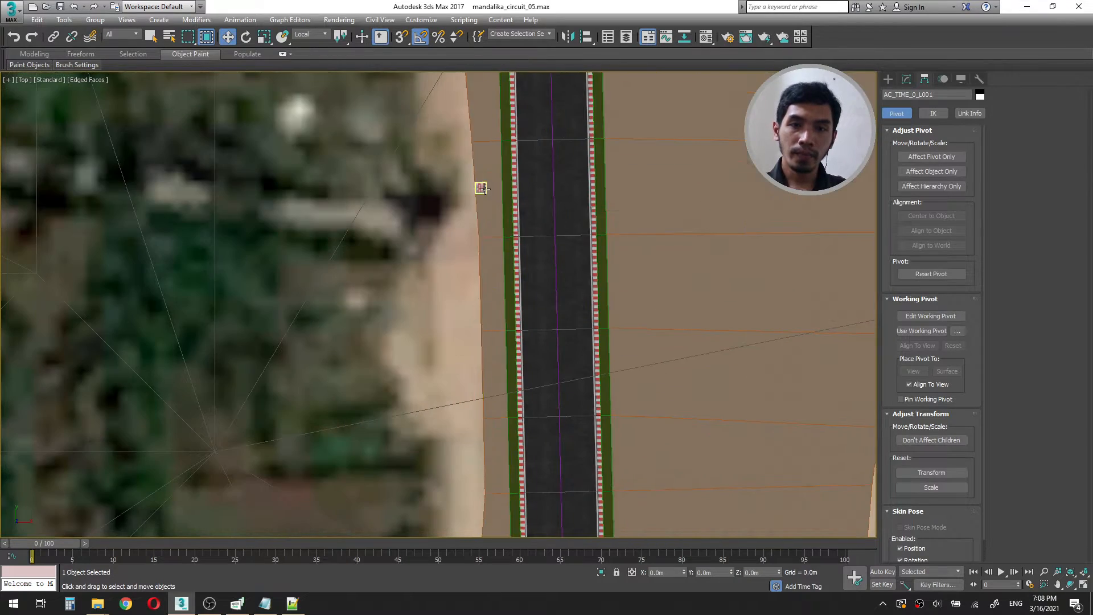
{"action": "scroll", "coordinate": [629, 174], "scroll_direction": "down", "scroll_amount": 5}
{"action": "scroll", "coordinate": [630, 174], "scroll_direction": "up", "scroll_amount": 1}
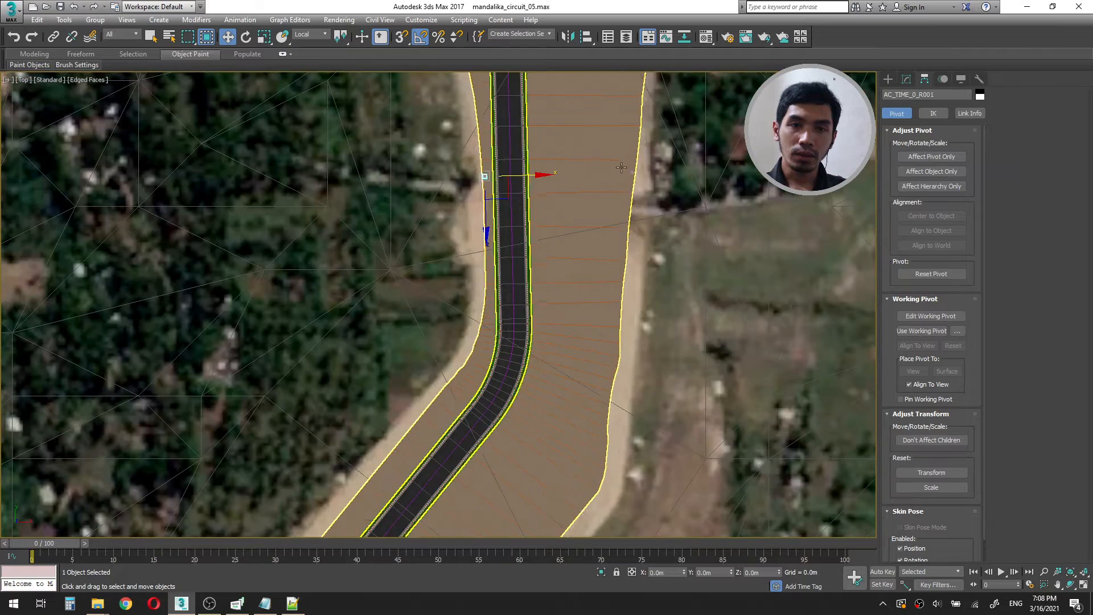
{"action": "left_click", "coordinate": [629, 174], "text": "ctrl"}
{"action": "middle_click_drag", "start_coordinate": [629, 174], "coordinate": [822, 229]}
{"action": "left_click_drag", "start_coordinate": [822, 229], "coordinate": [49, 249], "text": "shift"}
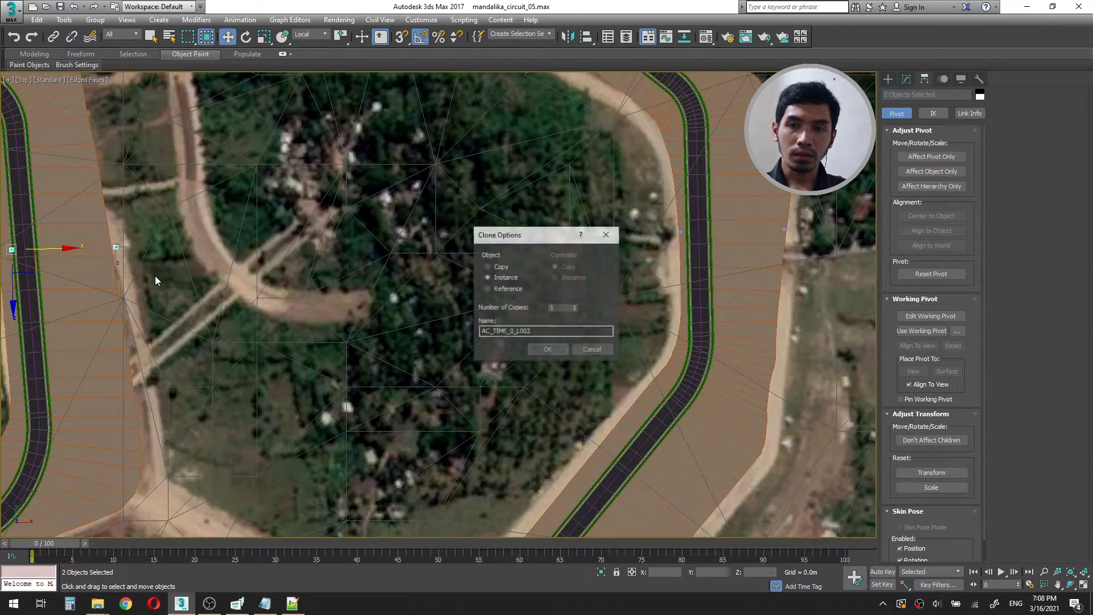
{"action": "left_click", "coordinate": [534, 352]}
{"action": "mouse_move", "coordinate": [69, 252]}
{"action": "middle_mouse_down"}
{"action": "mouse_move", "coordinate": [295, 244]}
{"action": "mouse_move", "coordinate": [405, 281]}
{"action": "middle_mouse_up"}
{"action": "scroll", "coordinate": [295, 244], "scroll_direction": "up", "scroll_amount": 4}
{"action": "left_click_drag", "start_coordinate": [282, 271], "coordinate": [256, 272]}
Rotate the cloned pair about Z in View coordinates until it runs roughly along the road, and move it onto the track.
{"action": "key", "text": "e"}
{"action": "left_click", "coordinate": [312, 34]}
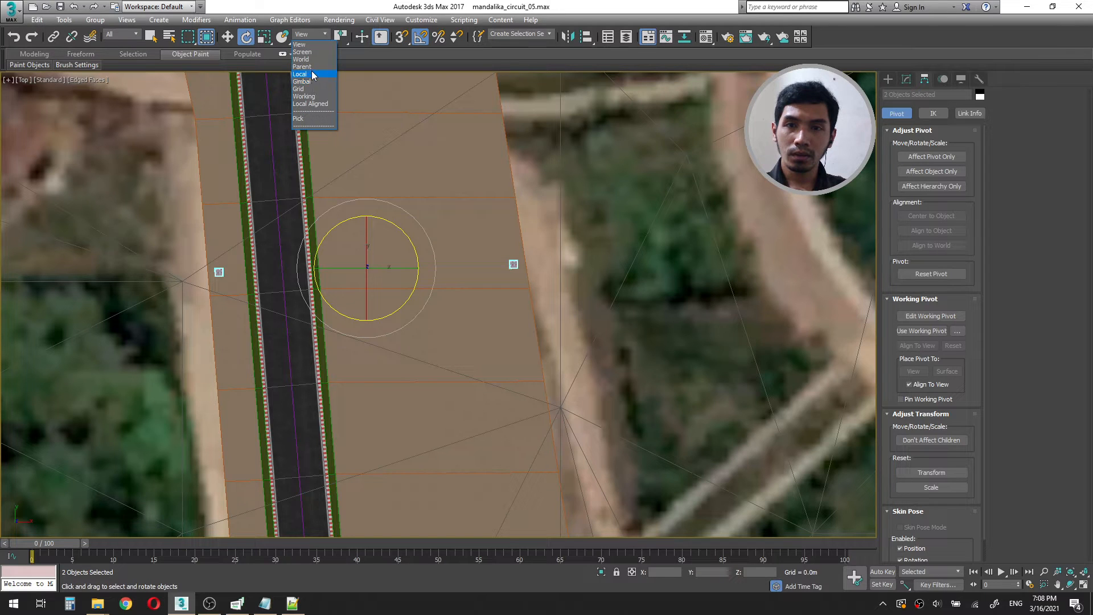
{"action": "left_click", "coordinate": [300, 44]}
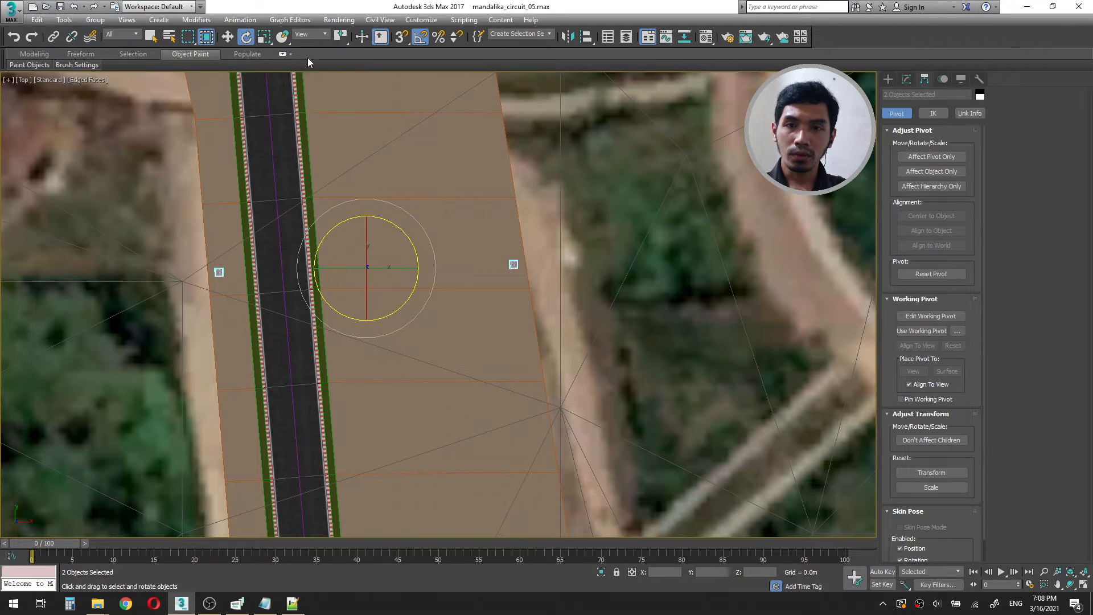
{"action": "left_click_drag", "start_coordinate": [386, 225], "coordinate": [416, 274]}
{"action": "left_click", "coordinate": [227, 37]}
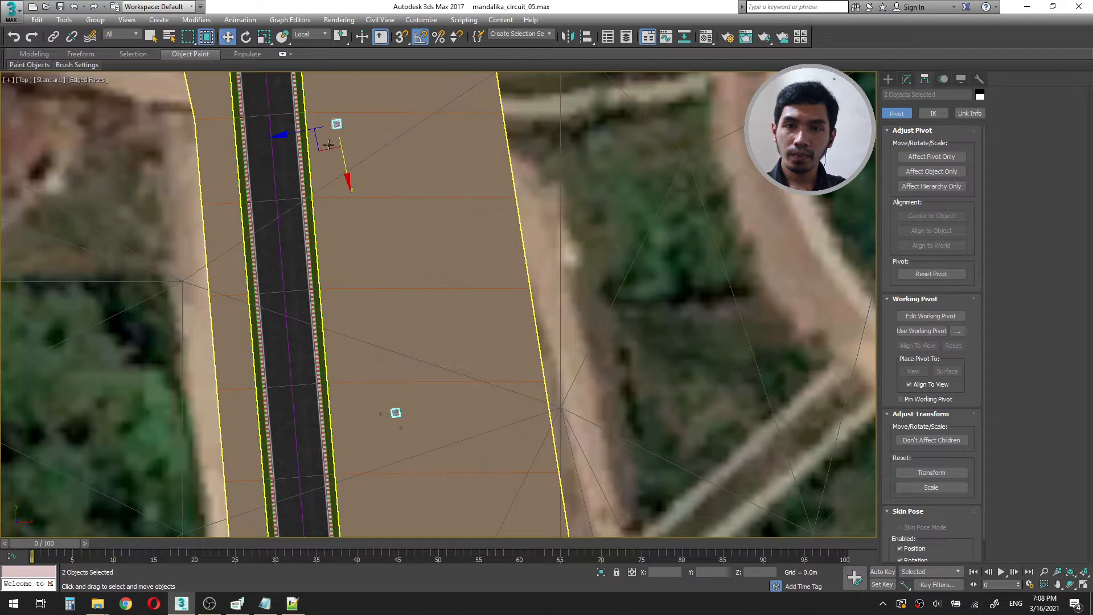
{"action": "left_click_drag", "start_coordinate": [327, 148], "coordinate": [247, 136]}
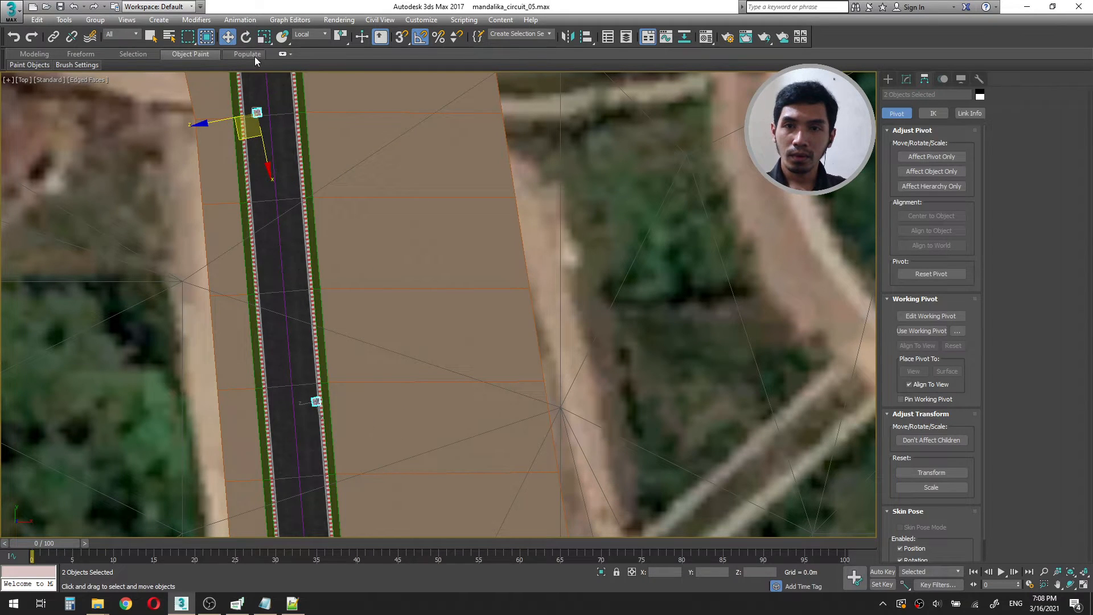
Rotate the cloned pair further about Z to span the road, with AC_TIME_0_R002 east and AC_TIME_0_L002 west of it.
{"action": "left_click", "coordinate": [246, 37]}
{"action": "left_click_drag", "start_coordinate": [306, 210], "coordinate": [348, 249]}
{"action": "key", "text": "a"}
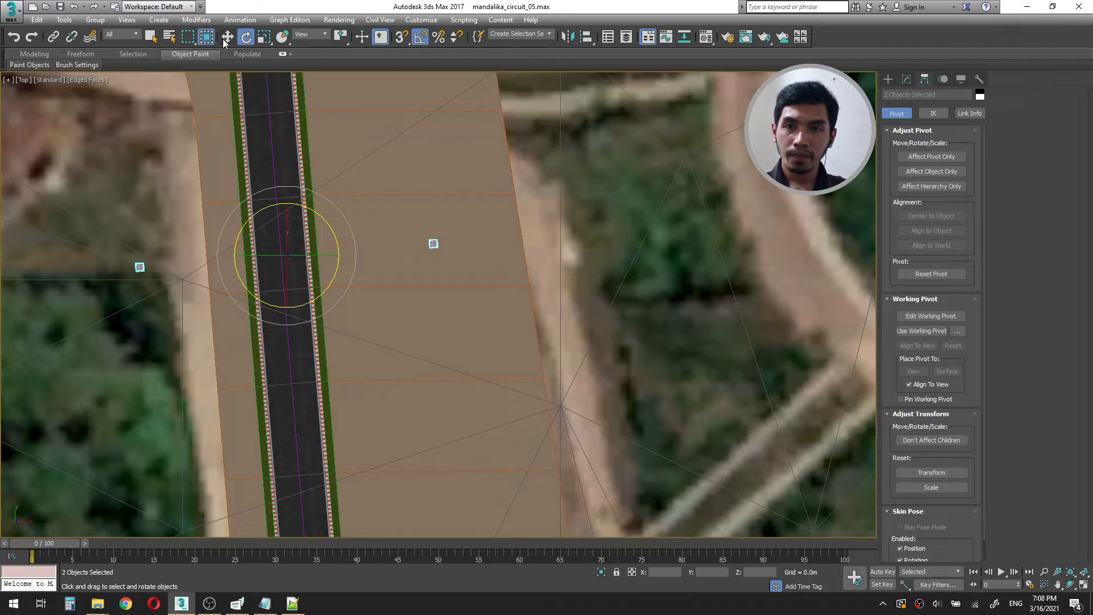
Move AC_TIME_0_R002 and AC_TIME_0_L002 to the outer runoff edges on either side of the western road section.
{"action": "key", "text": "w"}
{"action": "mouse_move", "coordinate": [413, 227]}
{"action": "left_mouse_down"}
{"action": "mouse_move", "coordinate": [485, 228]}
{"action": "mouse_move", "coordinate": [476, 250]}
{"action": "left_mouse_up"}
{"action": "left_click", "coordinate": [527, 244]}
{"action": "left_click", "coordinate": [505, 246]}
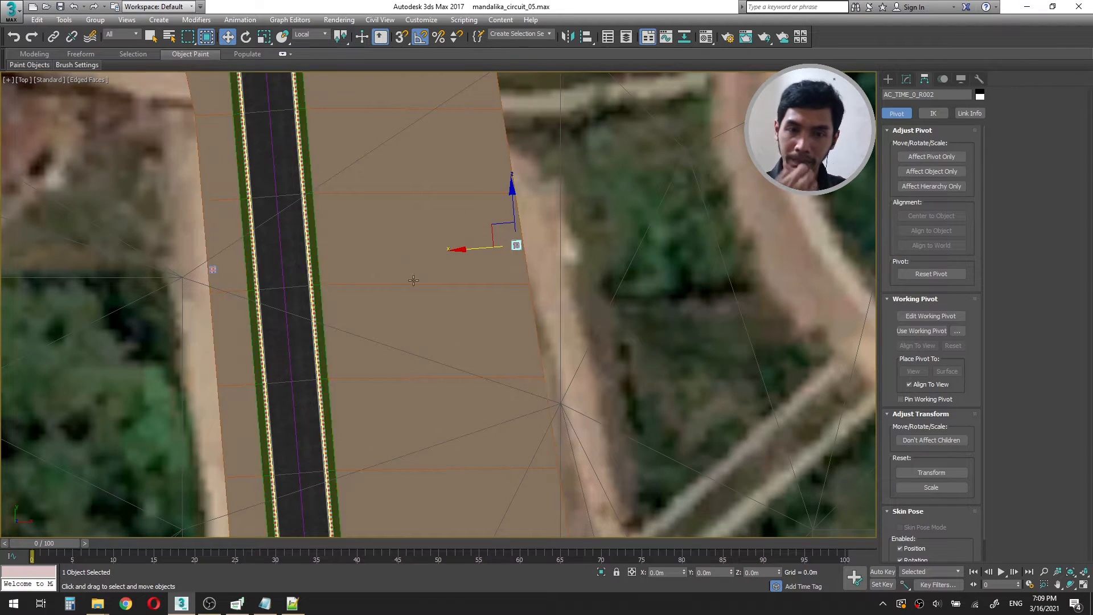
Rename AC_TIME_0_R001 as AC_TIME_1_R and AC_TIME_0_L001 as AC_TIME_1_L on the eastern road section.
{"action": "middle_click_drag", "start_coordinate": [222, 275], "coordinate": [99, 301]}
{"action": "key", "text": "q"}
{"action": "scroll", "coordinate": [412, 226], "scroll_direction": "down", "scroll_amount": 6}
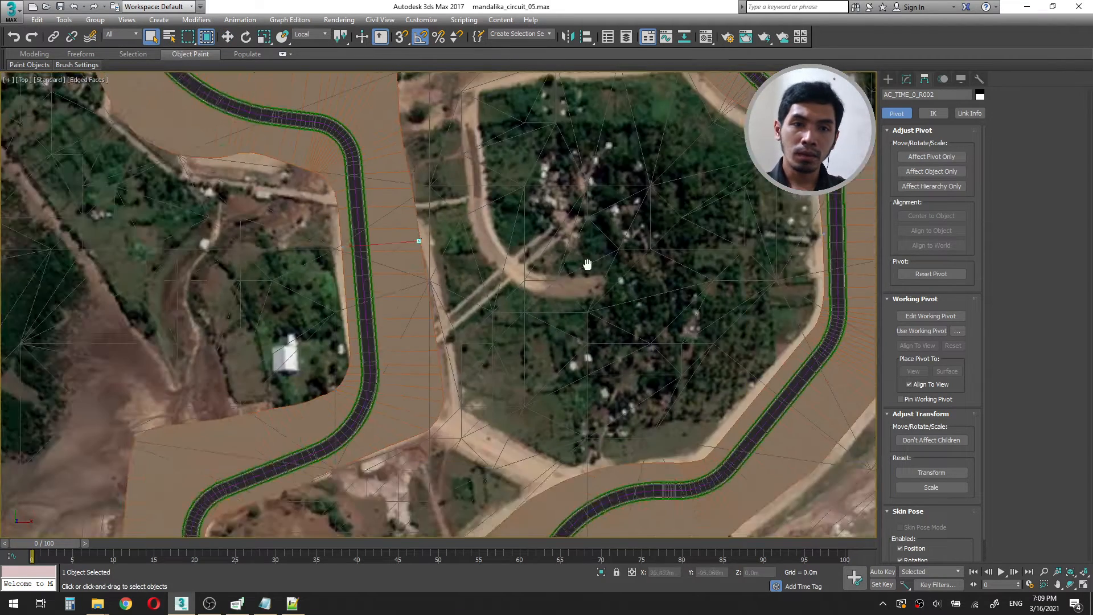
{"action": "middle_click_drag", "start_coordinate": [588, 263], "coordinate": [352, 332]}
{"action": "middle_click_drag", "start_coordinate": [603, 306], "coordinate": [559, 309]}
{"action": "scroll", "coordinate": [576, 289], "scroll_direction": "up", "scroll_amount": 5}
{"action": "left_click", "coordinate": [489, 343]}
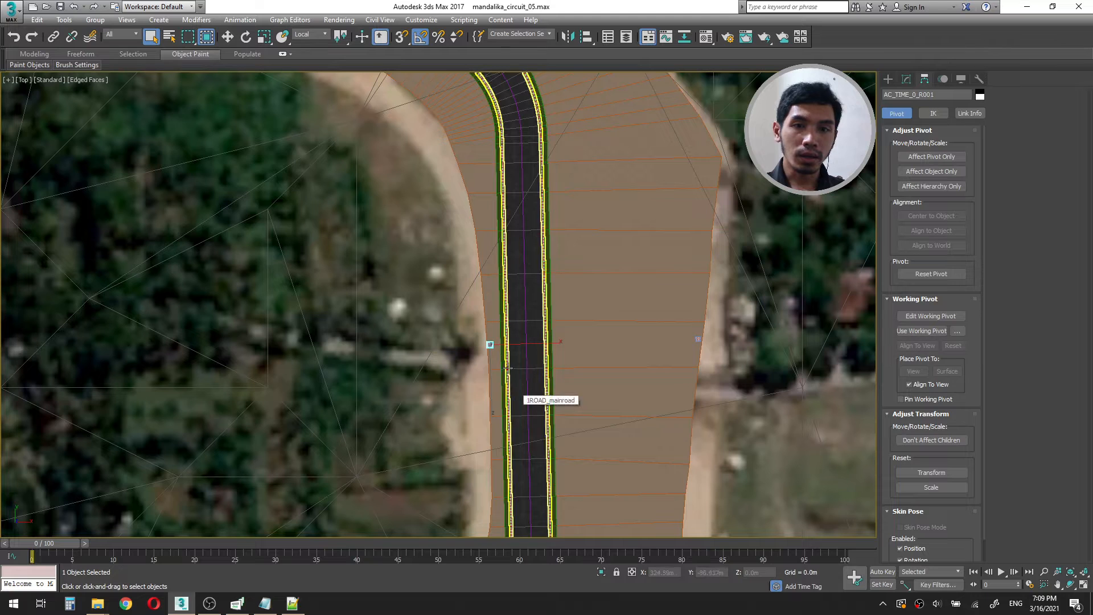
{"action": "left_click_drag", "start_coordinate": [918, 94], "coordinate": [941, 95]}
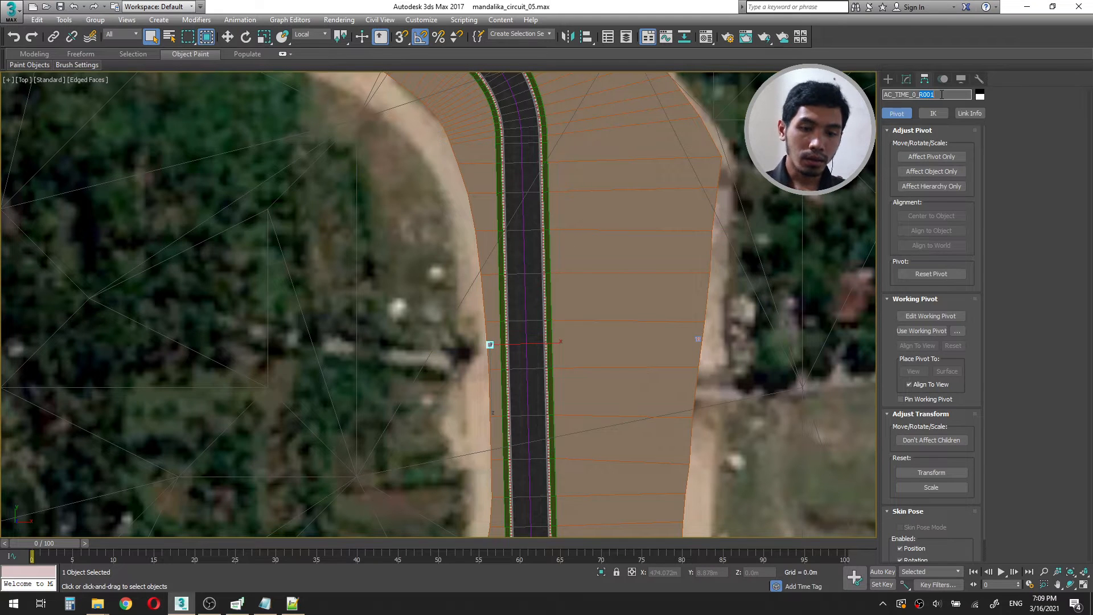
{"action": "type", "text": "R"}
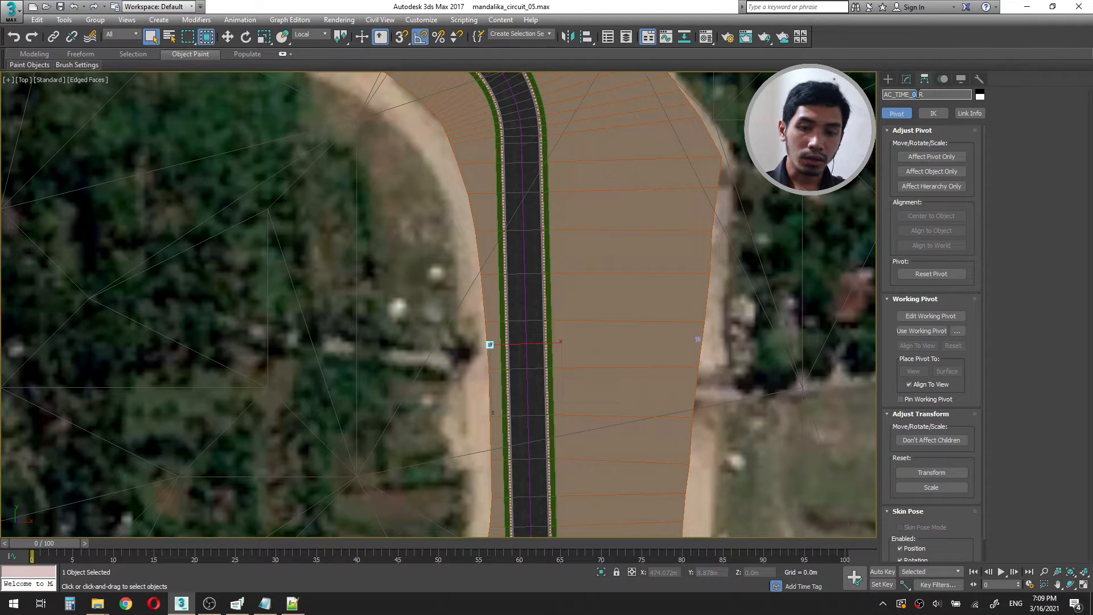
{"action": "left_click", "coordinate": [699, 338]}
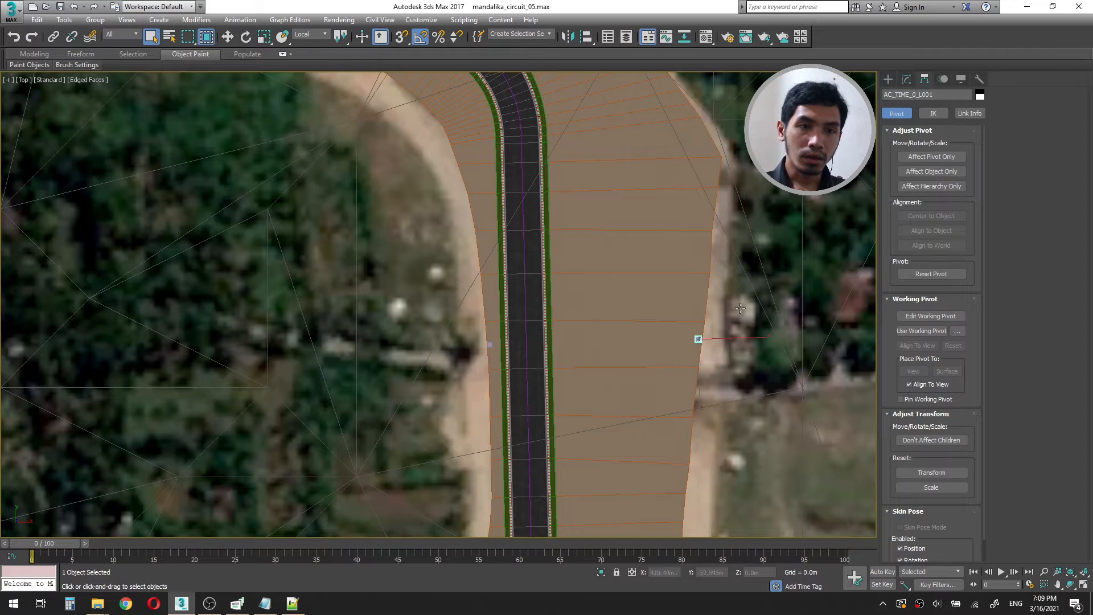
{"action": "left_click_drag", "start_coordinate": [923, 96], "coordinate": [959, 92]}
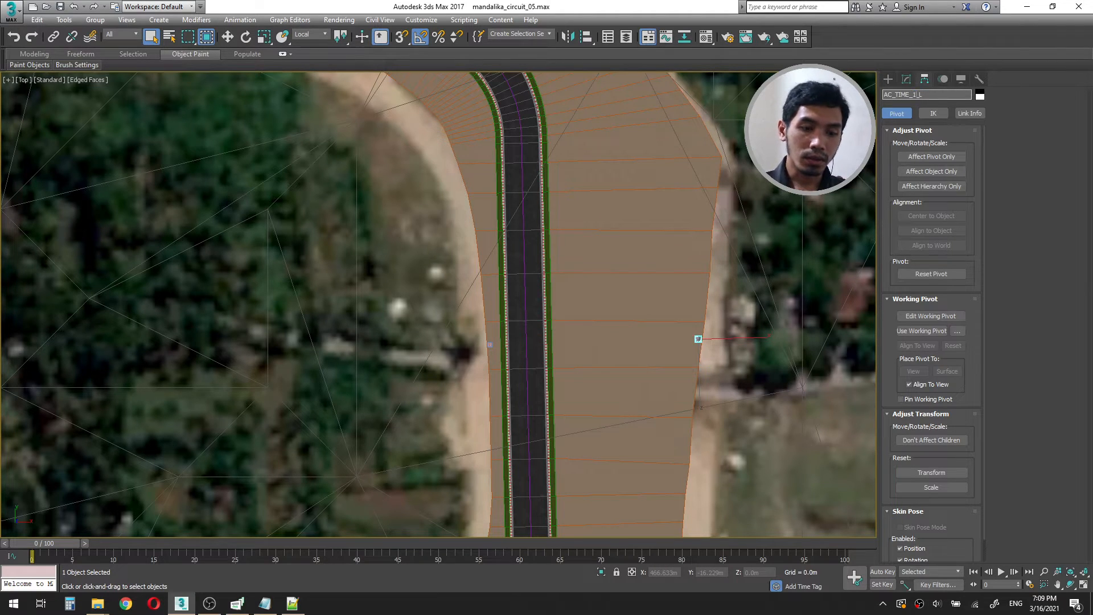
Rename AC_TIME_0_R002 as AC_TIME_2_R and AC_TIME_0_L002 as AC_TIME_2_L on the western road section.
{"action": "middle_click_drag", "start_coordinate": [171, 319], "coordinate": [427, 361]}
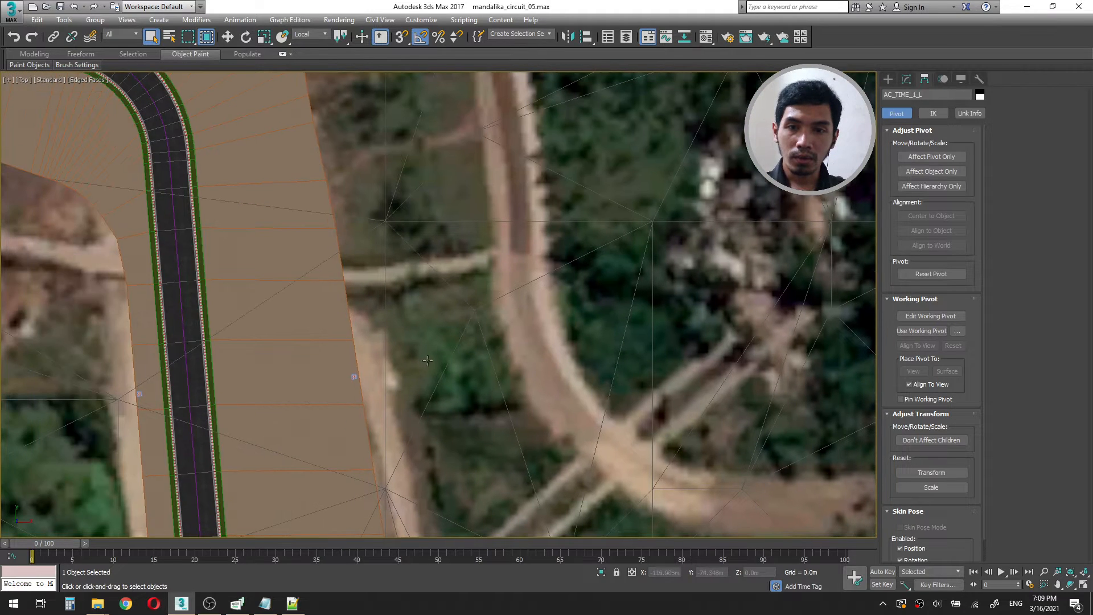
{"action": "left_click", "coordinate": [351, 373]}
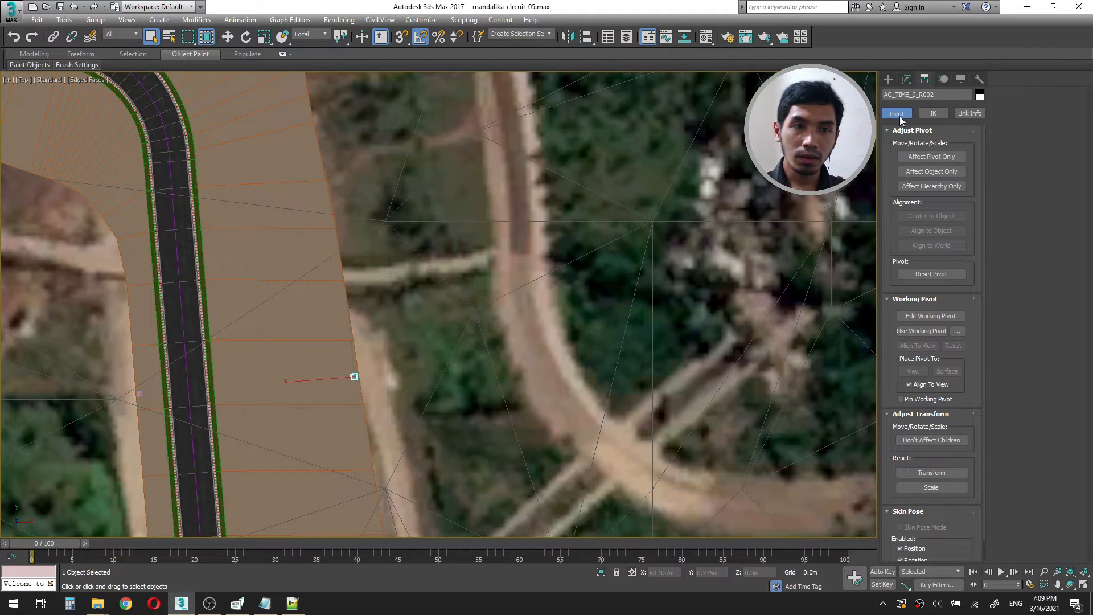
{"action": "type", "text": "R"}
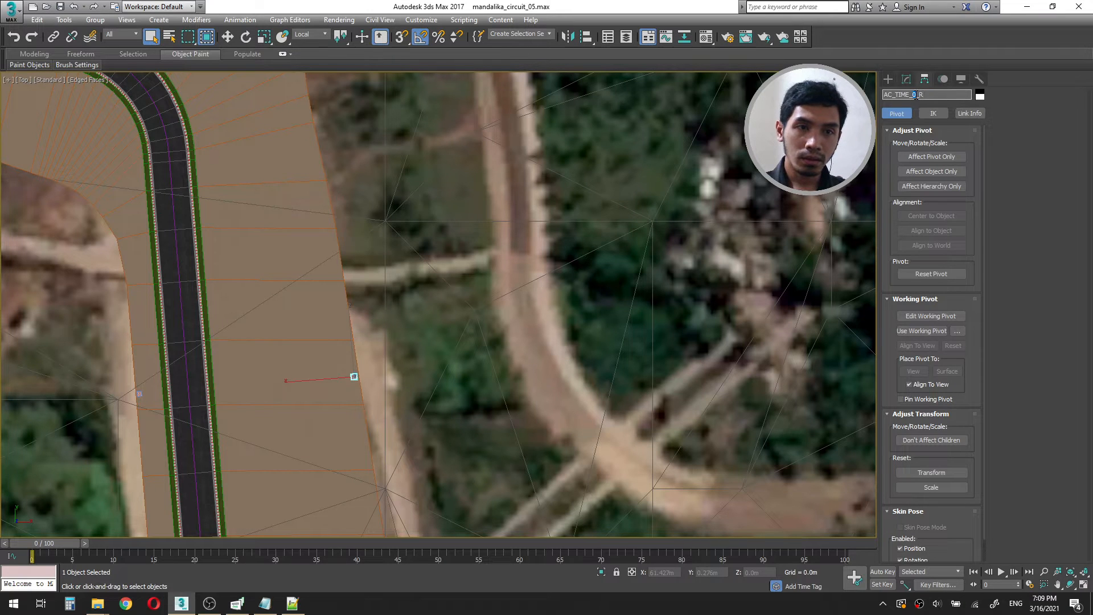
{"action": "left_click", "coordinate": [139, 394]}
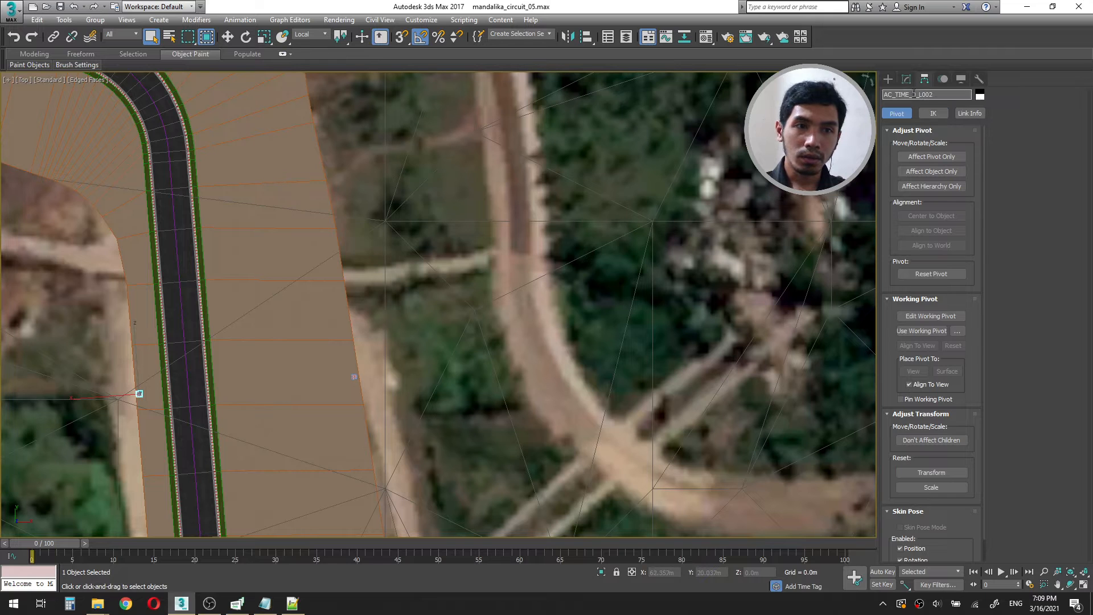
{"action": "key", "text": "BackSpace"}
{"action": "key", "text": "Return"}
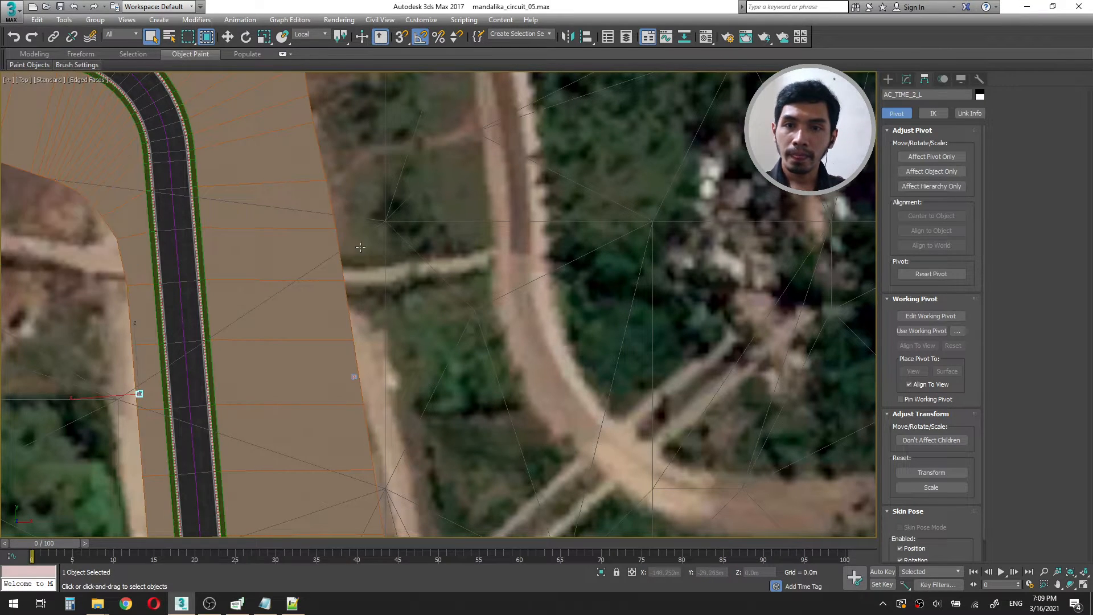
Clear the selection and check the required helper names in the Catatan Script AC.txt note in Notepad.
{"action": "left_click", "coordinate": [360, 246]}
{"action": "scroll", "coordinate": [361, 273], "scroll_direction": "down", "scroll_amount": 6}
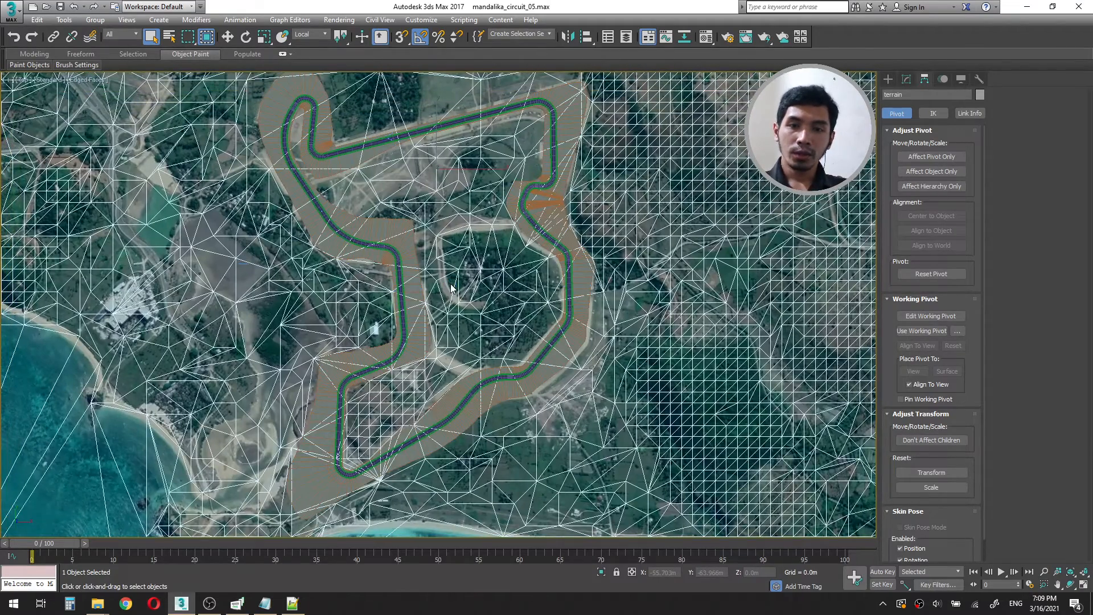
{"action": "scroll", "coordinate": [443, 281], "scroll_direction": "down", "scroll_amount": 3}
{"action": "left_click", "coordinate": [735, 262]}
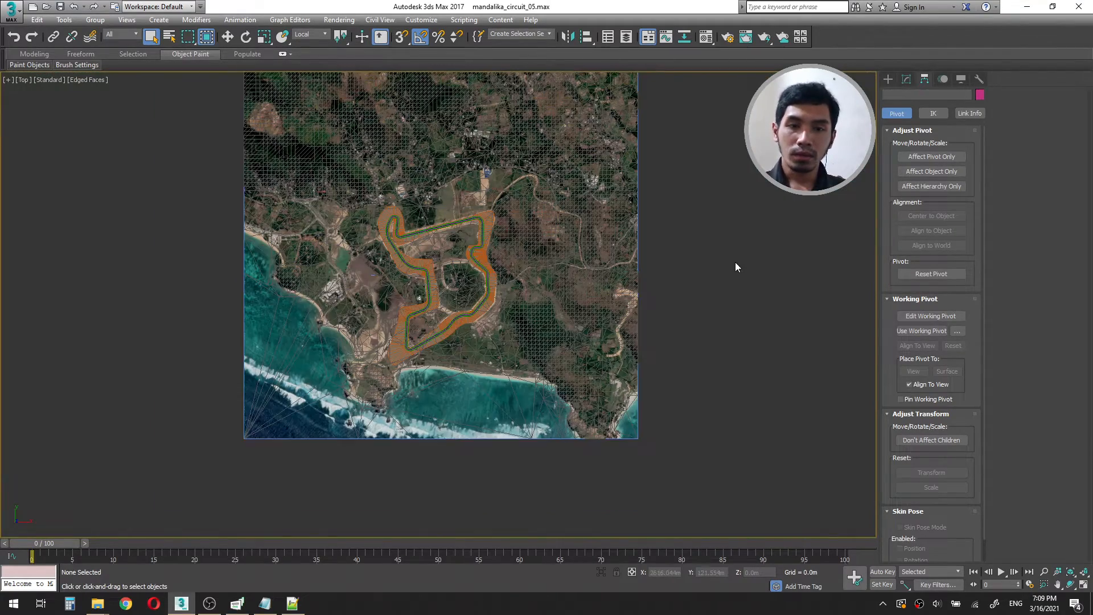
{"action": "left_click", "coordinate": [266, 603]}
{"action": "left_click", "coordinate": [507, 221]}
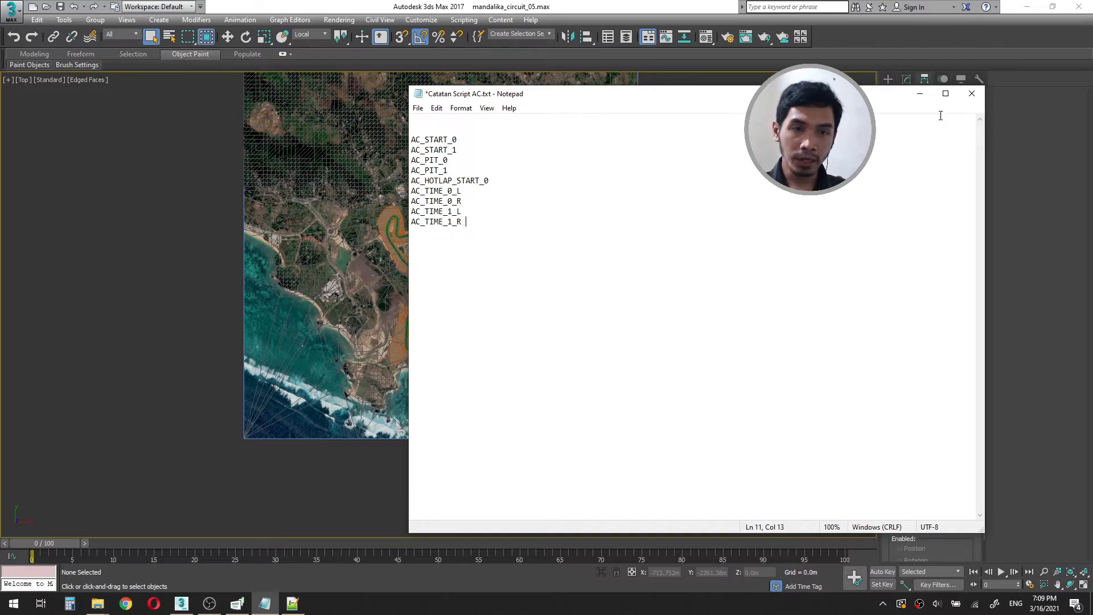
{"action": "left_click", "coordinate": [920, 93]}
Select by name 1GRASS_grass, 1KERB_kerb, 1ROAD_mainroad, 1SAND_runoff, every AC_ helper from AC_HOTLAP_START_0 to AC_TIME_2_R, and terrain.
{"action": "scroll", "coordinate": [410, 247], "scroll_direction": "up", "scroll_amount": 2}
{"action": "scroll", "coordinate": [410, 247], "scroll_direction": "up", "scroll_amount": 4}
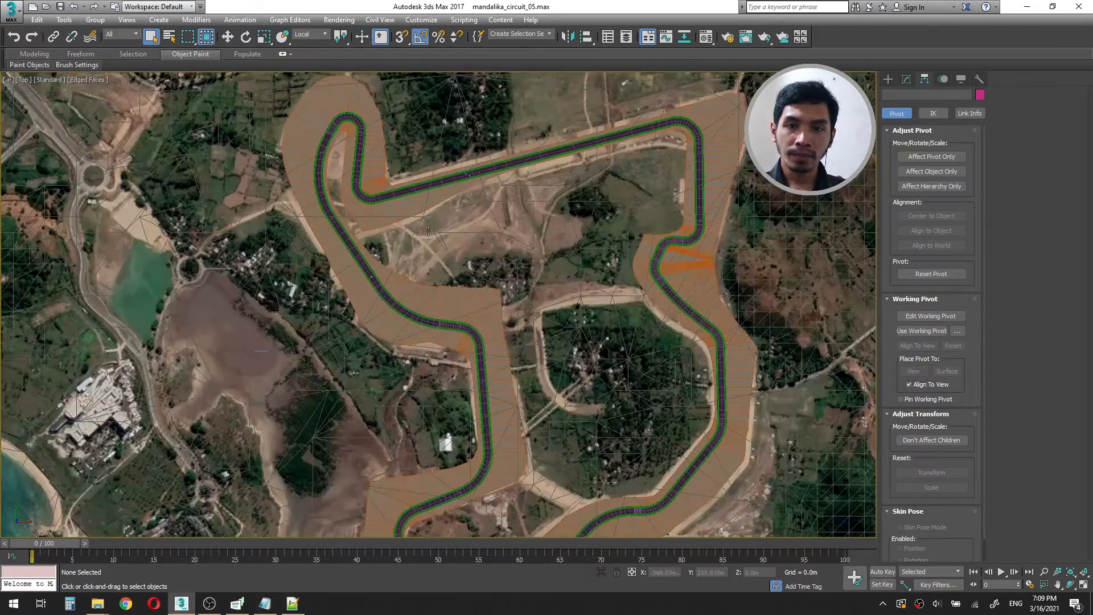
{"action": "scroll", "coordinate": [484, 250], "scroll_direction": "up", "scroll_amount": 4}
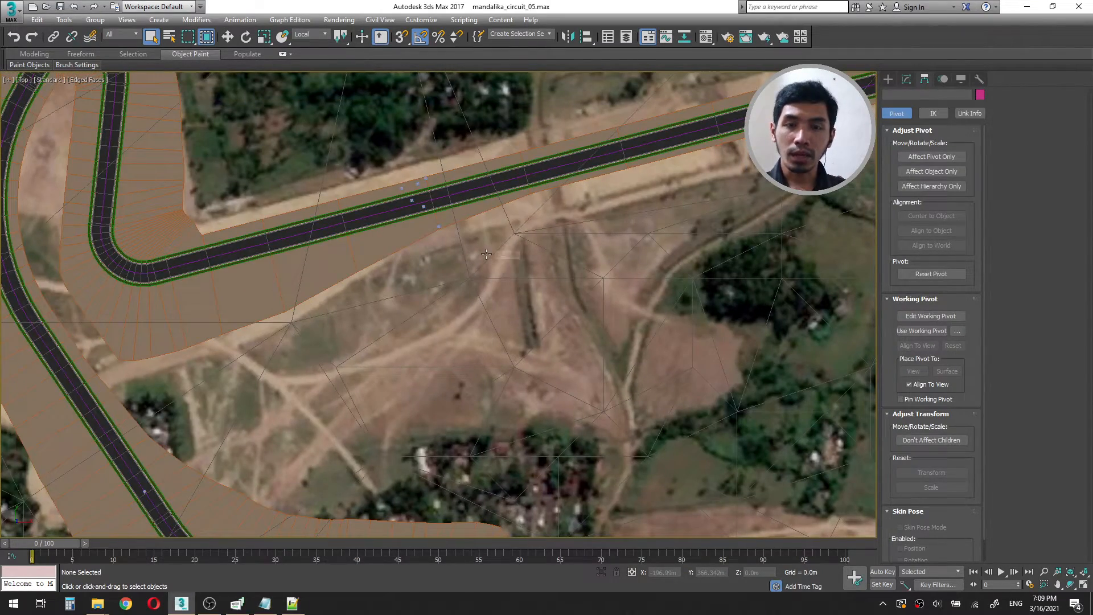
{"action": "left_click", "coordinate": [151, 37]}
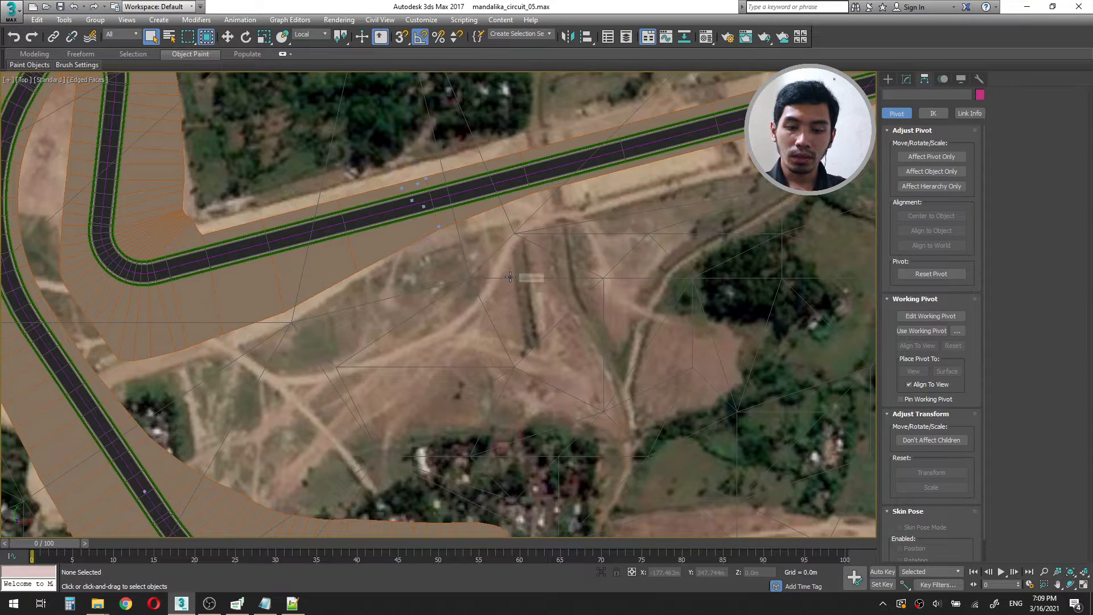
{"action": "key", "text": "h"}
{"action": "left_click", "coordinate": [10, 79]}
{"action": "left_click", "coordinate": [70, 90]}
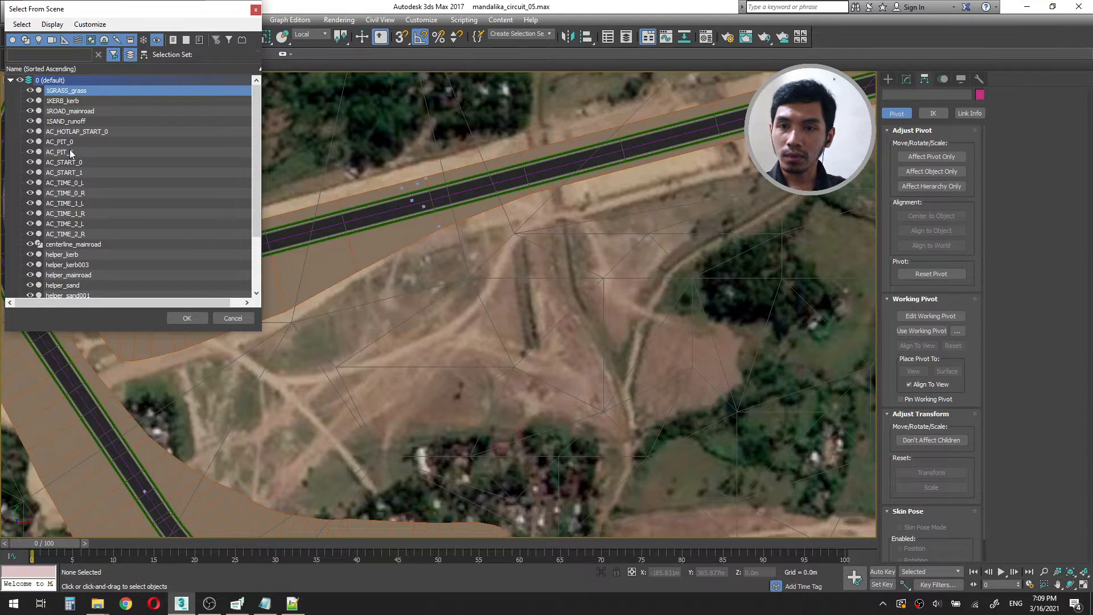
{"action": "left_click", "coordinate": [60, 101]}
{"action": "left_click", "coordinate": [58, 112]}
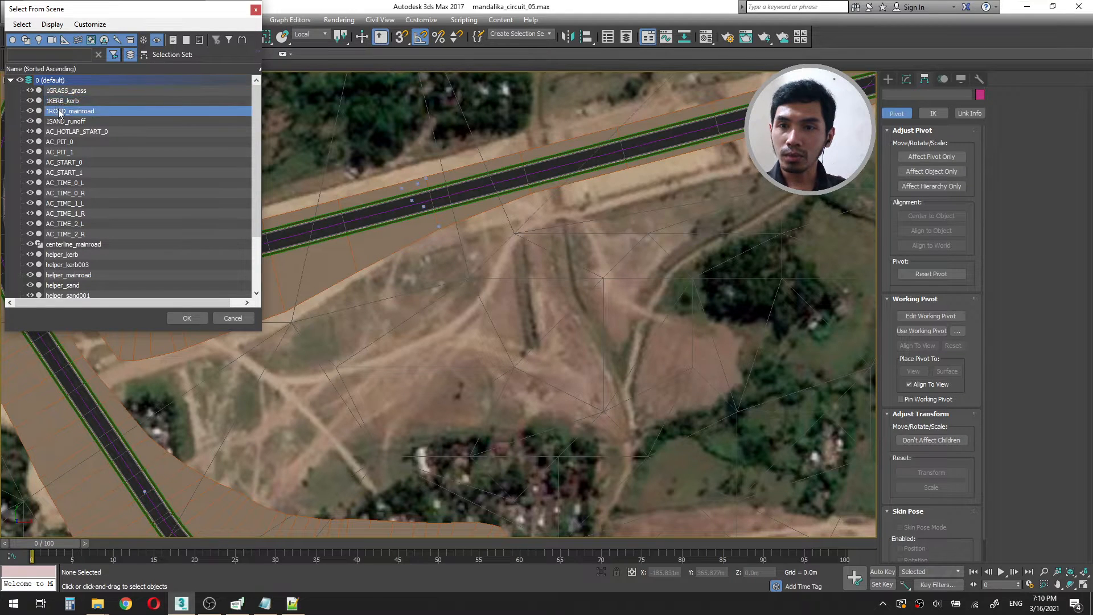
{"action": "left_click", "coordinate": [64, 91]}
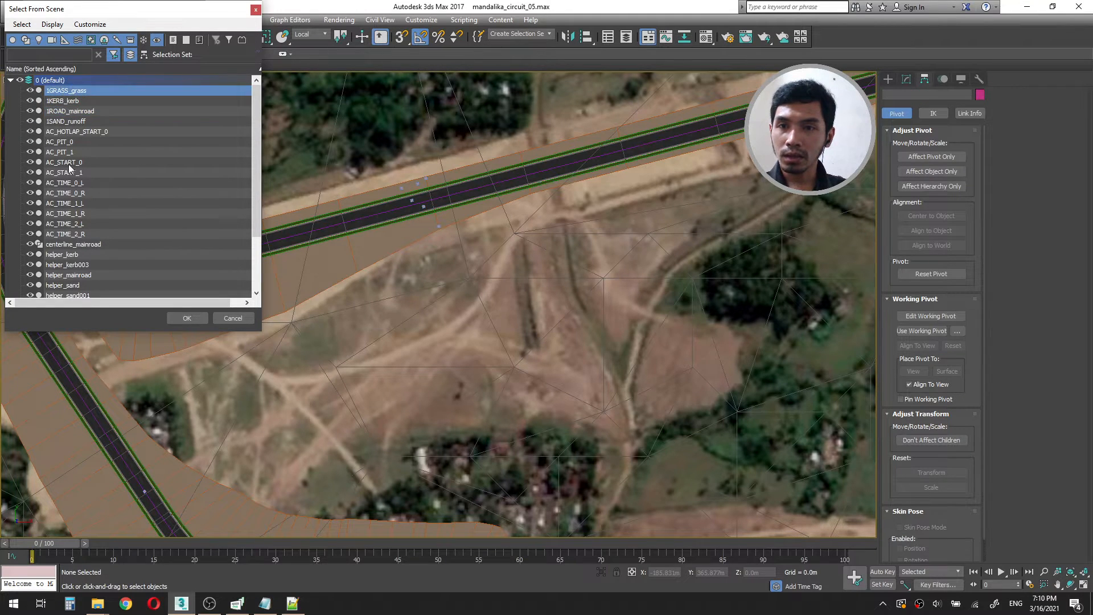
{"action": "left_click", "coordinate": [74, 234], "text": "shift"}
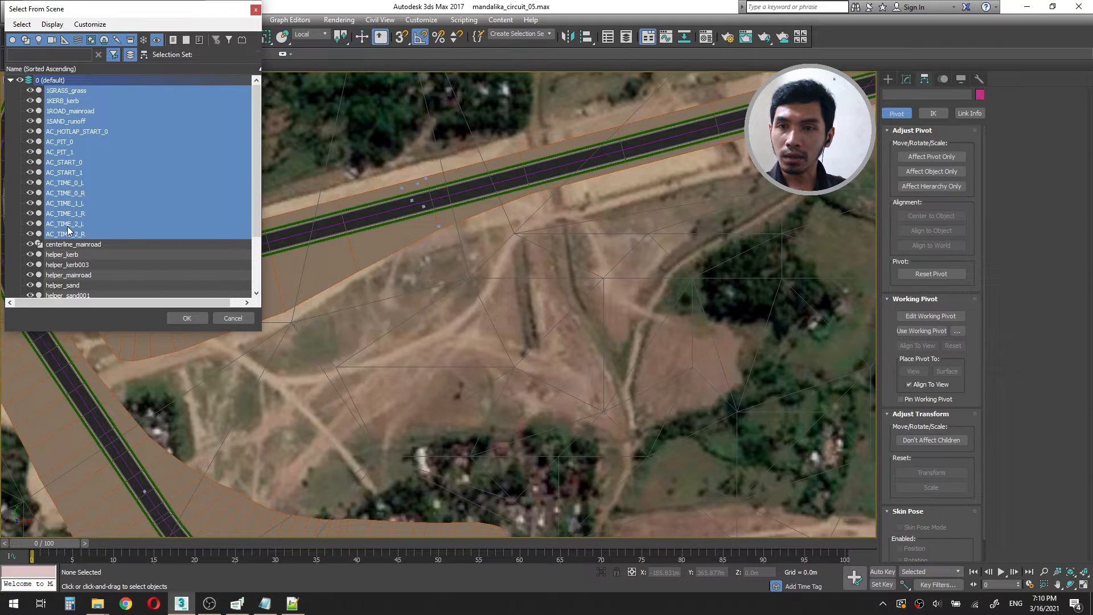
{"action": "scroll", "coordinate": [77, 209], "scroll_direction": "down", "scroll_amount": 3}
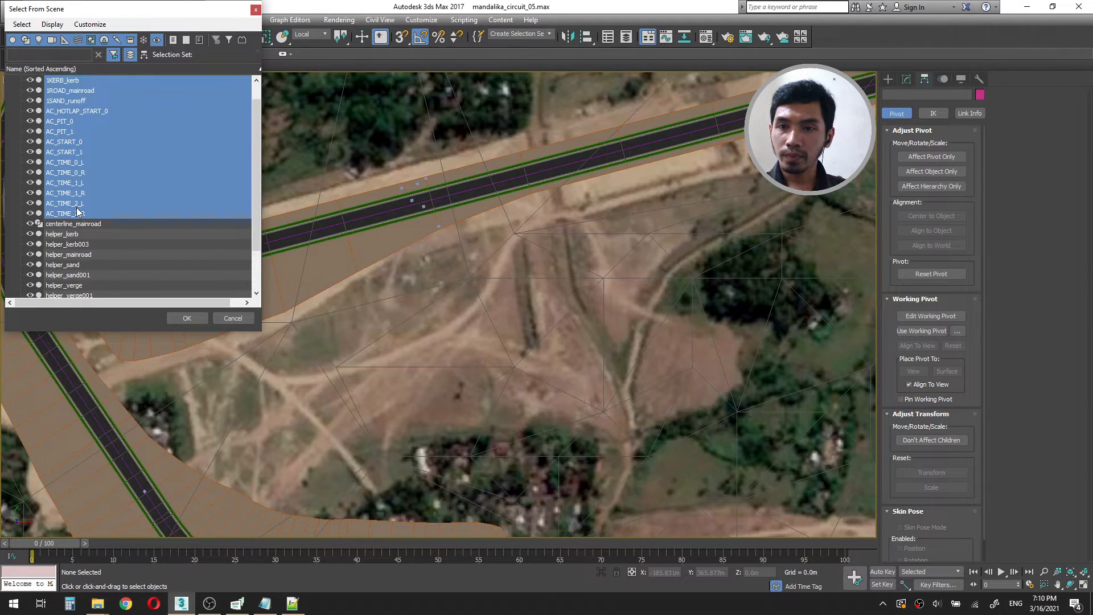
{"action": "left_click", "coordinate": [67, 286], "text": "ctrl"}
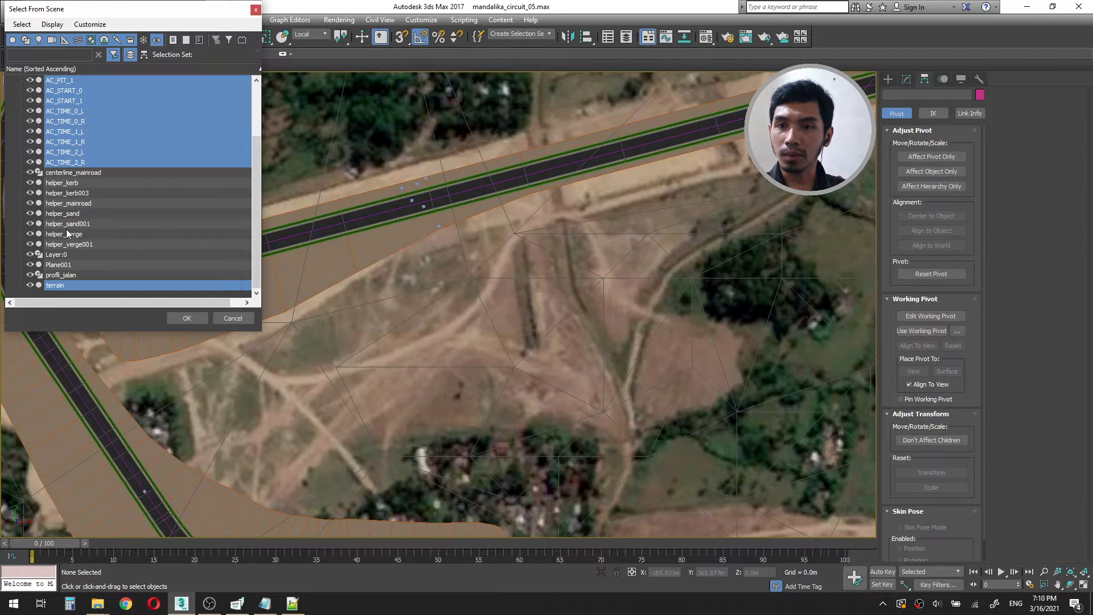
{"action": "left_click", "coordinate": [187, 318]}
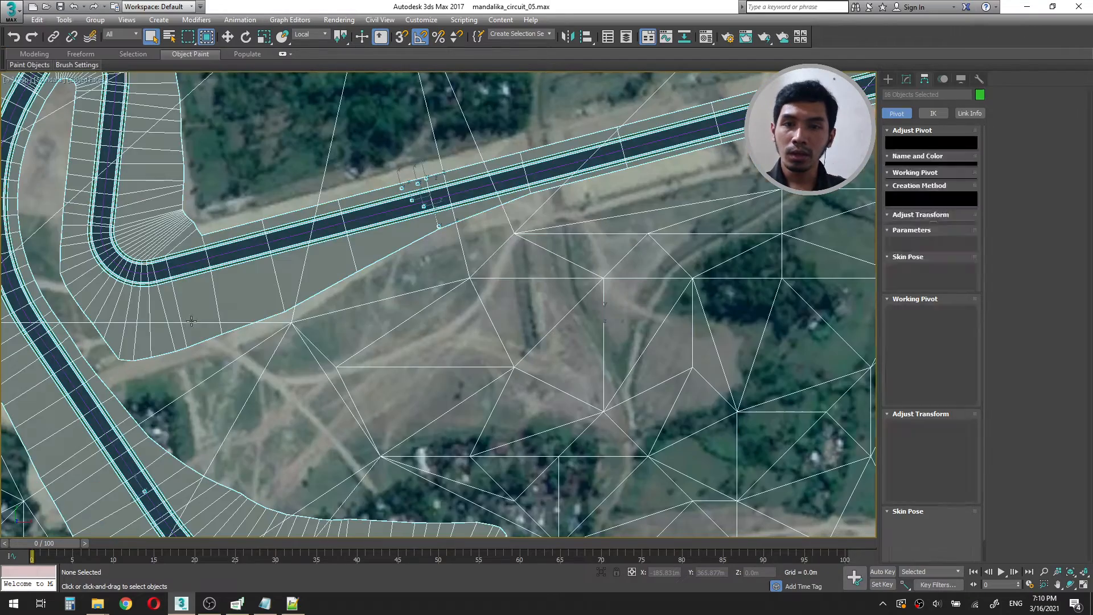
Export the selected objects as an Autodesk FBX file named mandalika_circuit into the Mandalika Track 3D model export folder.
{"action": "key", "text": "z"}
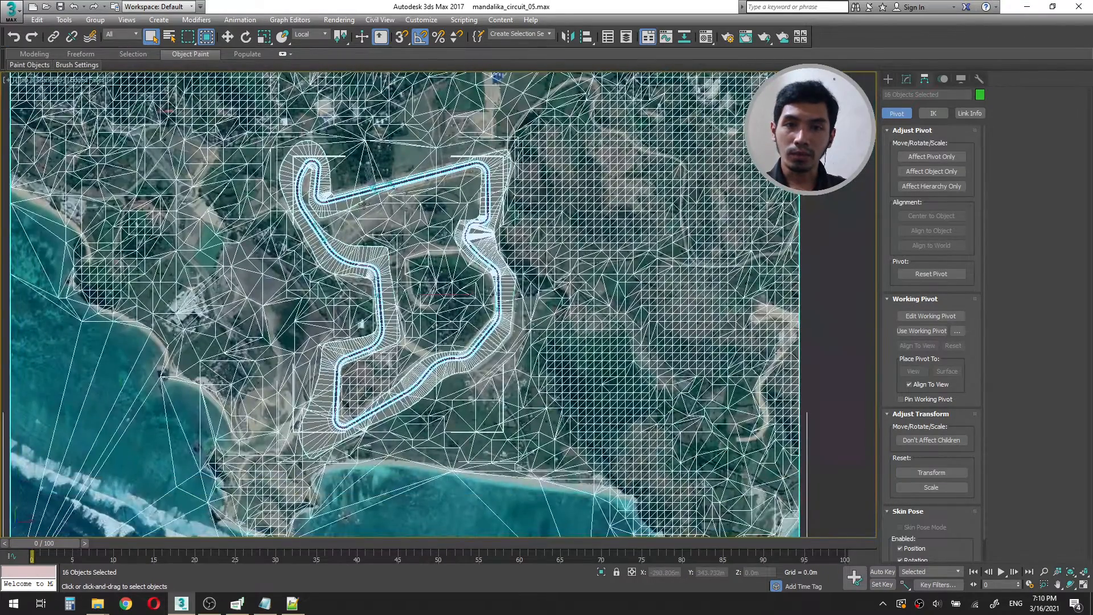
{"action": "scroll", "coordinate": [381, 190], "scroll_direction": "down", "scroll_amount": 2}
{"action": "left_click", "coordinate": [20, 12]}
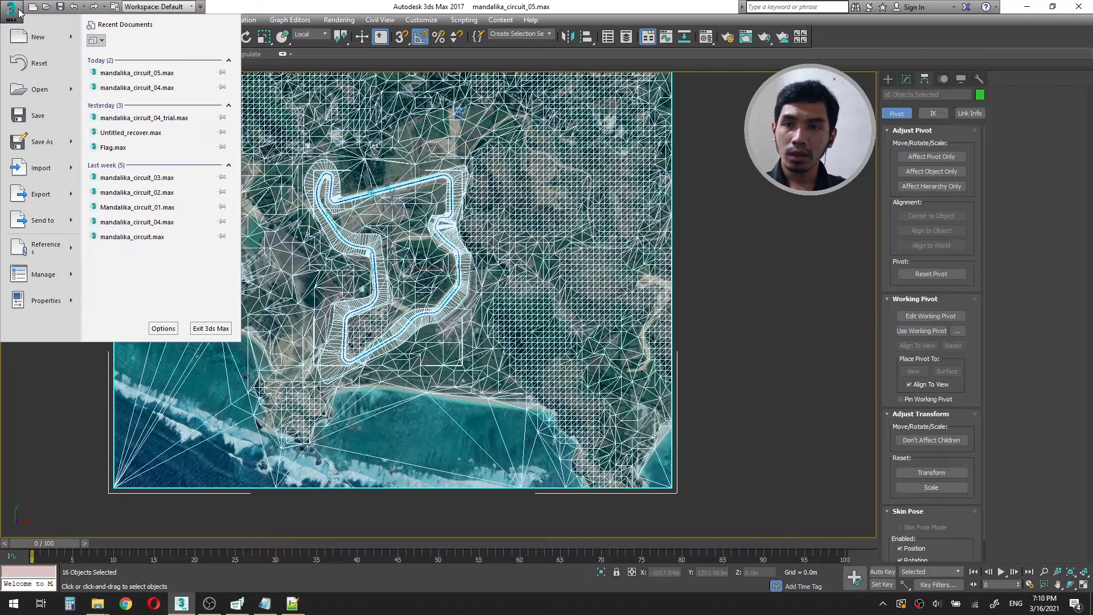
{"action": "mouse_move", "coordinate": [76, 193]}
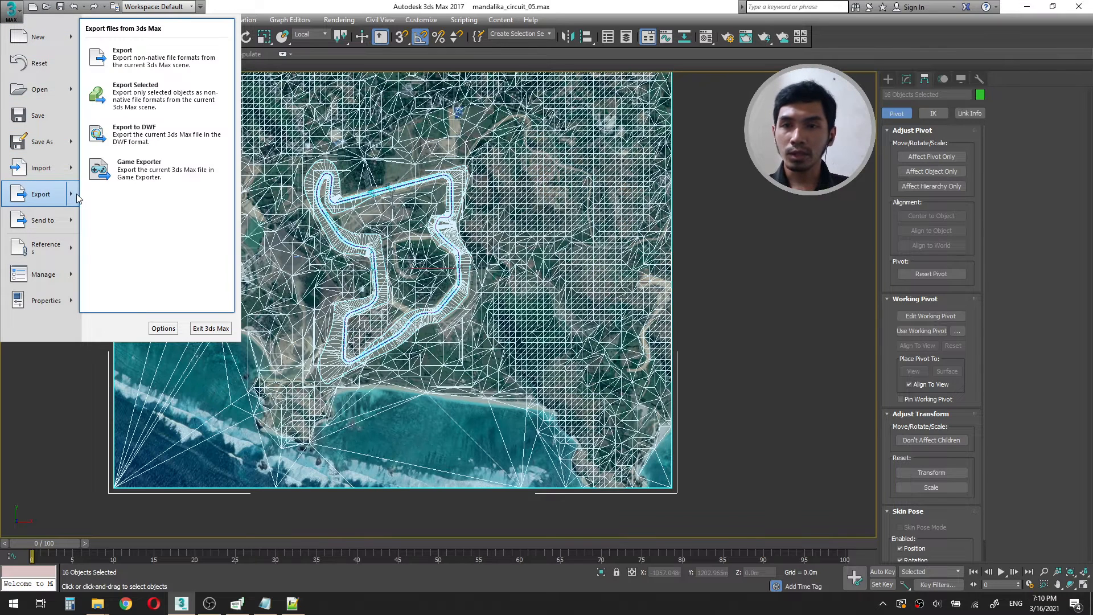
{"action": "left_click", "coordinate": [143, 97]}
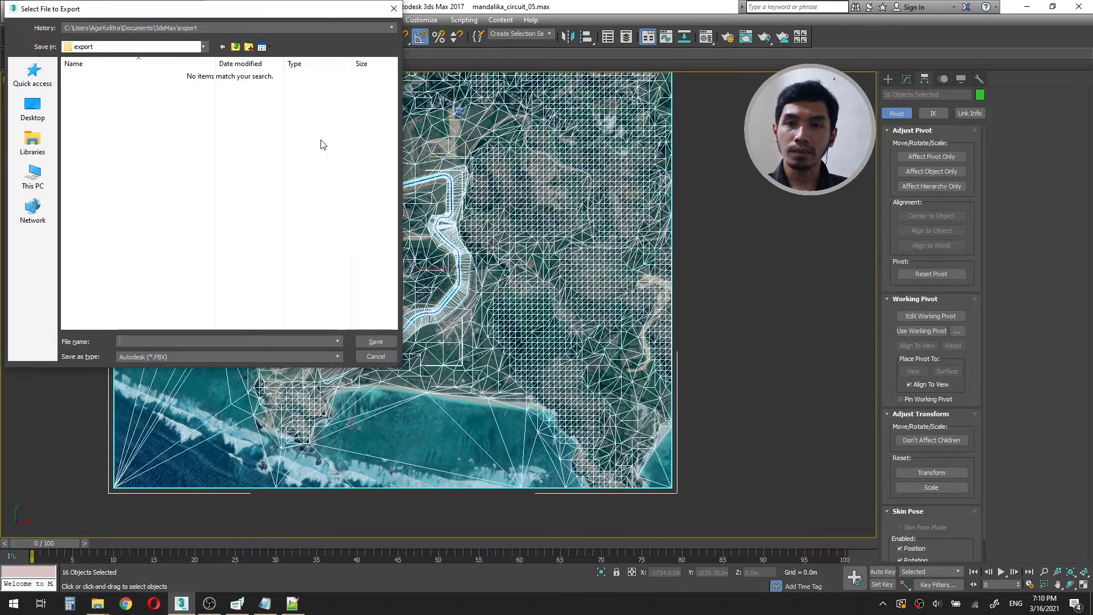
{"action": "left_click", "coordinate": [233, 28]}
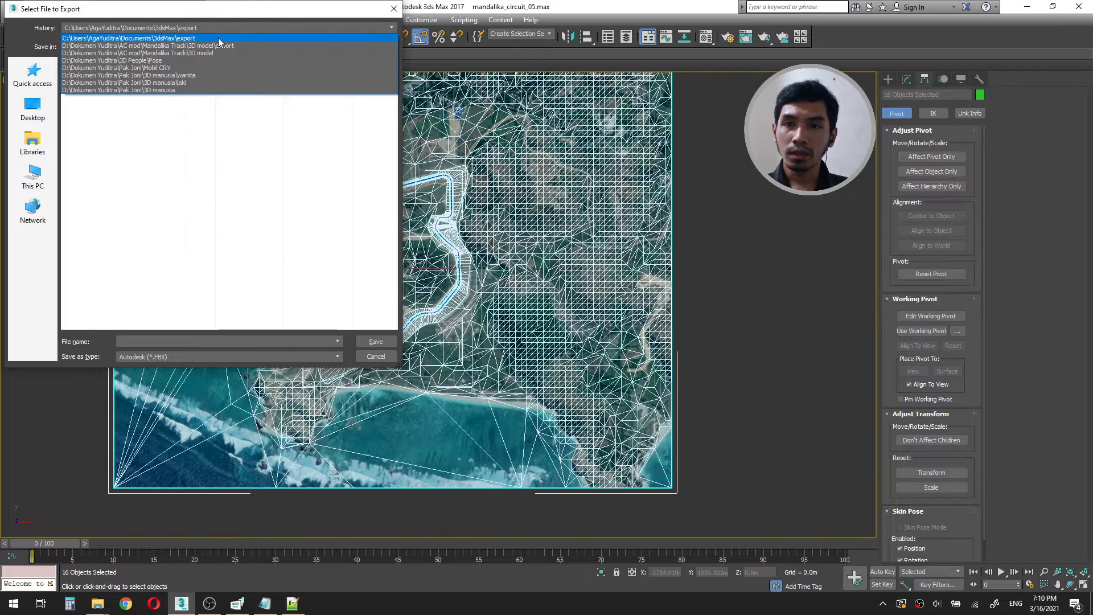
{"action": "left_click", "coordinate": [219, 43]}
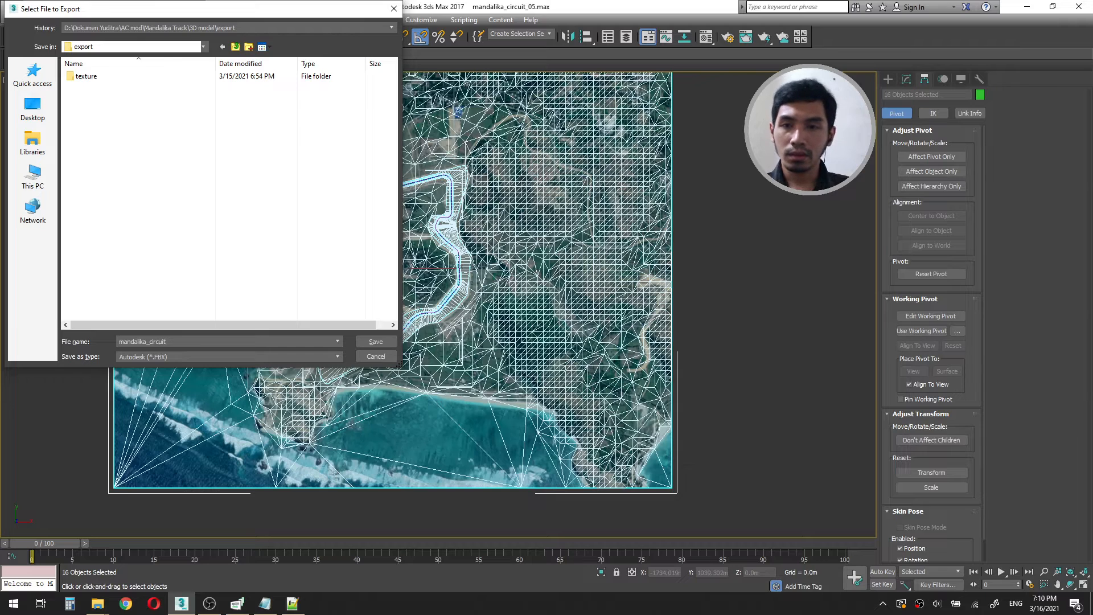
{"action": "left_click", "coordinate": [217, 356]}
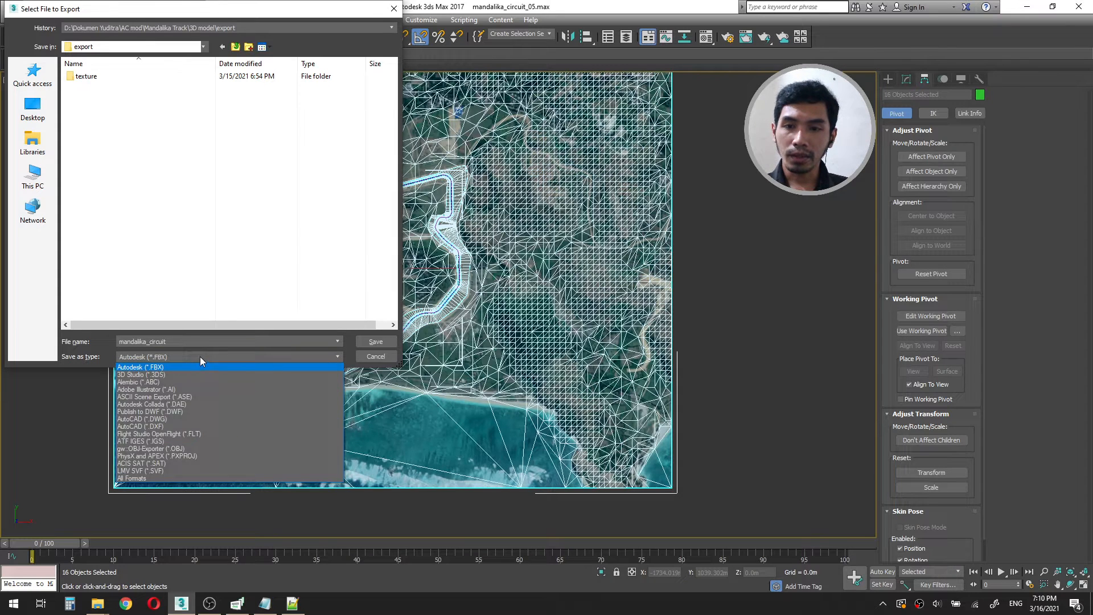
{"action": "left_click", "coordinate": [200, 356]}
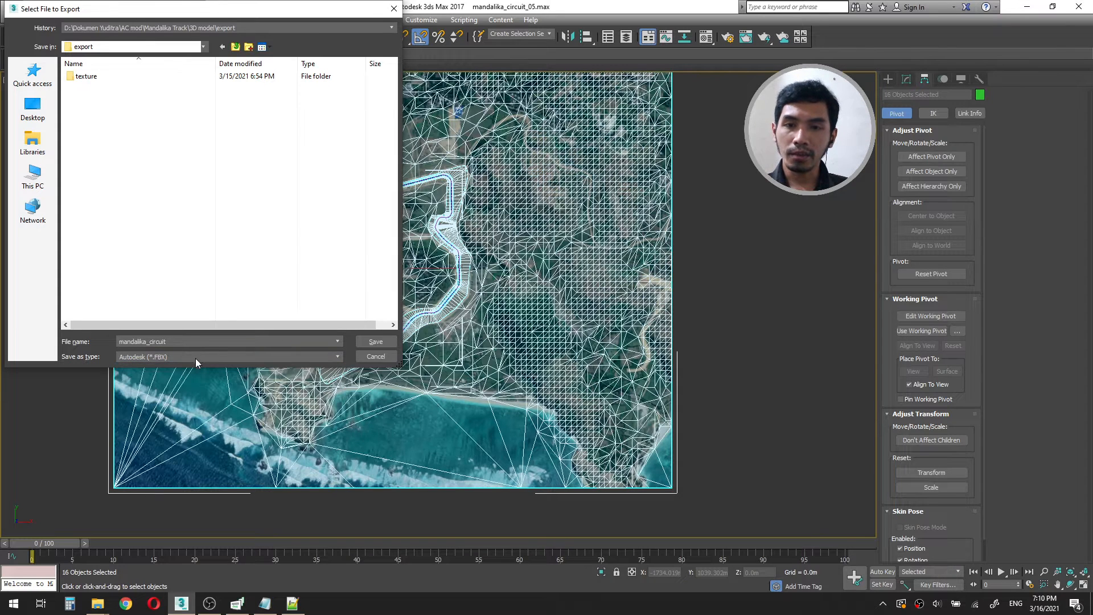
{"action": "left_click", "coordinate": [375, 341]}
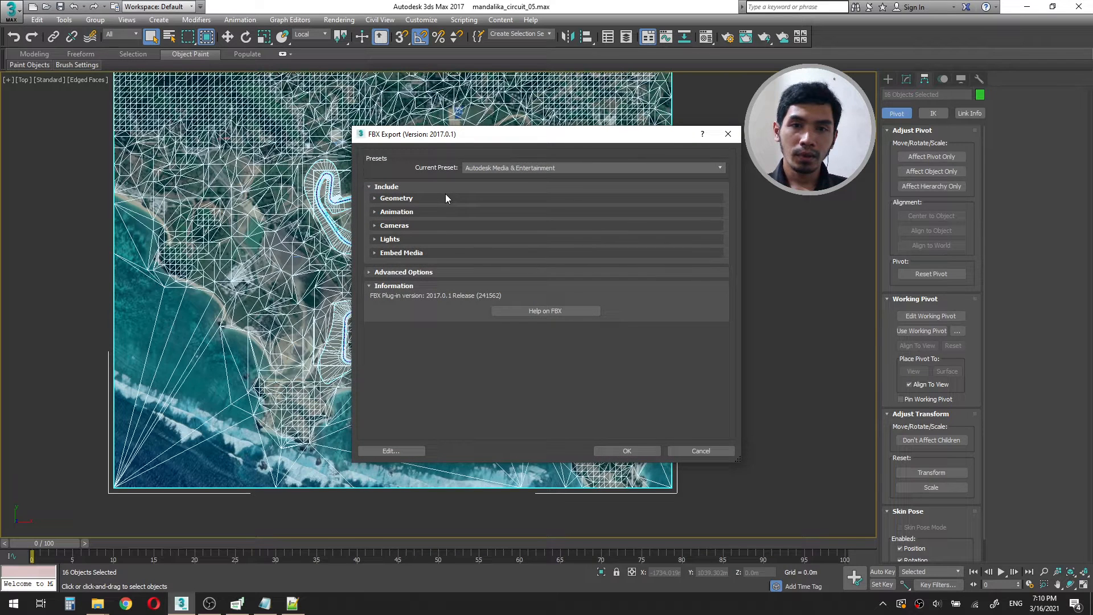
Set the FBX geometry options with Smoothing Groups and Triangulate enabled, and TurboSmooth, Convert Deforming Dummies to Bones and Preserve edge orientation disabled.
{"action": "left_click", "coordinate": [445, 198]}
{"action": "left_click", "coordinate": [567, 250]}
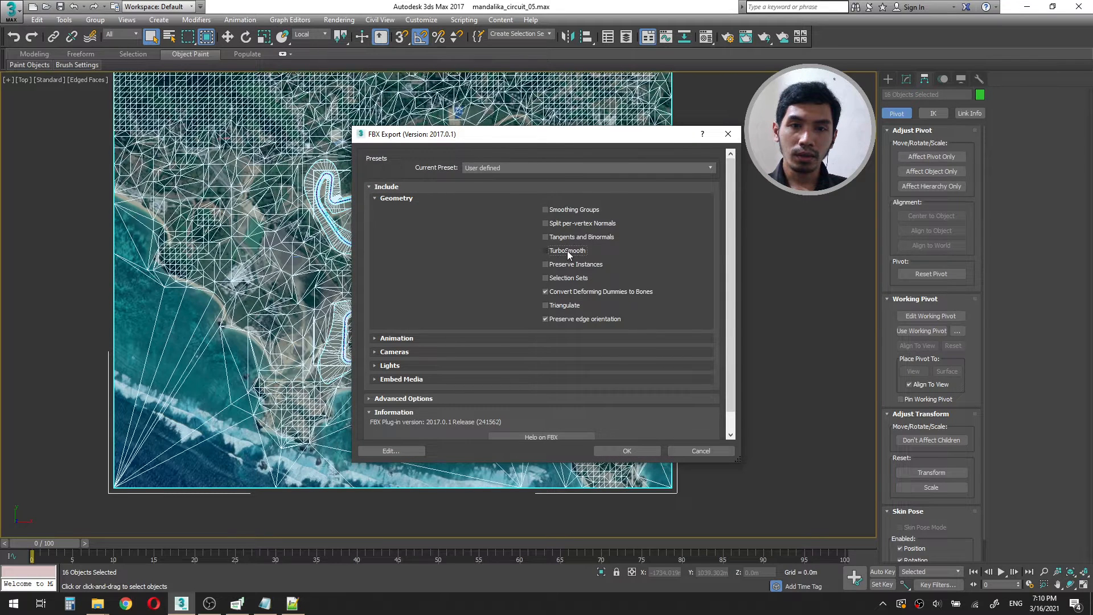
{"action": "left_click", "coordinate": [567, 294]}
{"action": "left_click", "coordinate": [559, 317]}
{"action": "left_click", "coordinate": [564, 306]}
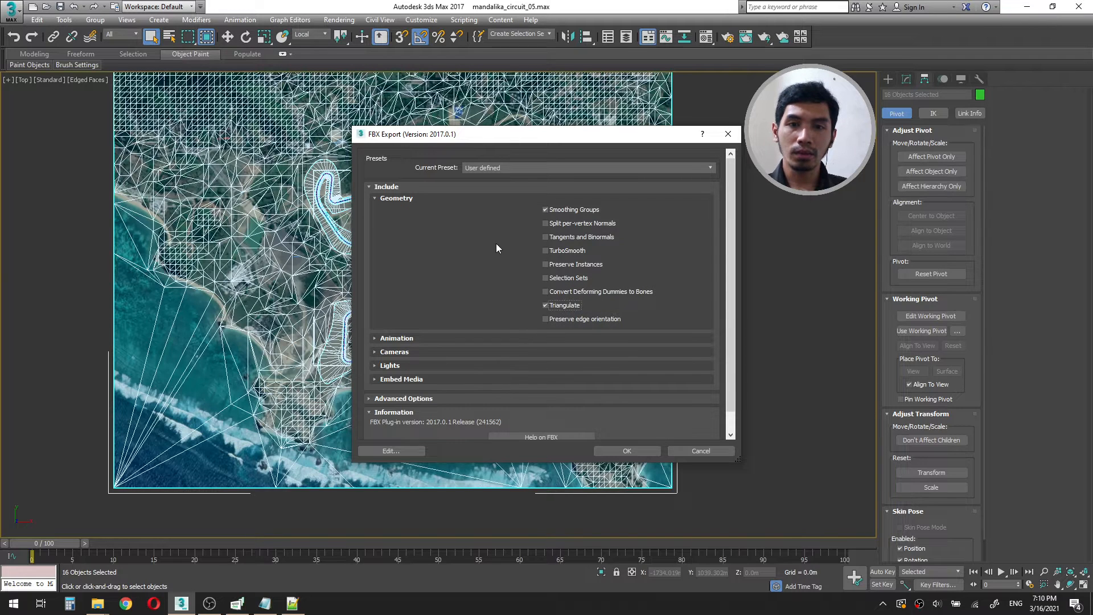
{"action": "left_click", "coordinate": [397, 200]}
Check the animation and camera settings of the FBX export and exclude lights.
{"action": "left_click", "coordinate": [397, 211]}
{"action": "left_click", "coordinate": [401, 224]}
{"action": "left_click", "coordinate": [401, 212]}
{"action": "left_click", "coordinate": [400, 229]}
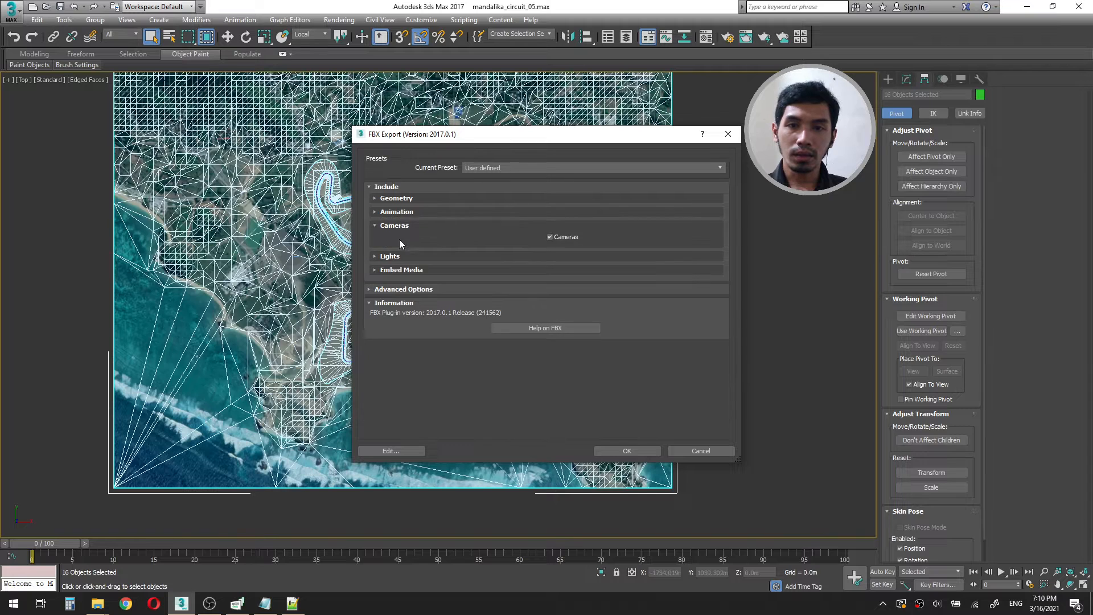
{"action": "left_click", "coordinate": [399, 226]}
{"action": "left_click", "coordinate": [391, 239]}
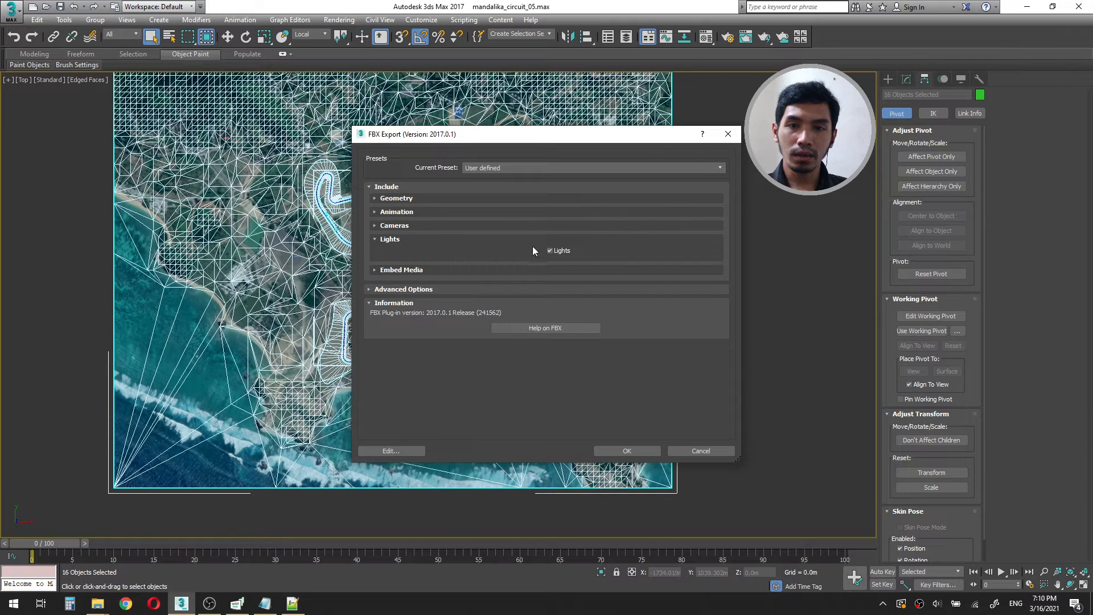
{"action": "left_click", "coordinate": [560, 251]}
{"action": "left_click", "coordinate": [381, 240]}
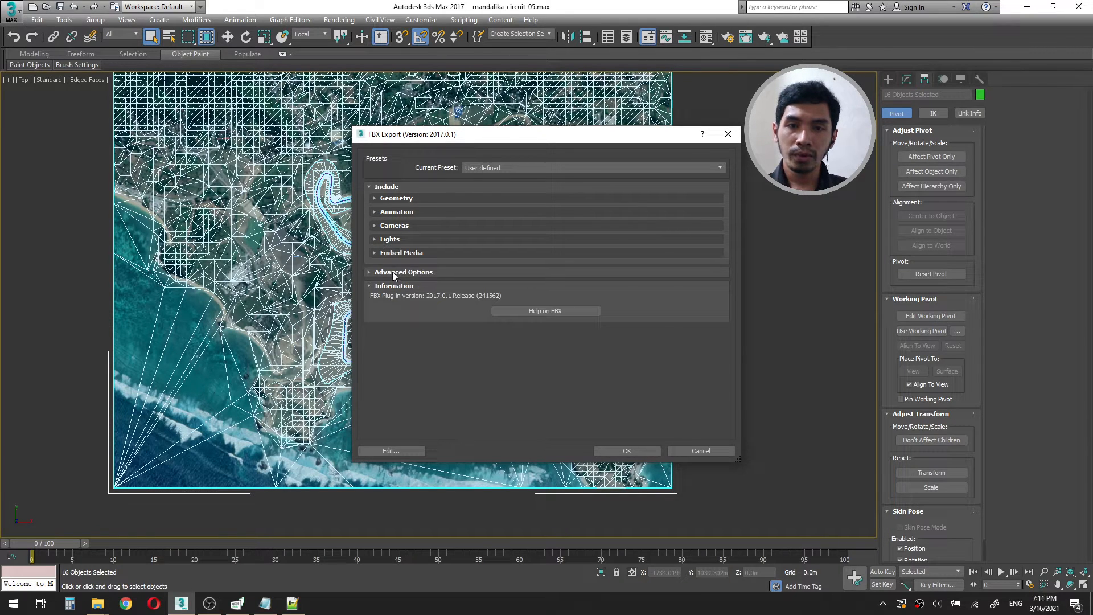
Disable automatic unit scaling in the FBX export and convert scene units to Meters.
{"action": "left_click", "coordinate": [393, 274]}
{"action": "left_click", "coordinate": [390, 284]}
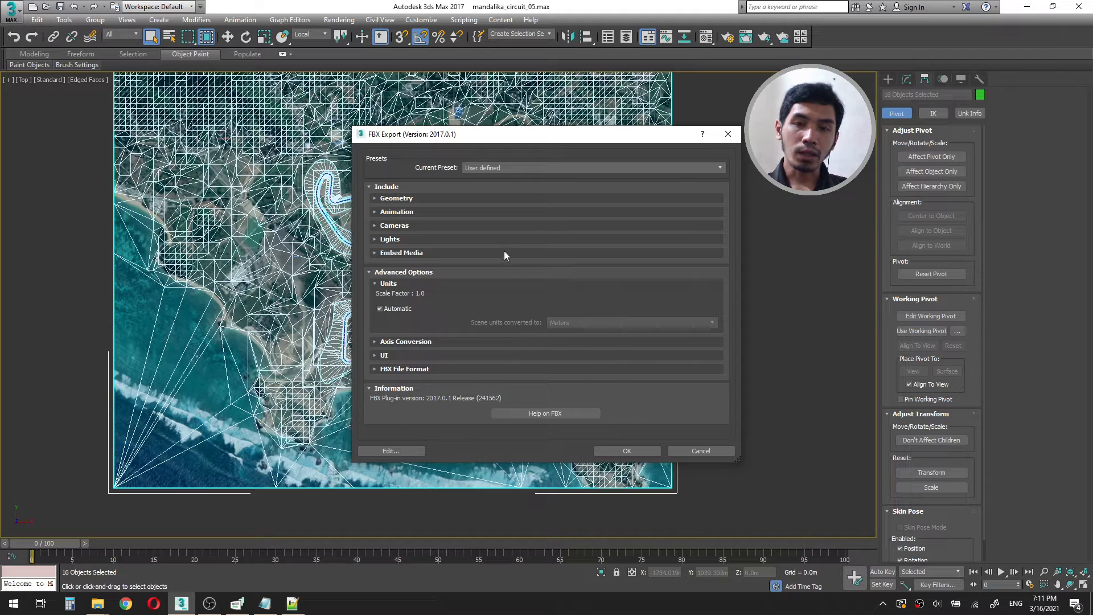
{"action": "left_click", "coordinate": [402, 313]}
{"action": "left_click", "coordinate": [630, 325]}
{"action": "left_click", "coordinate": [631, 326]}
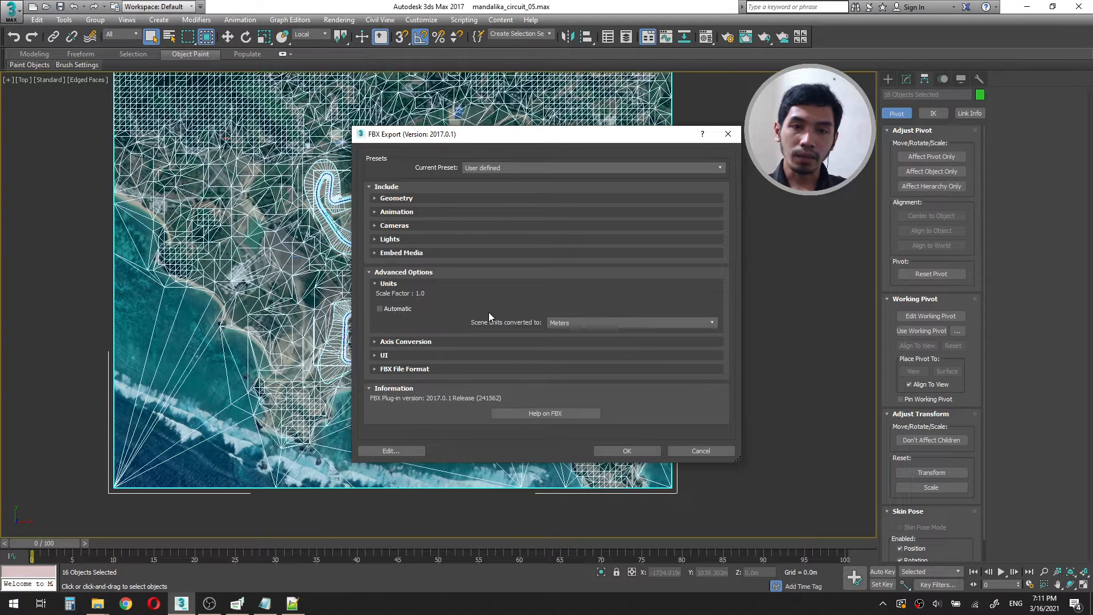
{"action": "left_click", "coordinate": [391, 284]}
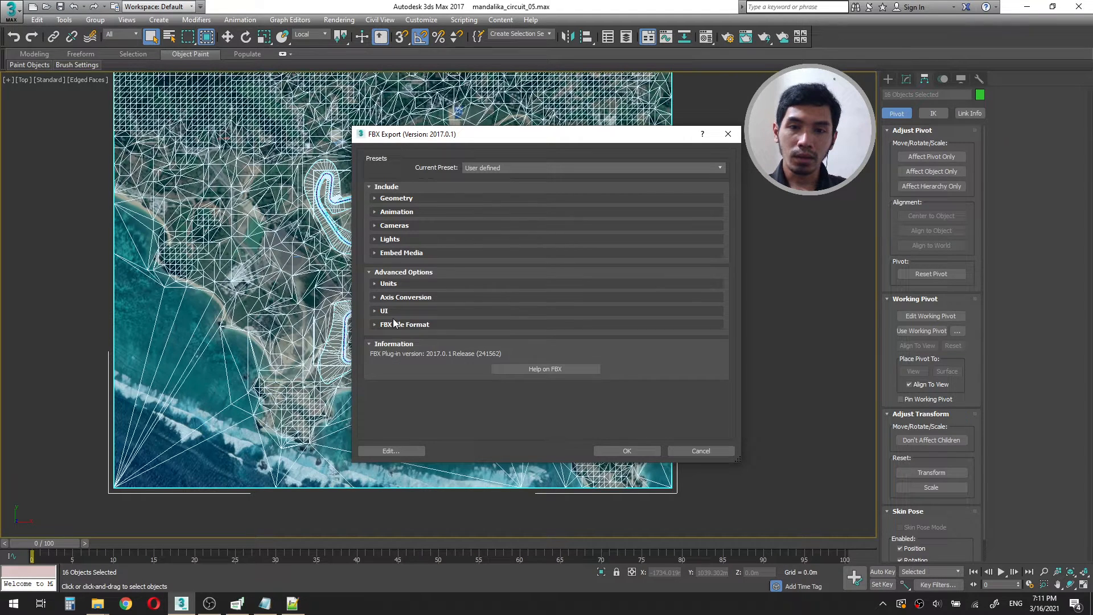
Set the FBX file version to FBX 2012, run the export, and clear the object selection.
{"action": "left_click", "coordinate": [399, 324]}
{"action": "left_click", "coordinate": [595, 350]}
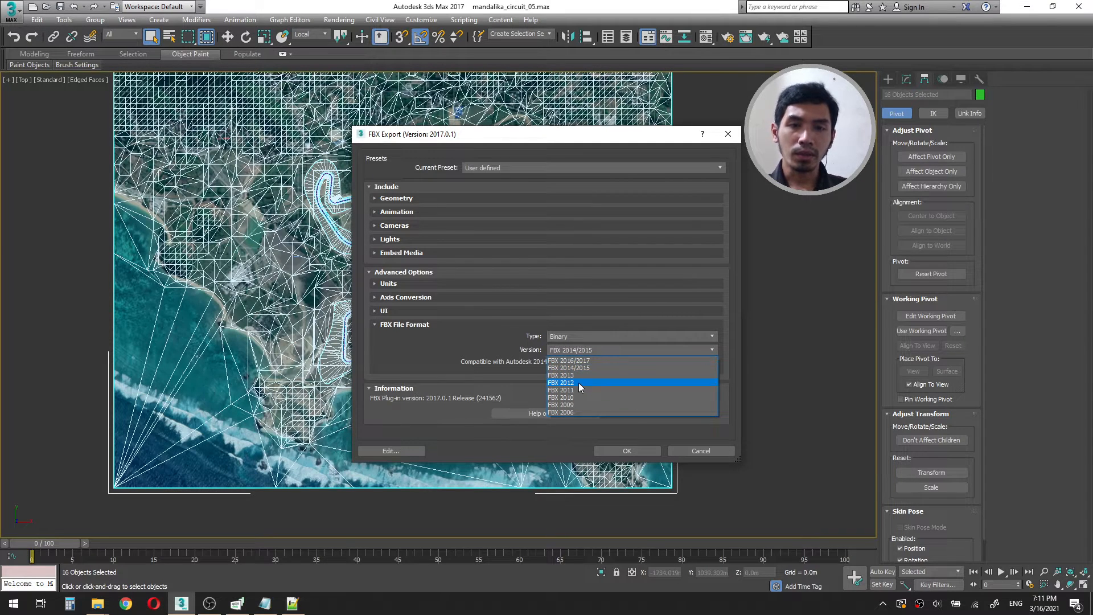
{"action": "left_click", "coordinate": [578, 383]}
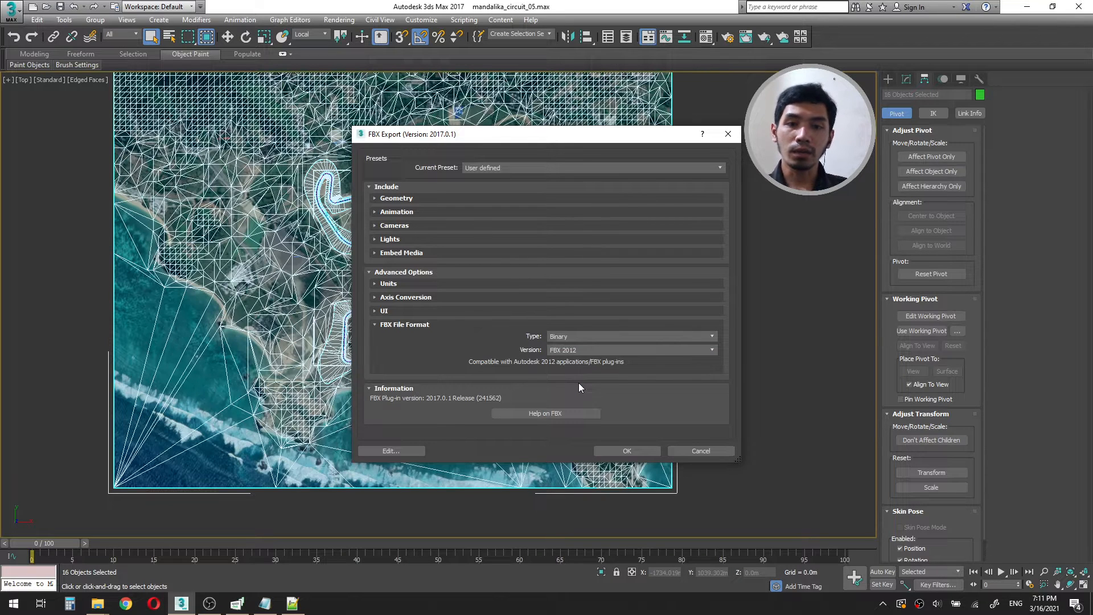
{"action": "left_click", "coordinate": [621, 450]}
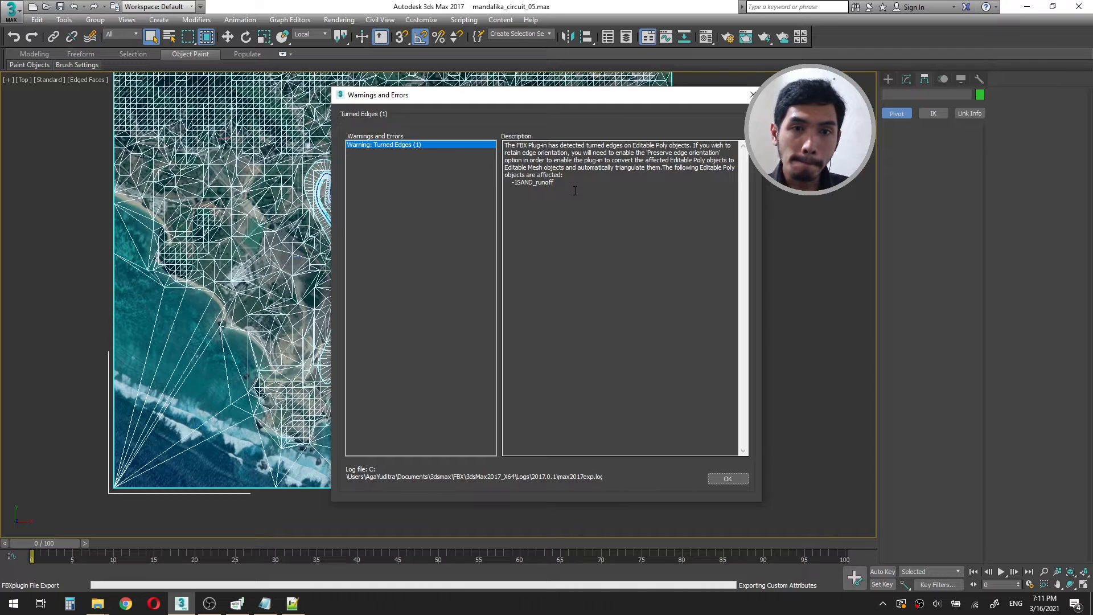
{"action": "left_click", "coordinate": [731, 480]}
{"action": "left_click", "coordinate": [733, 301]}
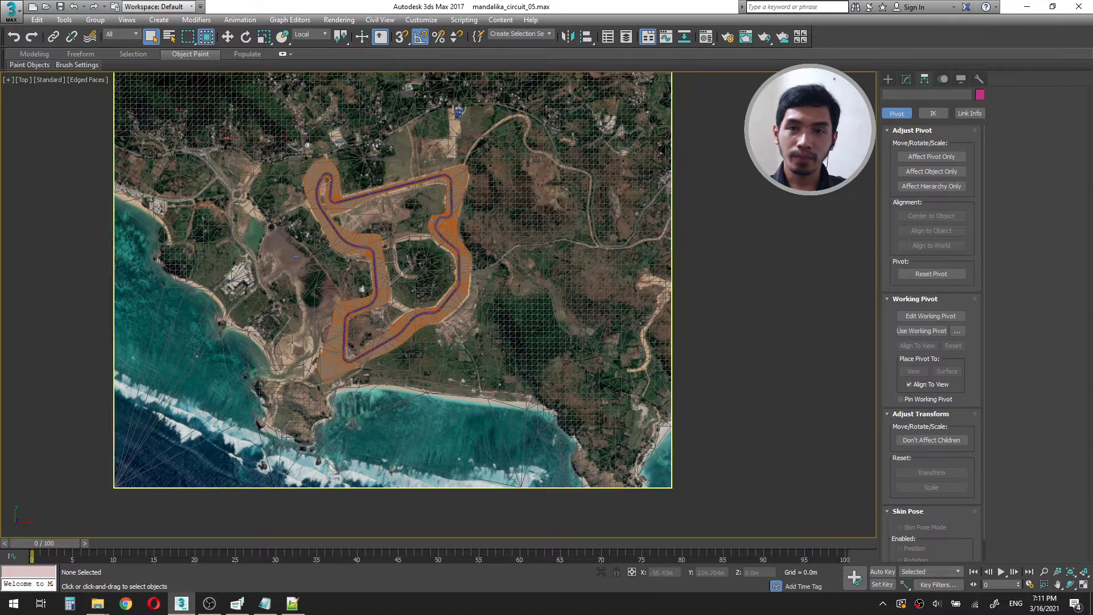
Minimize the modelling window and launch Steam.
{"action": "left_click", "coordinate": [1052, 6]}
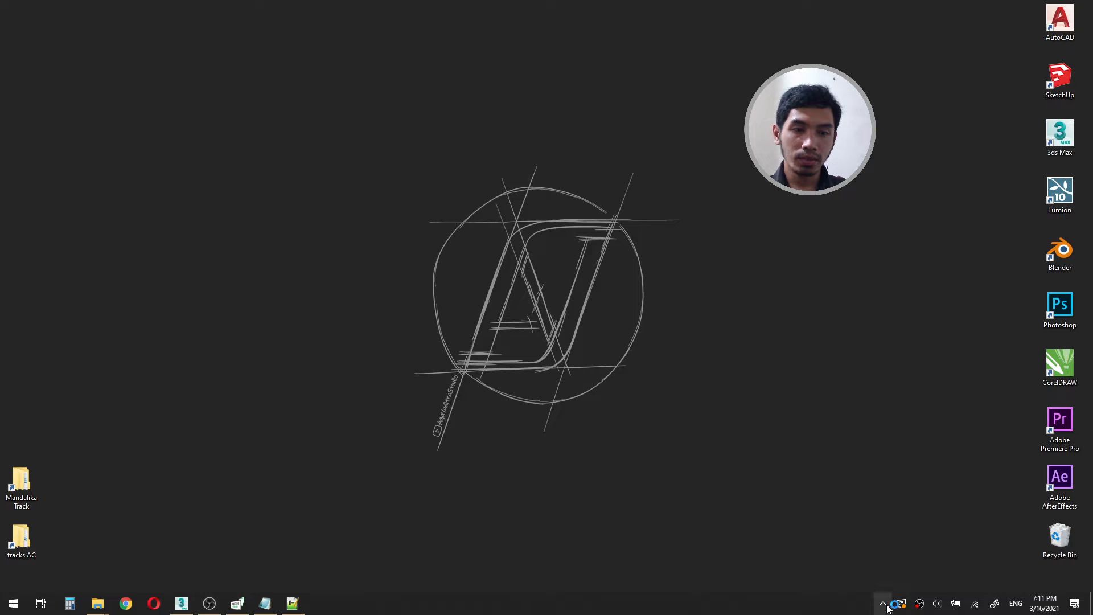
{"action": "left_click", "coordinate": [883, 604]}
{"action": "left_click", "coordinate": [13, 603]}
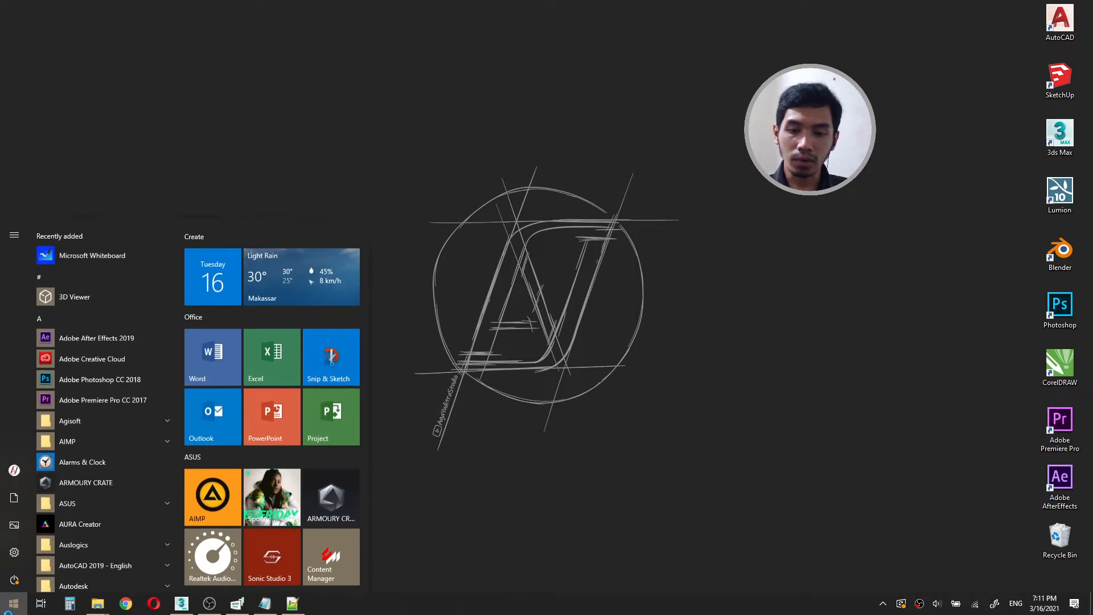
{"action": "type", "text": "ste"}
{"action": "key", "text": "Return"}
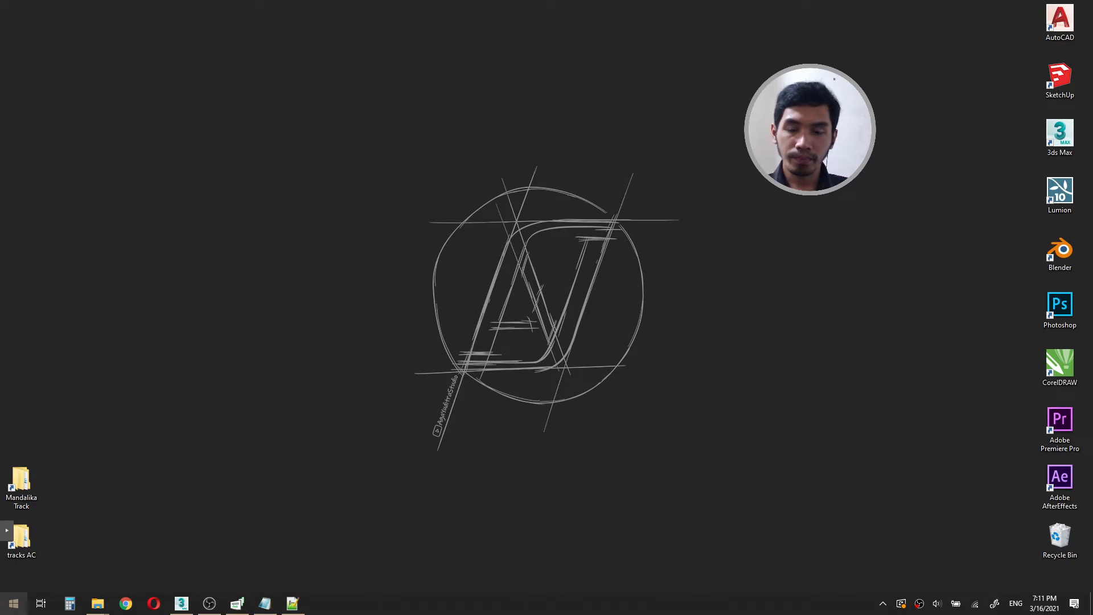
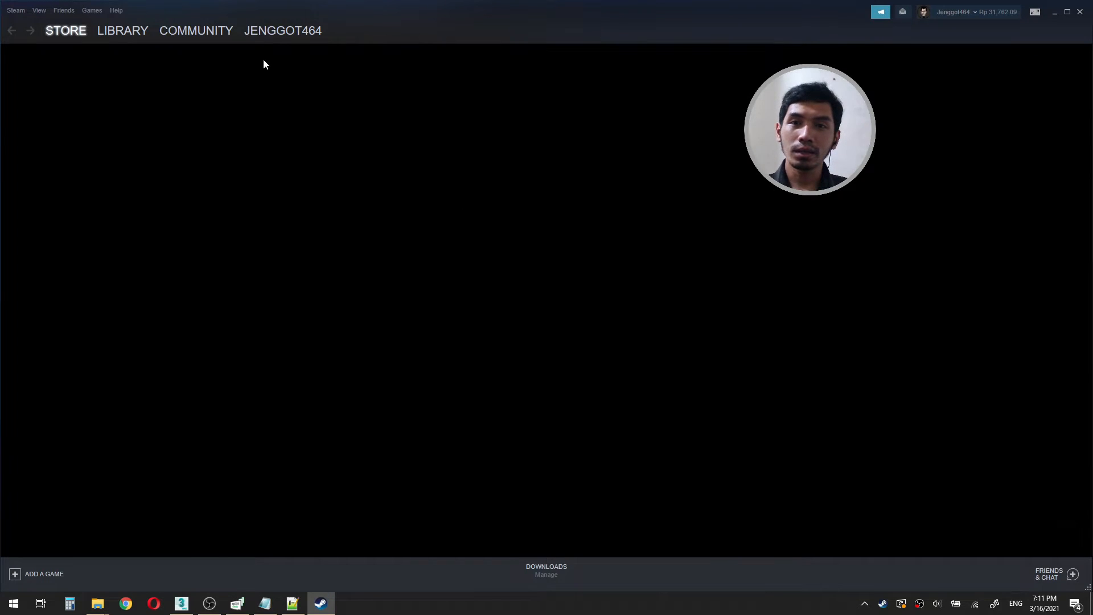
Launch Assetto Corsa SDK from the Steam library and maximize the ksEditor window.
{"action": "mouse_move", "coordinate": [276, 33]}
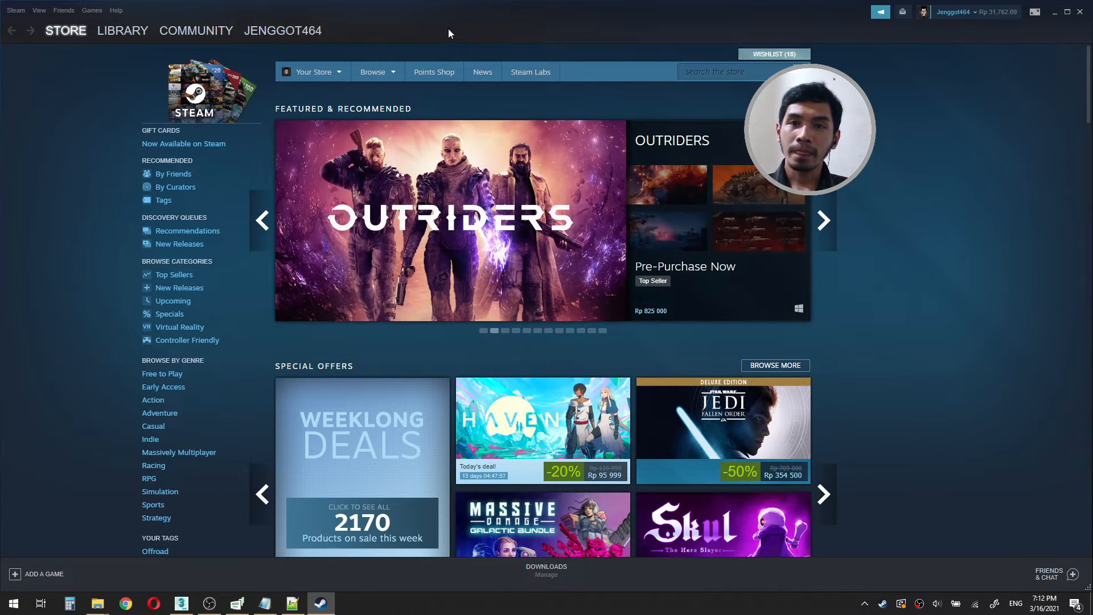
{"action": "left_click", "coordinate": [118, 33]}
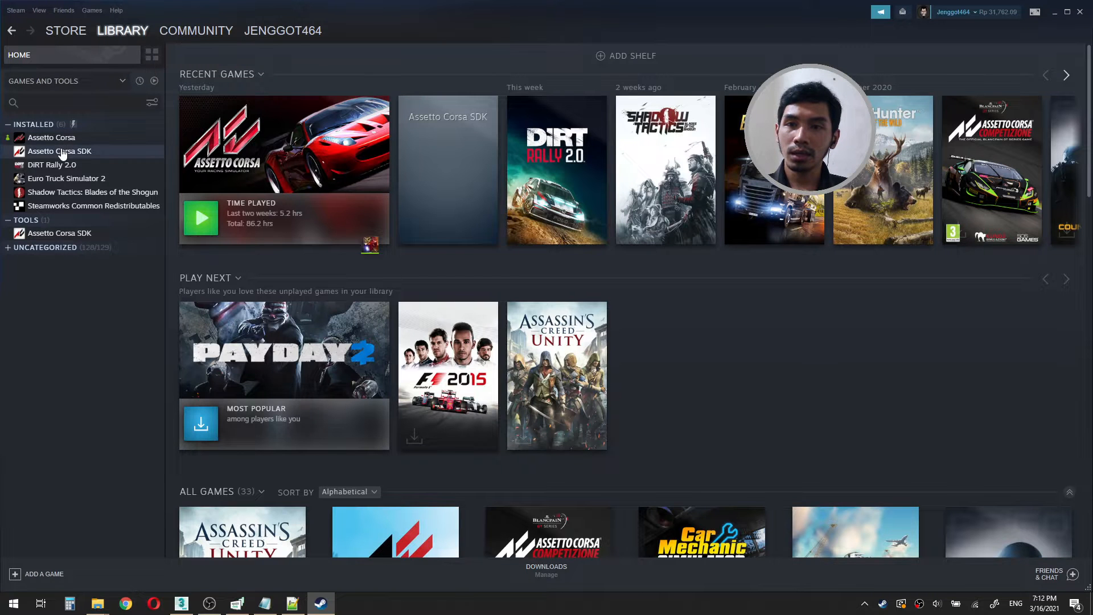
{"action": "left_click", "coordinate": [62, 152]}
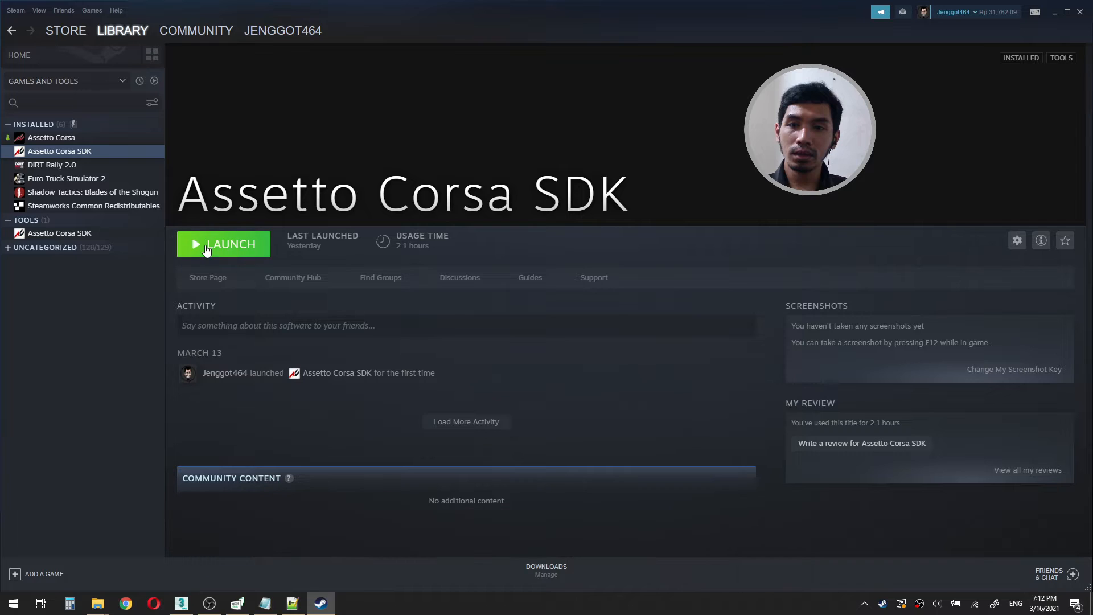
{"action": "left_click", "coordinate": [206, 249]}
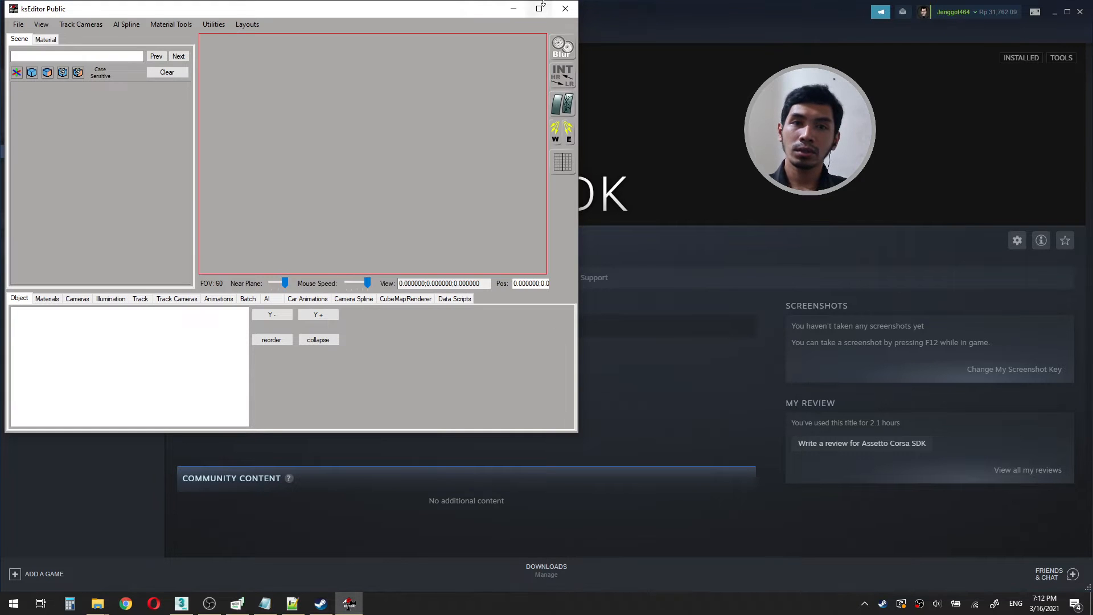
{"action": "left_click", "coordinate": [539, 8]}
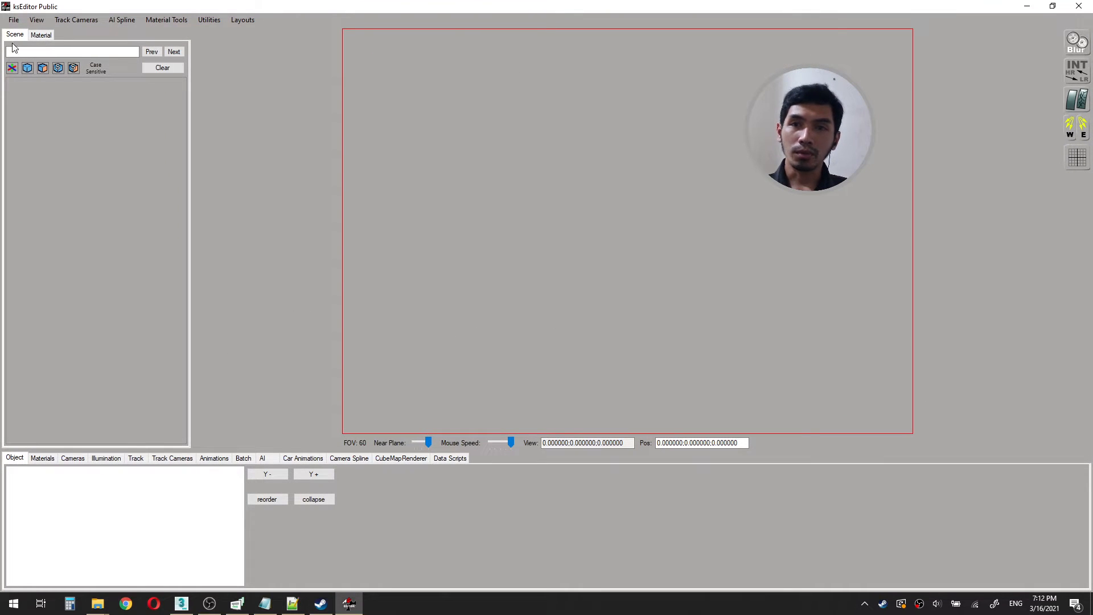
Start opening an FBX file and copy the path of the 3D model\export folder from File Explorer.
{"action": "left_click", "coordinate": [14, 20]}
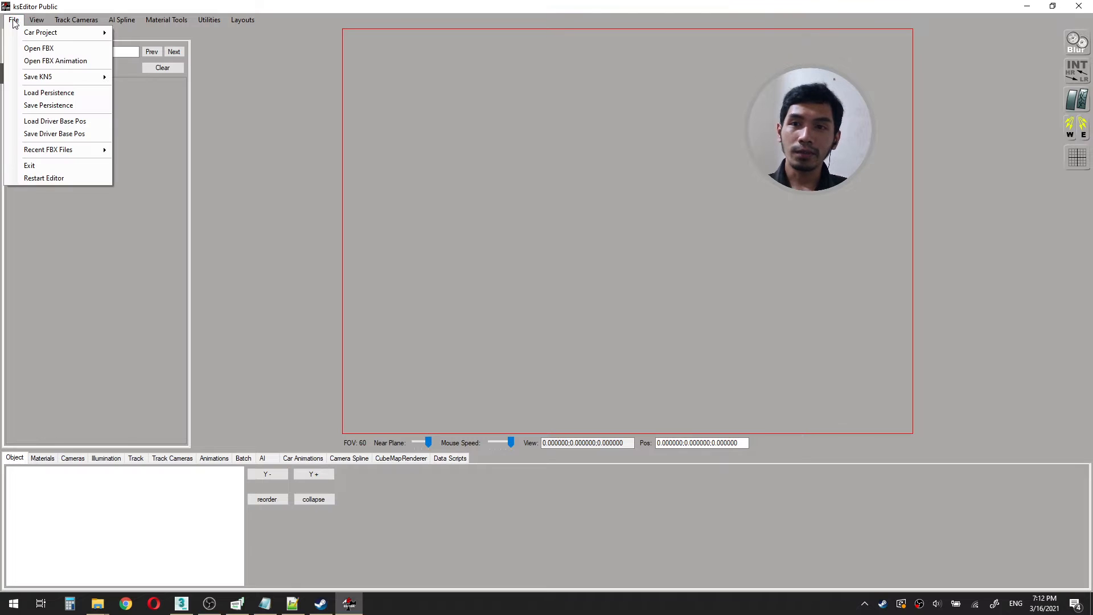
{"action": "left_click", "coordinate": [77, 49]}
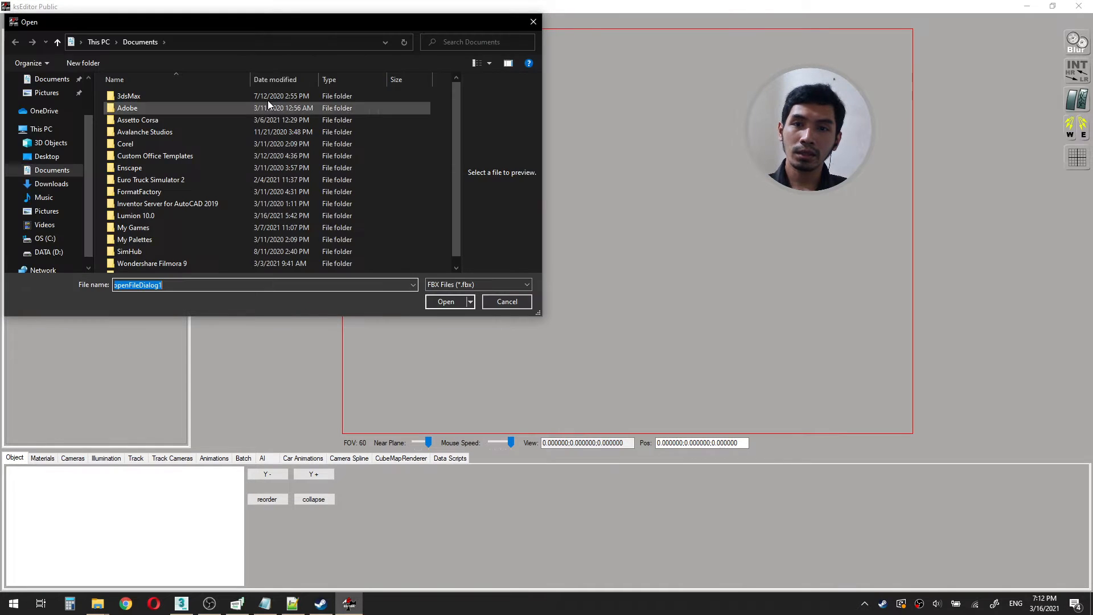
{"action": "left_click", "coordinate": [283, 44]}
{"action": "mouse_move", "coordinate": [111, 599]}
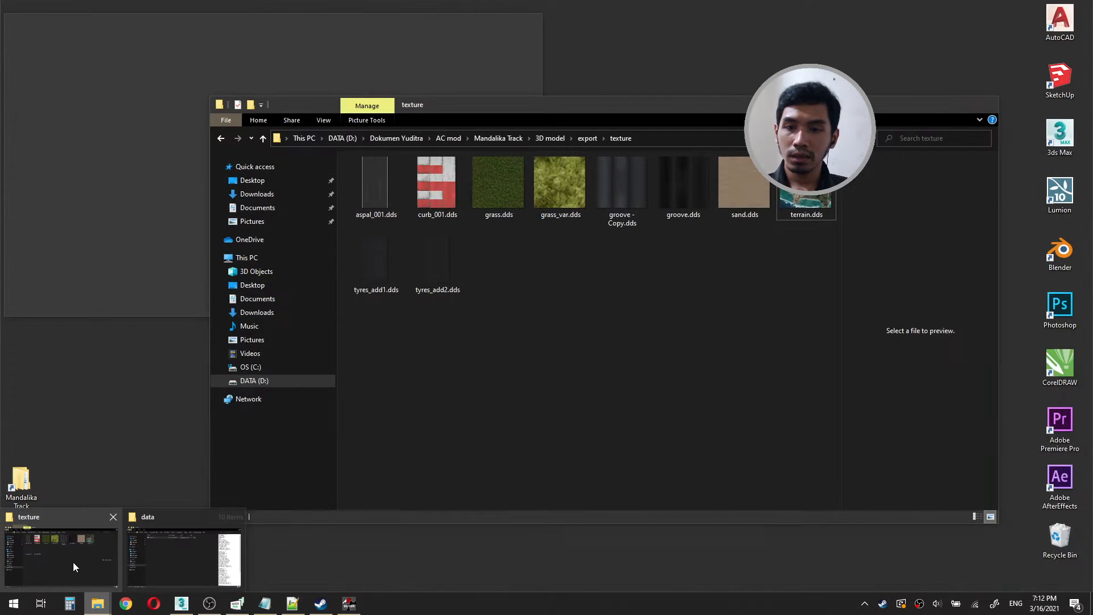
{"action": "left_click", "coordinate": [72, 562]}
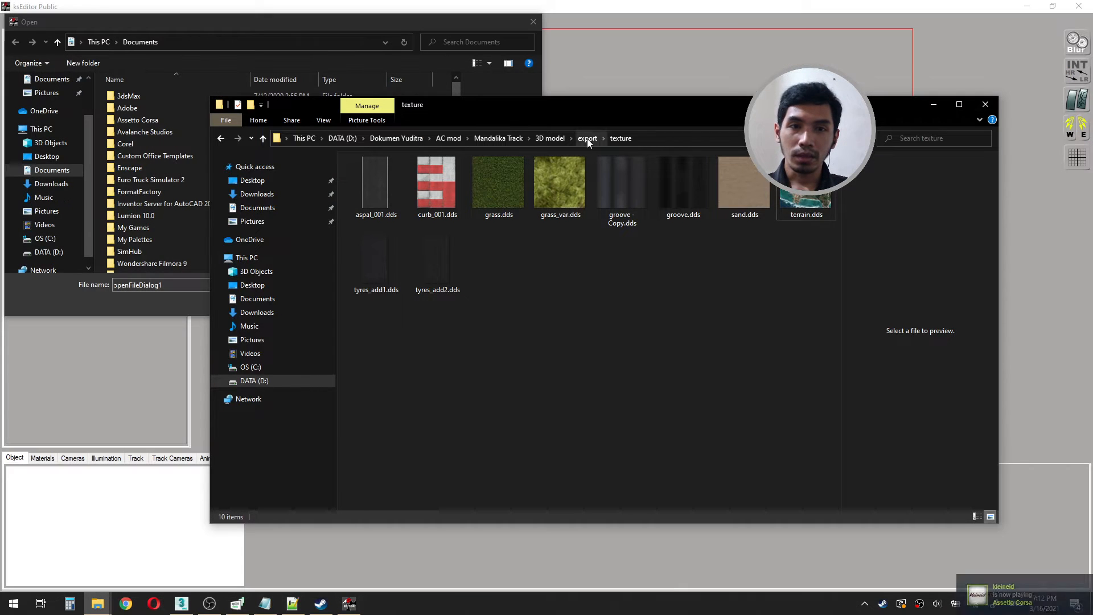
{"action": "left_click", "coordinate": [587, 139]}
{"action": "left_click", "coordinate": [635, 138]}
{"action": "key", "text": "ctrl+c"}
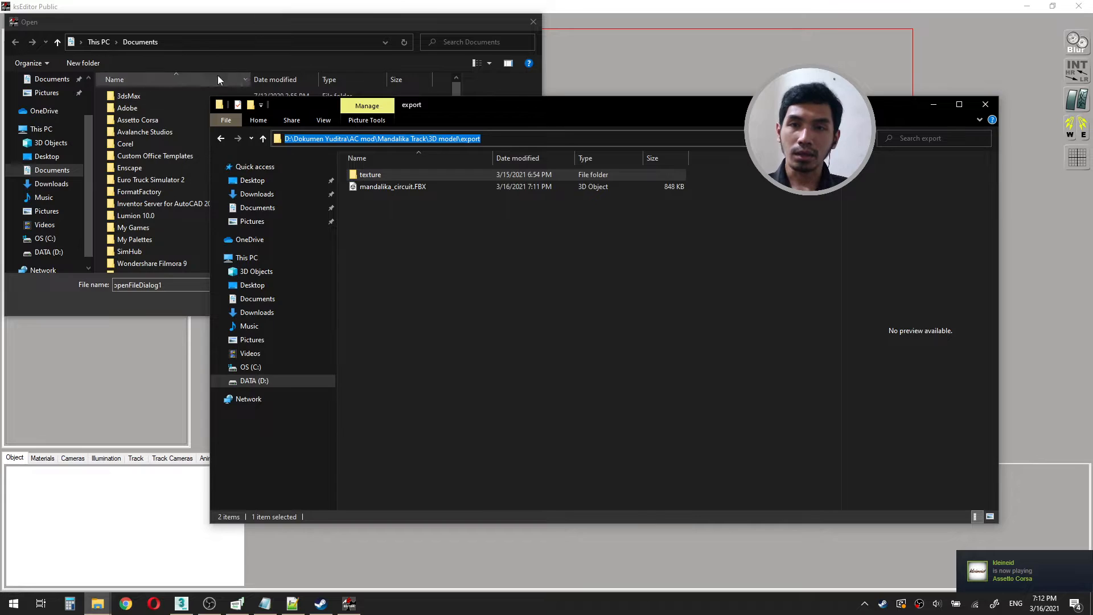
Go to the copied export folder in the file dialog and open mandalika_circuit.FBX.
{"action": "left_click", "coordinate": [247, 41]}
{"action": "key", "text": "ctrl+v"}
{"action": "key", "text": "Return"}
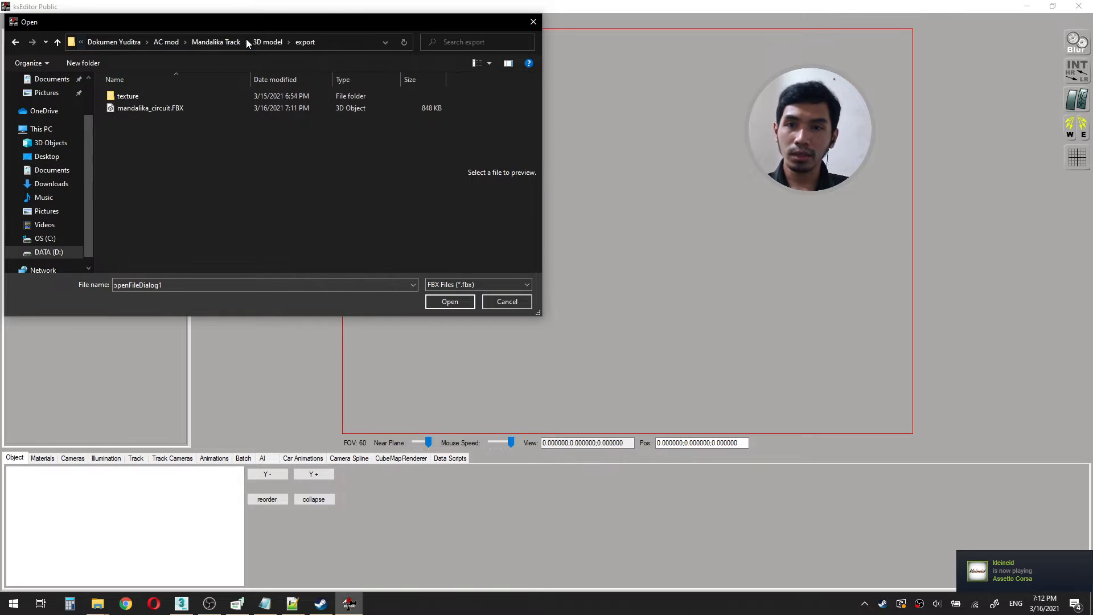
{"action": "left_click", "coordinate": [182, 108]}
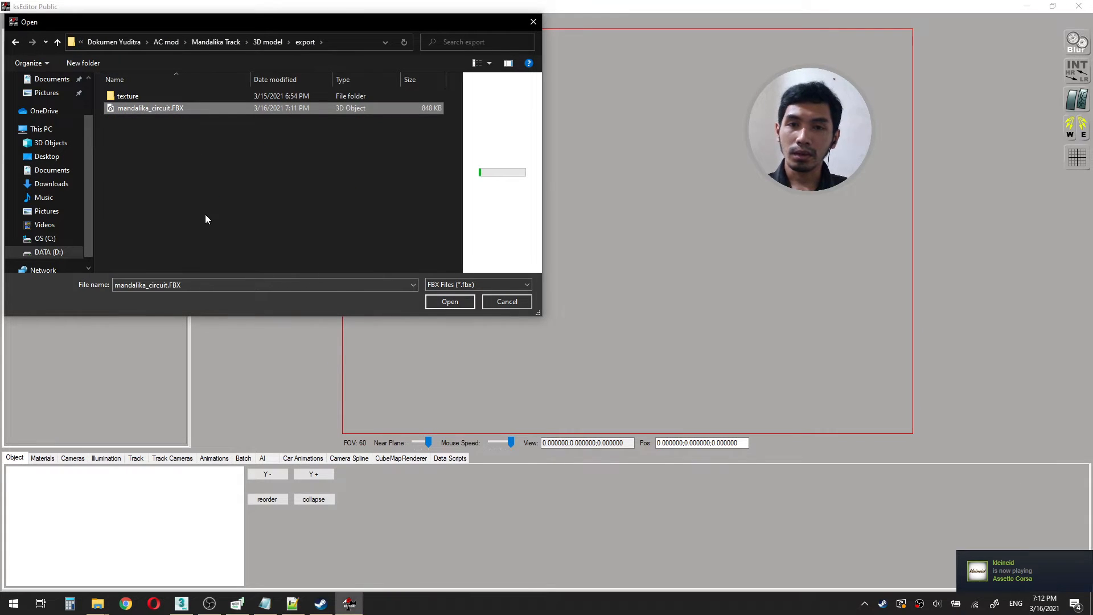
{"action": "left_click", "coordinate": [449, 302]}
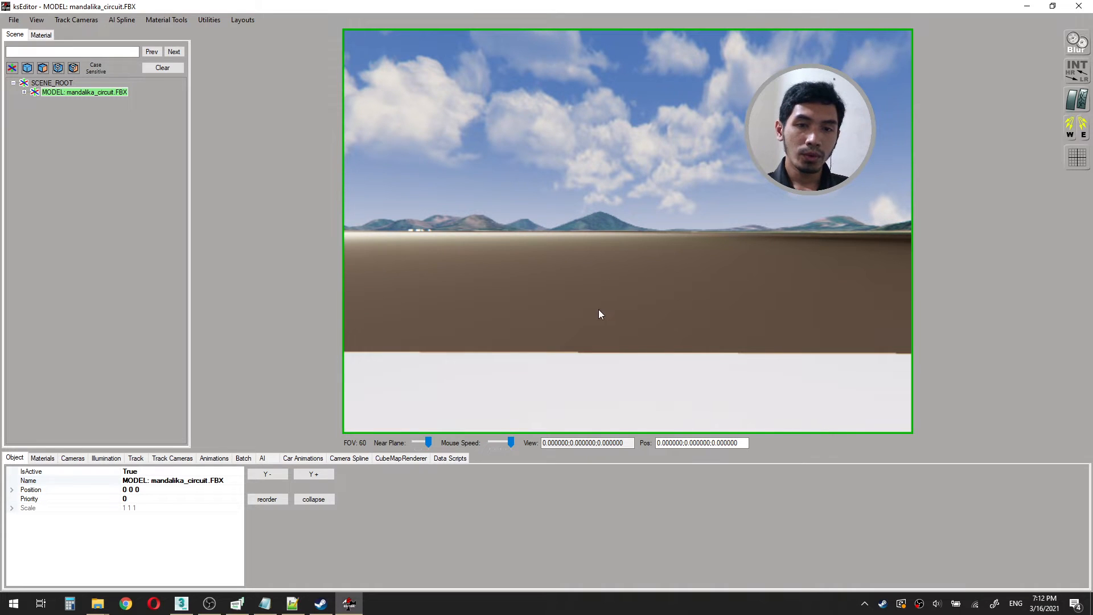
Survey the imported terrain and its textures from above ground while approaching the track.
{"action": "right_click_drag", "start_coordinate": [591, 241], "coordinate": [616, 260]}
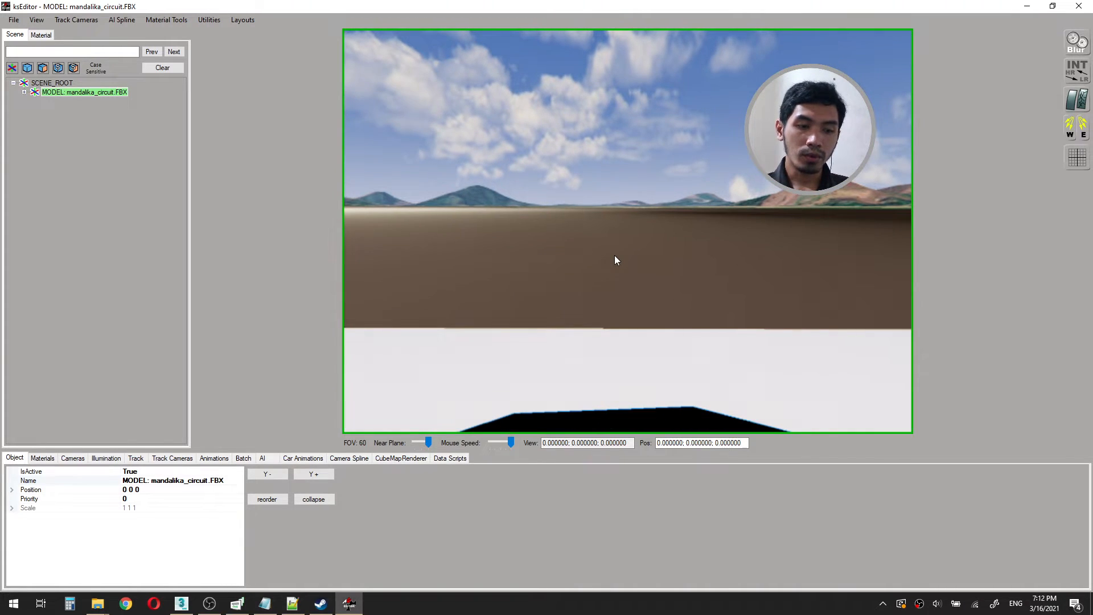
{"action": "key", "text": "e"}
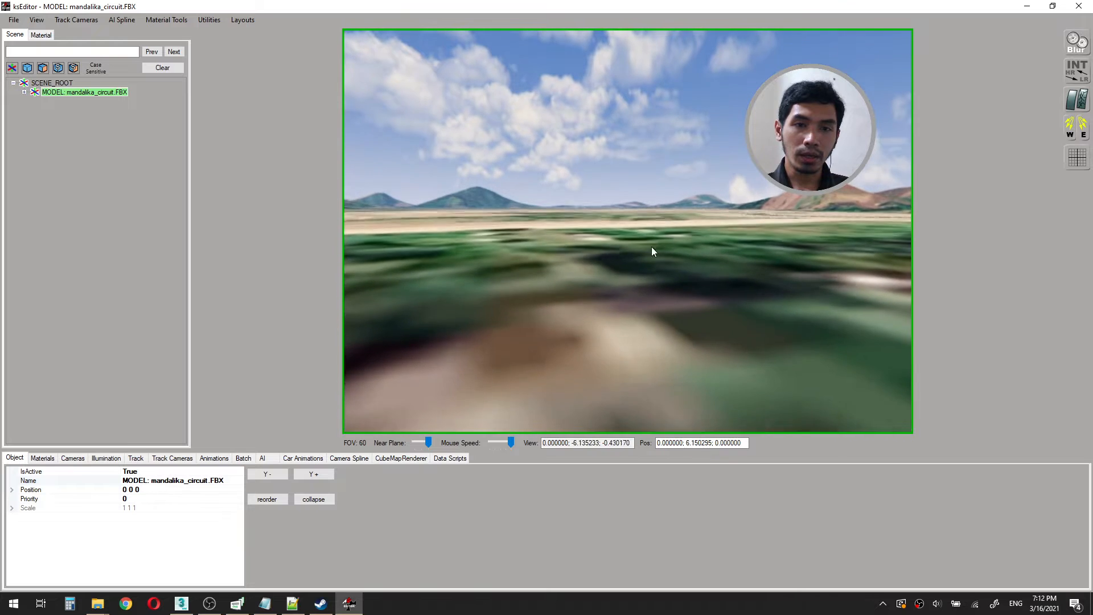
{"action": "key", "text": "e"}
{"action": "key", "text": "q"}
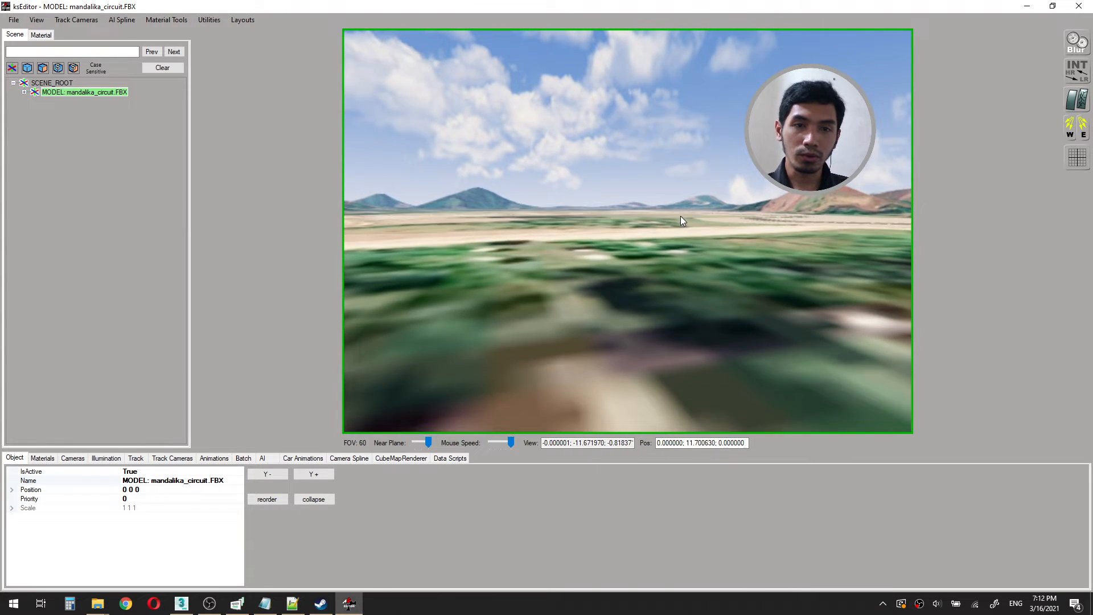
{"action": "right_click_drag", "start_coordinate": [681, 216], "coordinate": [559, 217]}
{"action": "key", "text": "e"}
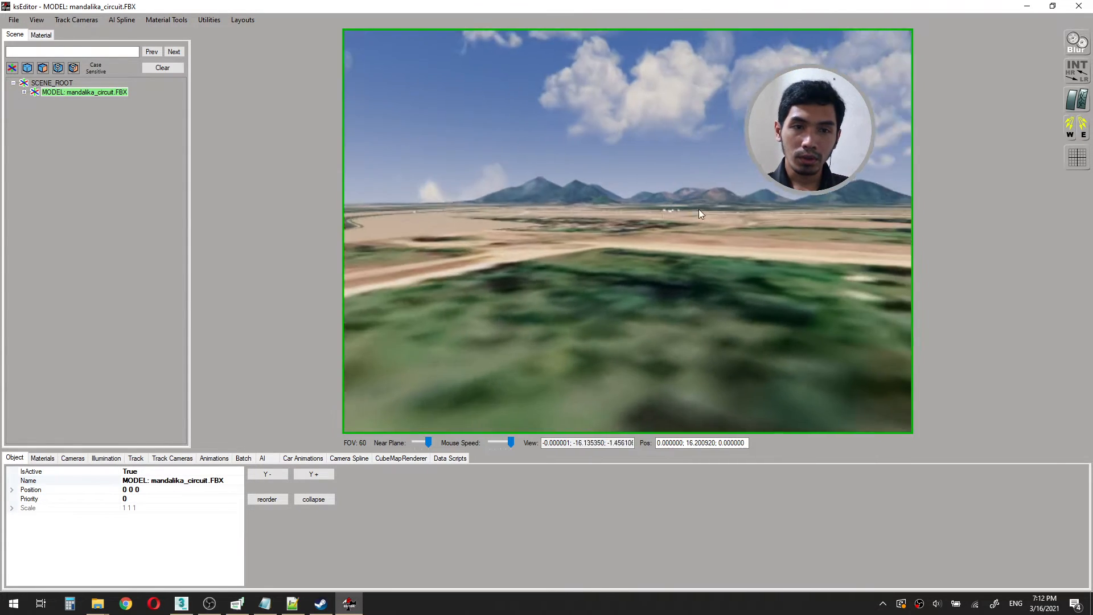
{"action": "key", "text": "e"}
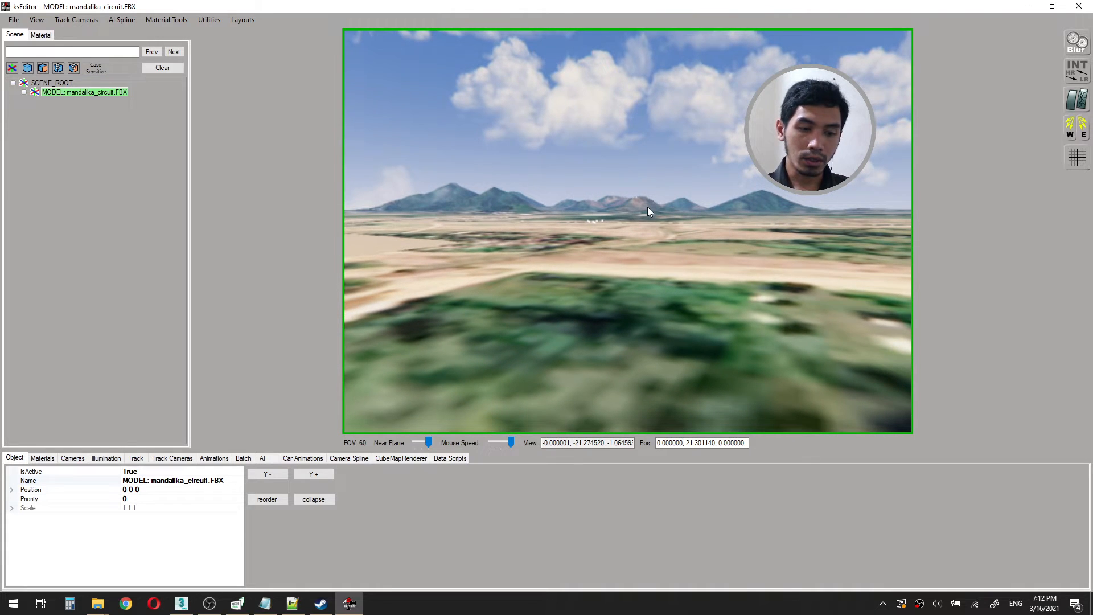
{"action": "key", "text": "w"}
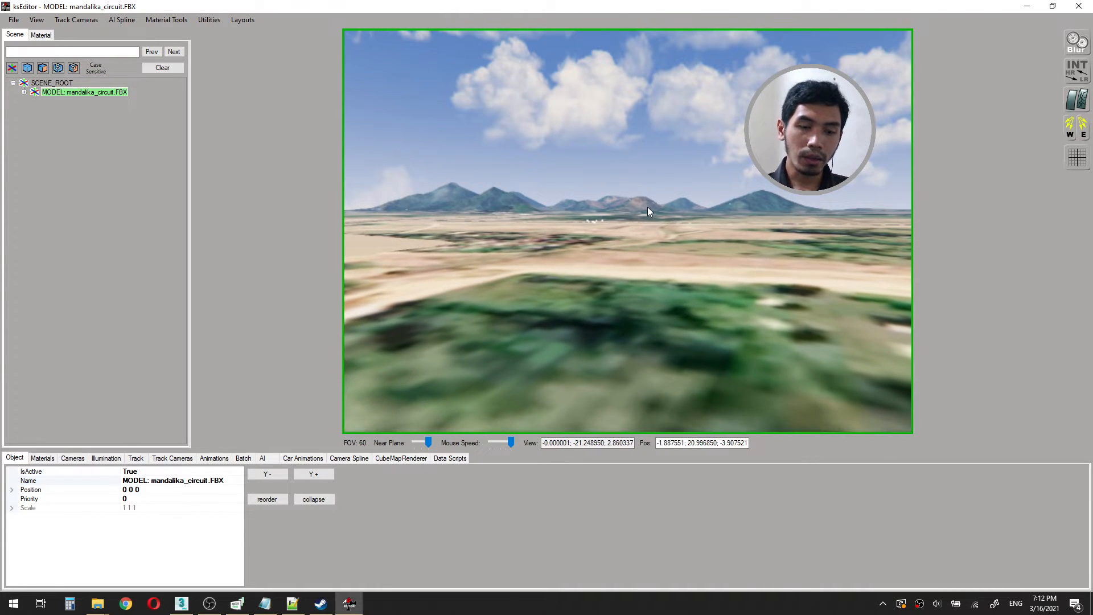
{"action": "key", "text": "s"}
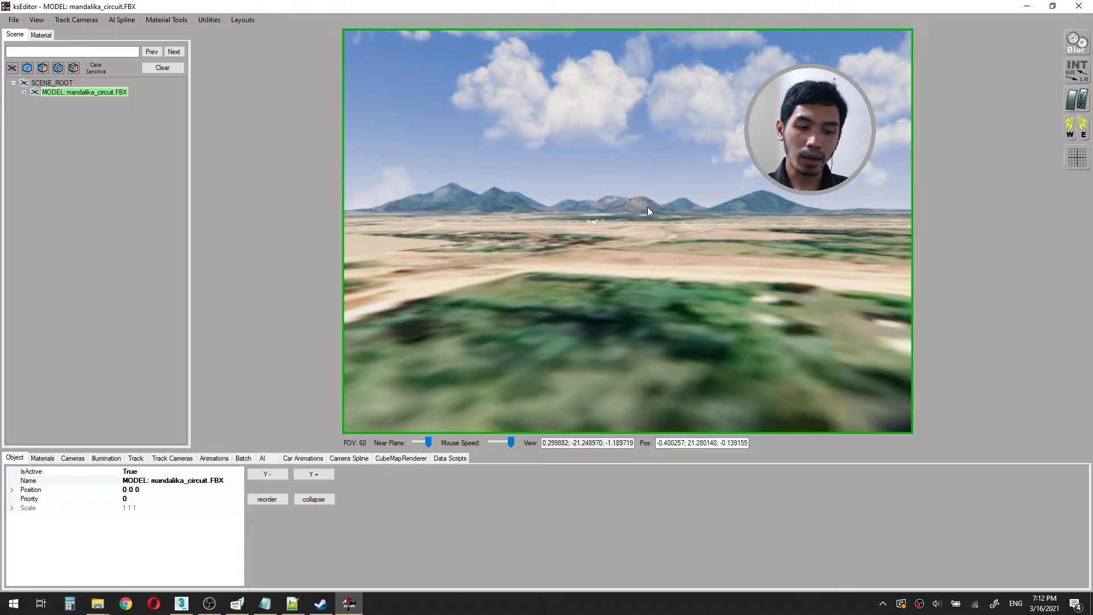
{"action": "key", "text": "w"}
{"action": "right_click_drag", "start_coordinate": [647, 207], "coordinate": [657, 239]}
{"action": "key", "text": "w"}
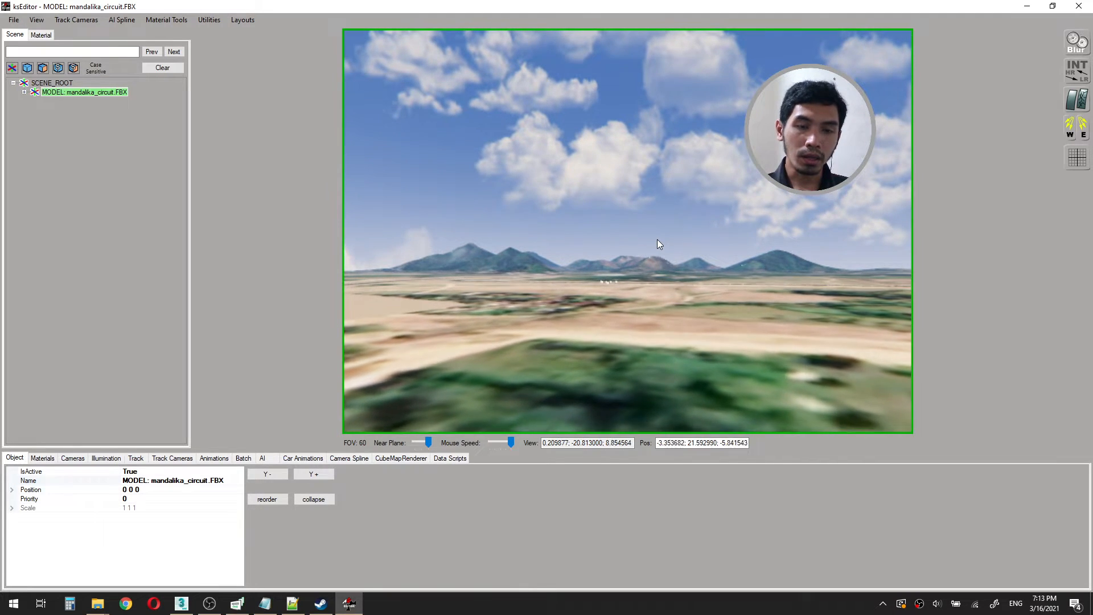
{"action": "key", "text": "w"}
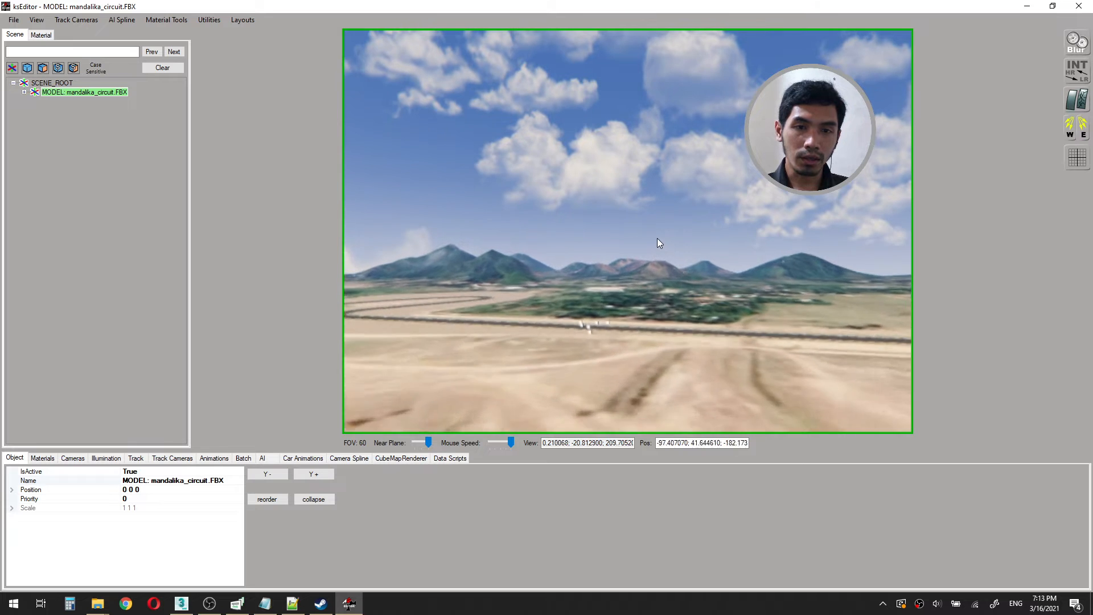
Inspect the asphalt, kerbs and AC_ helper cubes around the start straight at close range.
{"action": "right_click_drag", "start_coordinate": [654, 239], "coordinate": [634, 271]}
{"action": "key", "text": "w"}
{"action": "key", "text": "w"}
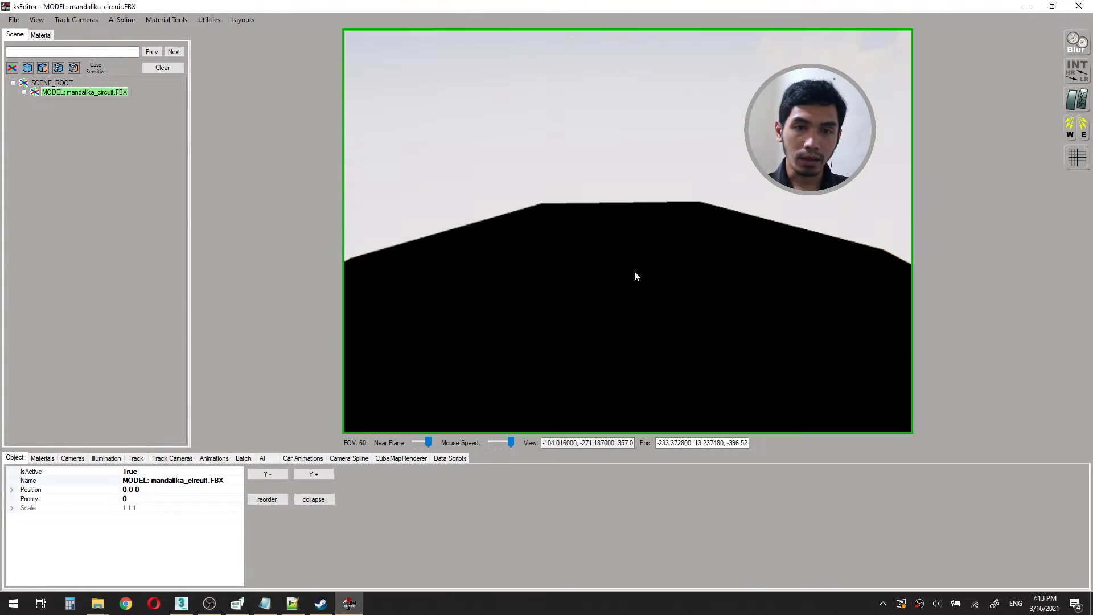
{"action": "key", "text": "s"}
{"action": "right_click_drag", "start_coordinate": [635, 270], "coordinate": [570, 249]}
{"action": "key", "text": "d"}
{"action": "key", "text": "s"}
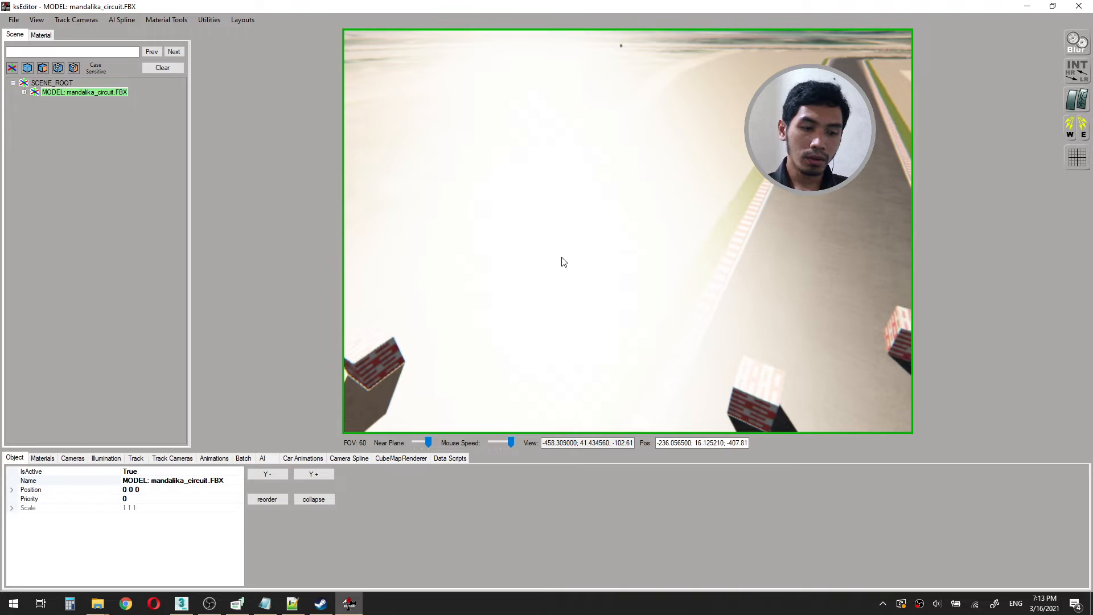
{"action": "mouse_move", "coordinate": [556, 273]}
{"action": "right_mouse_down"}
{"action": "mouse_move", "coordinate": [563, 326]}
{"action": "mouse_move", "coordinate": [572, 308]}
{"action": "mouse_move", "coordinate": [561, 281]}
{"action": "right_mouse_up"}
{"action": "key", "text": "s"}
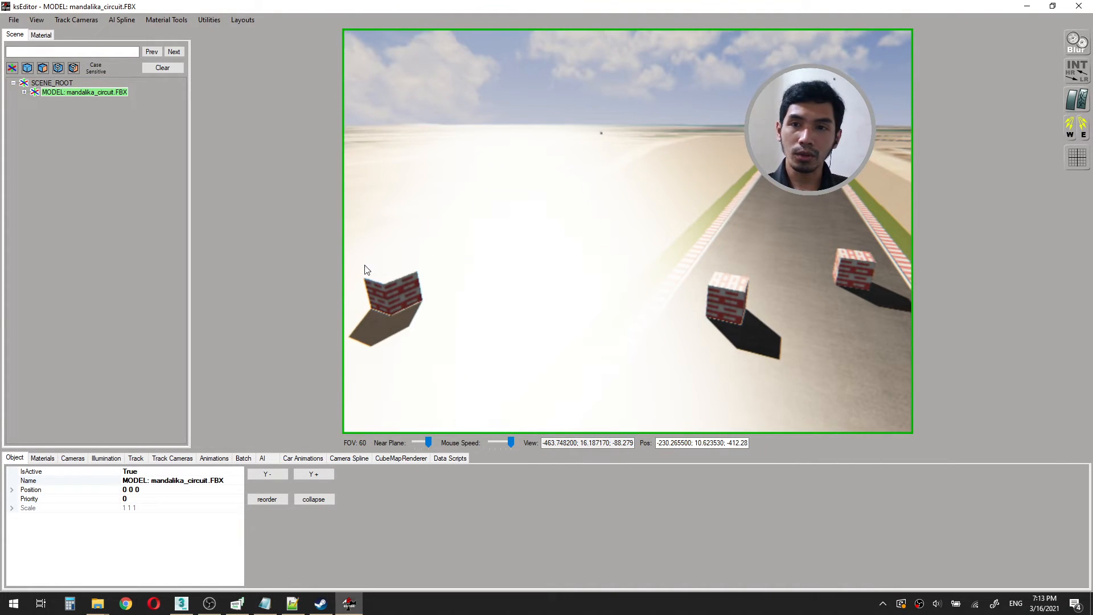
{"action": "right_click_drag", "start_coordinate": [638, 276], "coordinate": [737, 280]}
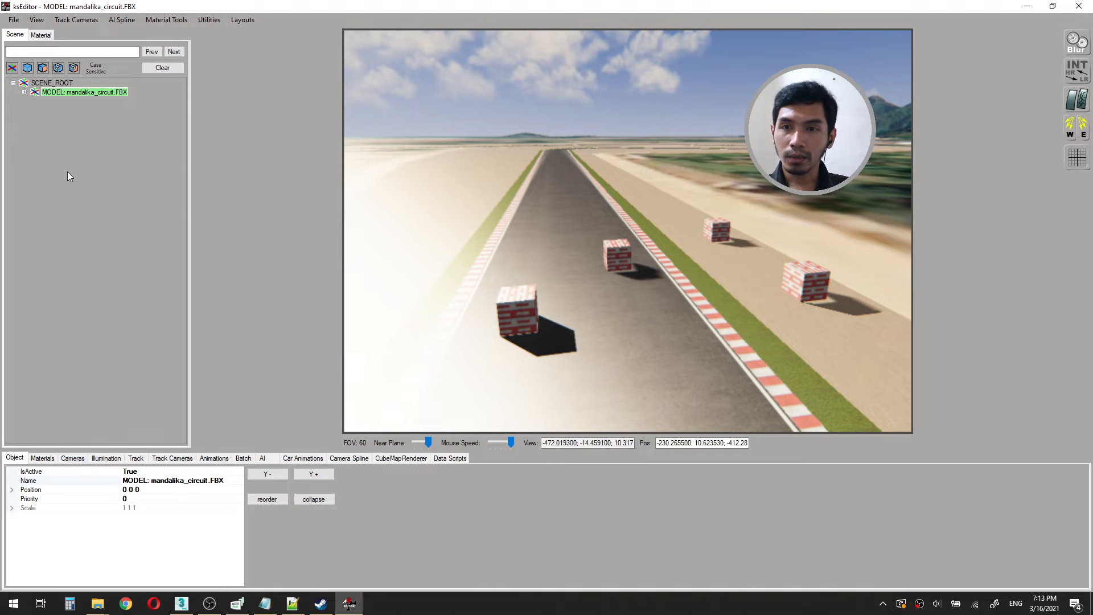
Expand the mandalika_circuit.FBX hierarchy down to its meshes and select AC_START_0.
{"action": "left_click", "coordinate": [24, 92]}
{"action": "left_click", "coordinate": [71, 102]}
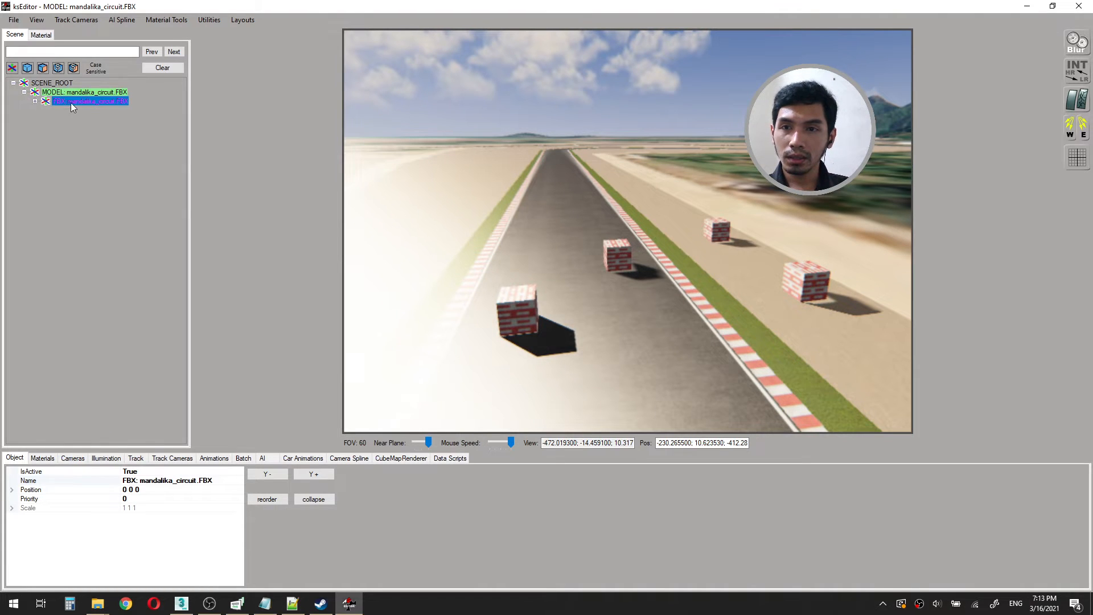
{"action": "left_click", "coordinate": [35, 102]}
{"action": "left_click", "coordinate": [82, 157]}
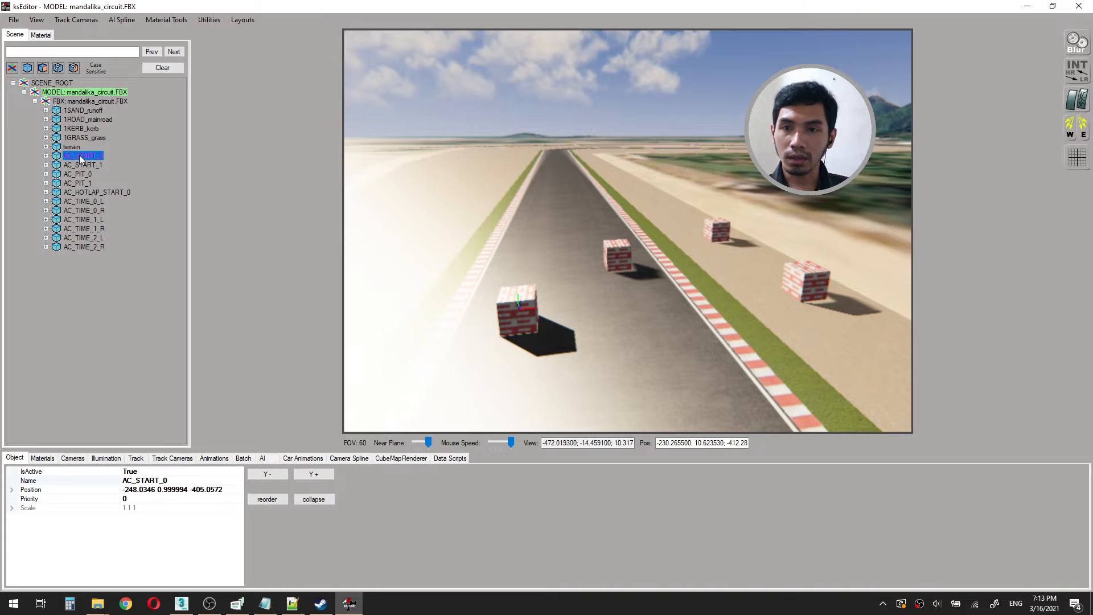
Filter the batch object list by AC, using the whole FBX: mandalika_circuit.FBX node as the selection.
{"action": "left_click", "coordinate": [244, 458]}
{"action": "left_click", "coordinate": [117, 473]}
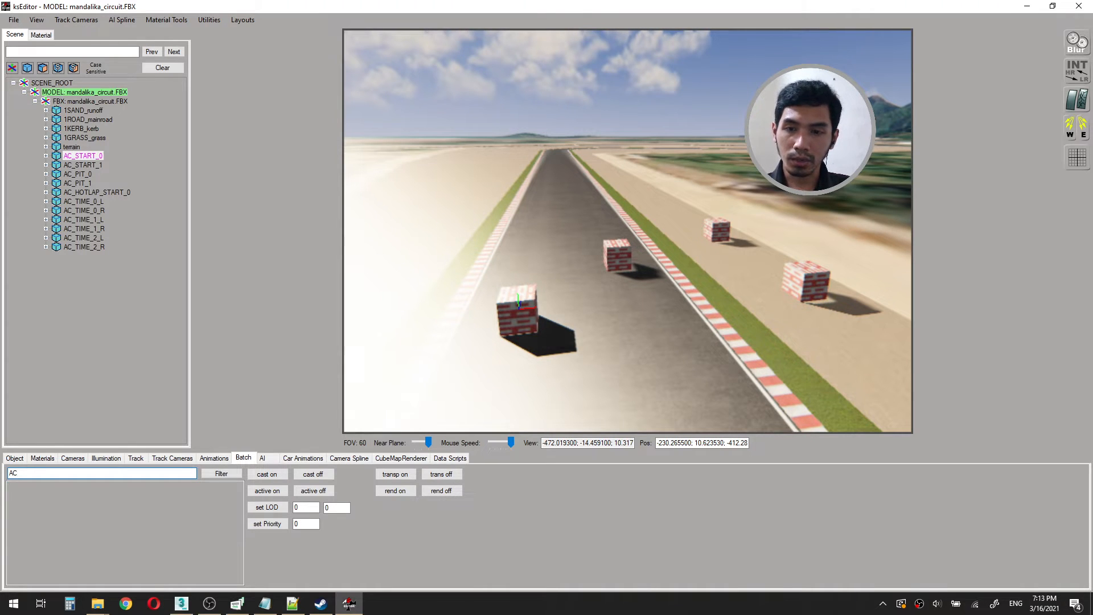
{"action": "left_click", "coordinate": [221, 474]}
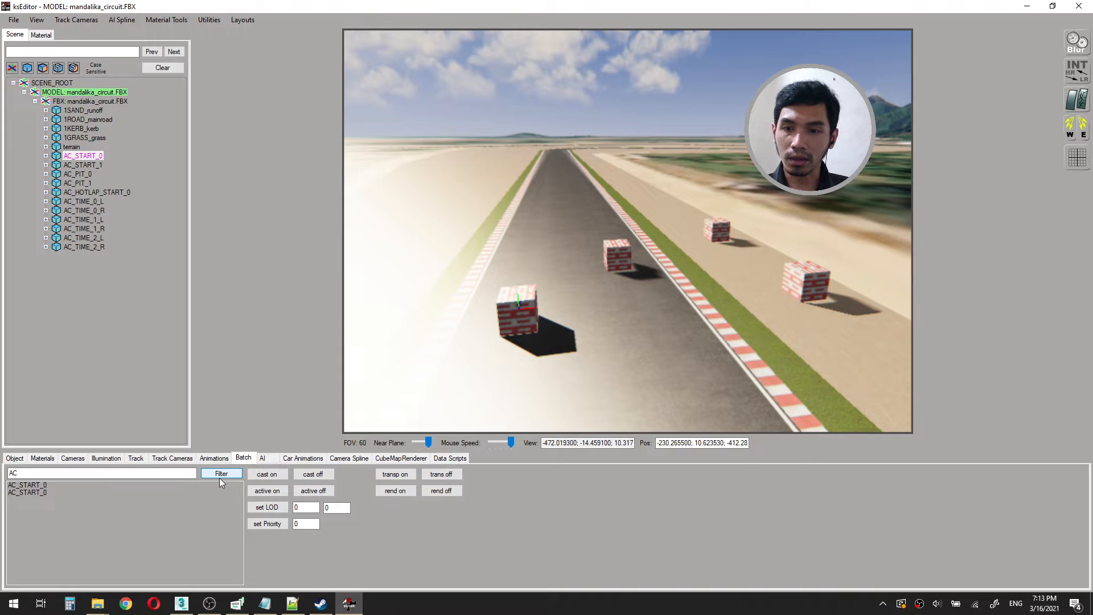
{"action": "left_click", "coordinate": [80, 100]}
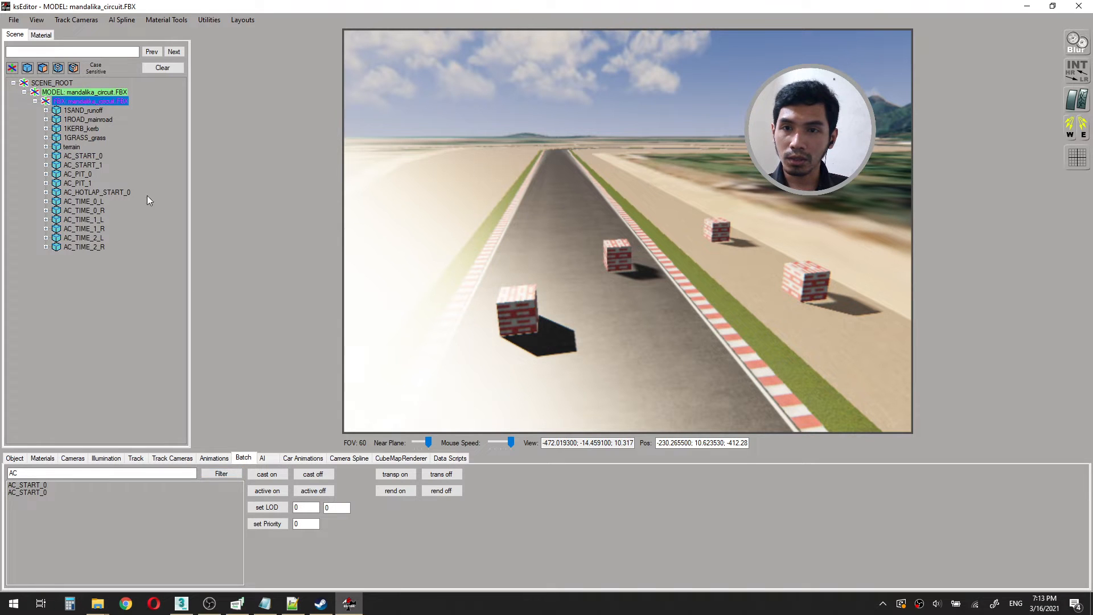
{"action": "left_click", "coordinate": [221, 474]}
{"action": "scroll", "coordinate": [35, 519], "scroll_direction": "down", "scroll_amount": 3}
{"action": "scroll", "coordinate": [37, 572], "scroll_direction": "up", "scroll_amount": 3}
{"action": "scroll", "coordinate": [38, 571], "scroll_direction": "down", "scroll_amount": 3}
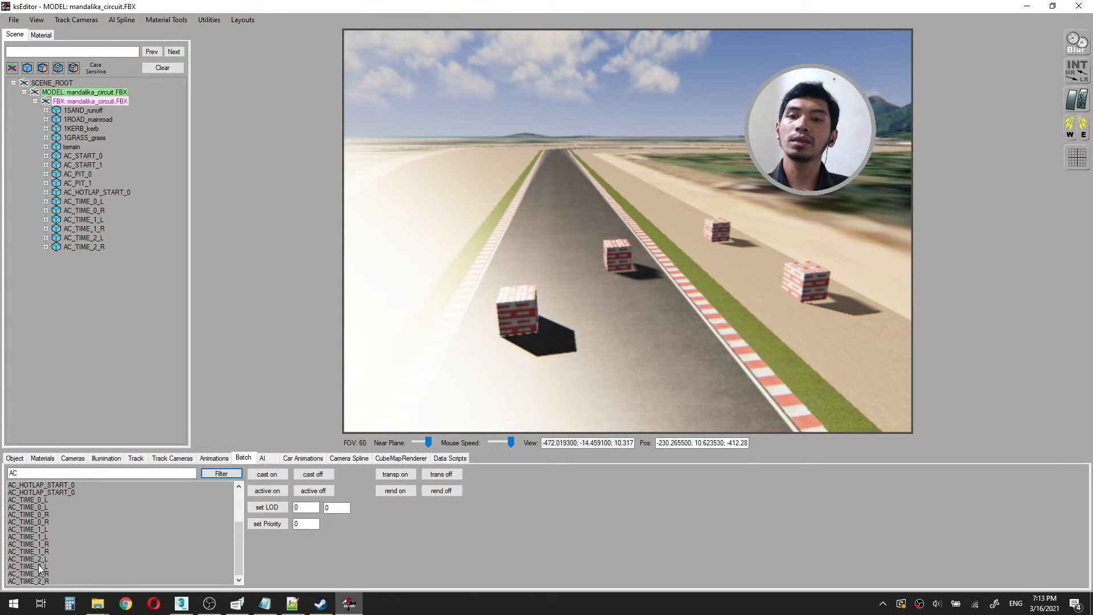
Turn off shadow casting and rendering for all filtered AC helper objects and check the track view.
{"action": "left_click", "coordinate": [315, 477]}
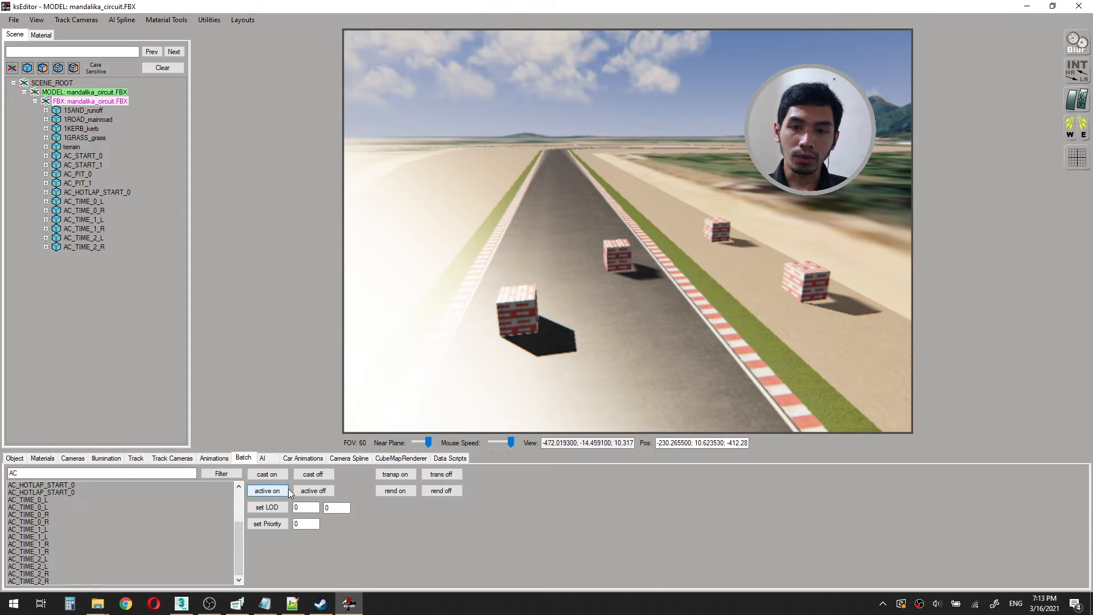
{"action": "left_click", "coordinate": [315, 477]}
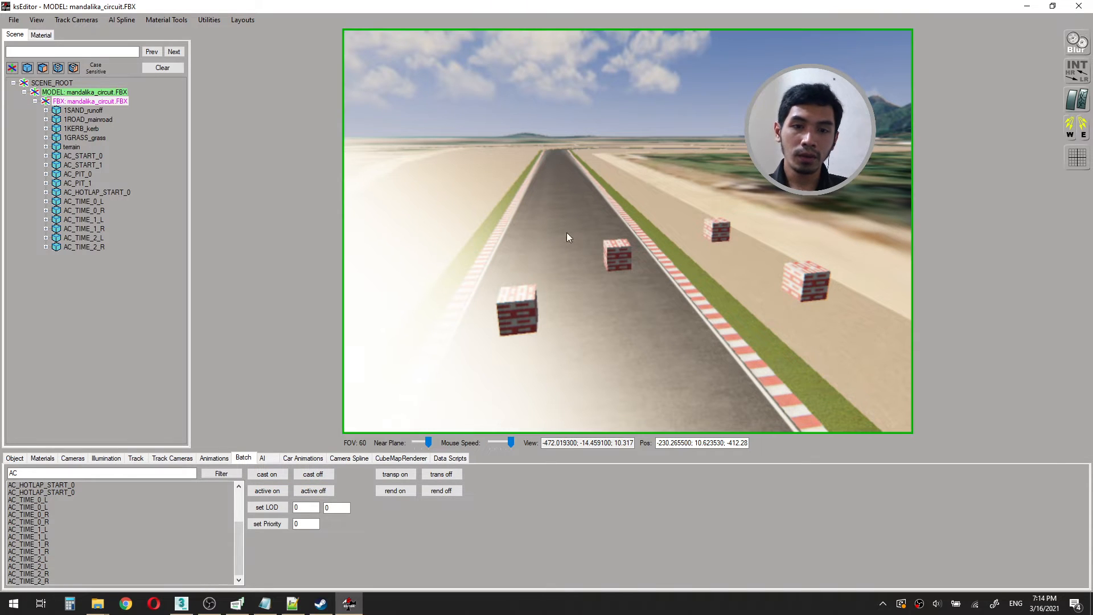
{"action": "left_click", "coordinate": [449, 494]}
{"action": "mouse_move", "coordinate": [621, 239]}
{"action": "left_mouse_down"}
{"action": "mouse_move", "coordinate": [593, 227]}
{"action": "mouse_move", "coordinate": [677, 247]}
{"action": "left_mouse_up"}
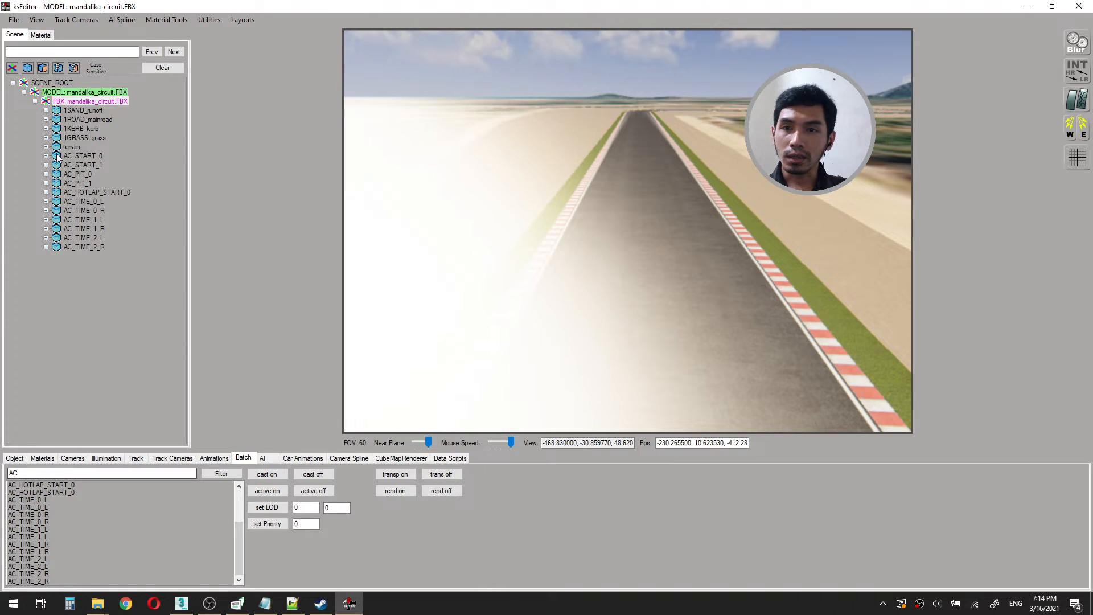
Select the main_road material from the materials list and show its shader properties.
{"action": "left_click", "coordinate": [42, 458]}
{"action": "left_click", "coordinate": [38, 482]}
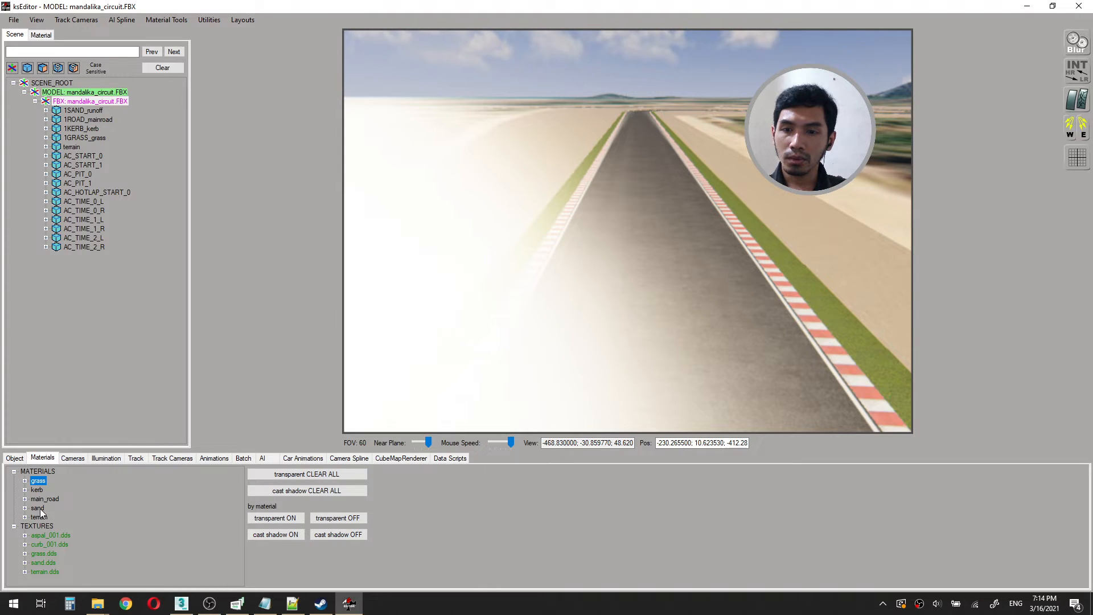
{"action": "left_click", "coordinate": [45, 498]}
{"action": "left_click", "coordinate": [38, 34]}
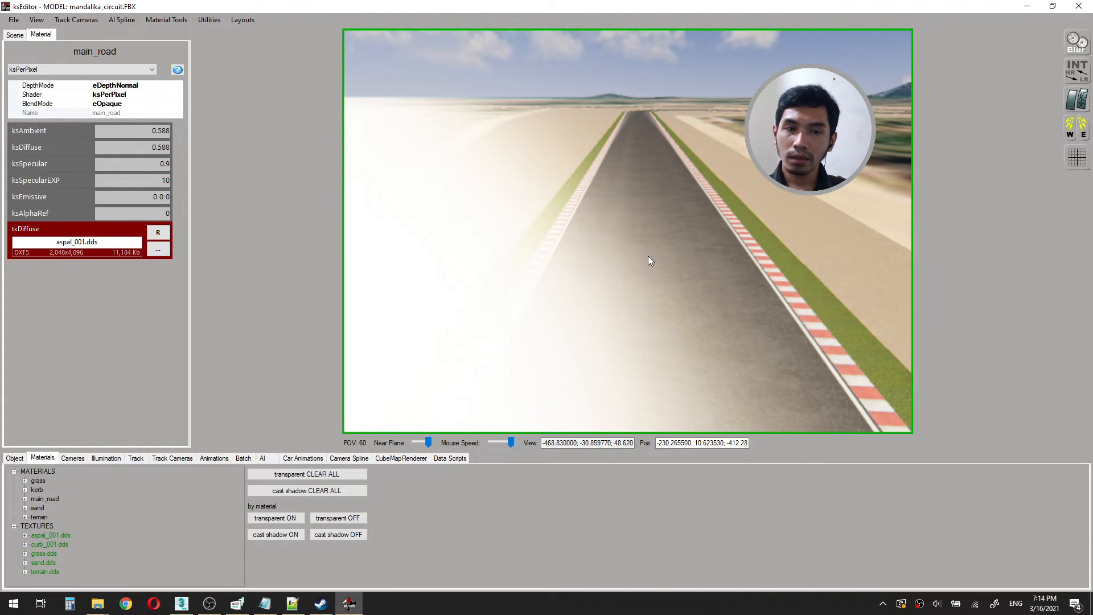
Set main_road's ksAmbient to 0.3, ksDiffuse to 0.3 and ksSpecular to 0.1.
{"action": "middle_click_drag", "start_coordinate": [646, 261], "coordinate": [627, 285]}
{"action": "double_click", "coordinate": [161, 131]}
{"action": "type", "text": "0.3"}
{"action": "double_click", "coordinate": [161, 146]}
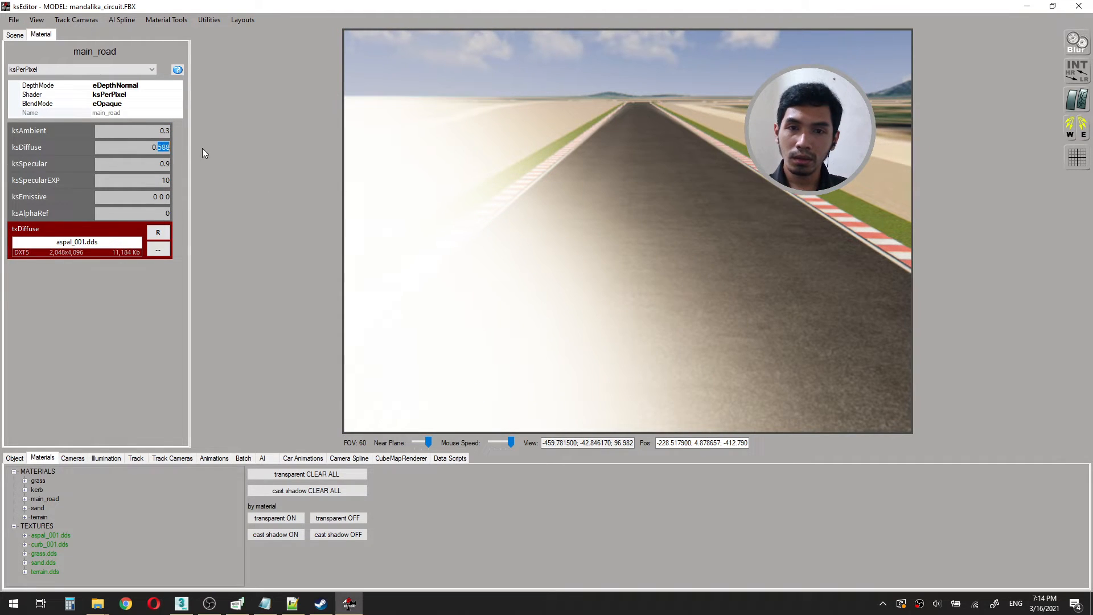
{"action": "type", "text": "0.3"}
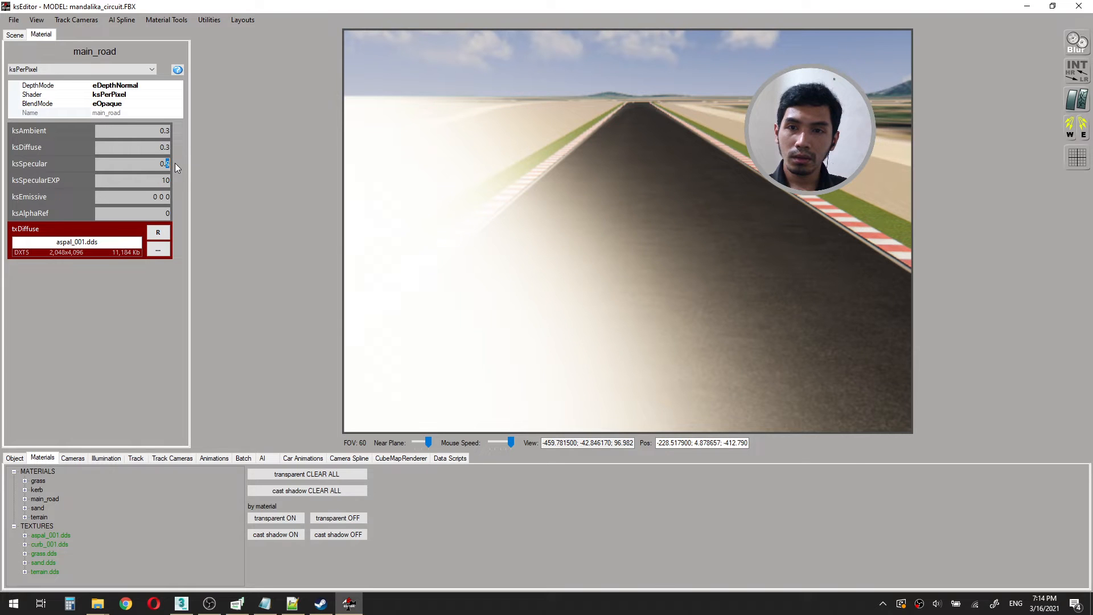
{"action": "type", "text": "1"}
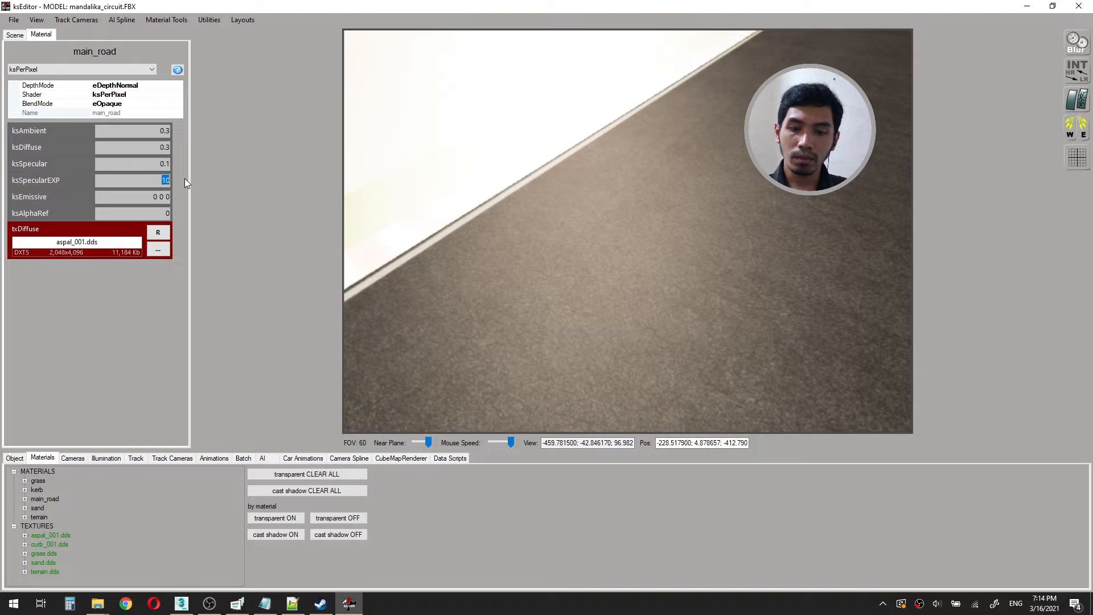
Set the main_road material's ksSpecularEXP to 15.
{"action": "type", "text": "15"}
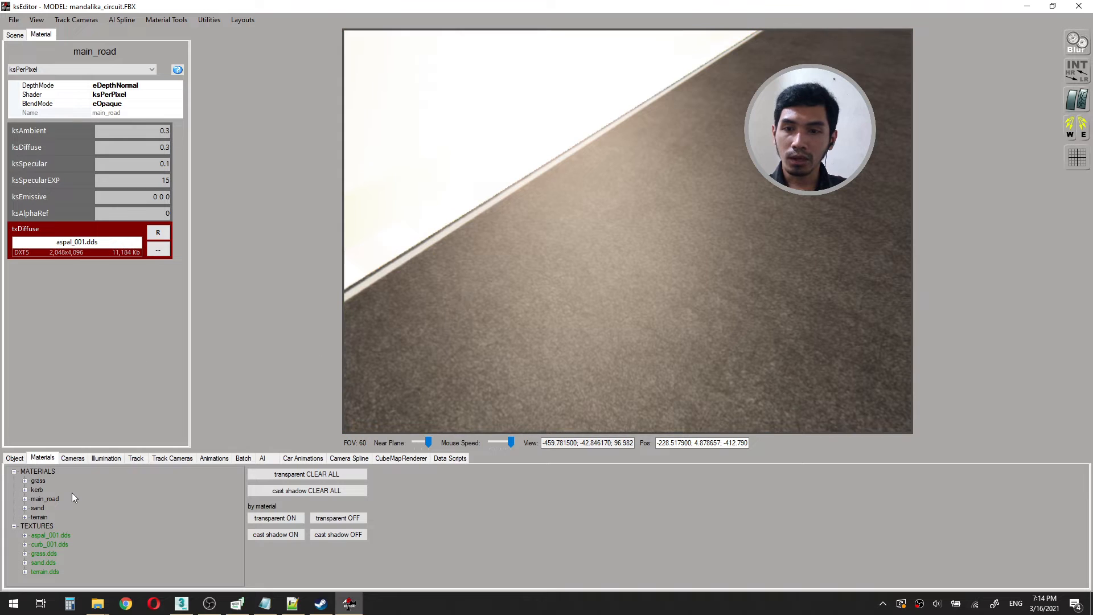
Set the kerb material's ksAmbient and ksDiffuse to 0.3, ksSpecular to 0.05 and ksSpecularEXP to 10.
{"action": "left_click", "coordinate": [36, 490]}
{"action": "double_click", "coordinate": [162, 130]}
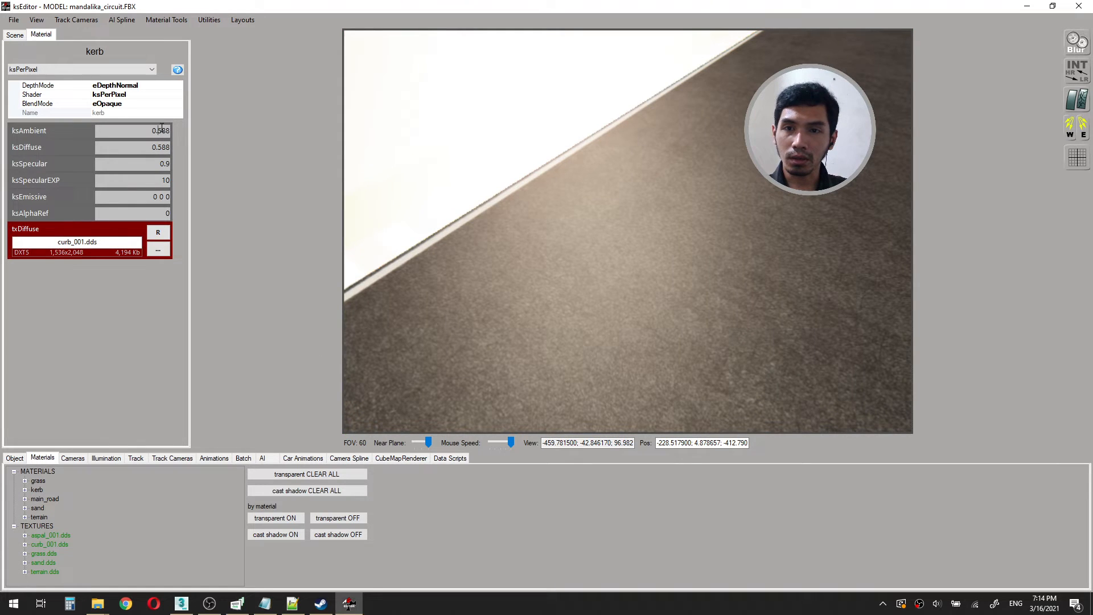
{"action": "double_click", "coordinate": [160, 148]}
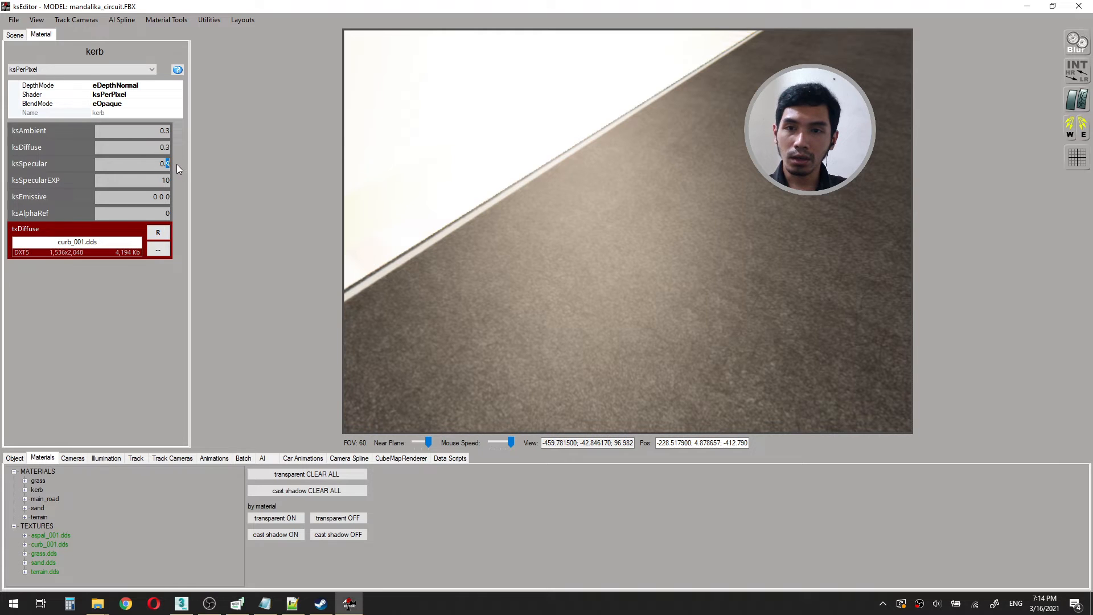
{"action": "type", "text": "1"}
{"action": "double_click", "coordinate": [164, 180]}
{"action": "type", "text": "15"}
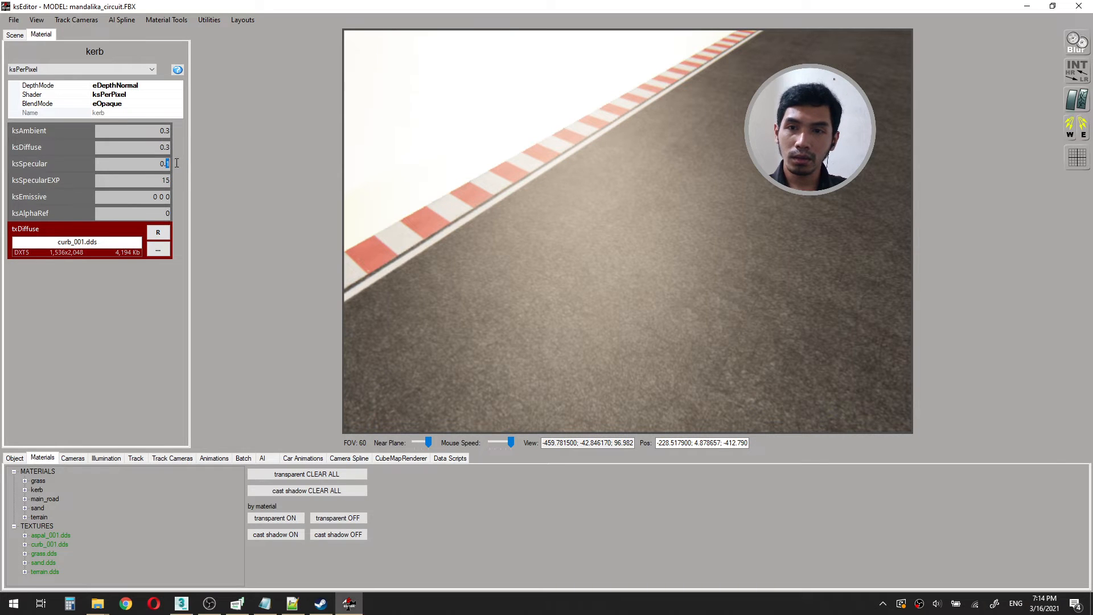
{"action": "type", "text": "05"}
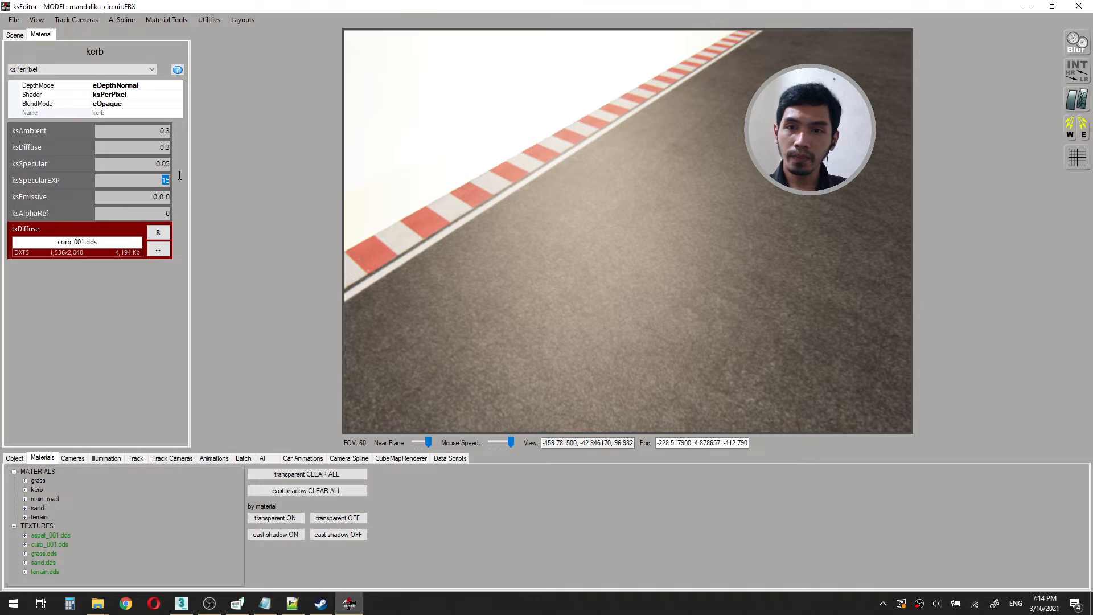
{"action": "type", "text": "10"}
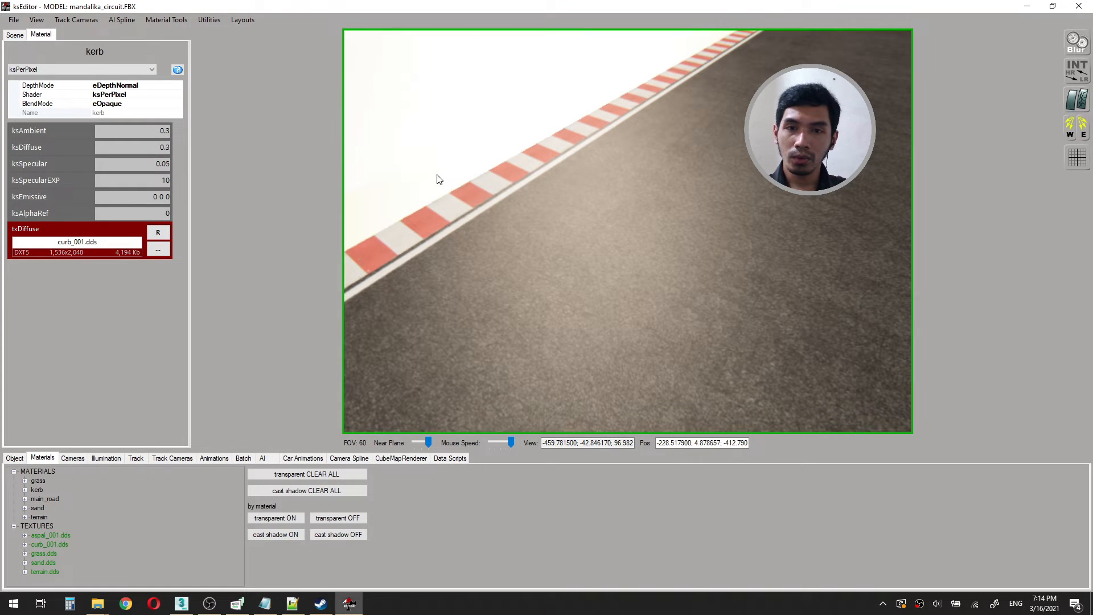
Set the sand material's ksAmbient and ksDiffuse to 0.2.
{"action": "left_click", "coordinate": [37, 508]}
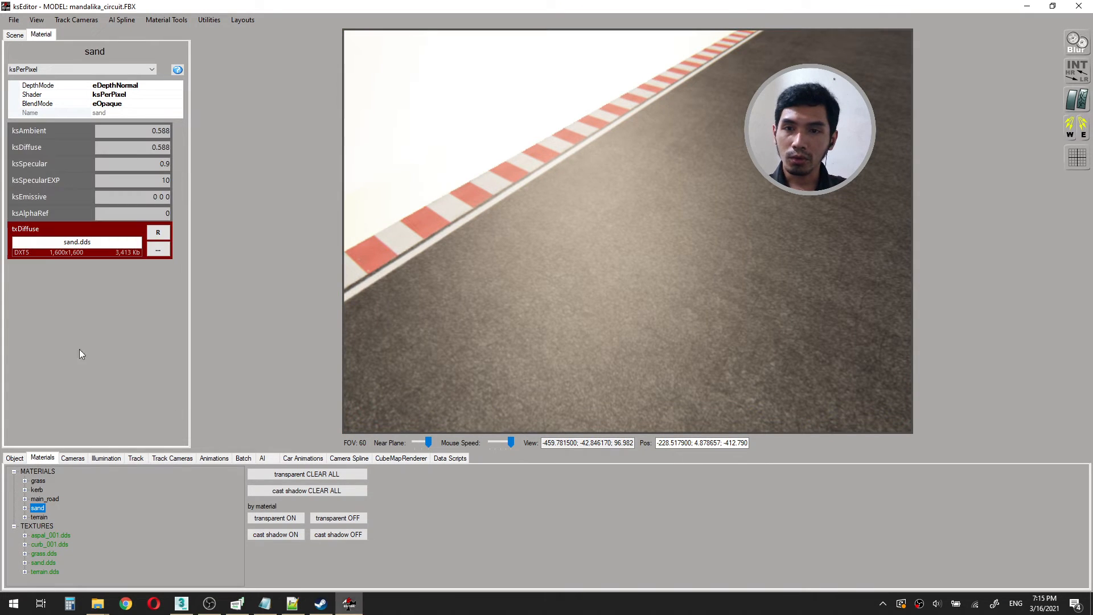
{"action": "double_click", "coordinate": [163, 130]}
{"action": "type", "text": "0.2"}
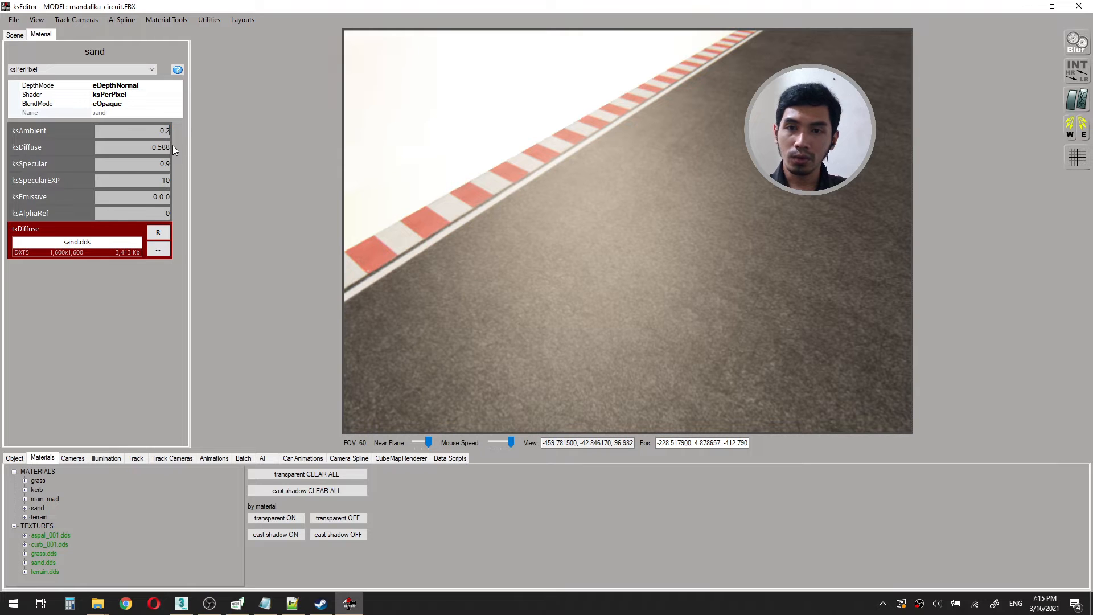
{"action": "double_click", "coordinate": [160, 147]}
{"action": "type", "text": "2"}
Set the sand material's ksSpecular to 0.04 and ksSpecularEXP to 15, checking the sand strip beside the track.
{"action": "left_click_drag", "start_coordinate": [484, 150], "coordinate": [332, 186]}
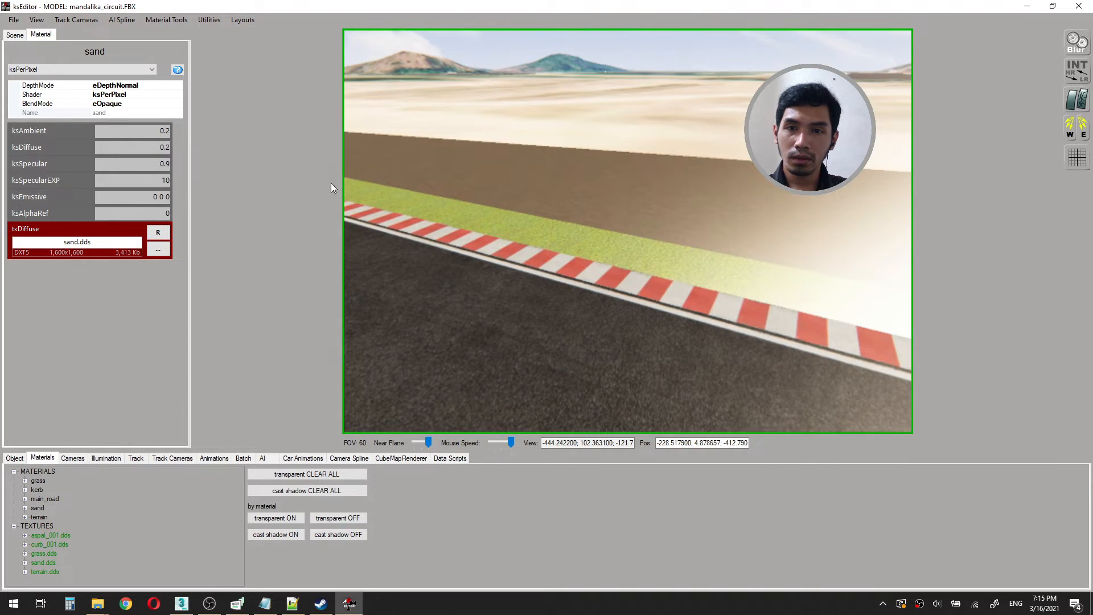
{"action": "type", "text": "1"}
{"action": "left_click_drag", "start_coordinate": [581, 231], "coordinate": [671, 220]}
{"action": "left_click", "coordinate": [166, 163]}
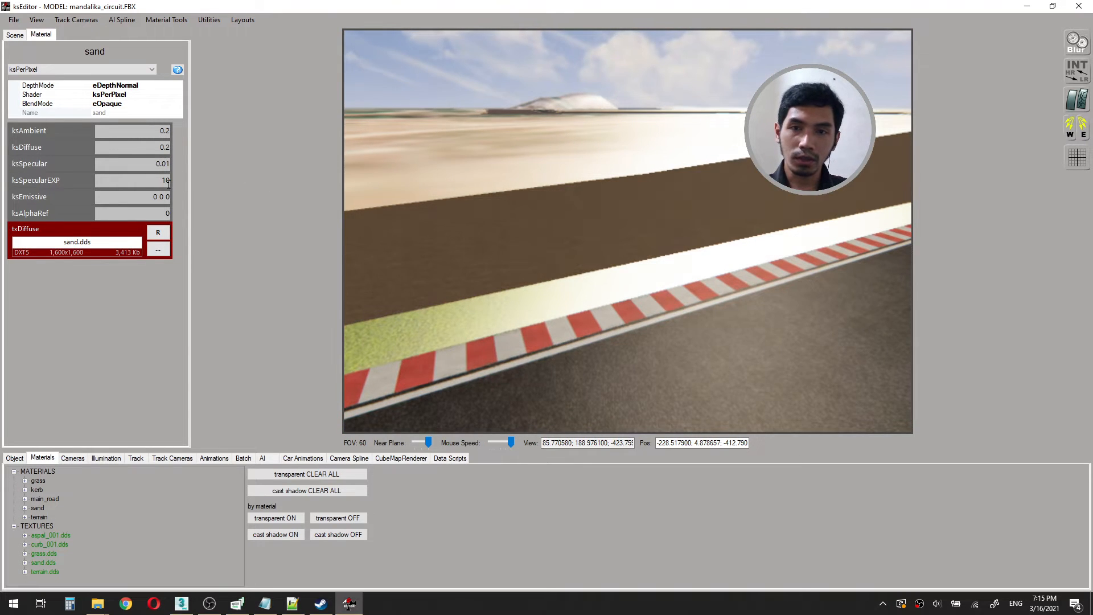
{"action": "type", "text": "4"}
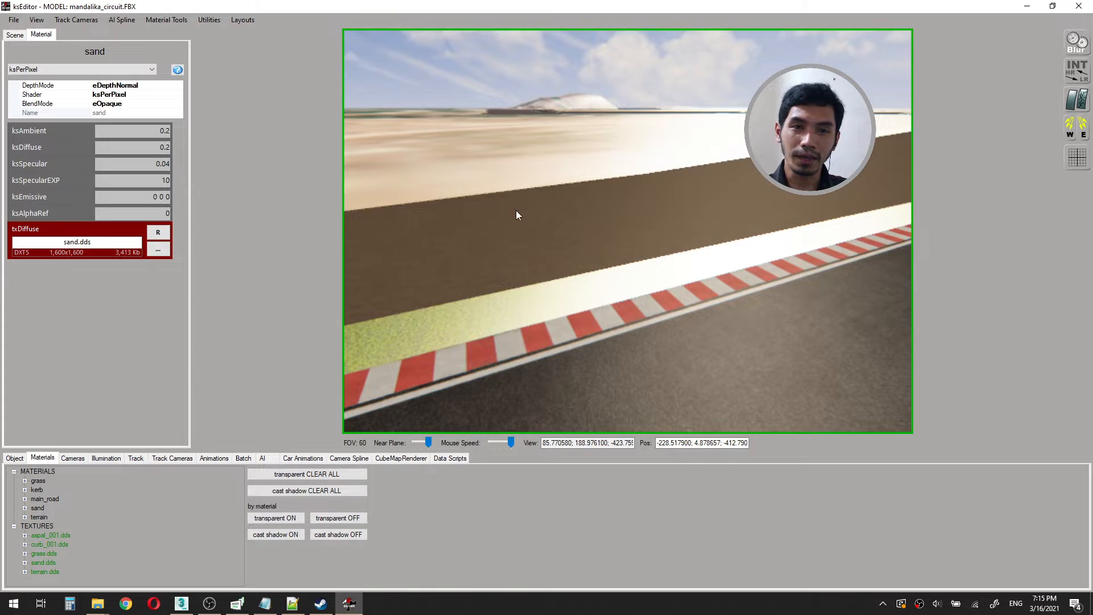
{"action": "double_click", "coordinate": [163, 181]}
{"action": "type", "text": "15"}
{"action": "key", "text": "Return"}
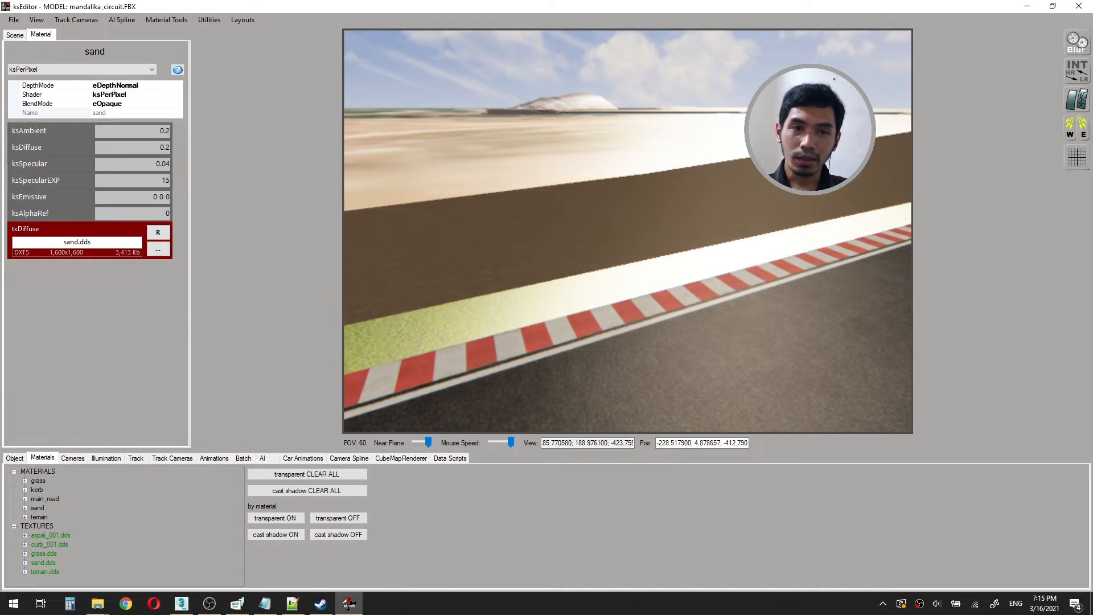
Set the grass material's ksAmbient and ksDiffuse to 0.3.
{"action": "left_click", "coordinate": [40, 509]}
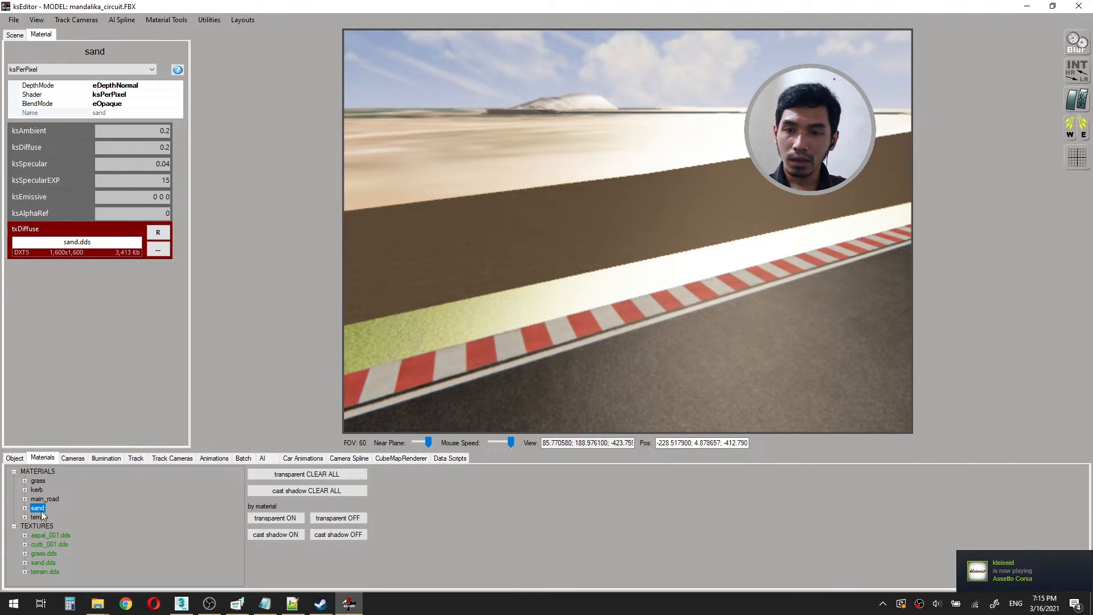
{"action": "left_click", "coordinate": [37, 490]}
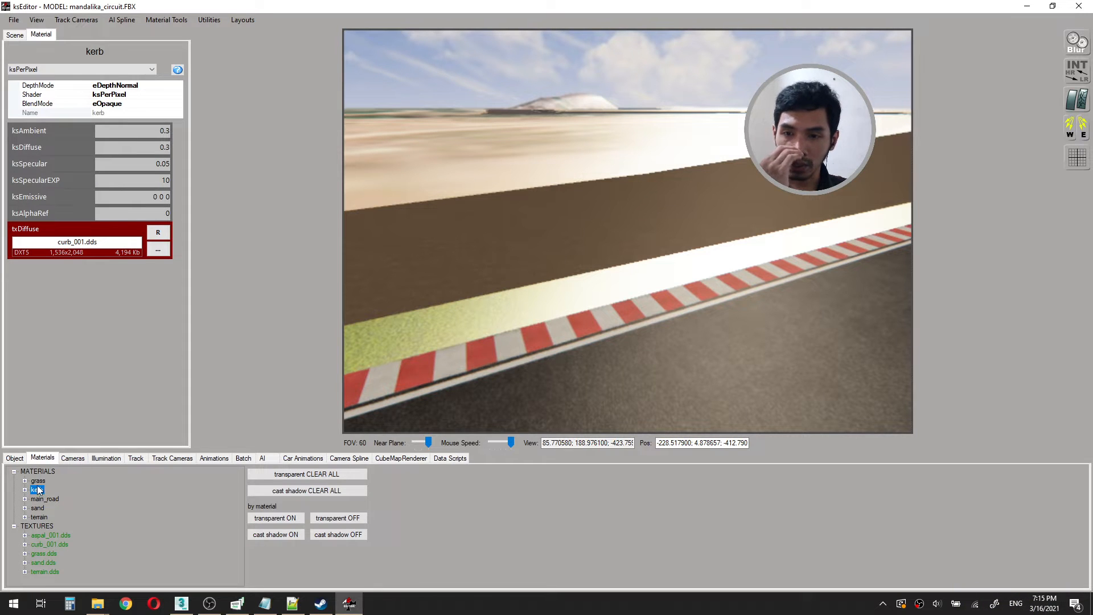
{"action": "left_click", "coordinate": [39, 481]}
{"action": "left_click_drag", "start_coordinate": [158, 130], "coordinate": [186, 132]}
{"action": "type", "text": "3"}
{"action": "key", "text": "Return"}
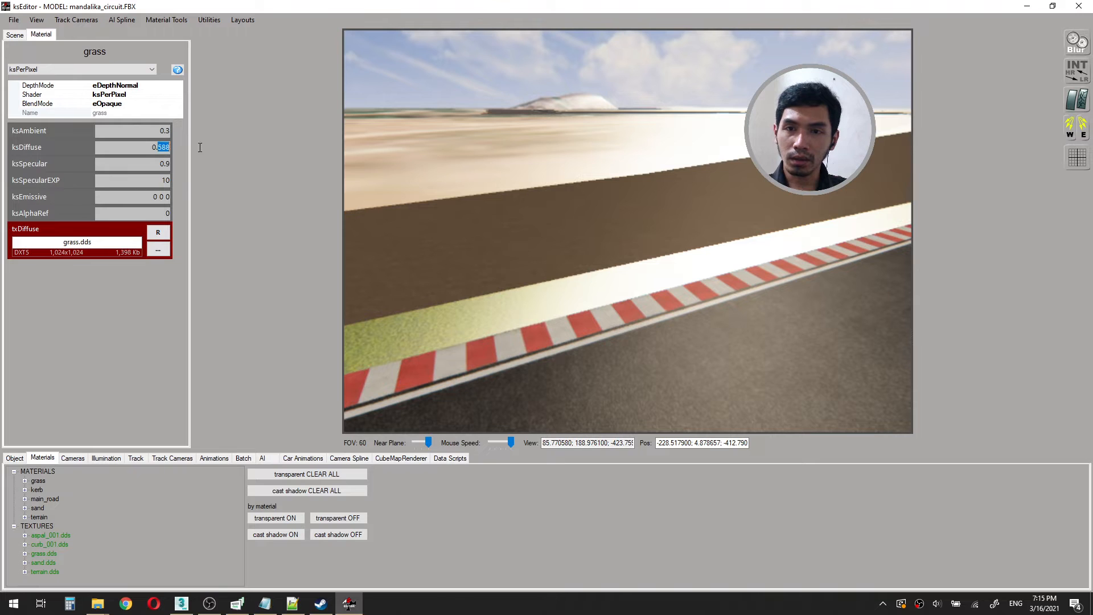
{"action": "type", "text": "3"}
{"action": "key", "text": "Return"}
Set the grass material's ksSpecular to 0.05 and ksSpecularEXP to 20.
{"action": "type", "text": "1"}
{"action": "key", "text": "Return"}
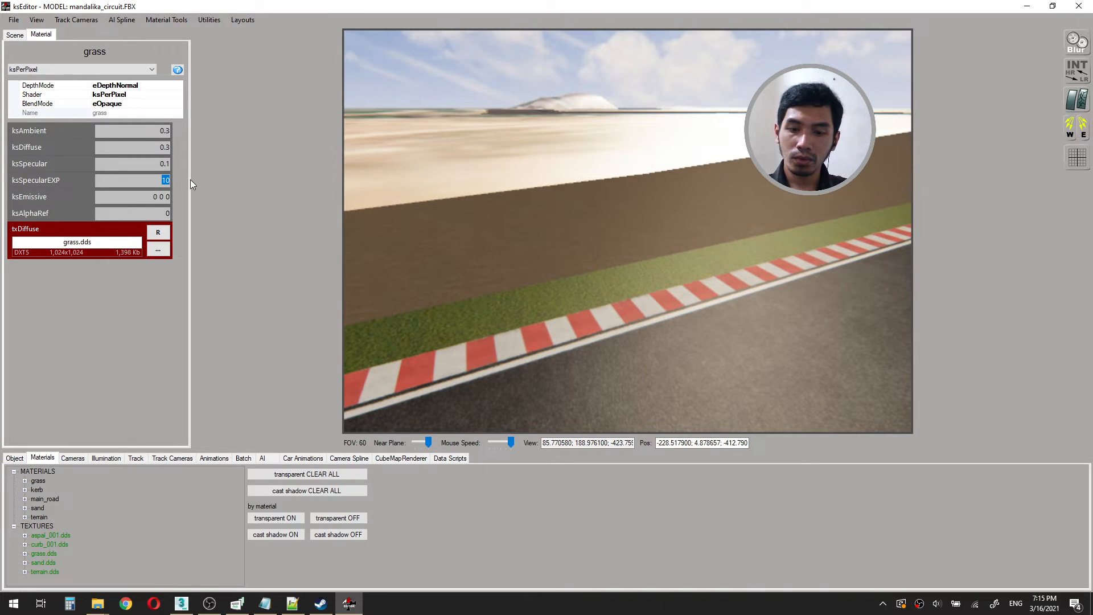
{"action": "type", "text": "20"}
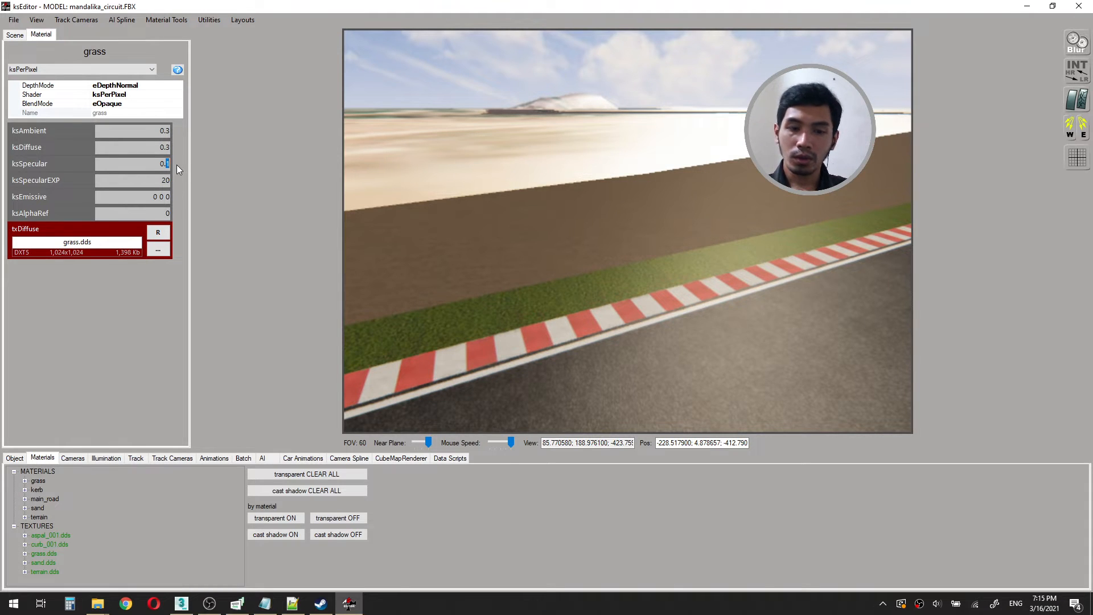
{"action": "type", "text": "05"}
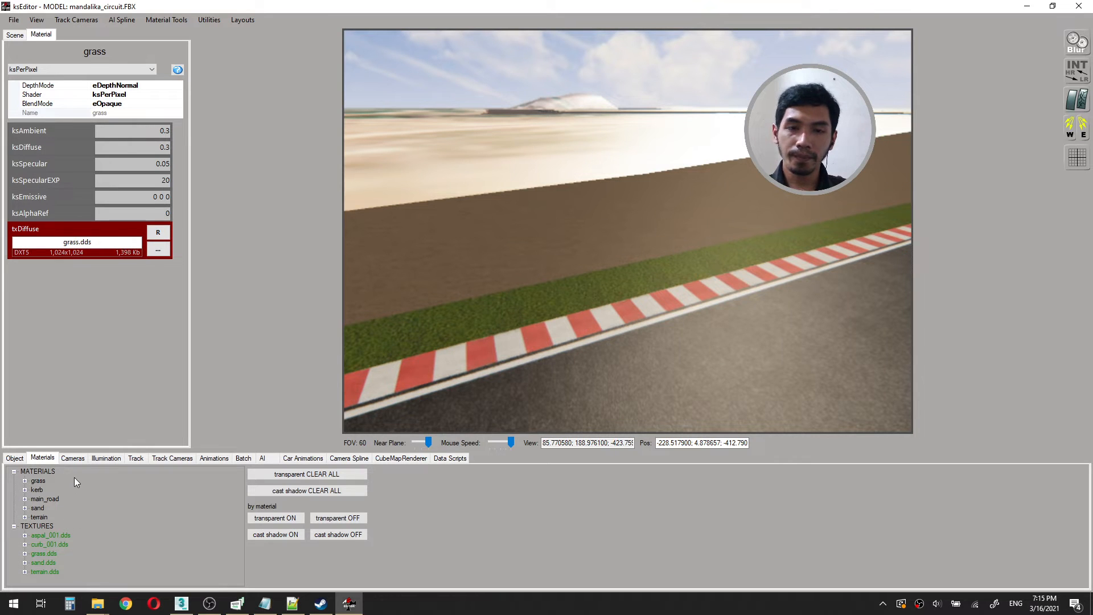
Set the terrain material's ksAmbient and ksDiffuse to 0.3.
{"action": "left_click", "coordinate": [41, 517]}
{"action": "left_click", "coordinate": [159, 129]}
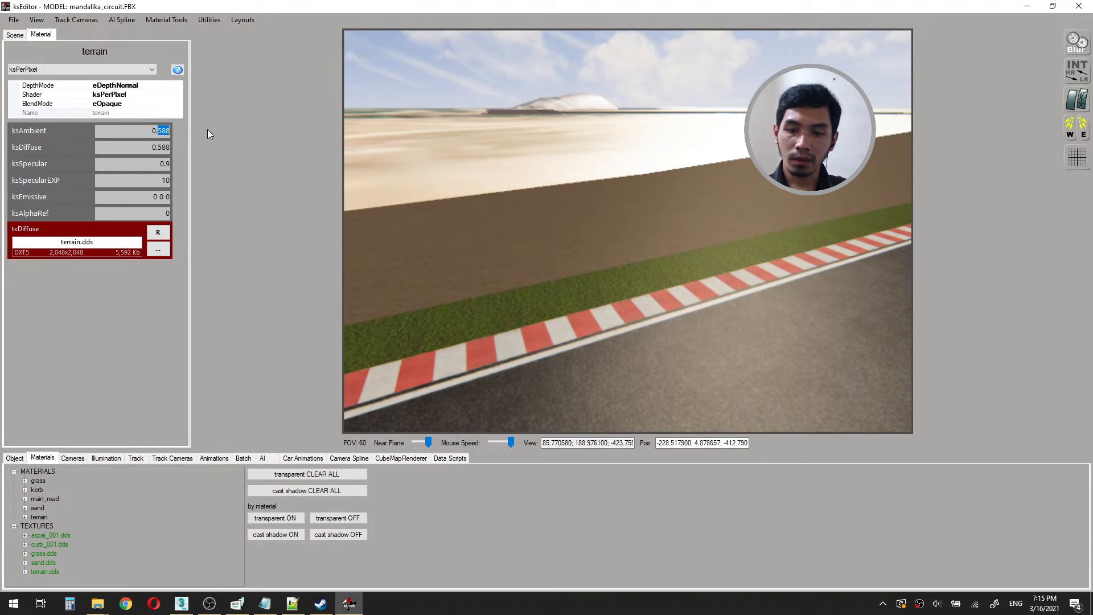
{"action": "type", "text": "3"}
{"action": "key", "text": "Return"}
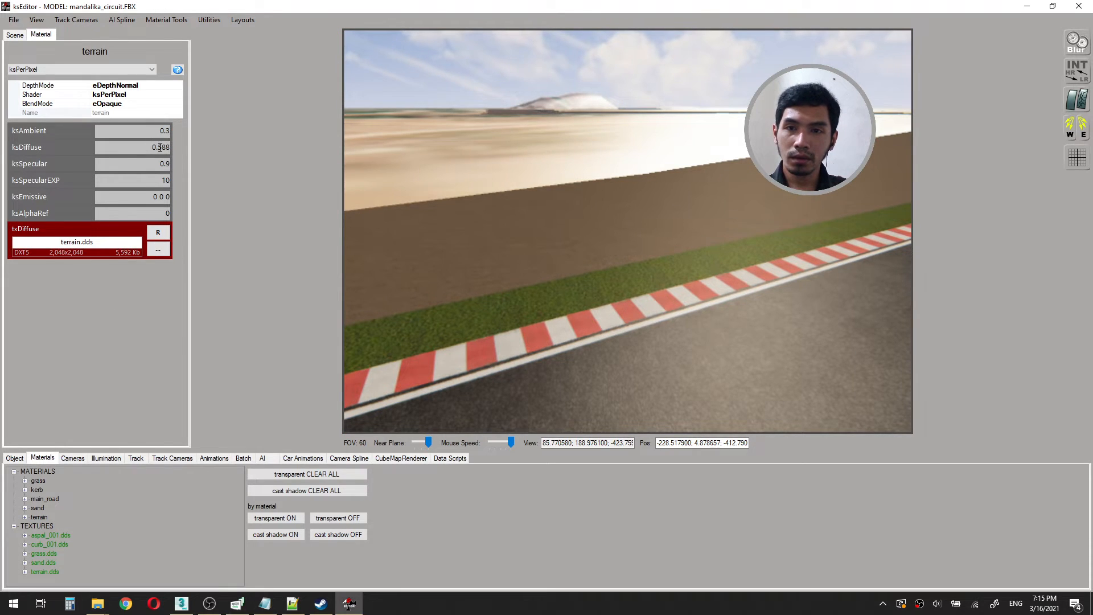
{"action": "double_click", "coordinate": [160, 148]}
{"action": "type", "text": "3"}
{"action": "key", "text": "Return"}
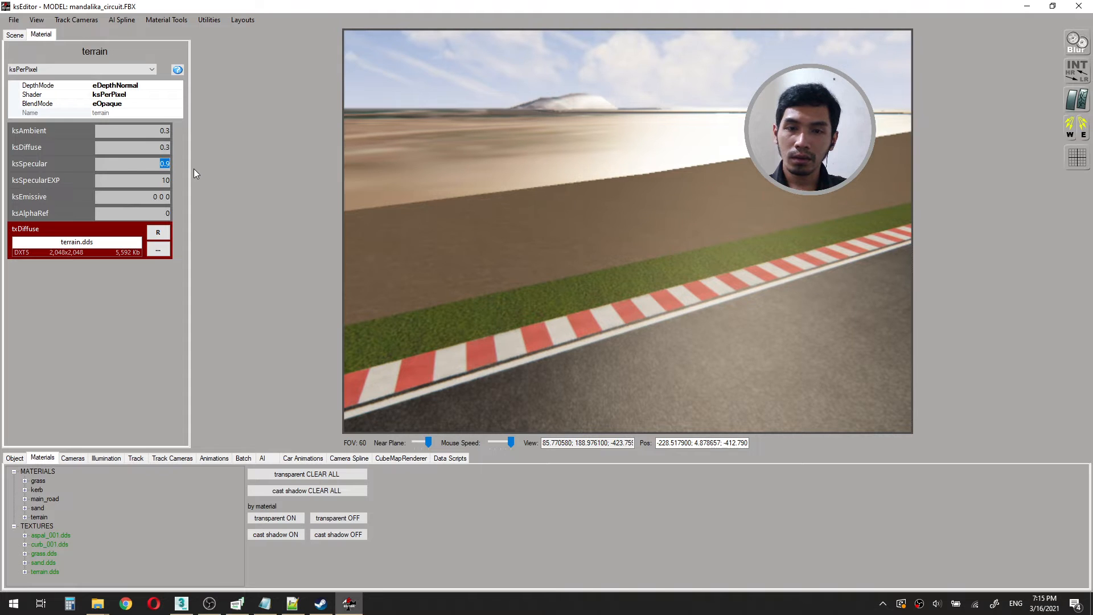
Set the terrain material's ksSpecular to 0.02 and ksSpecularEXP to 0, checking the terrain along the track.
{"action": "type", "text": "0.0"}
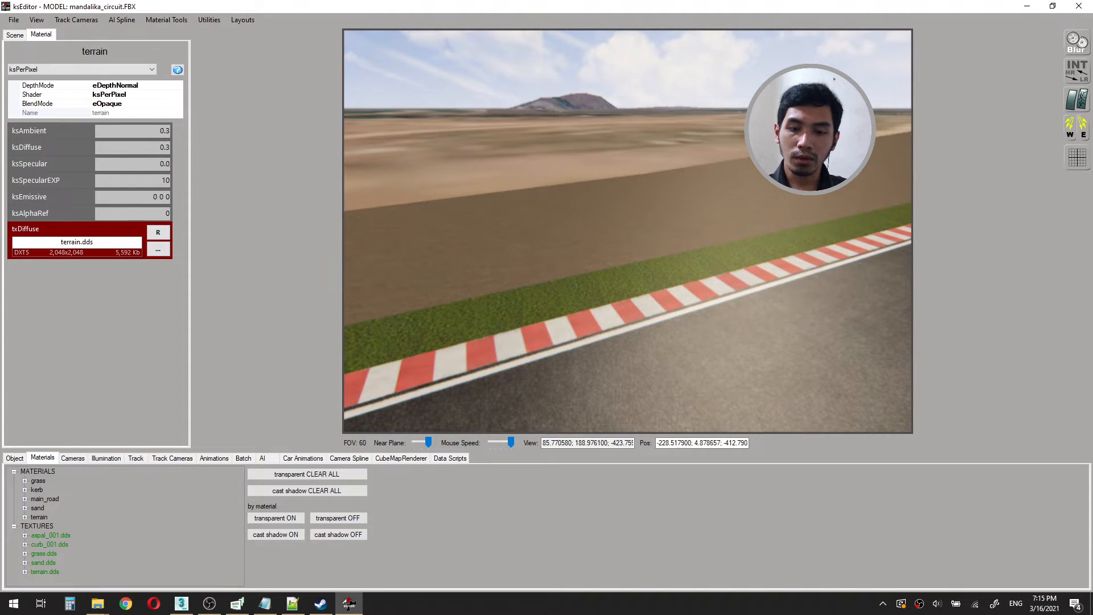
{"action": "type", "text": "2"}
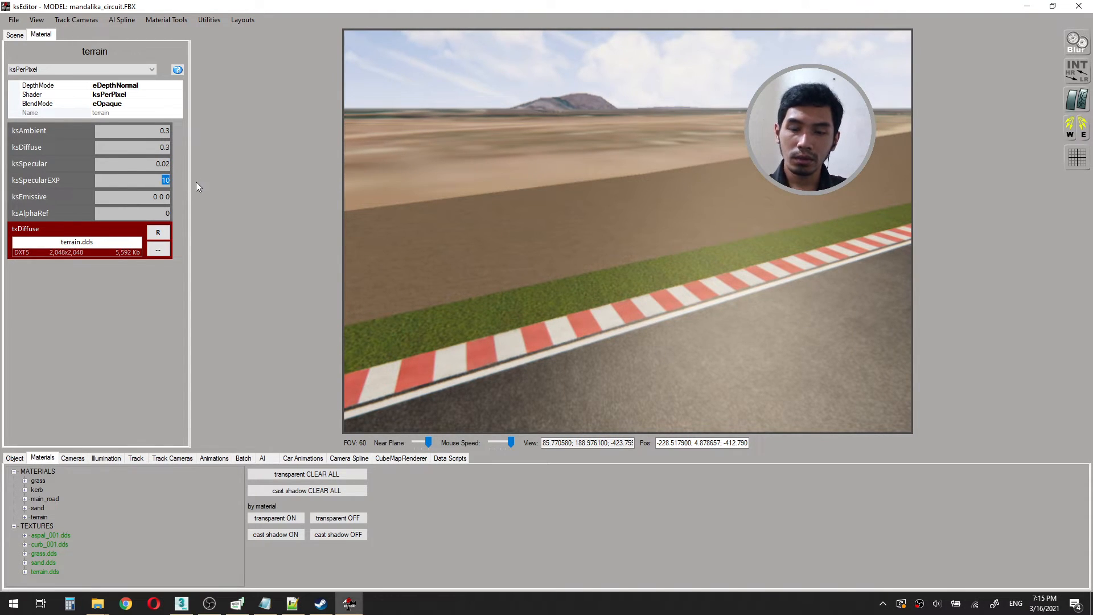
{"action": "left_click_drag", "start_coordinate": [524, 180], "coordinate": [617, 179]}
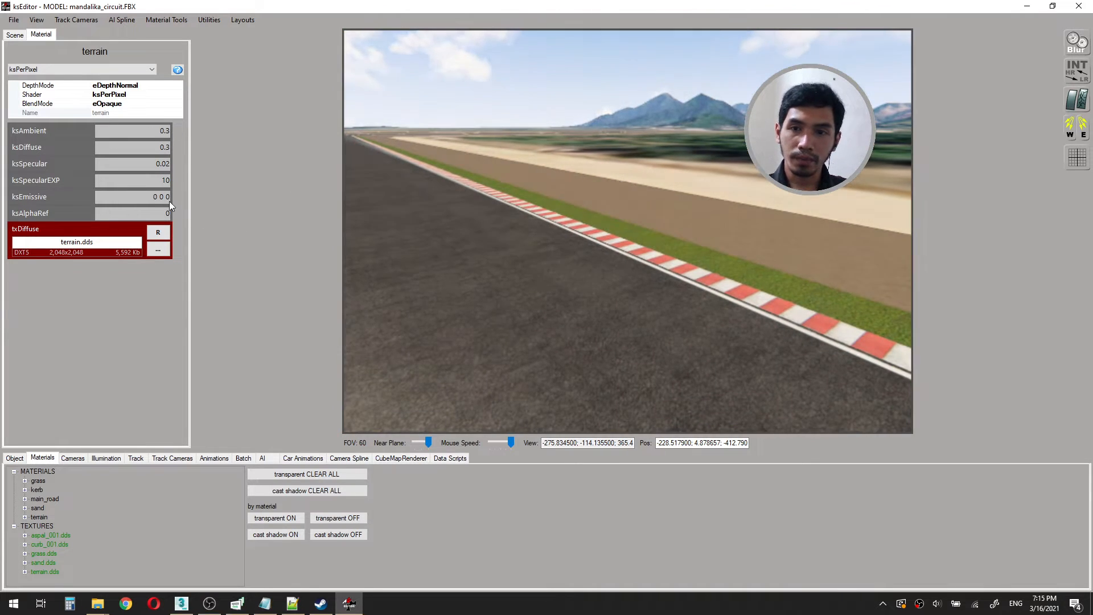
{"action": "type", "text": "0"}
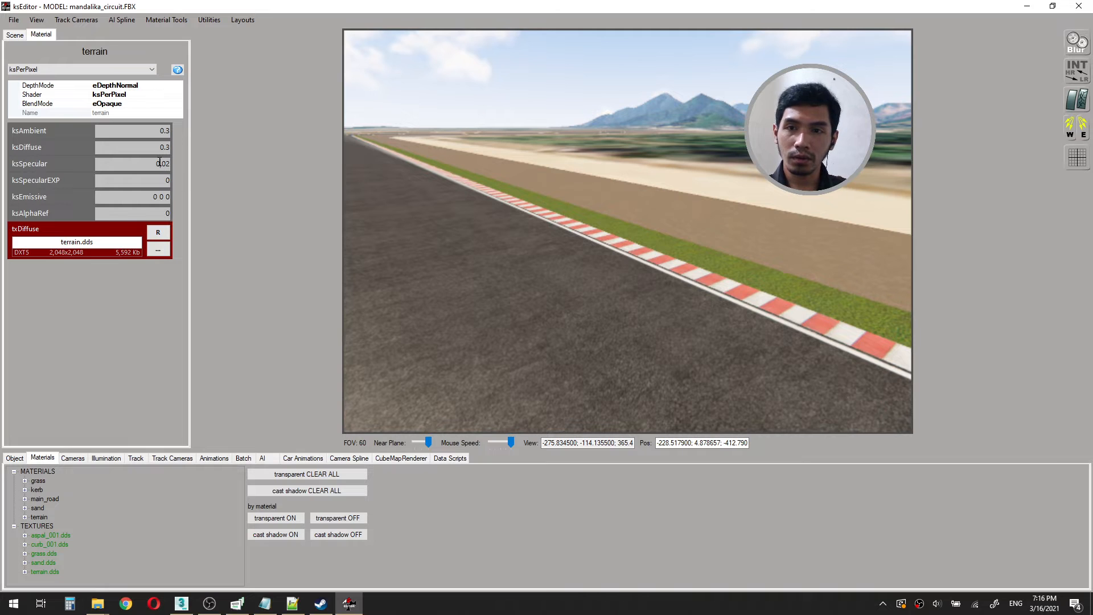
{"action": "left_click_drag", "start_coordinate": [576, 206], "coordinate": [316, 228]}
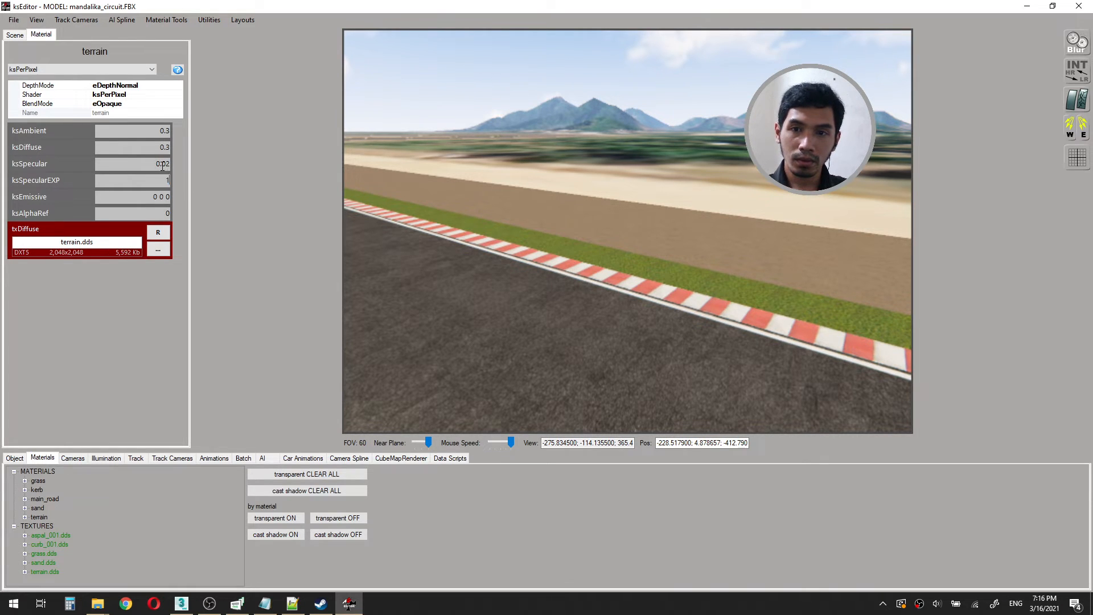
{"action": "type", "text": "0"}
{"action": "left_click_drag", "start_coordinate": [348, 241], "coordinate": [514, 233]}
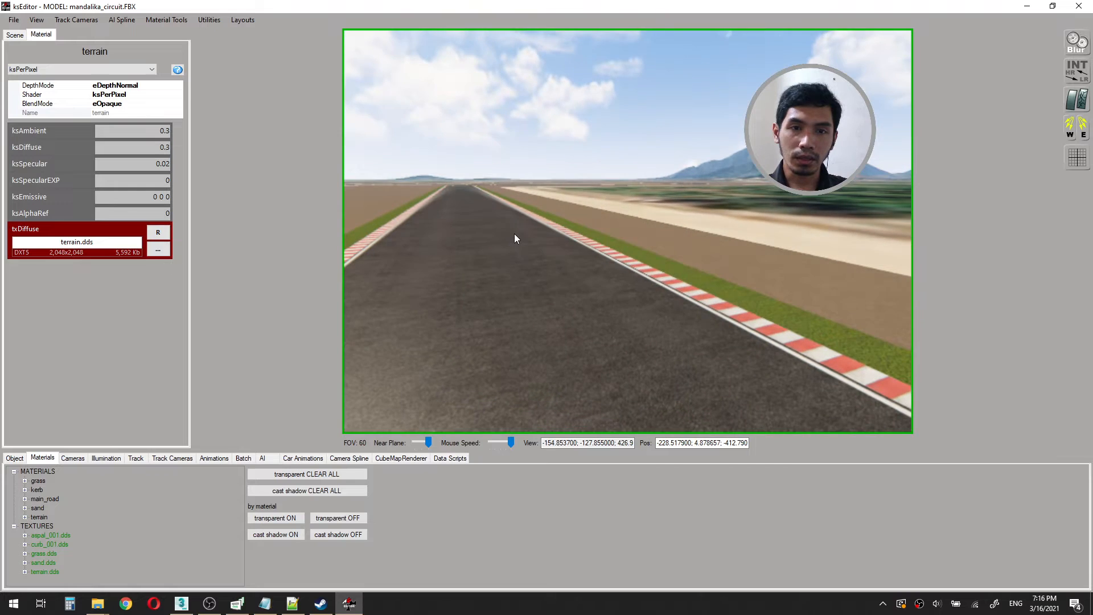
Save the material settings as the model's persistence file.
{"action": "left_click", "coordinate": [13, 20]}
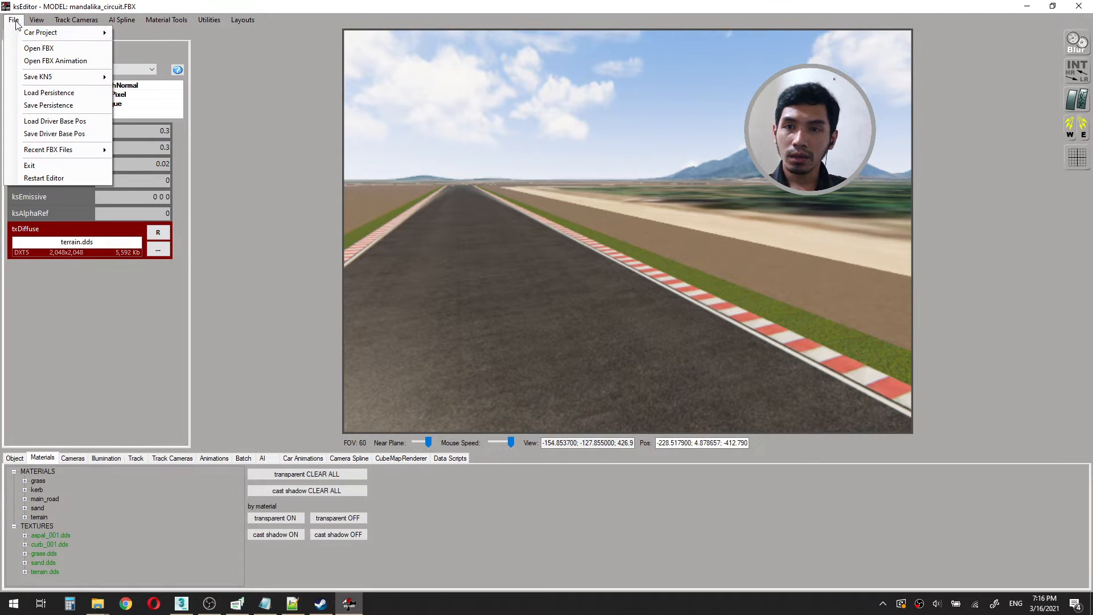
{"action": "left_click", "coordinate": [64, 106]}
{"action": "left_click", "coordinate": [558, 338]}
{"action": "right_click_drag", "start_coordinate": [503, 290], "coordinate": [459, 237]}
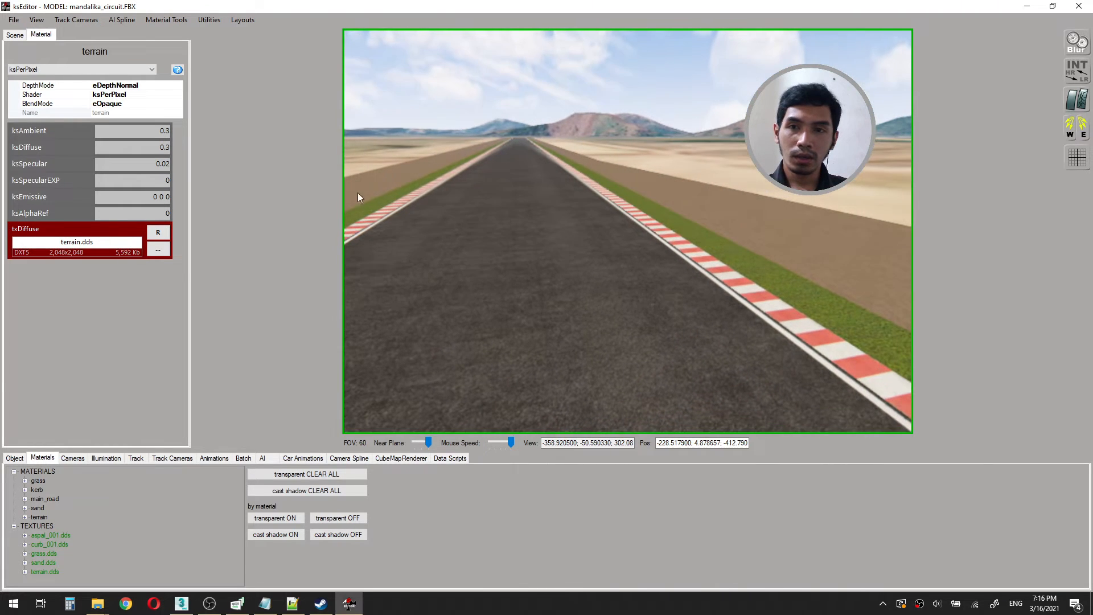
{"action": "left_click", "coordinate": [15, 34]}
{"action": "left_click", "coordinate": [40, 35]}
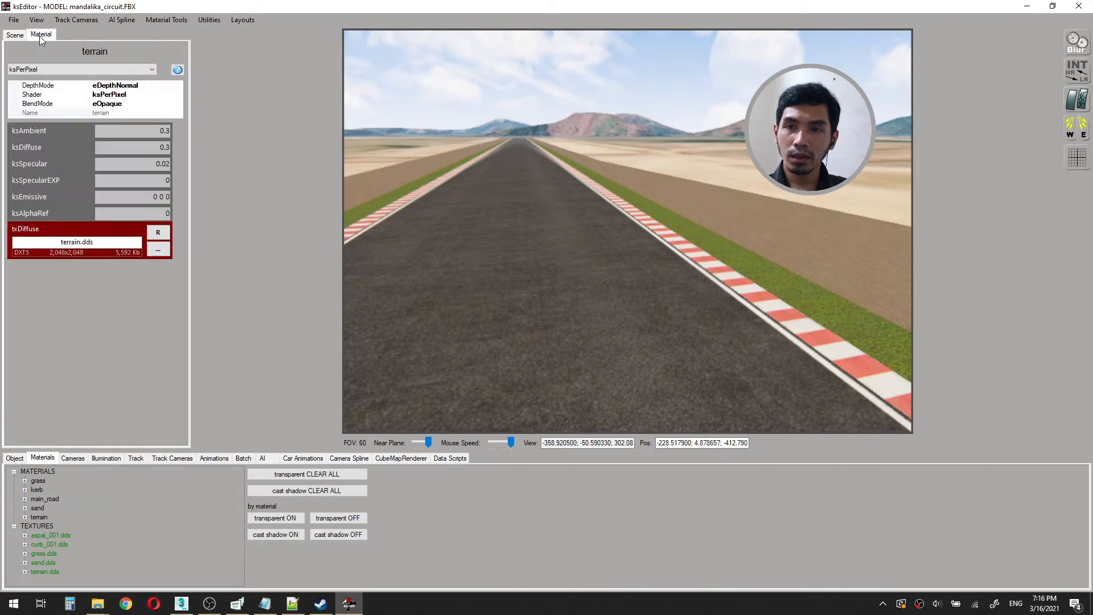
Export the track as a KN5 file named mandalika_circuit into Assetto Corsa's content/tracks/mandalika_circuit folder.
{"action": "left_click", "coordinate": [14, 20]}
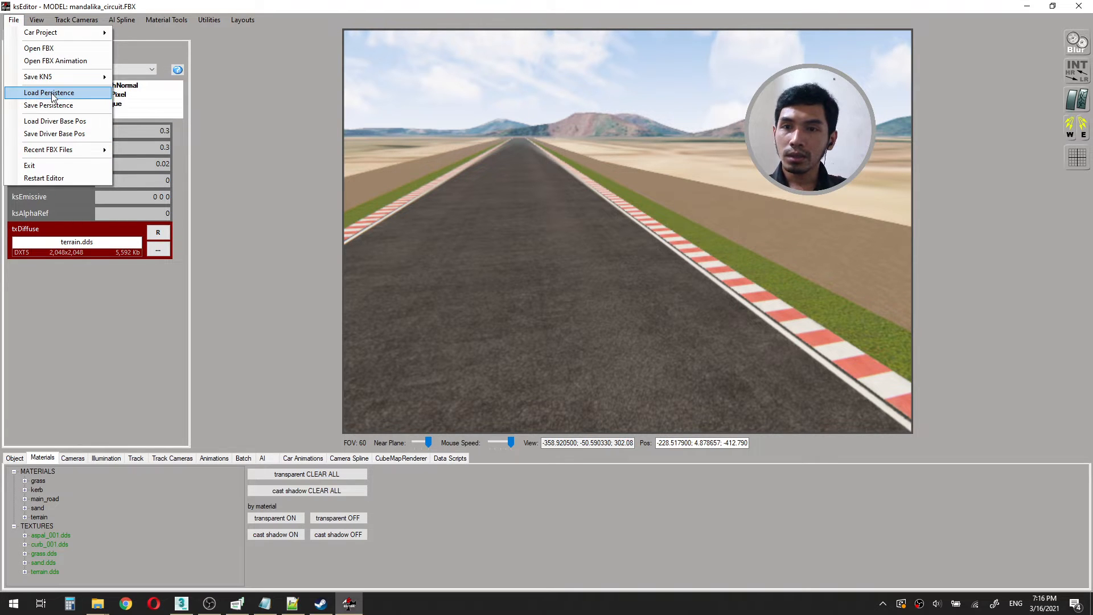
{"action": "mouse_move", "coordinate": [56, 82]}
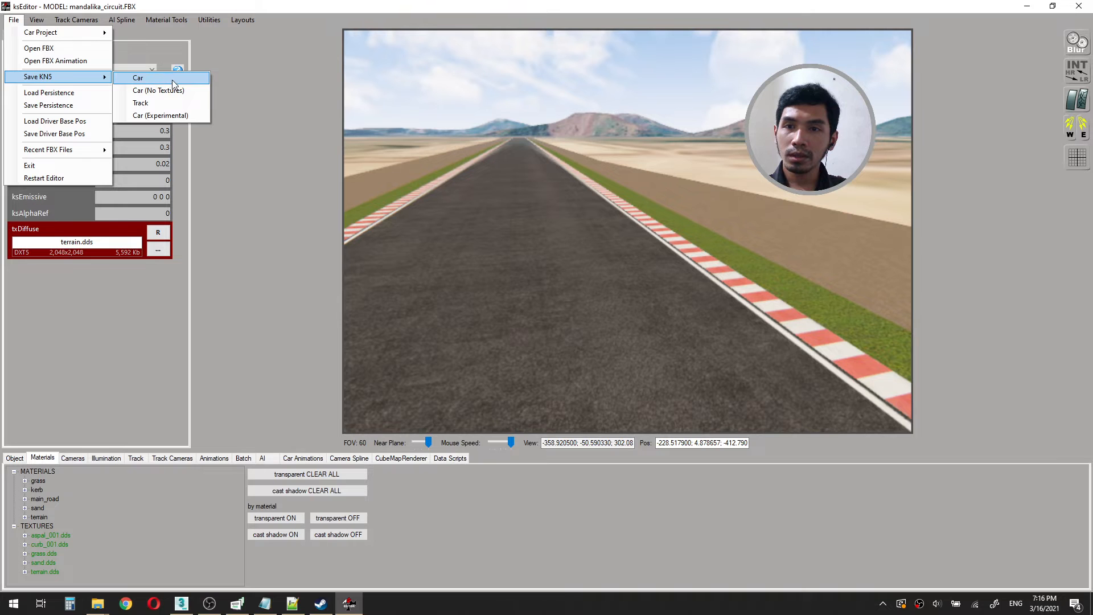
{"action": "left_click", "coordinate": [173, 102]}
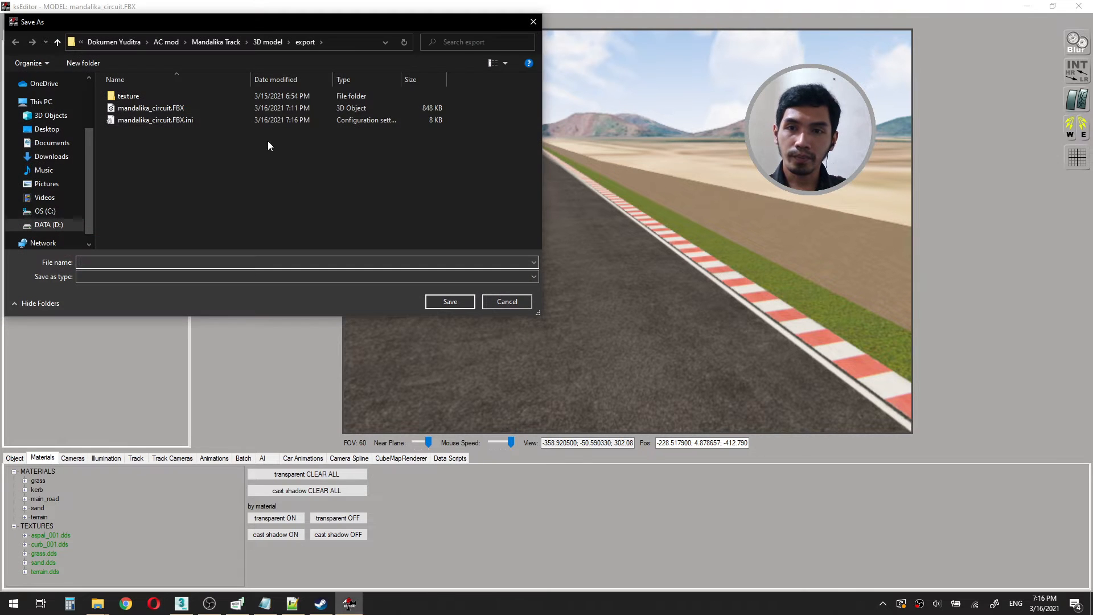
{"action": "left_click", "coordinate": [49, 129]}
{"action": "double_click", "coordinate": [141, 163]}
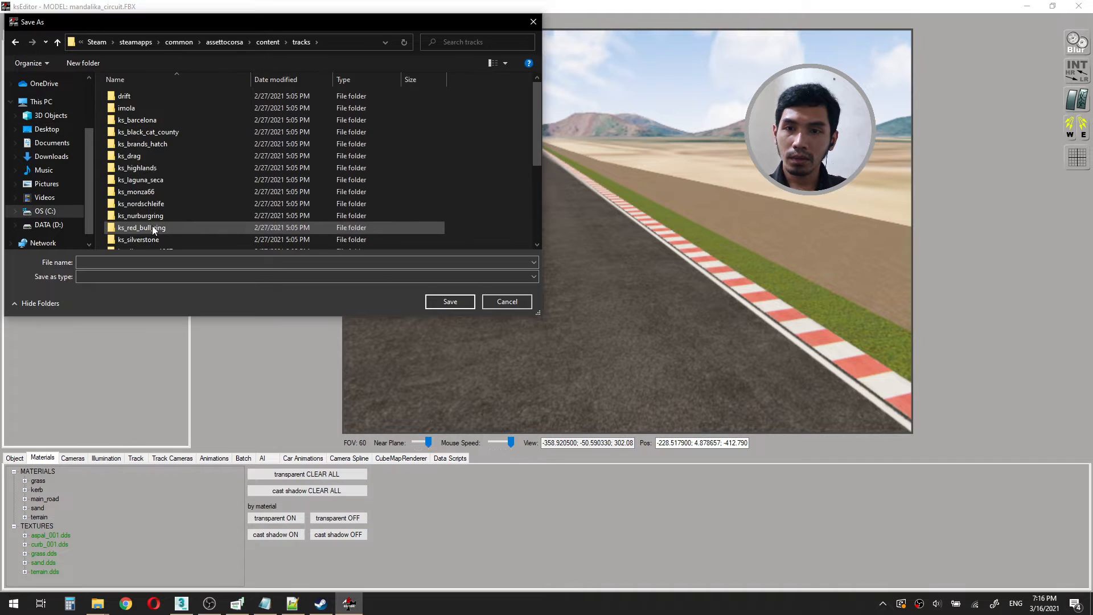
{"action": "scroll", "coordinate": [152, 226], "scroll_direction": "down", "scroll_amount": 3}
{"action": "double_click", "coordinate": [151, 184]}
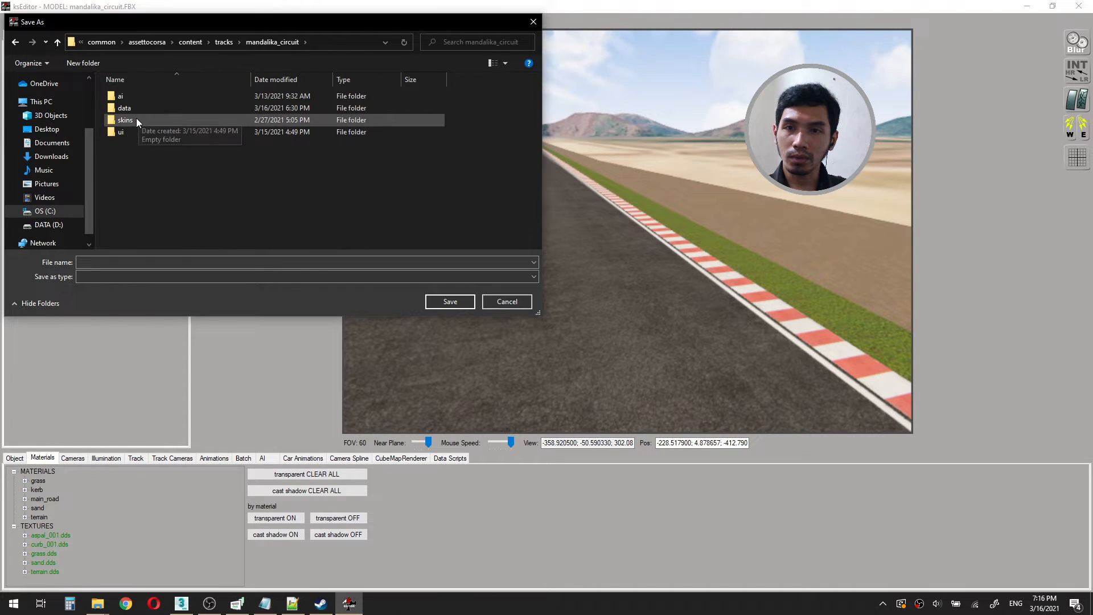
{"action": "left_click", "coordinate": [96, 263]}
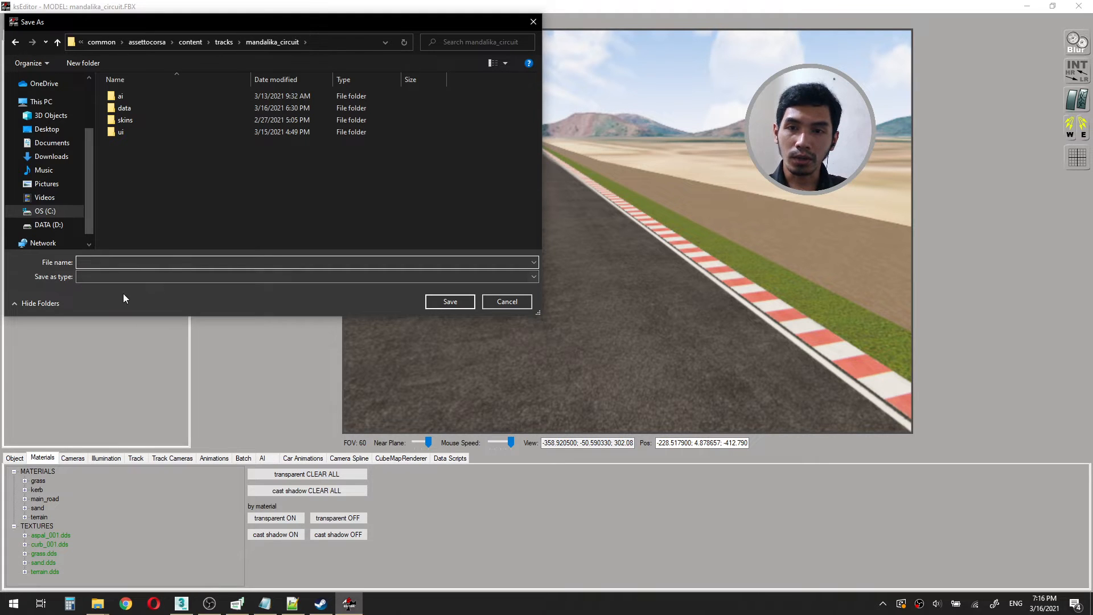
{"action": "type", "text": "MANDA"}
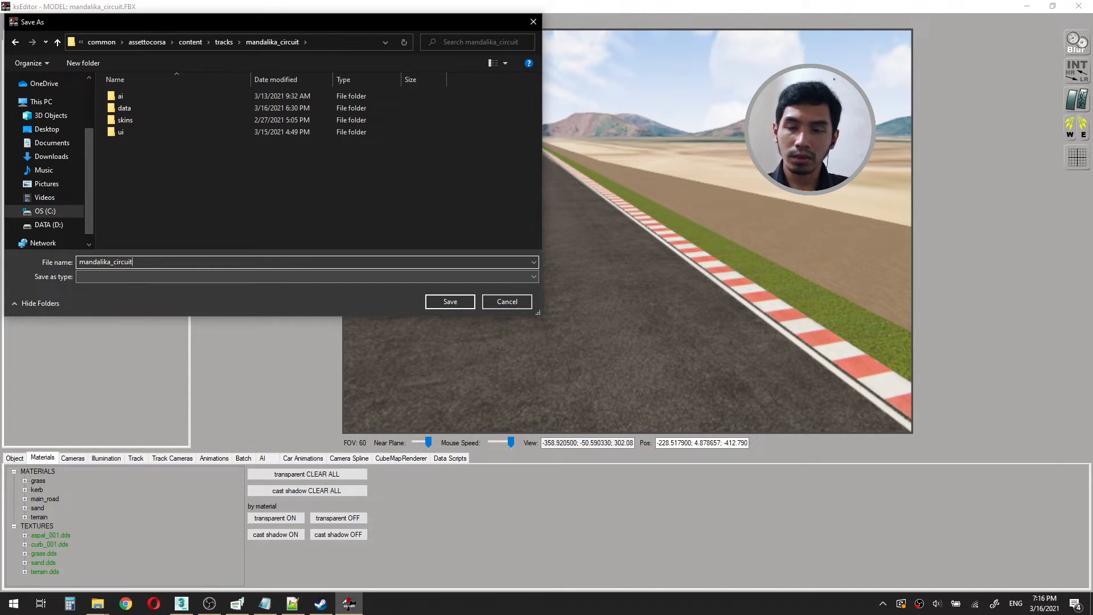
{"action": "left_click", "coordinate": [460, 303]}
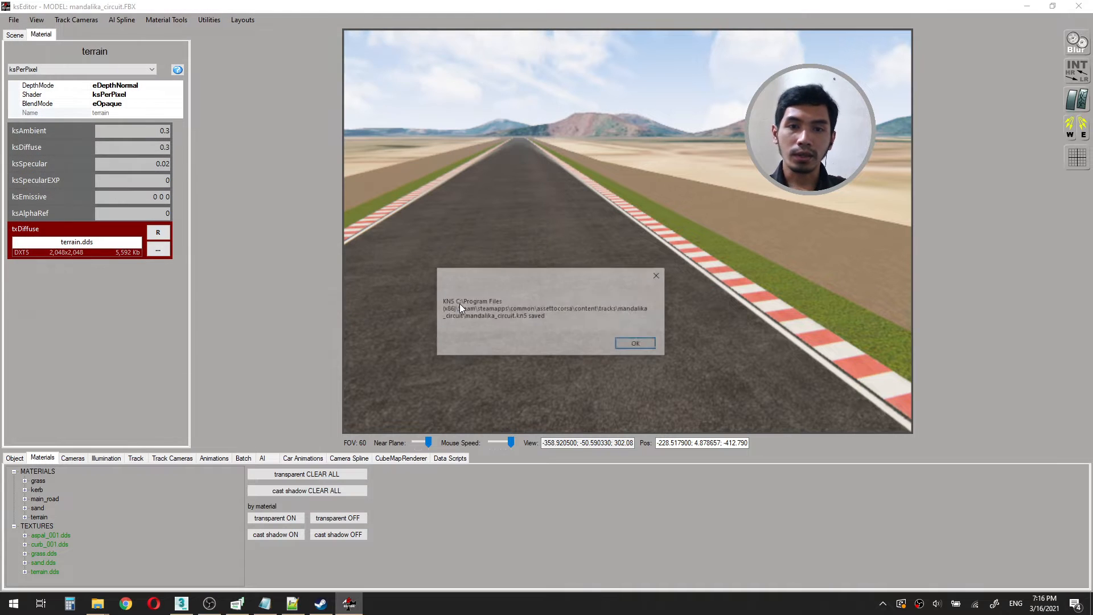
{"action": "left_click", "coordinate": [638, 344]}
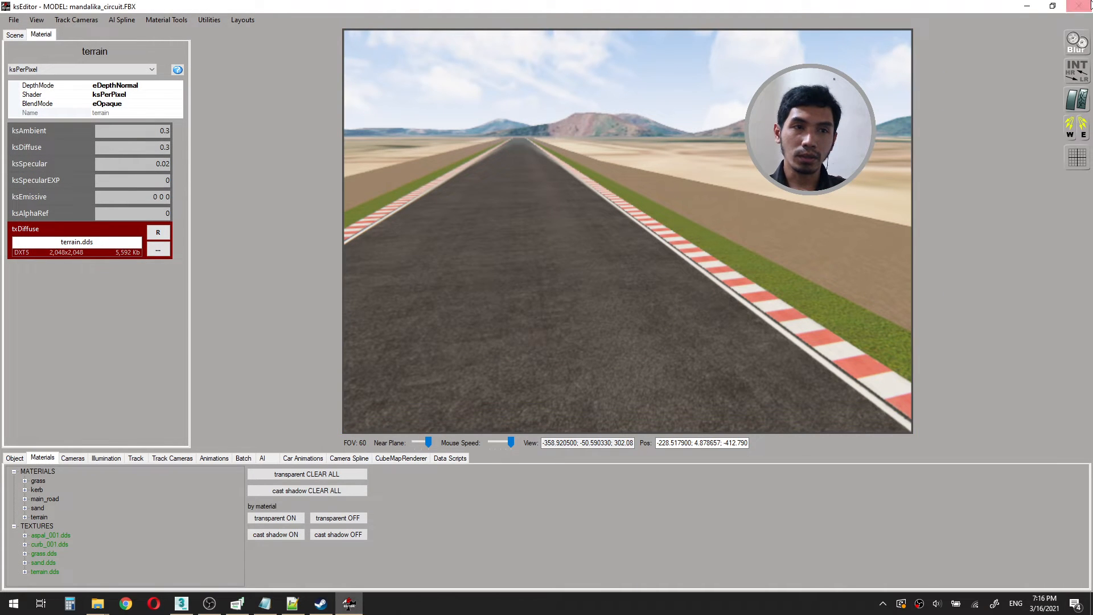
Switch to File Explorer, browse to the mandalika_circuit track's data folder and open surfaces.ini in Notepad++.
{"action": "left_click", "coordinate": [1027, 6]}
{"action": "left_click", "coordinate": [1053, 10]}
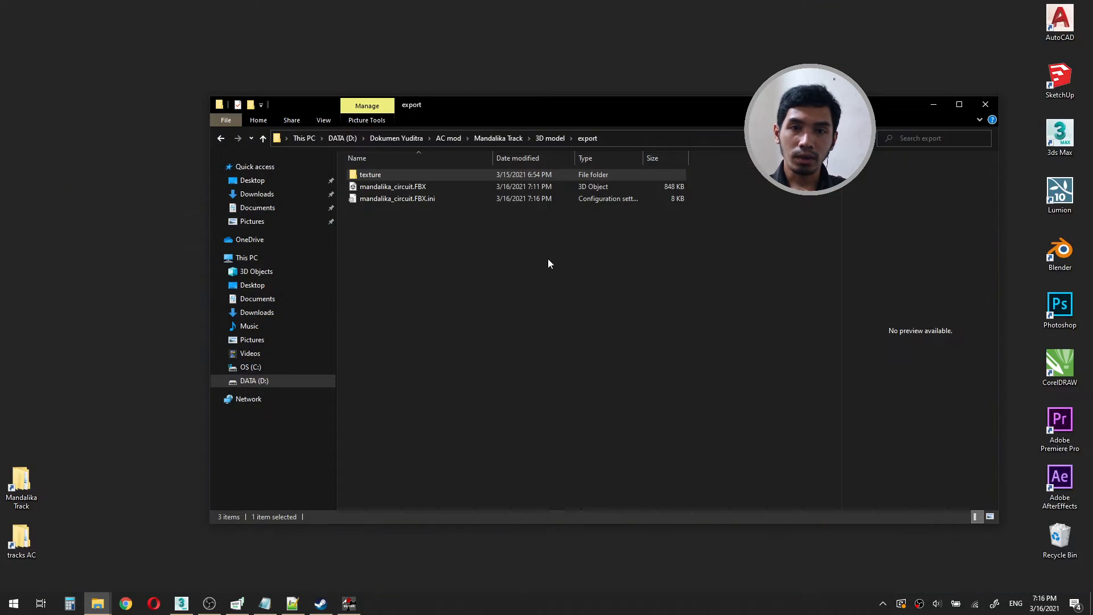
{"action": "left_click", "coordinate": [429, 227]}
{"action": "double_click", "coordinate": [37, 547]}
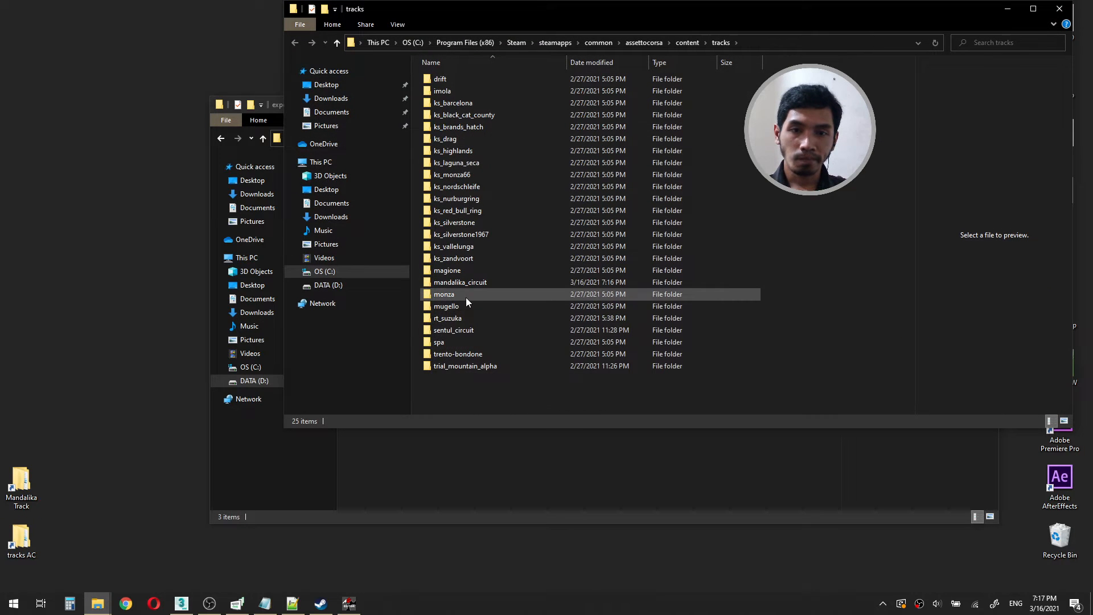
{"action": "double_click", "coordinate": [461, 282]}
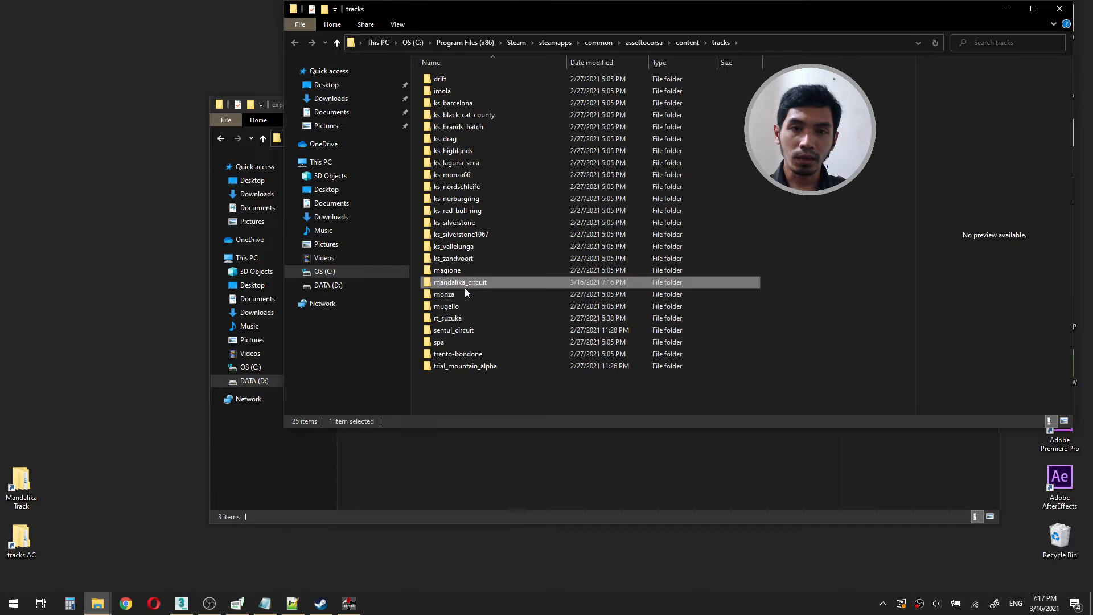
{"action": "double_click", "coordinate": [450, 90]}
{"action": "left_click", "coordinate": [475, 80]}
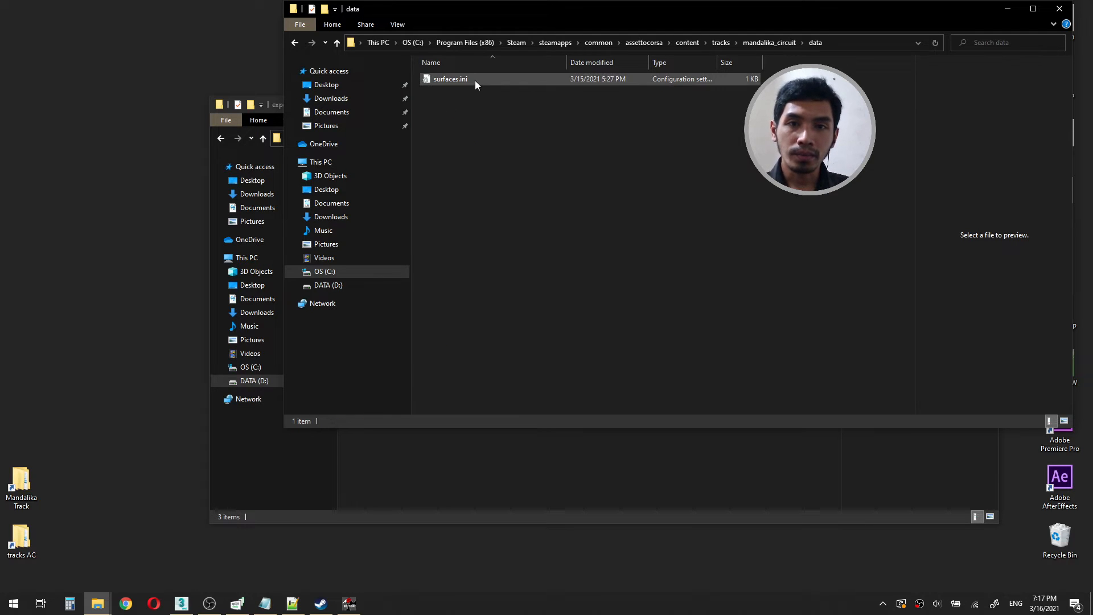
{"action": "right_click", "coordinate": [475, 80]}
{"action": "left_click", "coordinate": [378, 139]}
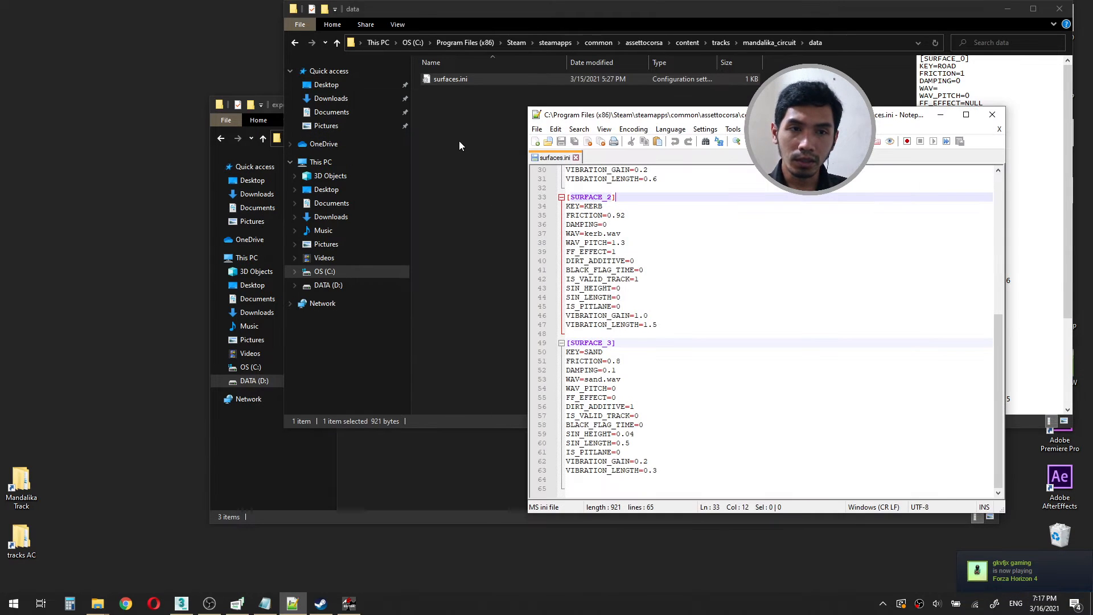
Examine the kerb's friction, valid-track and vibration parameters and the other surfaces in surfaces.ini, and close the file.
{"action": "left_click_drag", "start_coordinate": [718, 120], "coordinate": [433, 94]}
{"action": "left_click", "coordinate": [347, 178]}
{"action": "left_click", "coordinate": [354, 187]}
{"action": "left_click", "coordinate": [349, 198]}
{"action": "left_click", "coordinate": [352, 214]}
{"action": "left_click", "coordinate": [350, 205]}
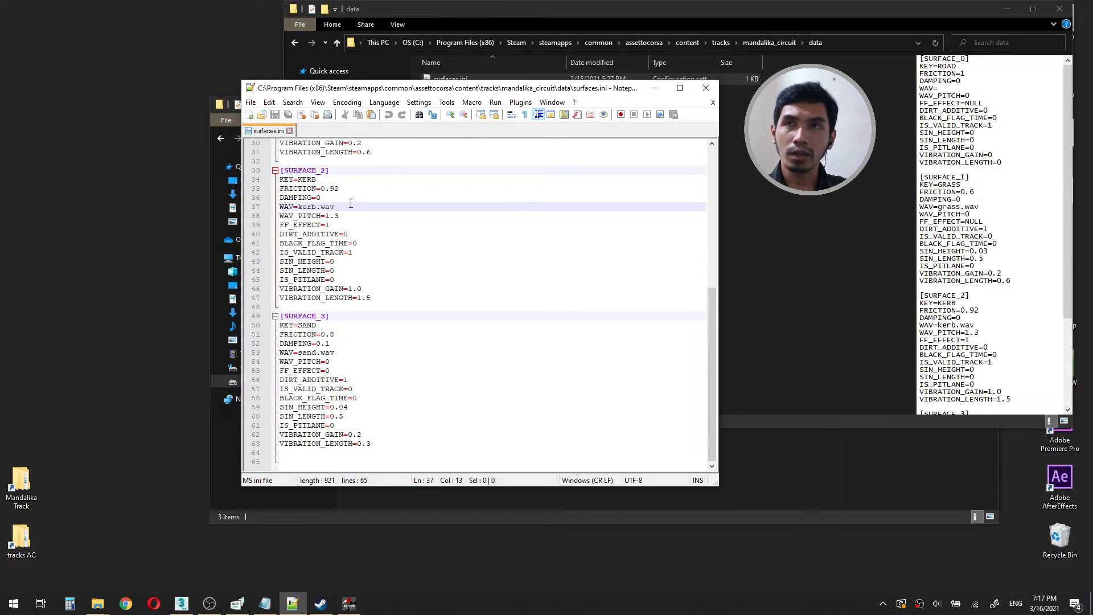
{"action": "left_click", "coordinate": [352, 188]}
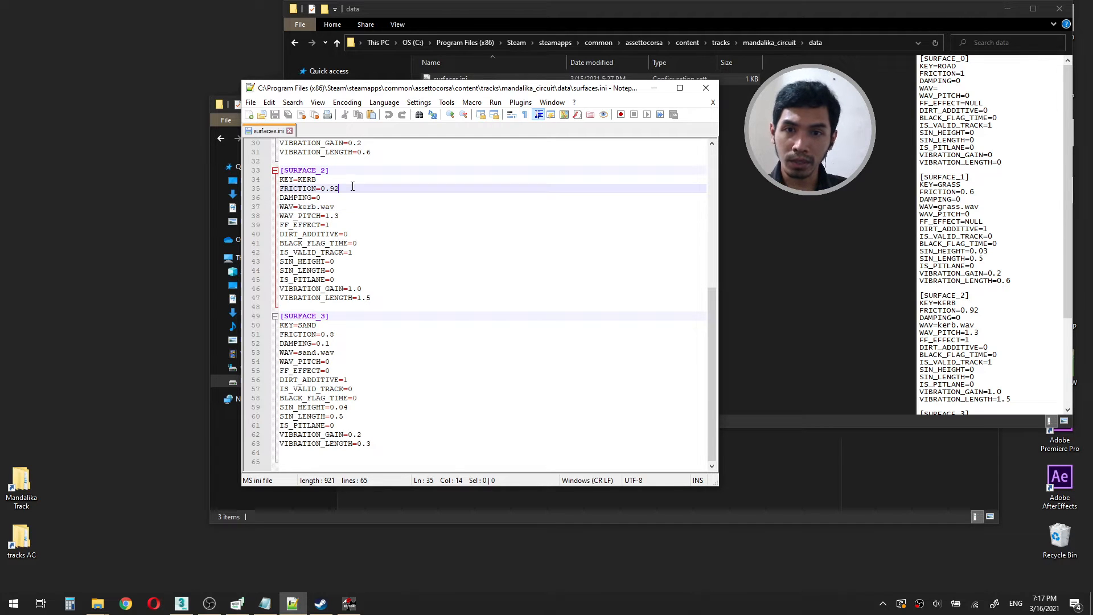
{"action": "left_click", "coordinate": [330, 172]}
{"action": "left_click", "coordinate": [322, 181]}
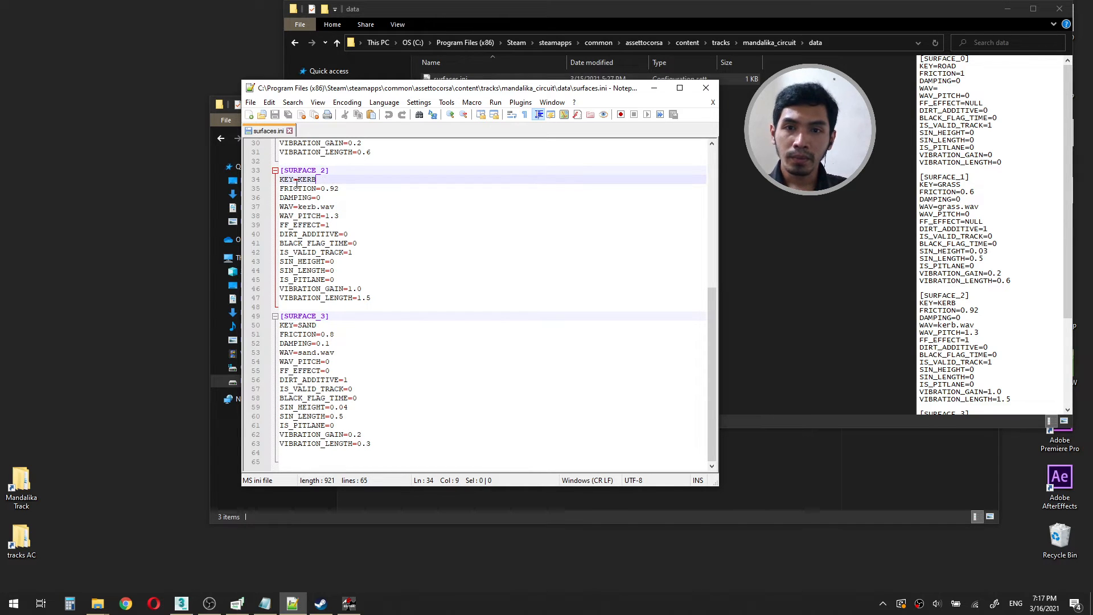
{"action": "left_click", "coordinate": [360, 189]}
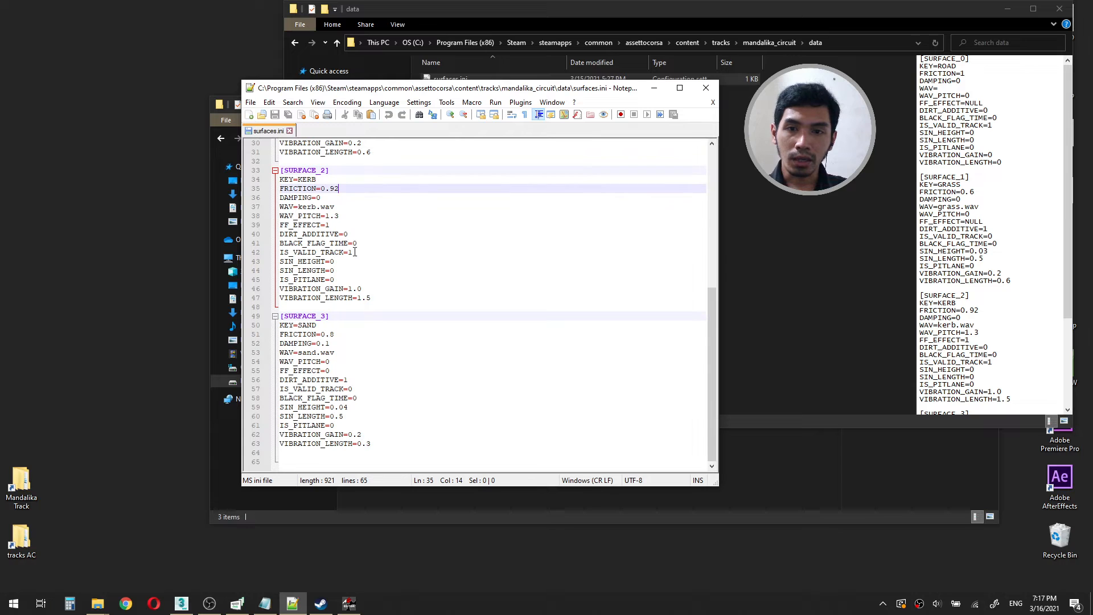
{"action": "left_click", "coordinate": [354, 254]}
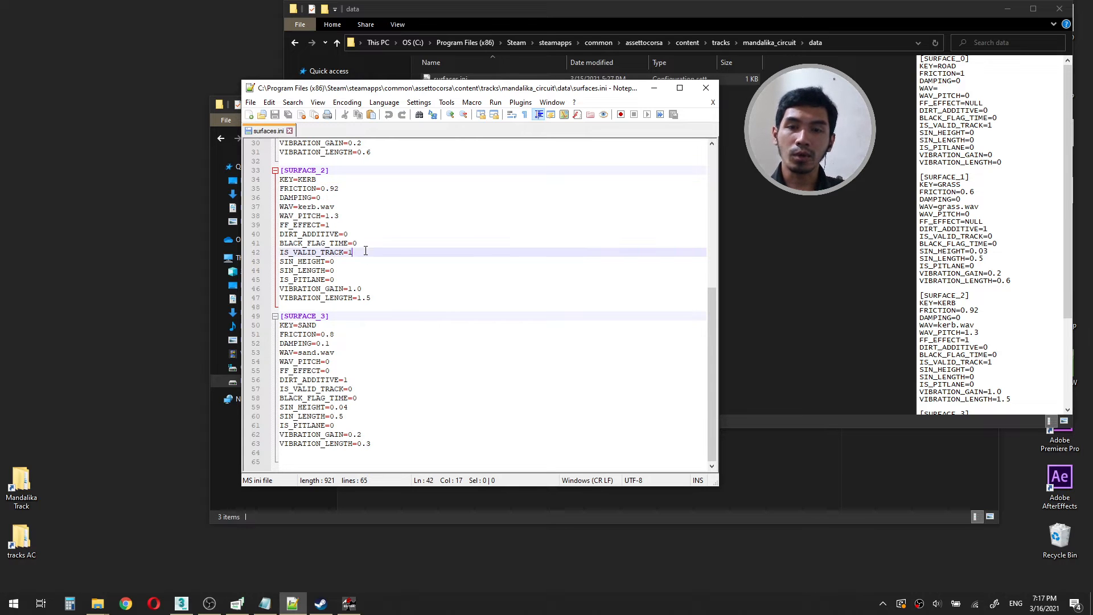
{"action": "left_click", "coordinate": [364, 289]}
{"action": "left_click", "coordinate": [376, 171]}
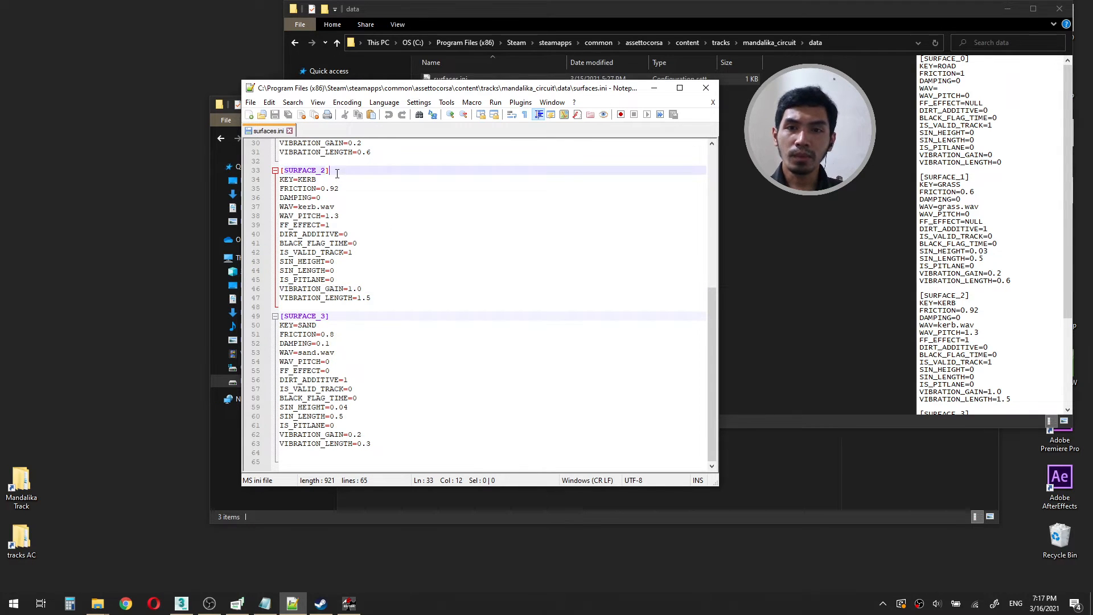
{"action": "scroll", "coordinate": [377, 197], "scroll_direction": "up", "scroll_amount": 10}
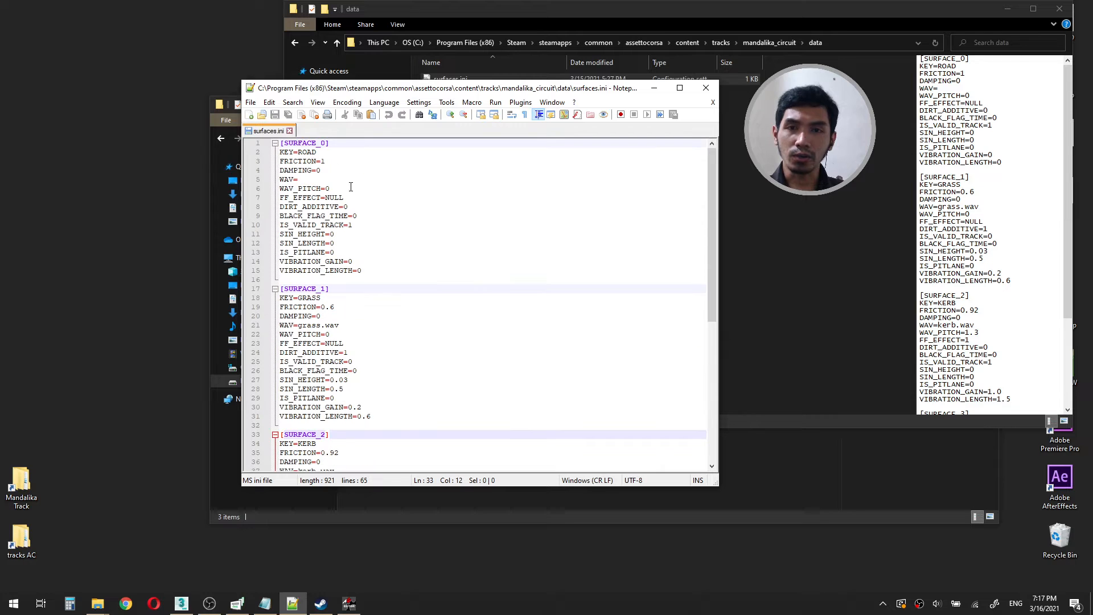
{"action": "left_click", "coordinate": [289, 131]}
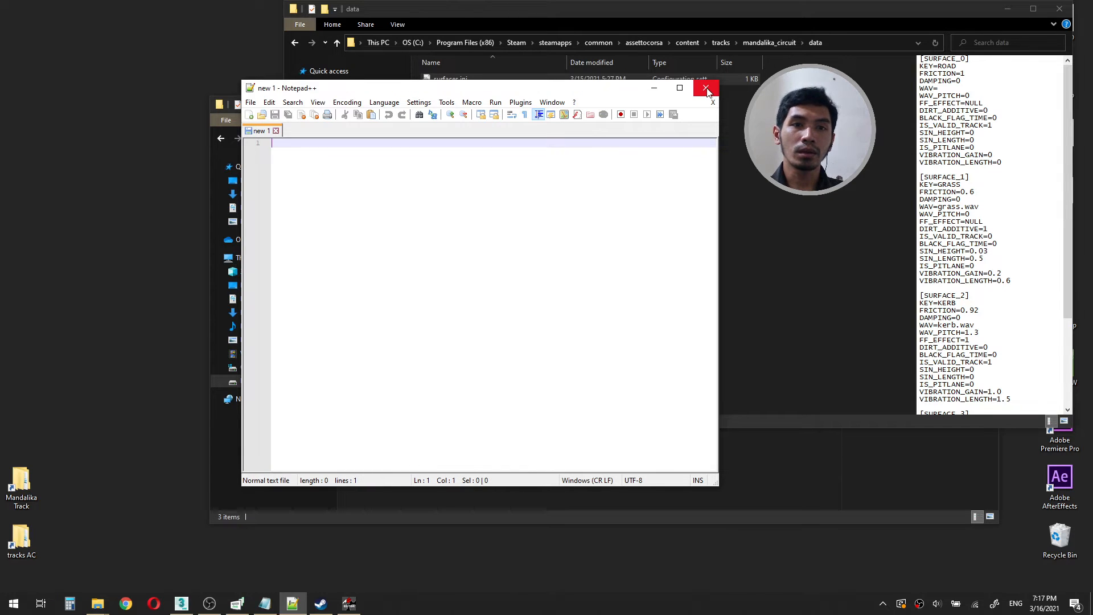
{"action": "left_click", "coordinate": [706, 88]}
Open the mandalika_circuit track's ui folder and preview outline.png, outline_cropped.png and preview.png.
{"action": "left_click", "coordinate": [756, 41]}
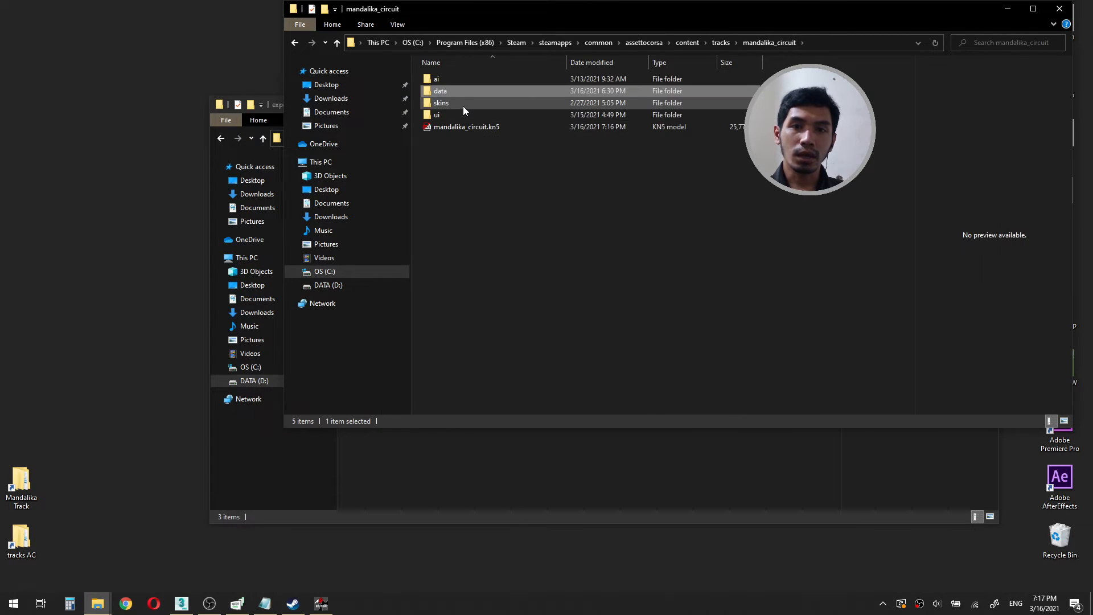
{"action": "double_click", "coordinate": [452, 114]}
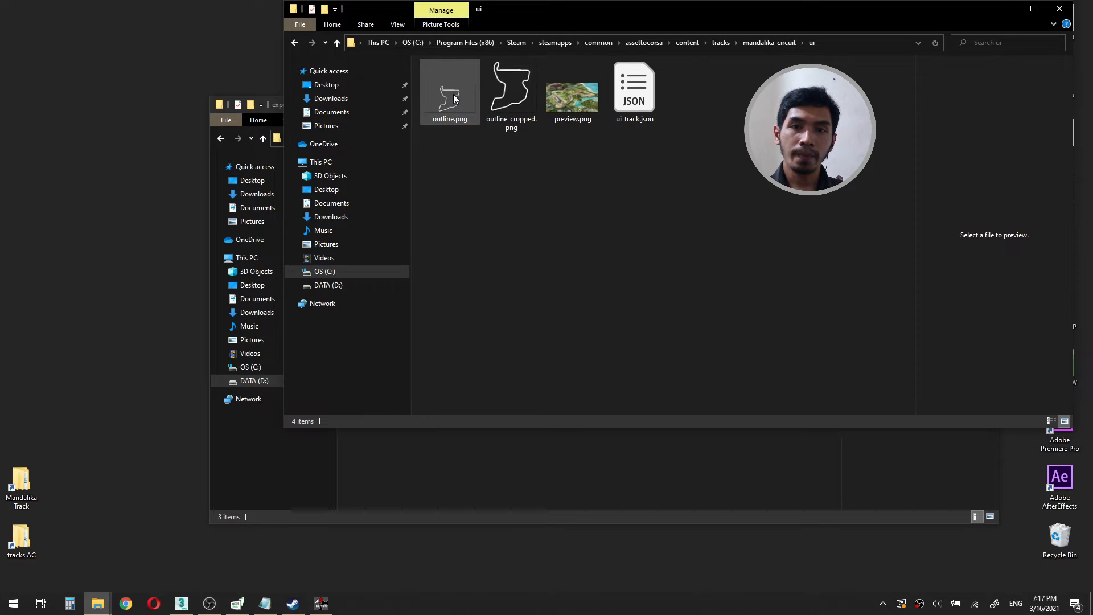
{"action": "left_click", "coordinate": [453, 94]}
{"action": "left_click", "coordinate": [510, 94]}
{"action": "left_click", "coordinate": [568, 103]}
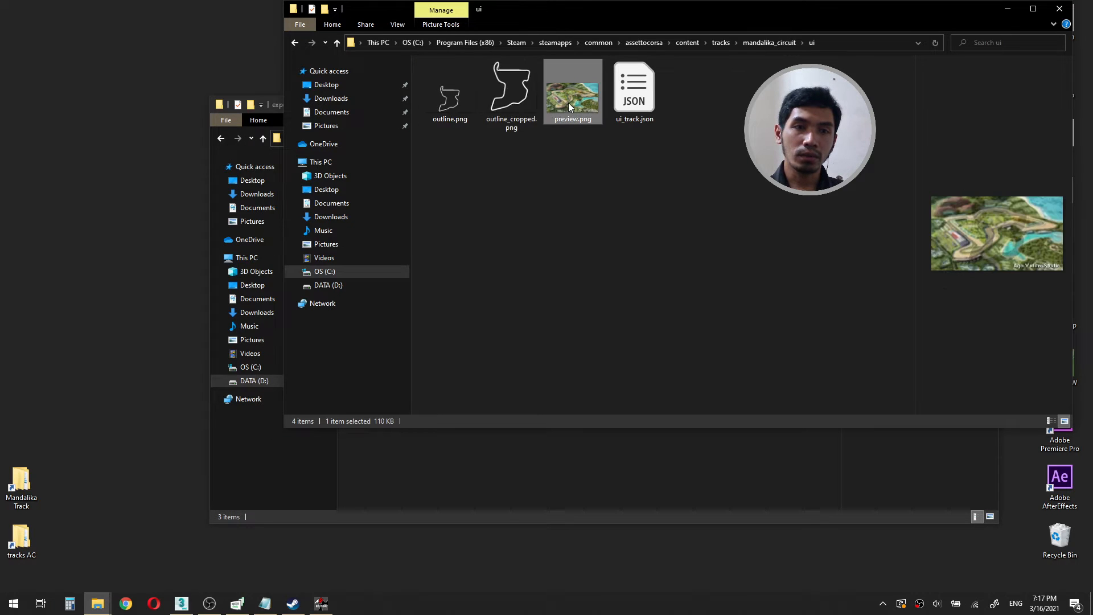
{"action": "left_click", "coordinate": [458, 102]}
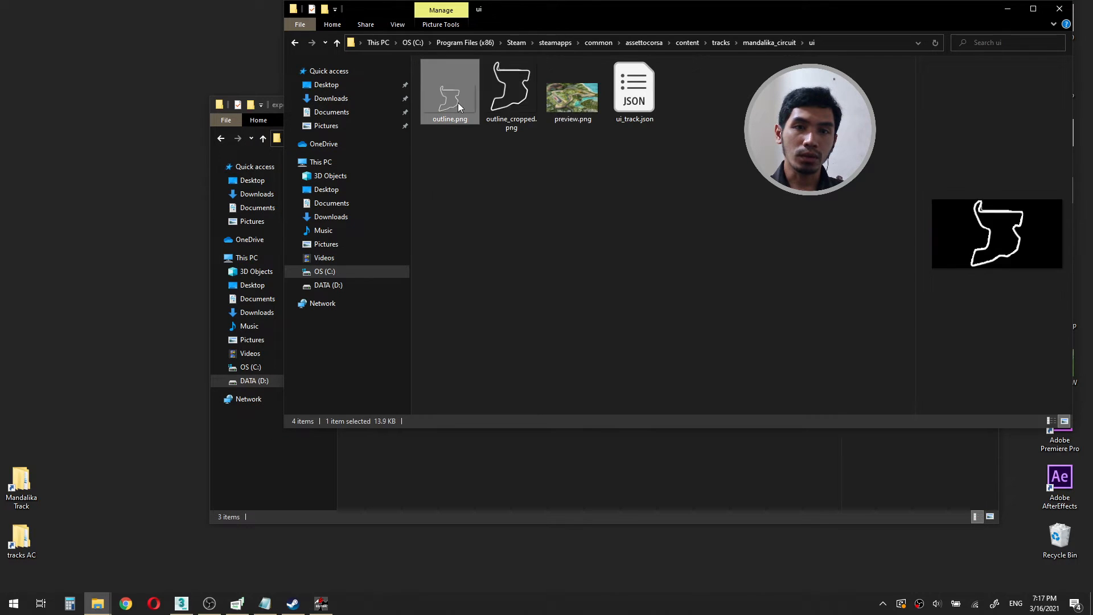
{"action": "left_click", "coordinate": [524, 92]}
{"action": "left_click", "coordinate": [629, 94]}
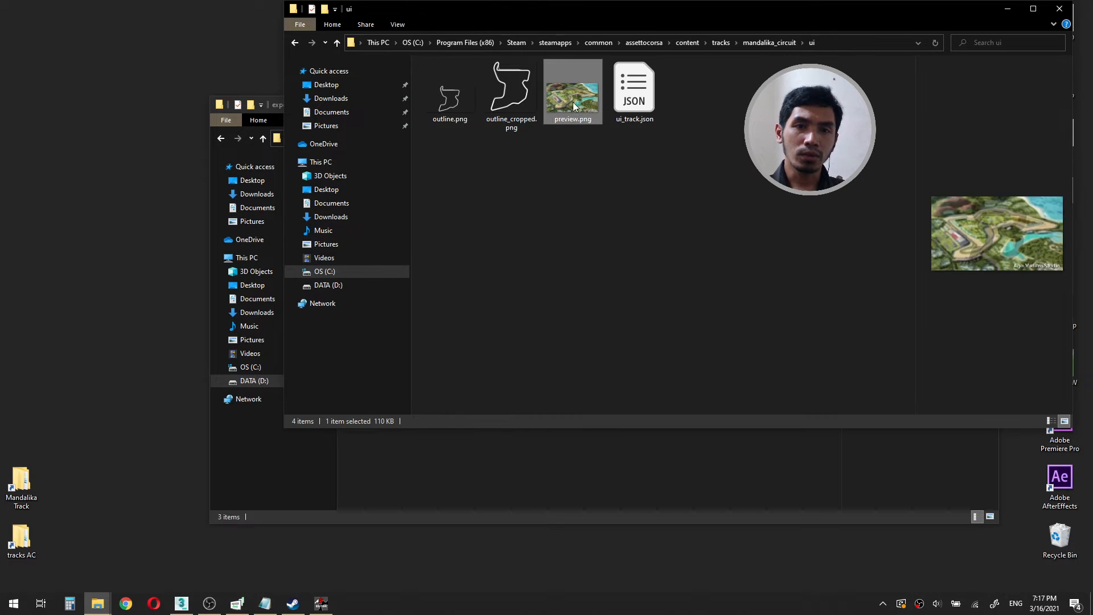
Open ui_track.json in Notepad++ and examine the track's name, description, tags and geotags.
{"action": "right_click", "coordinate": [613, 97]}
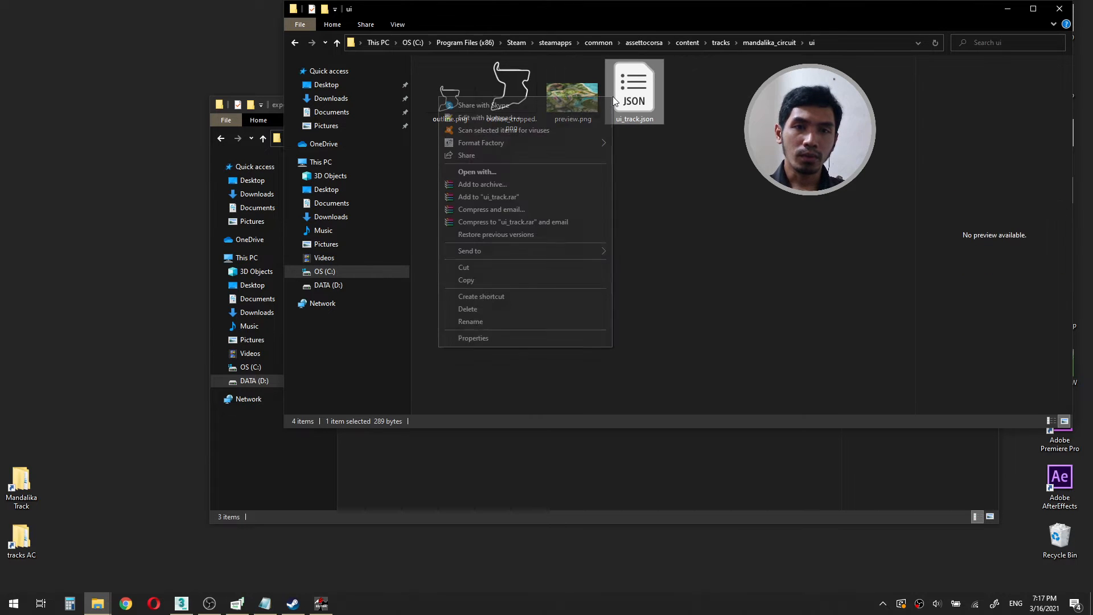
{"action": "left_click", "coordinate": [489, 117]}
{"action": "left_click", "coordinate": [406, 163]}
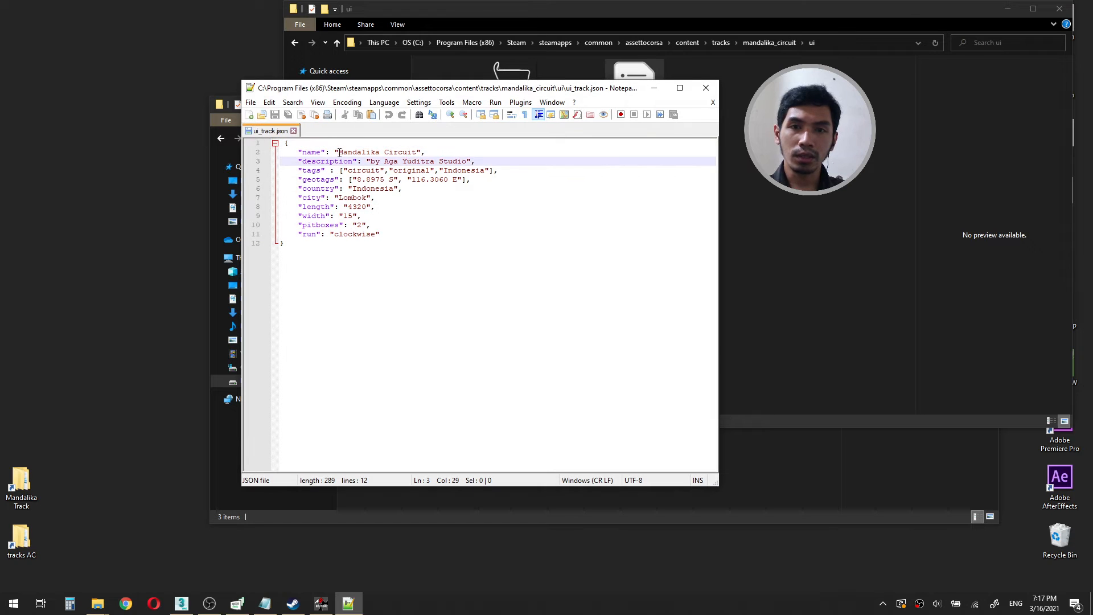
{"action": "left_click_drag", "start_coordinate": [340, 152], "coordinate": [489, 165]}
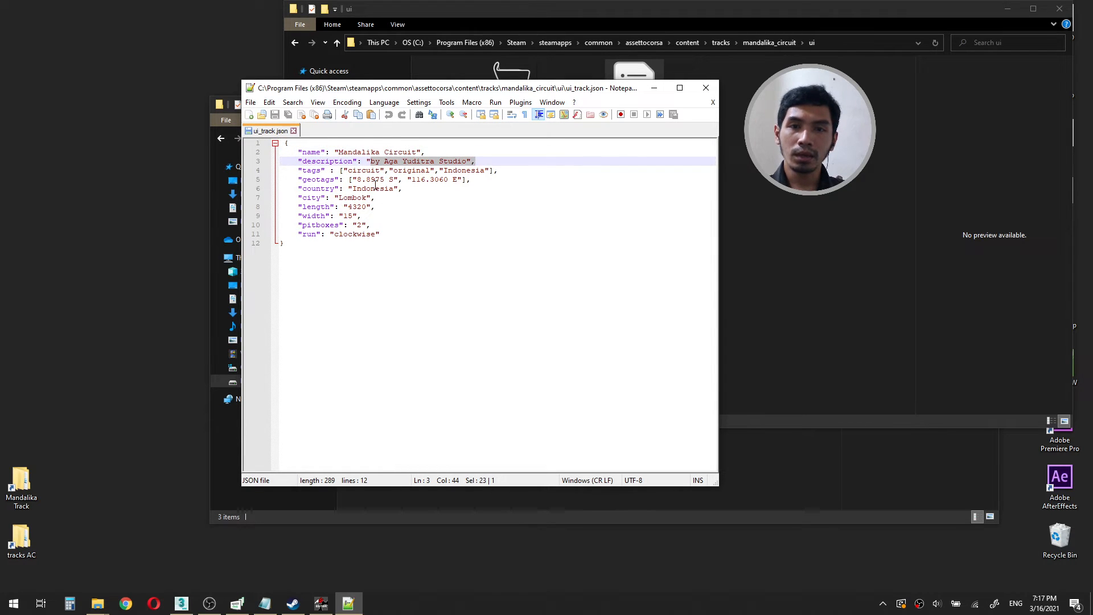
{"action": "left_click", "coordinate": [351, 179]}
{"action": "left_click_drag", "start_coordinate": [347, 170], "coordinate": [446, 170]}
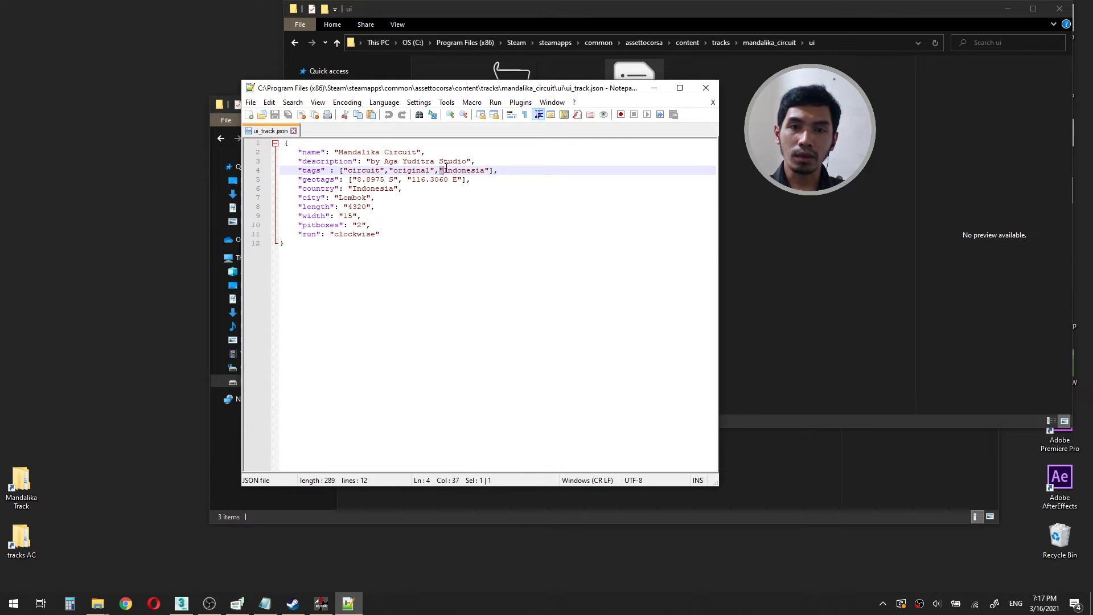
{"action": "left_click_drag", "start_coordinate": [357, 179], "coordinate": [472, 179]}
{"action": "left_click", "coordinate": [397, 180]}
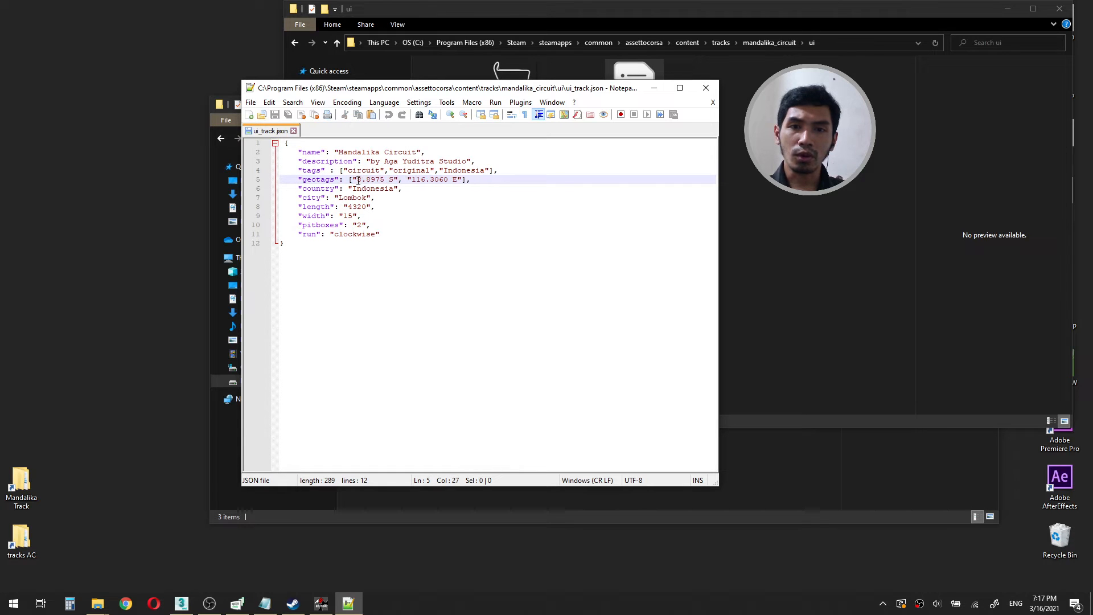
Examine the country, city, length, width, pitboxes and run entries in ui_track.json, and close the file and Notepad++.
{"action": "left_click", "coordinate": [380, 190]}
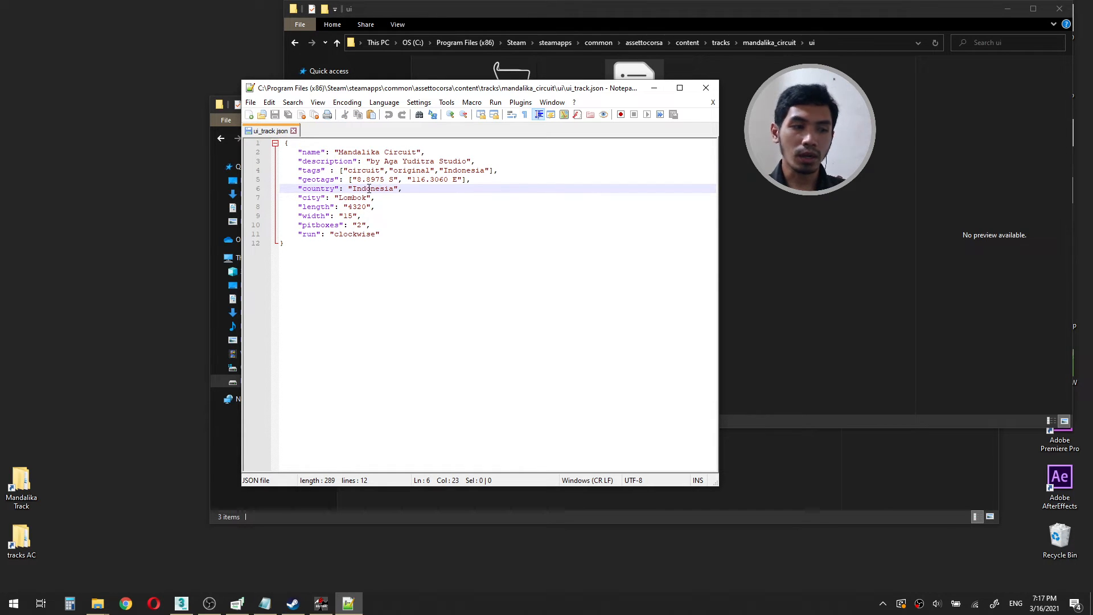
{"action": "left_click", "coordinate": [362, 197]}
{"action": "left_click", "coordinate": [356, 206]}
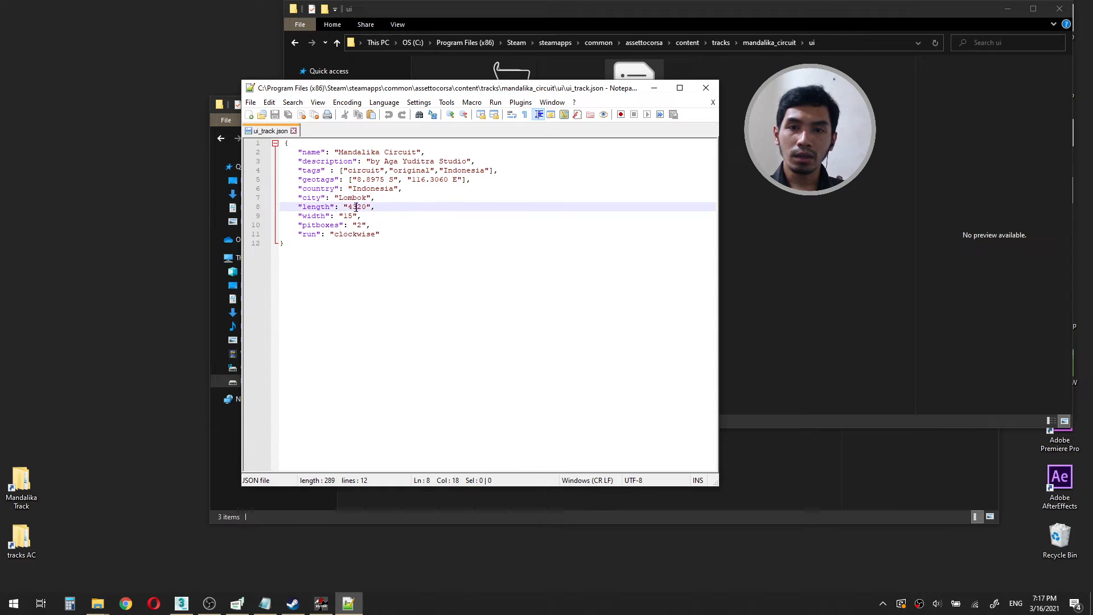
{"action": "left_click", "coordinate": [373, 216]}
{"action": "left_click", "coordinate": [375, 225]}
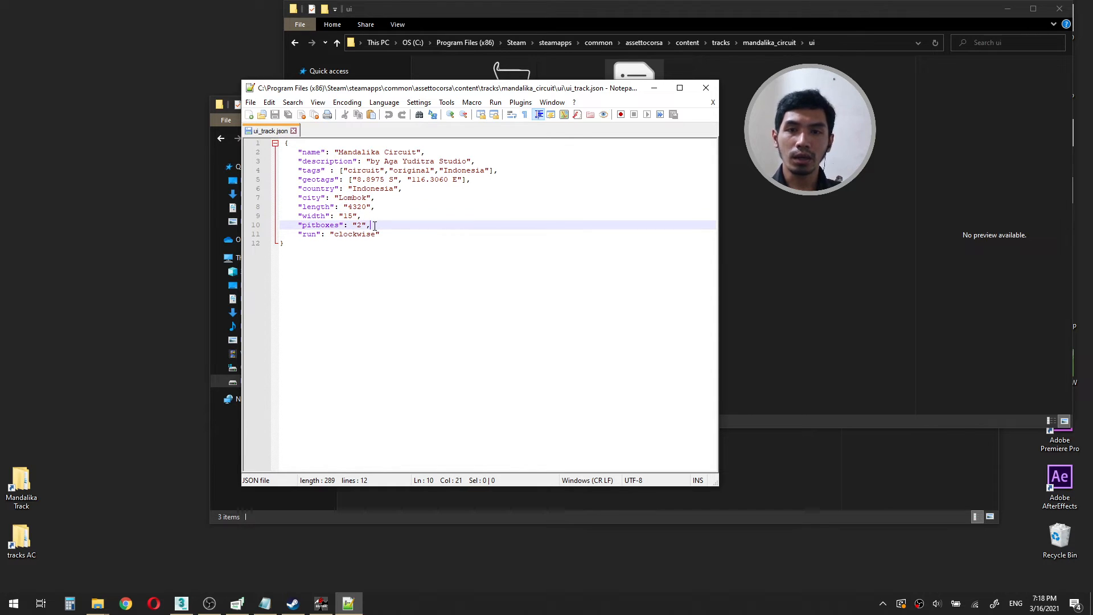
{"action": "double_click", "coordinate": [360, 225]}
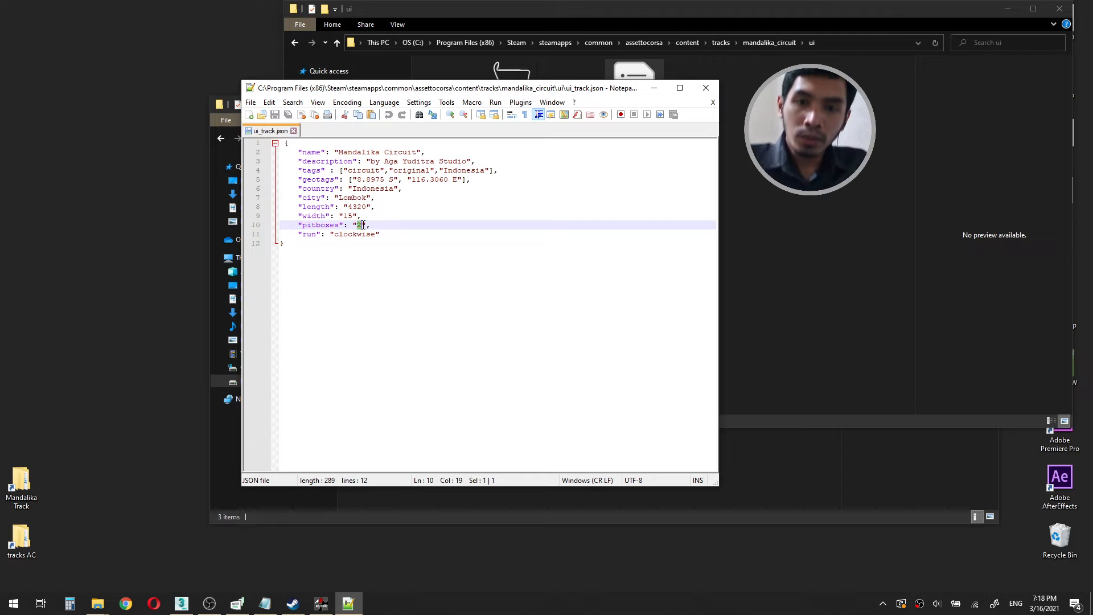
{"action": "left_click", "coordinate": [397, 234]}
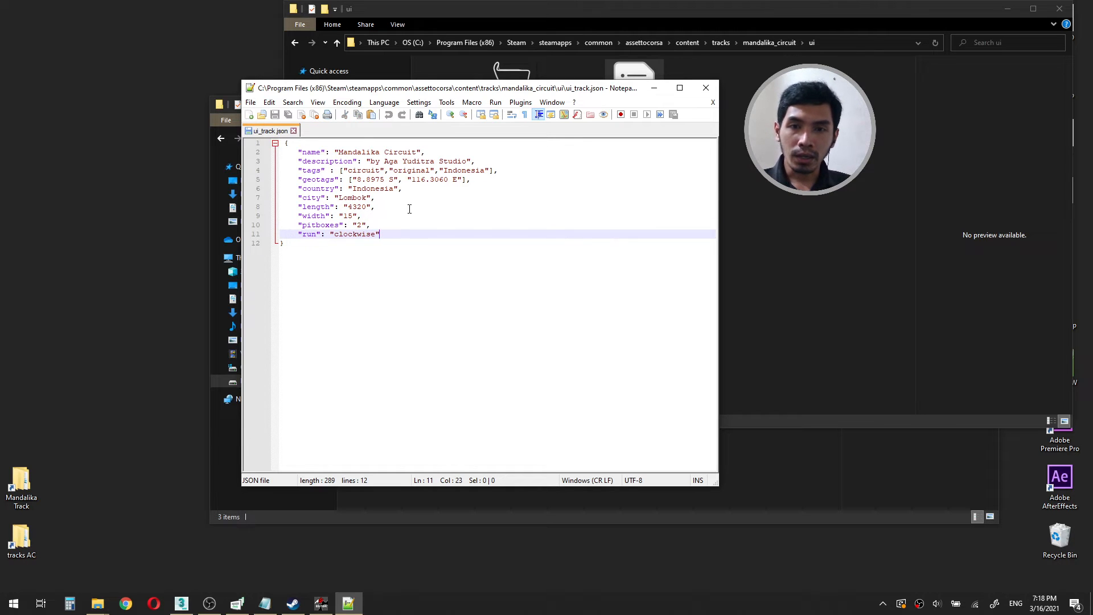
{"action": "left_click", "coordinate": [293, 131]}
{"action": "left_click", "coordinate": [705, 87]}
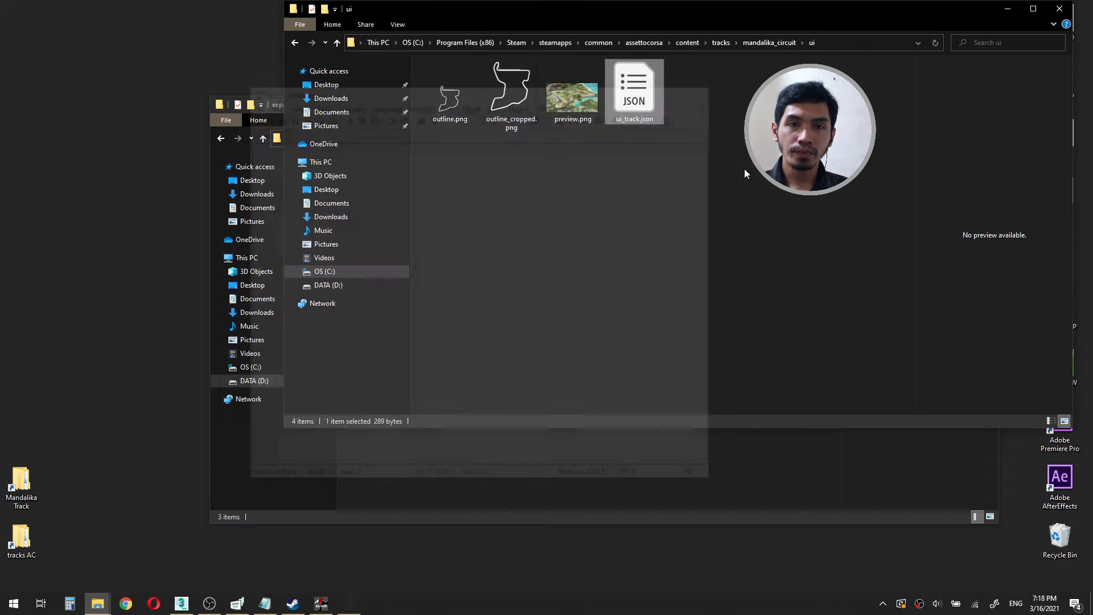
Return to the mandalika_circuit folder, launch Content Manager and choose Mandalika Circuit from the Indonesian tracks for the quick drive.
{"action": "left_click", "coordinate": [766, 43]}
{"action": "left_click", "coordinate": [14, 603]}
{"action": "left_click", "coordinate": [330, 559]}
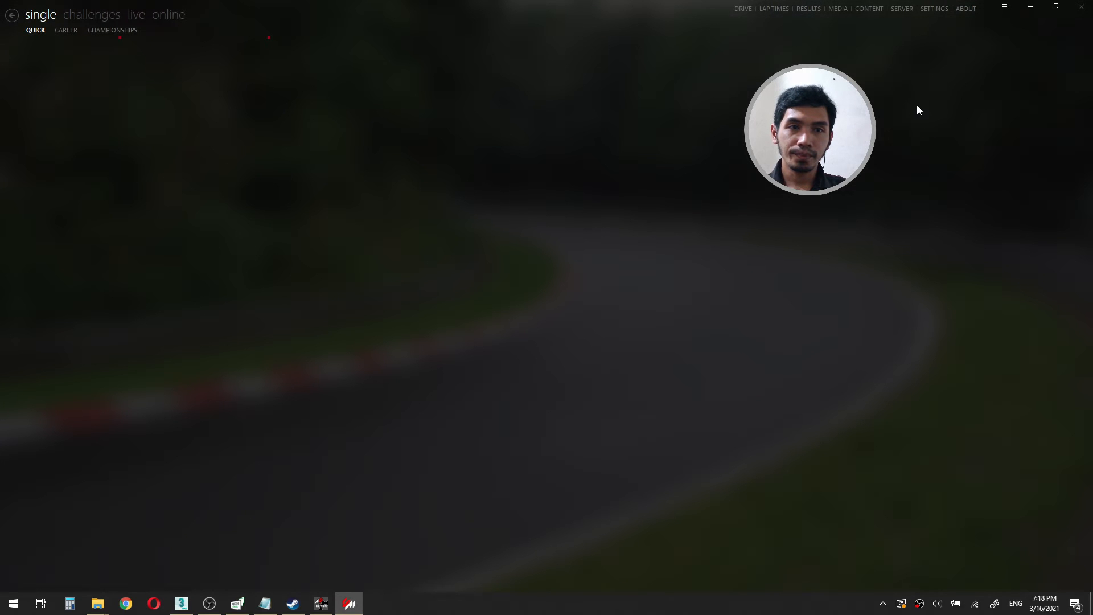
{"action": "left_click", "coordinate": [191, 84]}
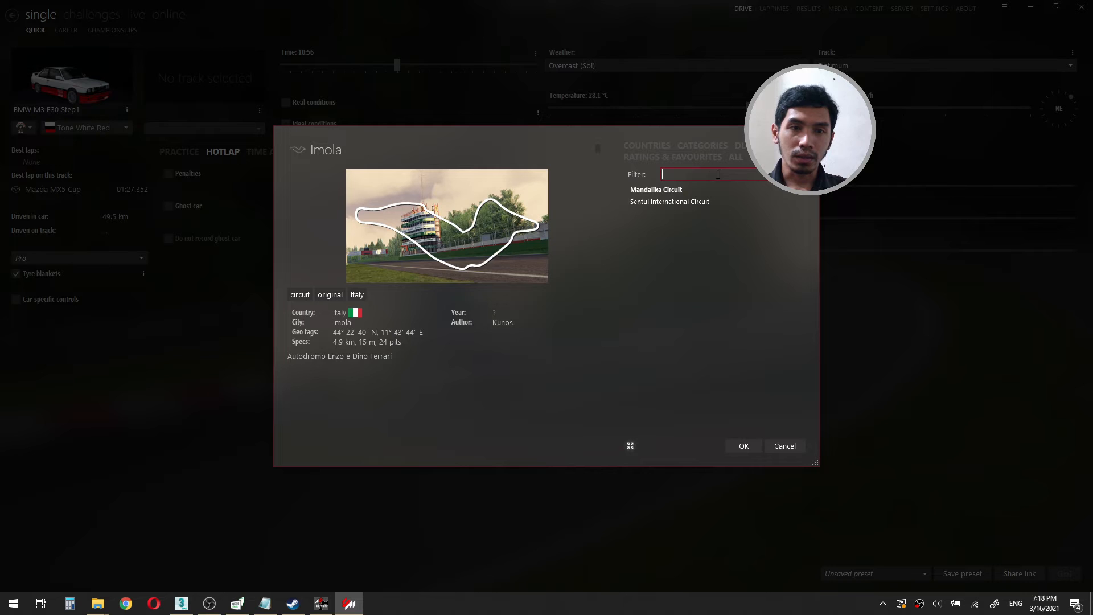
{"action": "left_click", "coordinate": [669, 191]}
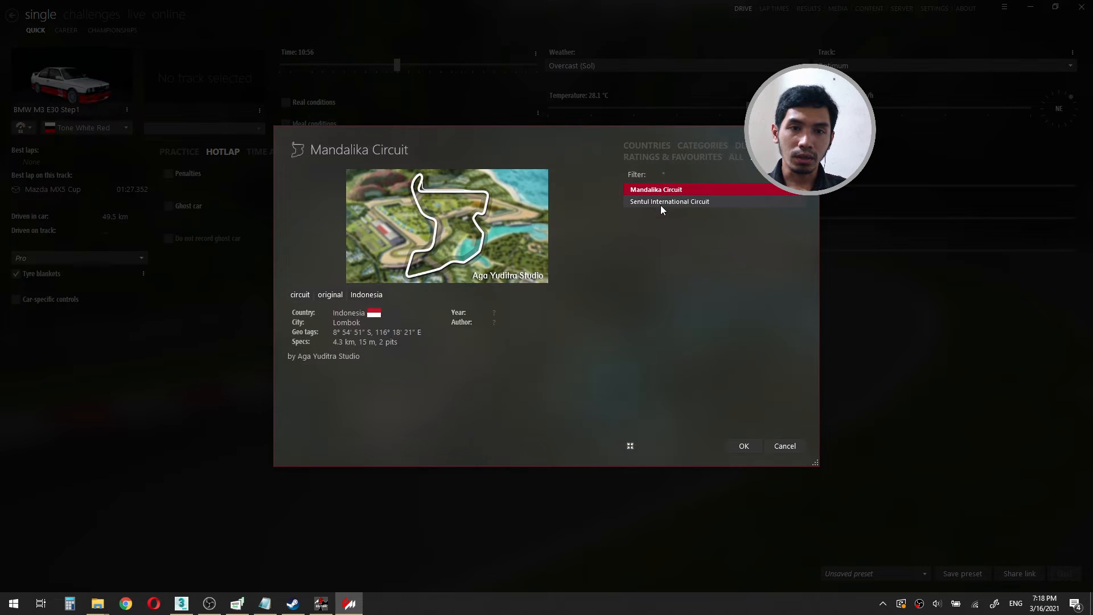
{"action": "left_click", "coordinate": [648, 144]}
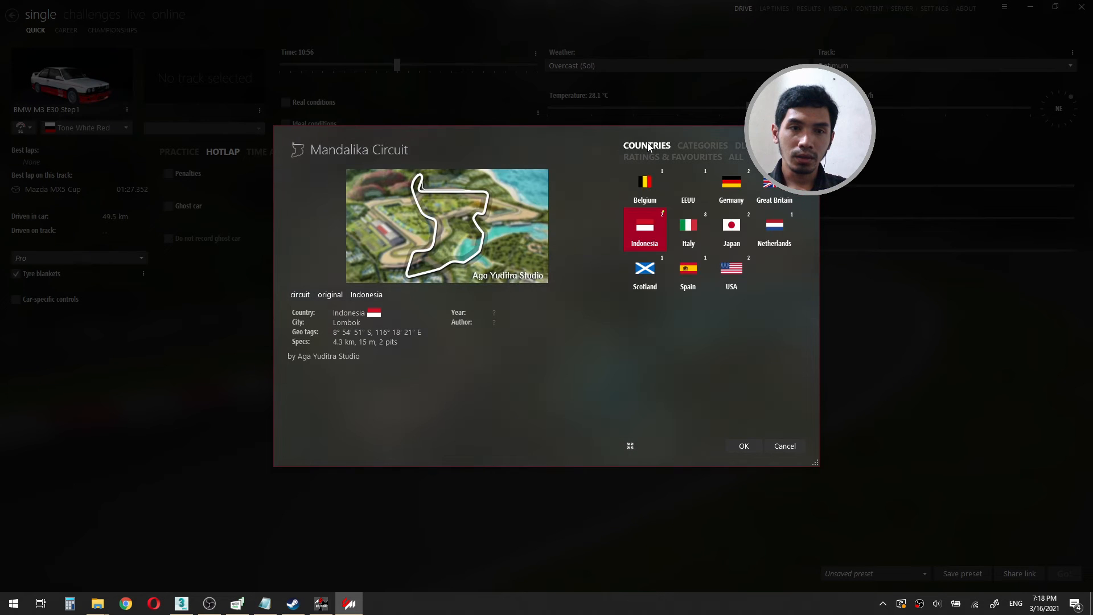
{"action": "left_click", "coordinate": [649, 231]}
{"action": "left_click", "coordinate": [675, 188]}
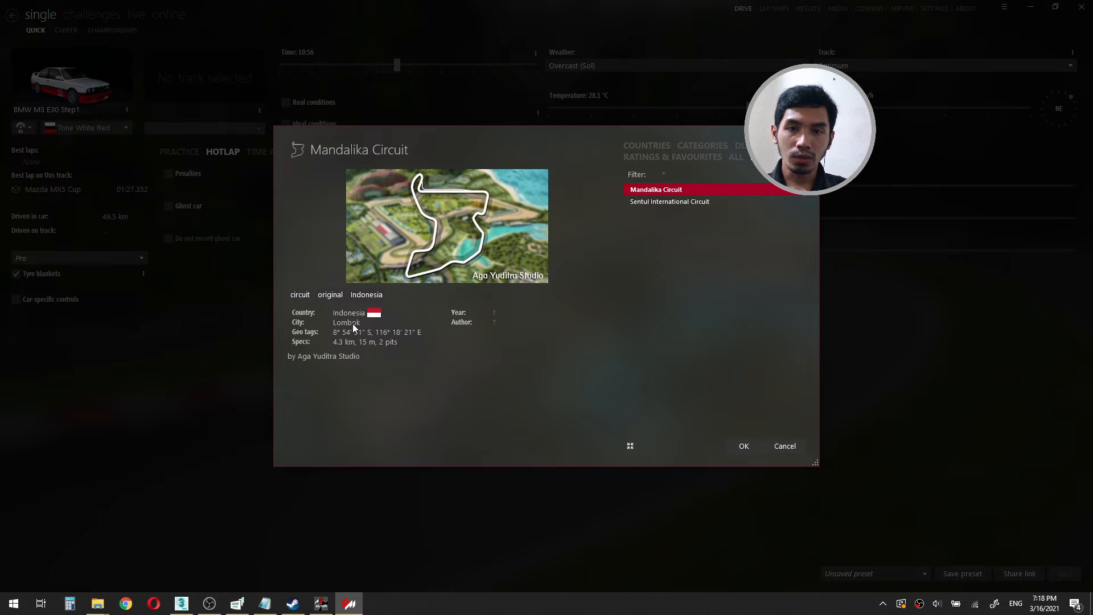
{"action": "left_click", "coordinate": [743, 447]}
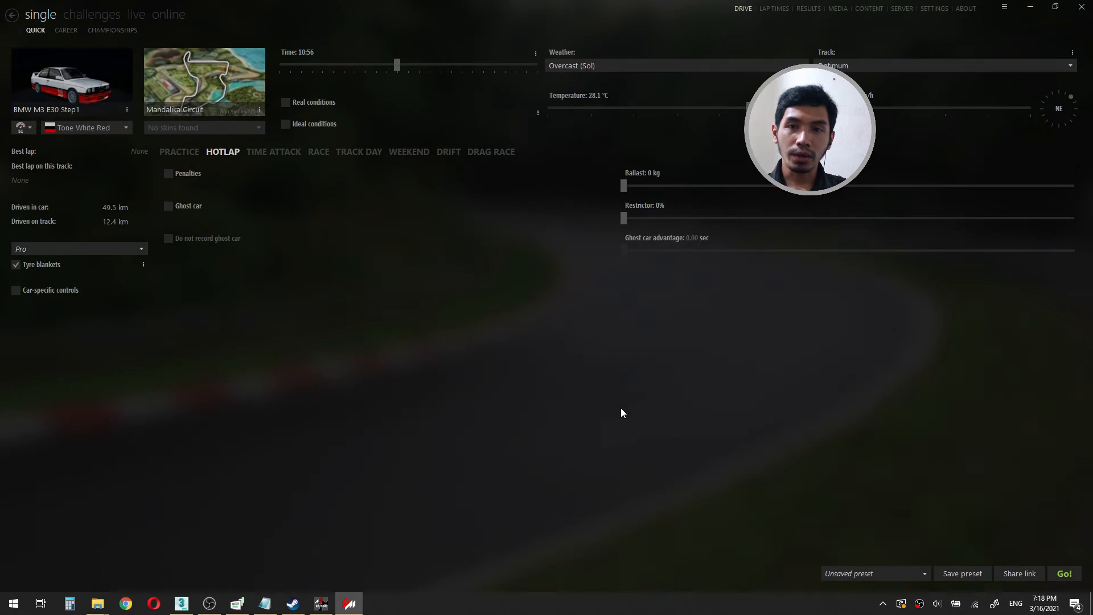
Keep the BMW M3 E30 Step1 as the car, start the hotlap session and enter the driving view.
{"action": "left_click", "coordinate": [57, 85]}
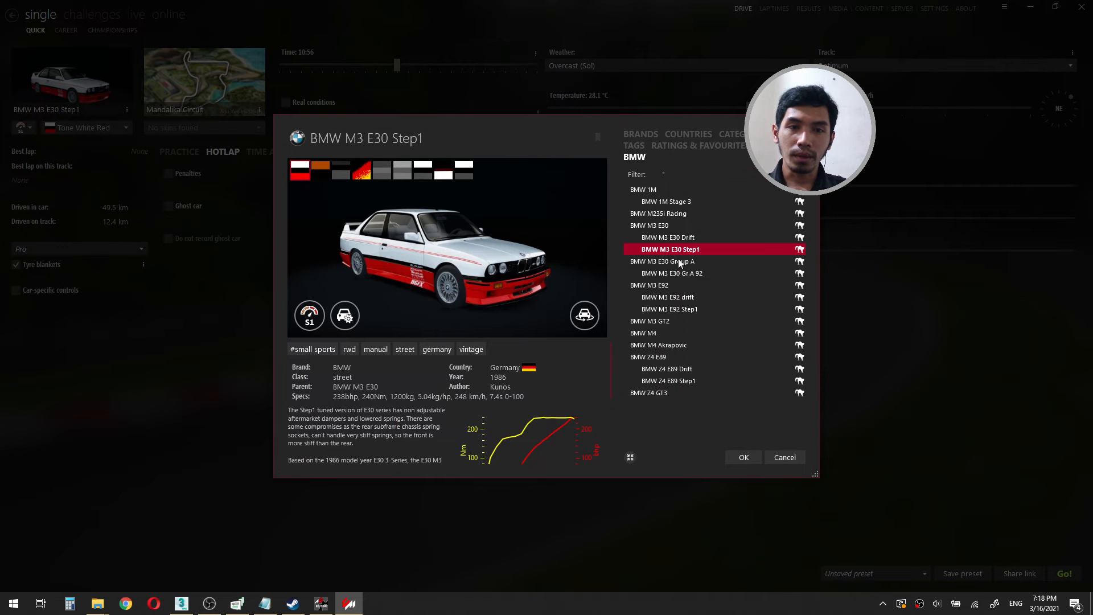
{"action": "left_click", "coordinate": [744, 460]}
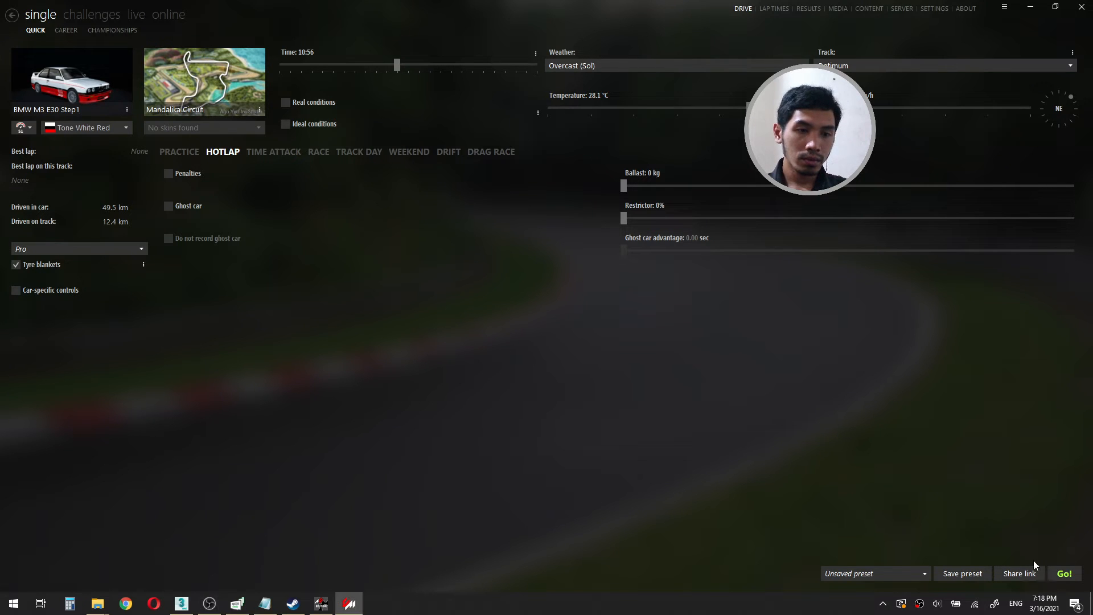
{"action": "left_click", "coordinate": [1064, 574]}
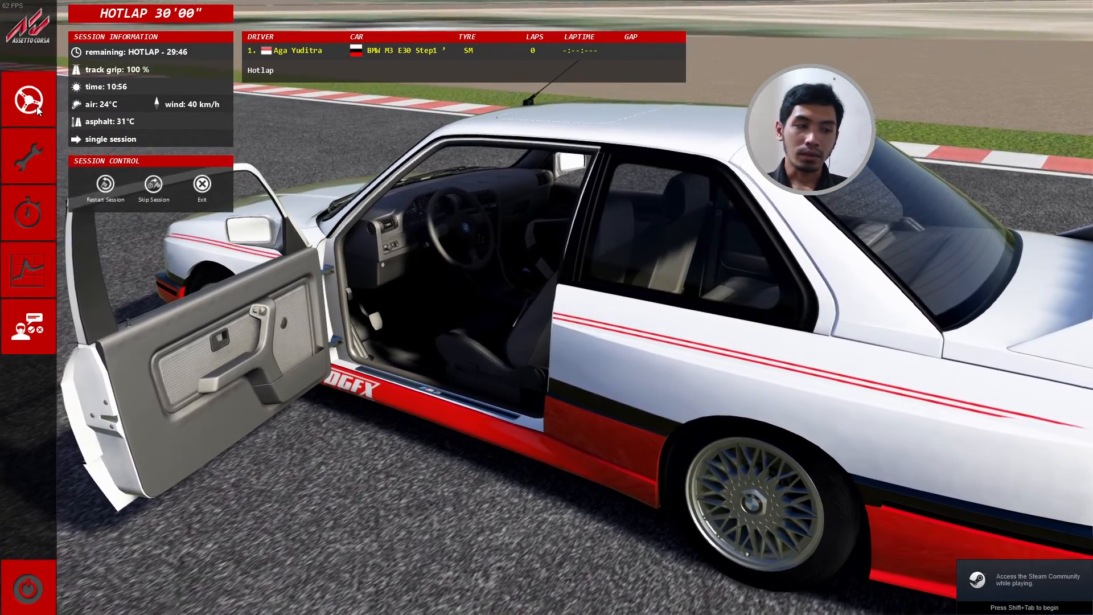
{"action": "left_click", "coordinate": [36, 106]}
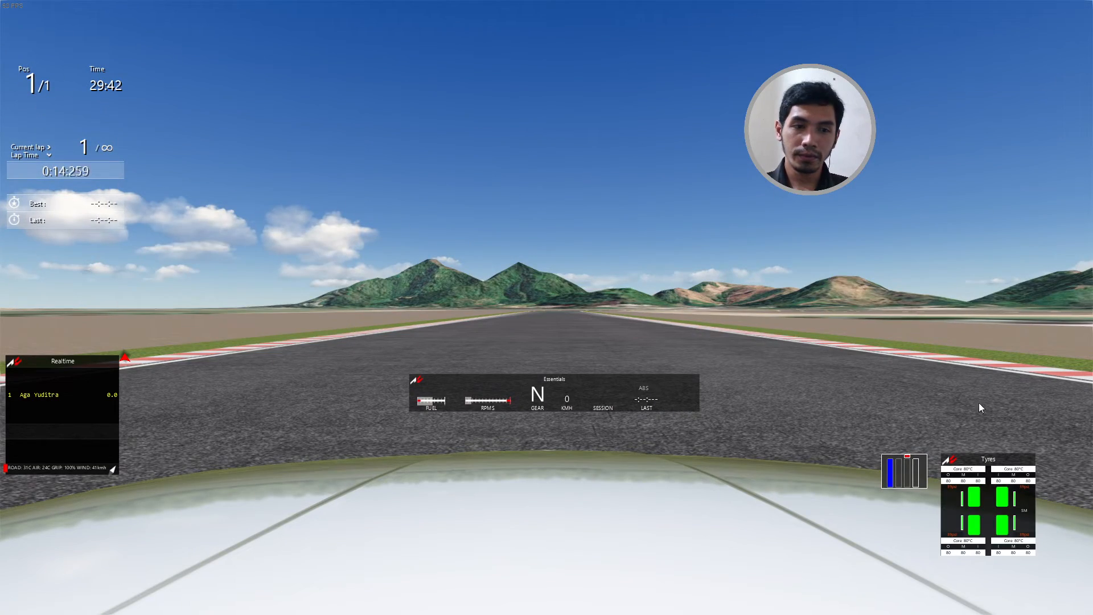
Cycle through the driving and exterior cameras to view the car on track, and return to the rear chase view.
{"action": "key", "text": "F1"}
{"action": "key", "text": "F1"}
{"action": "key", "text": "F1"}
{"action": "key", "text": "F1"}
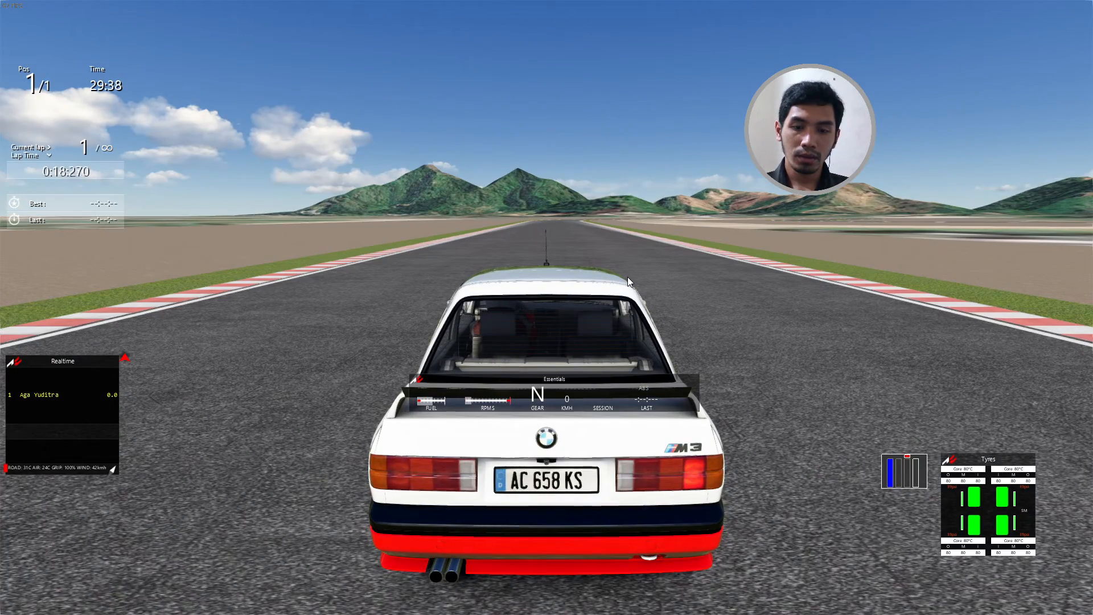
{"action": "key", "text": "F6"}
{"action": "key", "text": "F6"}
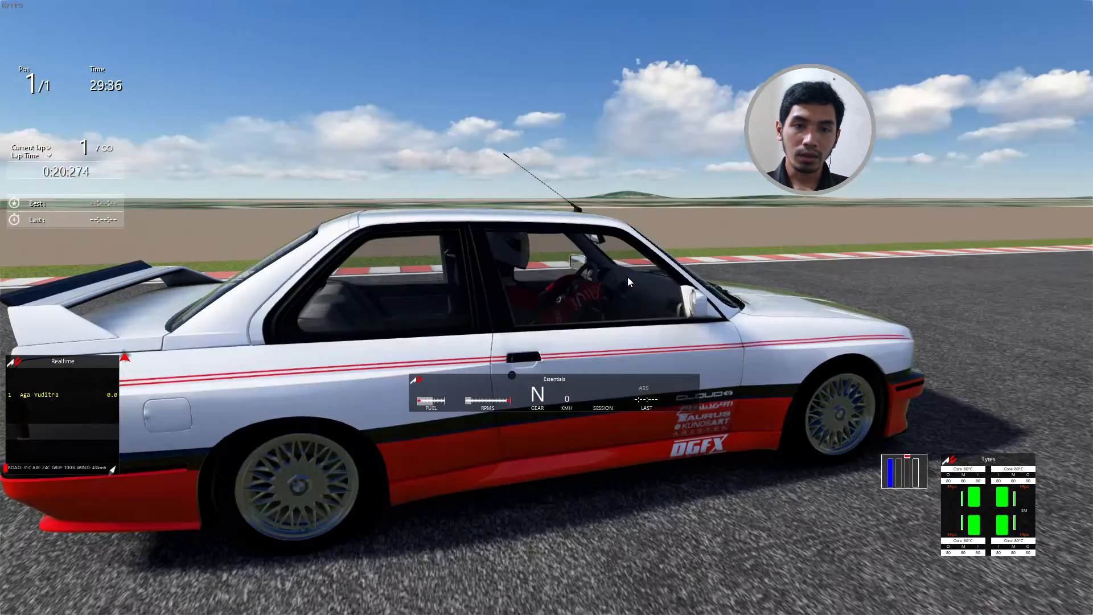
{"action": "key", "text": "F6"}
{"action": "key", "text": "F6"}
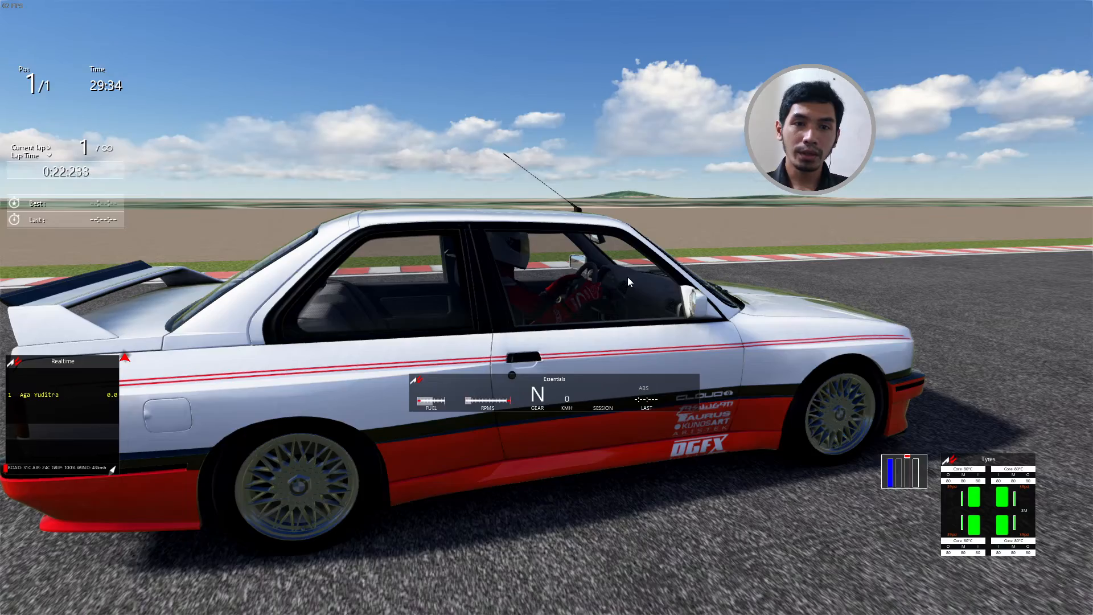
{"action": "key", "text": "F6"}
Put the car in first gear, drive along the straight and test the right-hand kerb at low speed.
{"action": "key", "text": "e"}
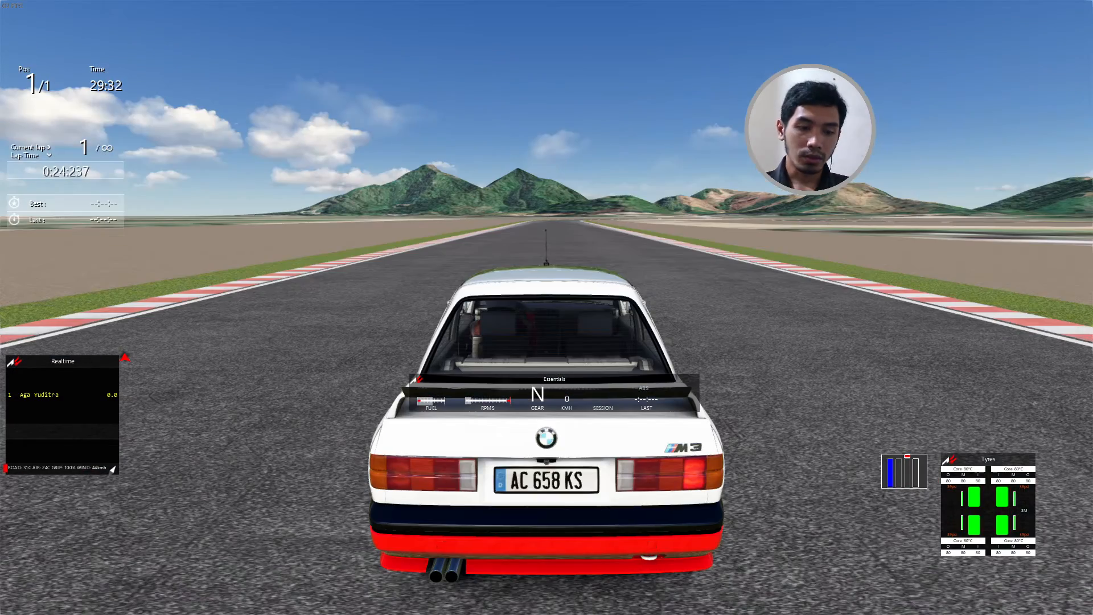
{"action": "key", "text": "Up"}
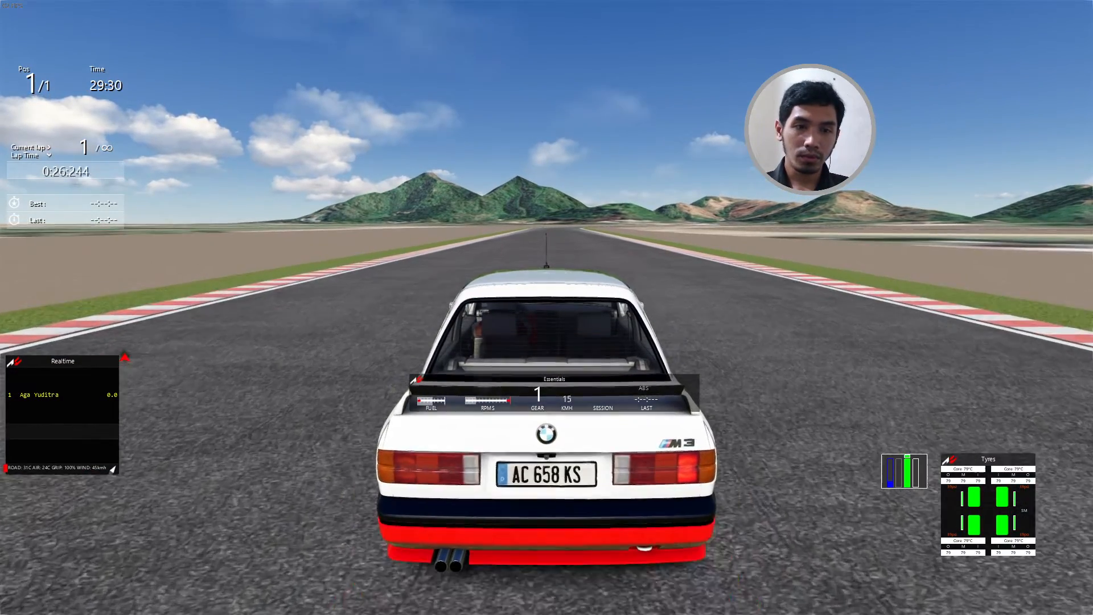
{"action": "key", "text": "Right"}
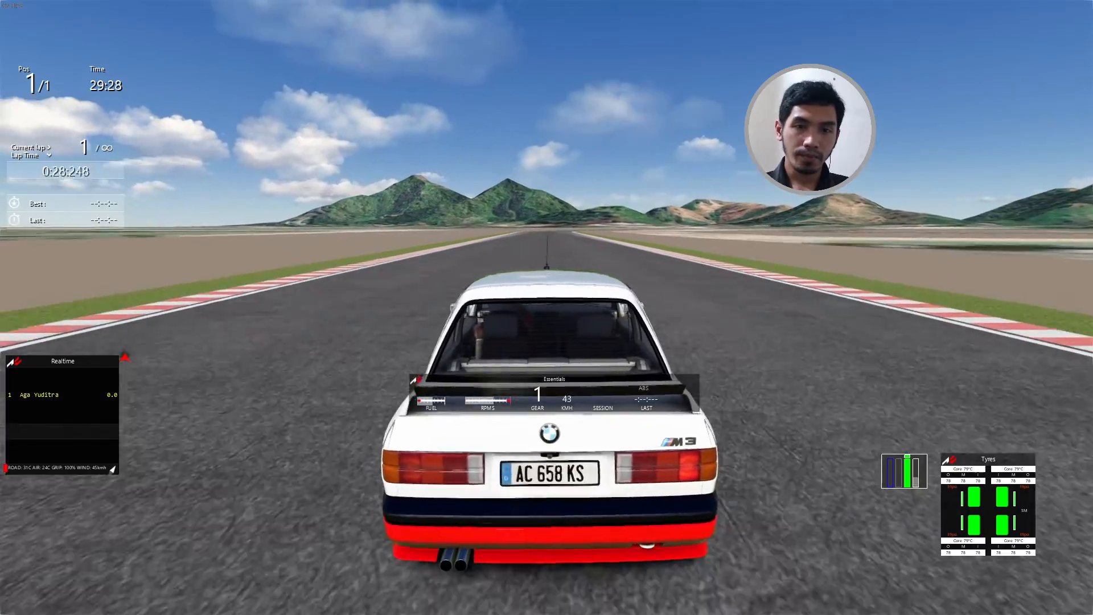
{"action": "key", "text": "Down"}
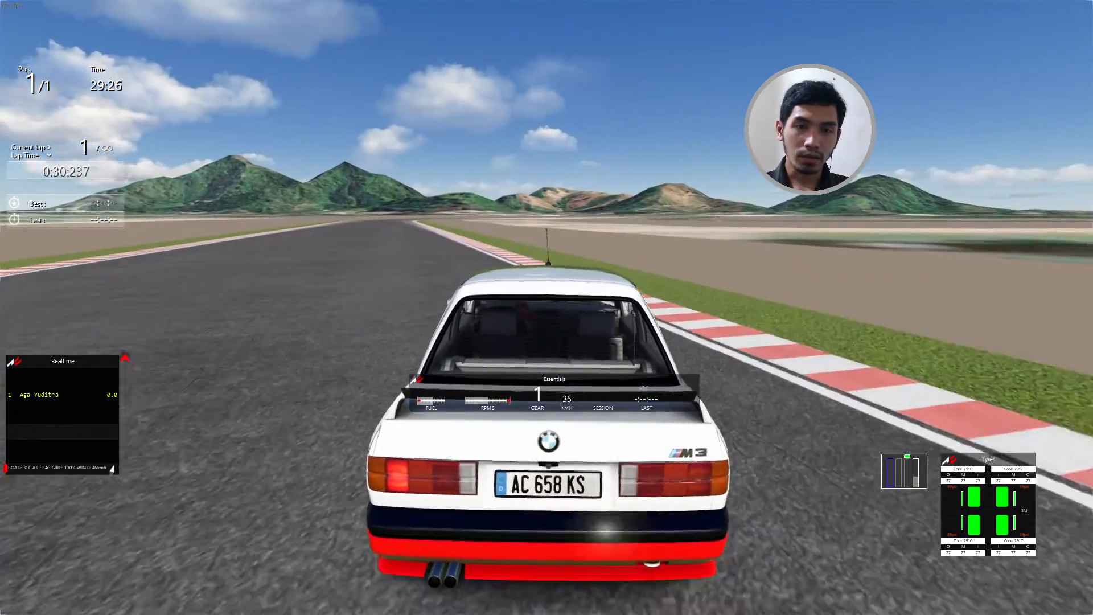
{"action": "key", "text": "Left"}
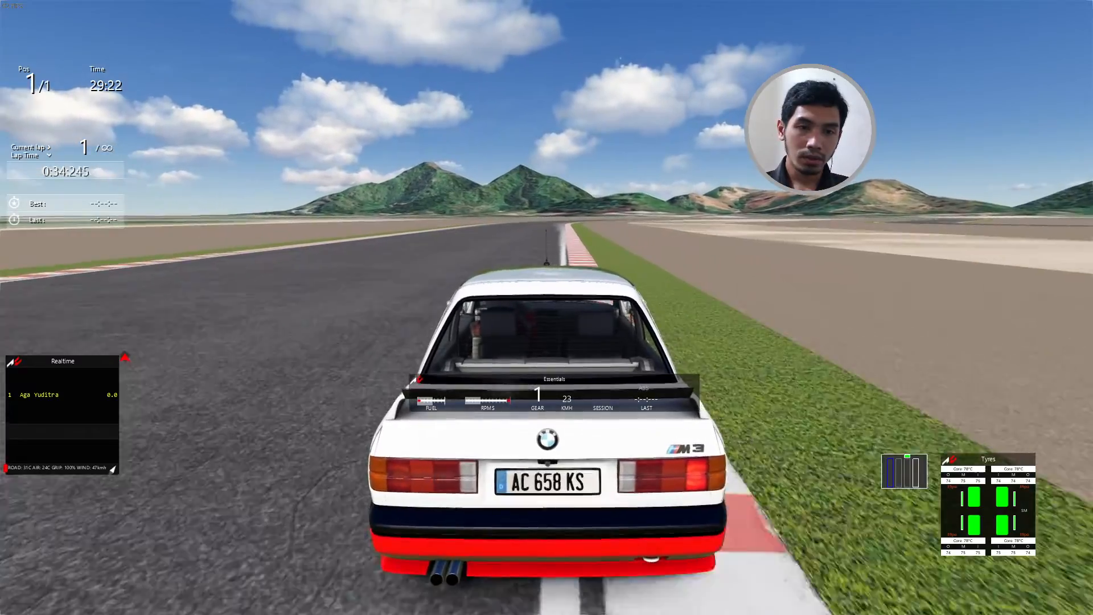
{"action": "key", "text": "Up"}
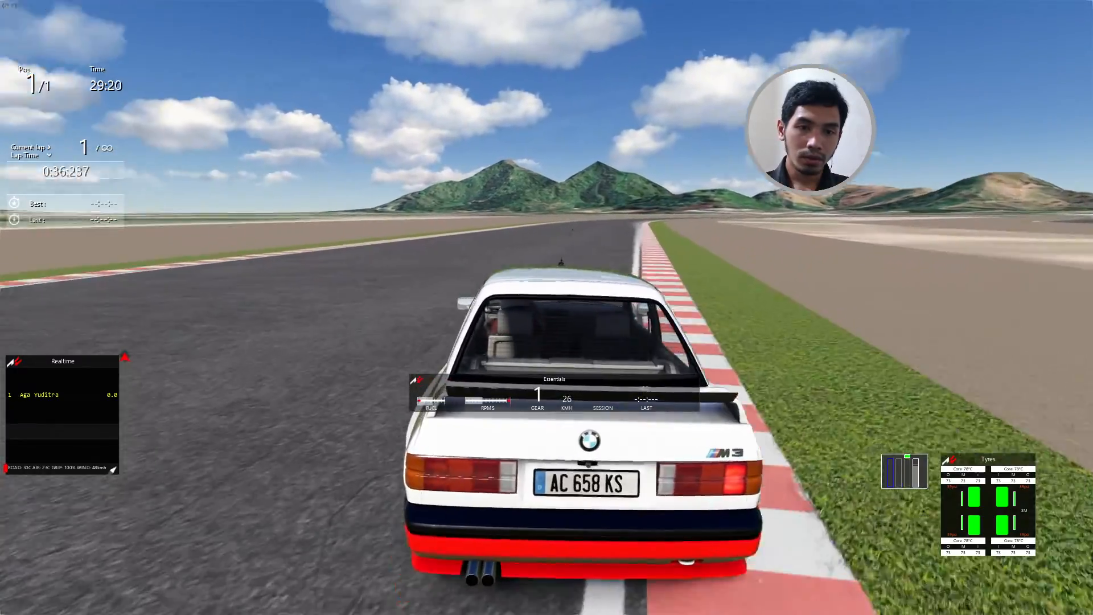
Drive through the right-hand bend, cross the kerb and grass onto the sandy run-off, and view the car from the side.
{"action": "key", "text": "Right"}
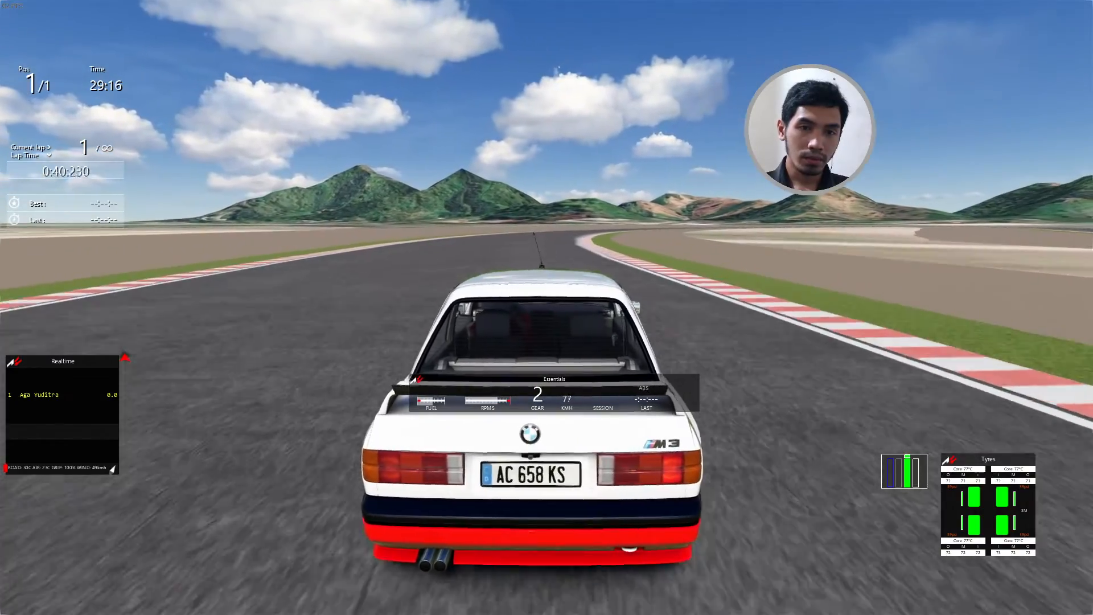
{"action": "key", "text": "Right"}
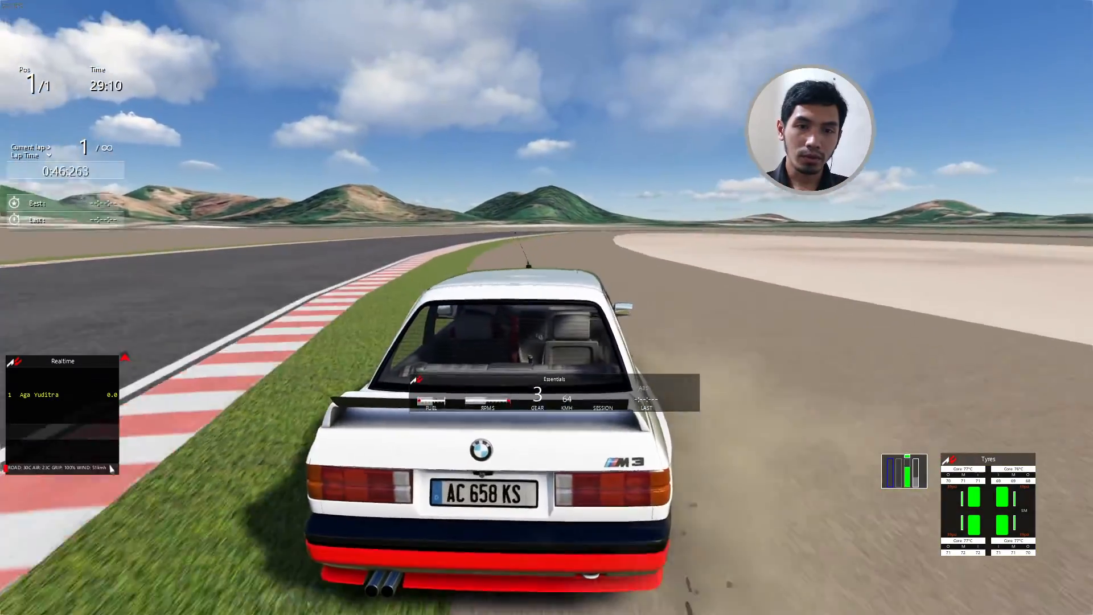
{"action": "key", "text": "Down"}
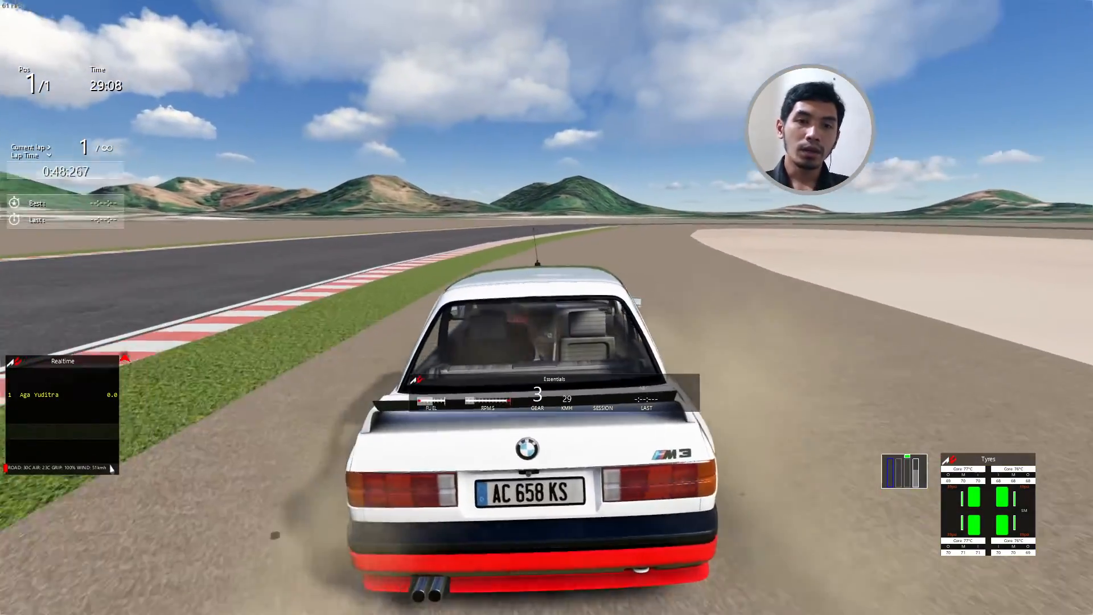
{"action": "key", "text": "Up"}
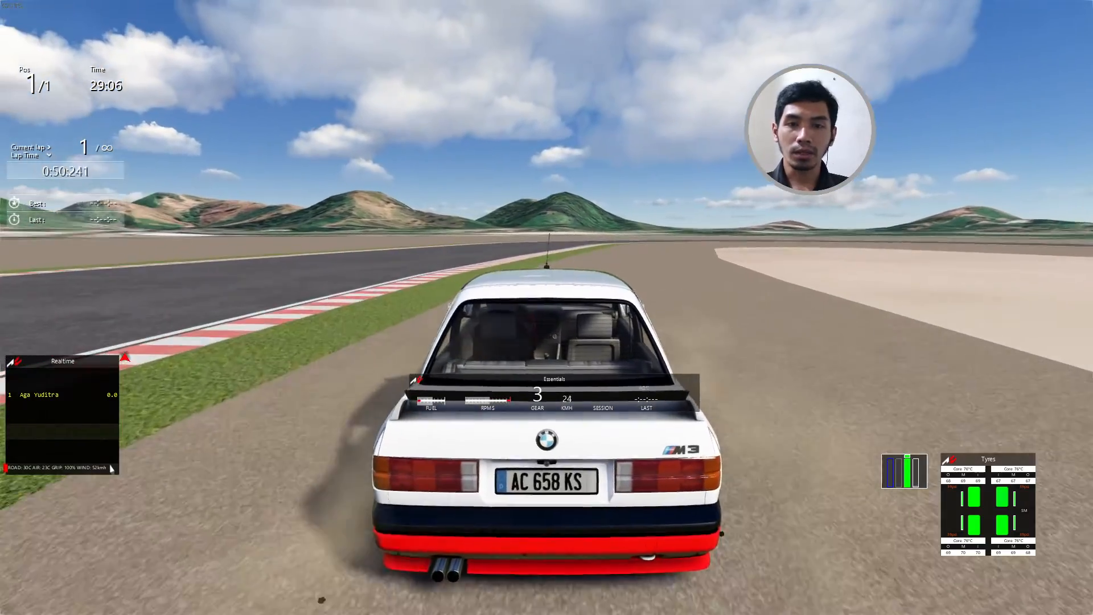
{"action": "key", "text": "z"}
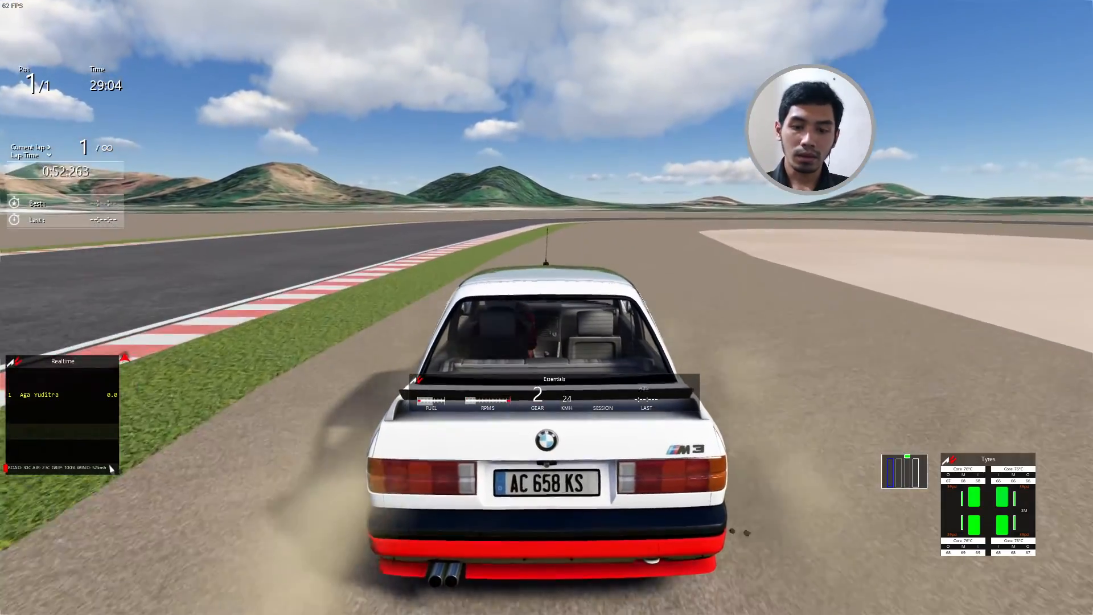
{"action": "key", "text": "F6"}
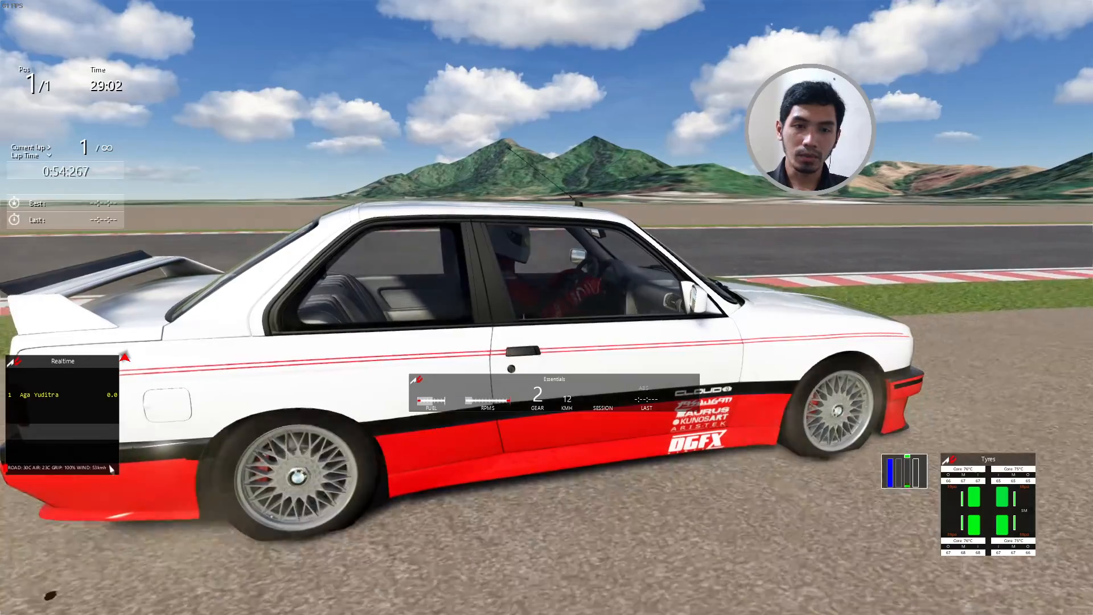